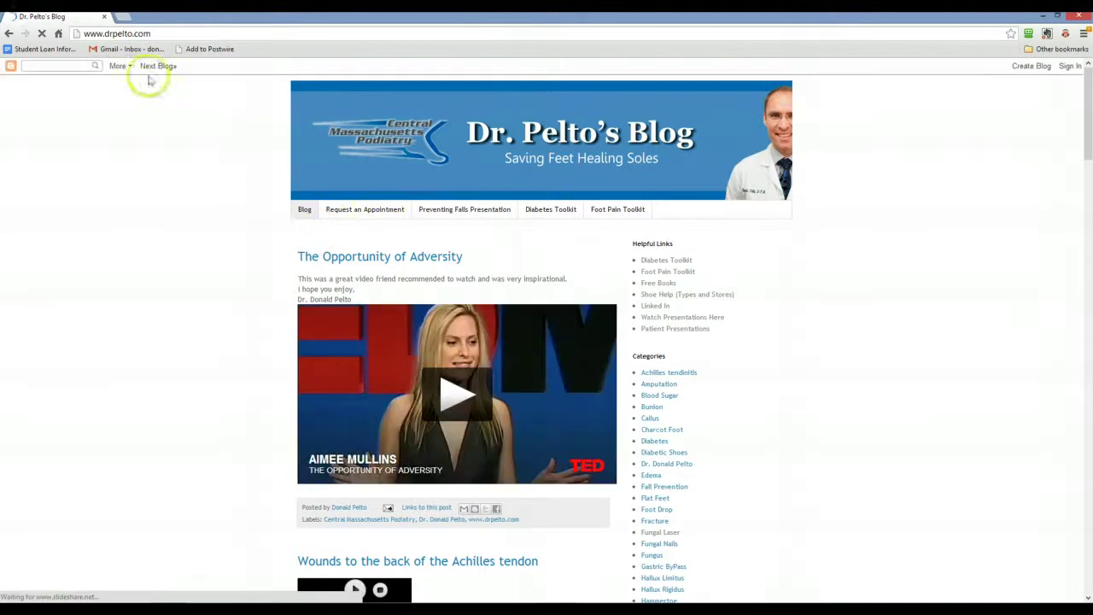
Open the healmyfootwoundfast.com website in a new browser tab.
left_click(124, 17)
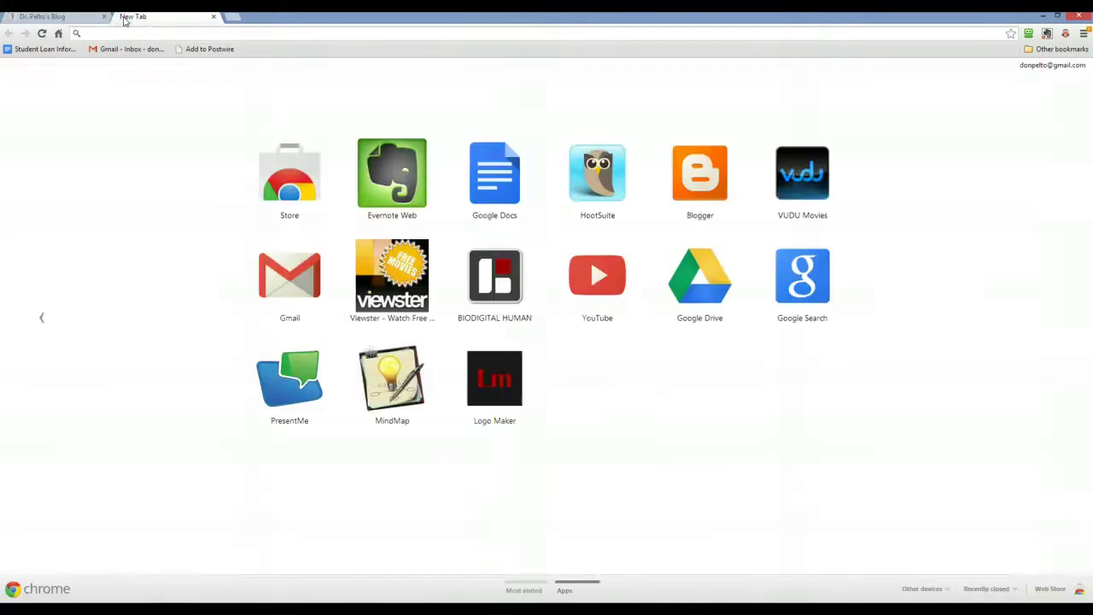
type("hea")
key("Return")
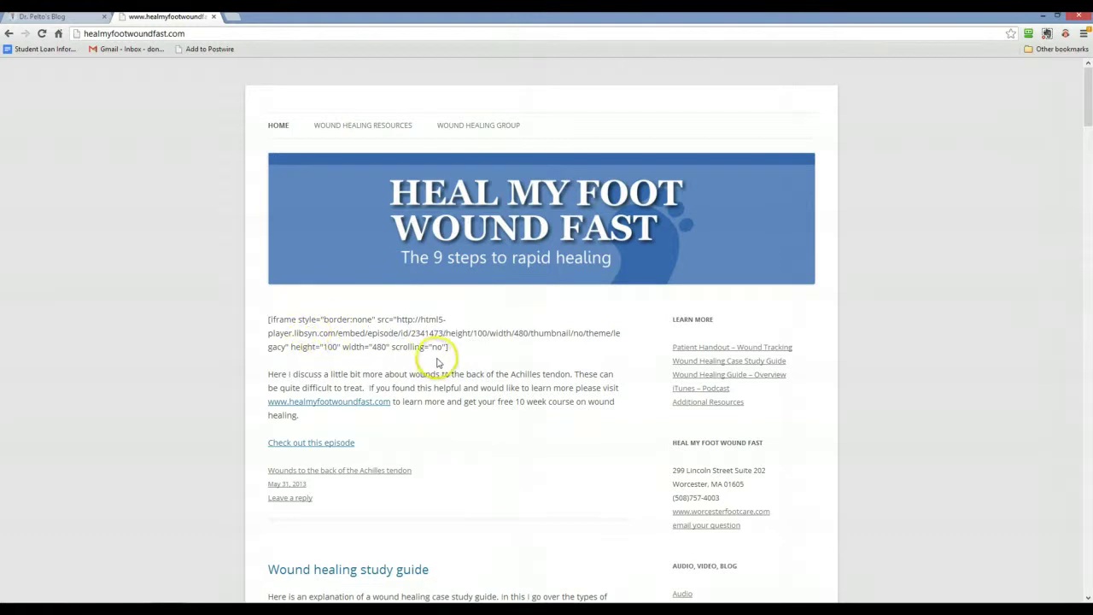
Search the web for libsyn in a new browser tab and open the Libsyn podcast hosting site.
left_click(232, 17)
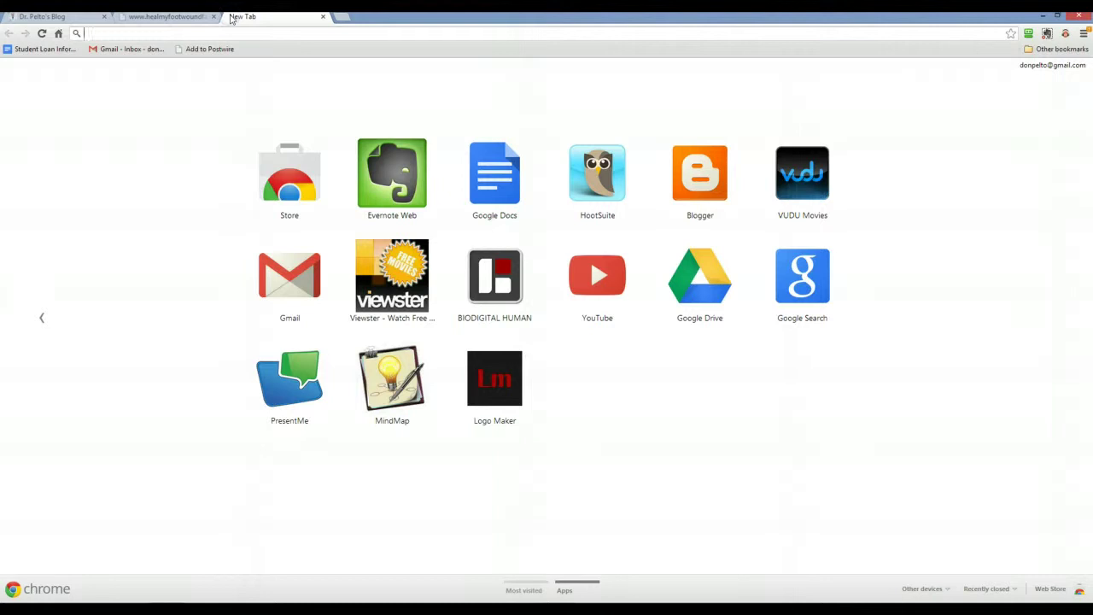
type("ly")
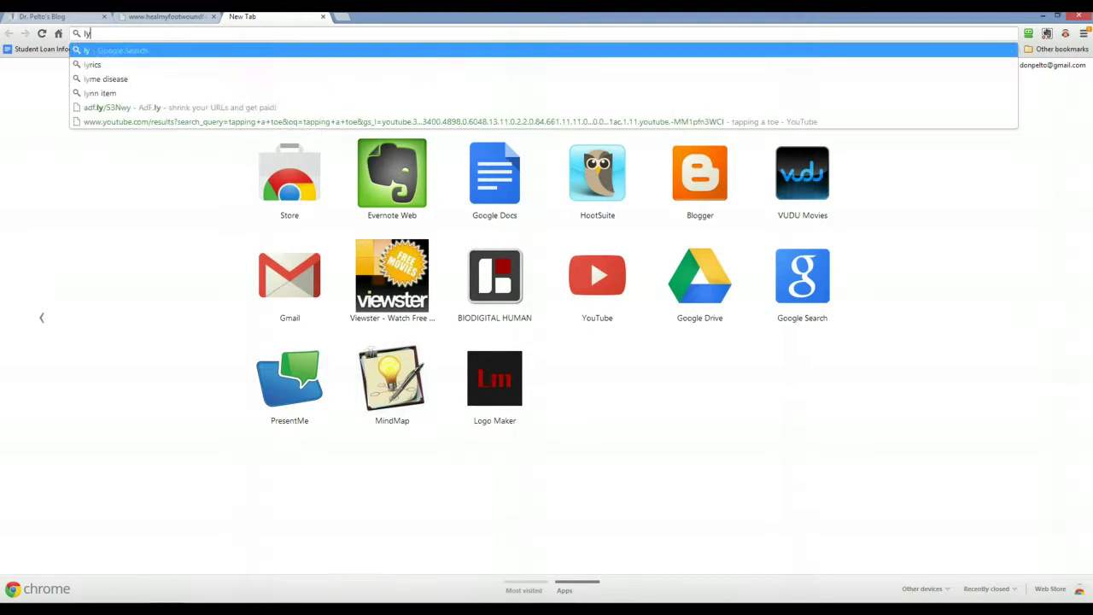
type("b")
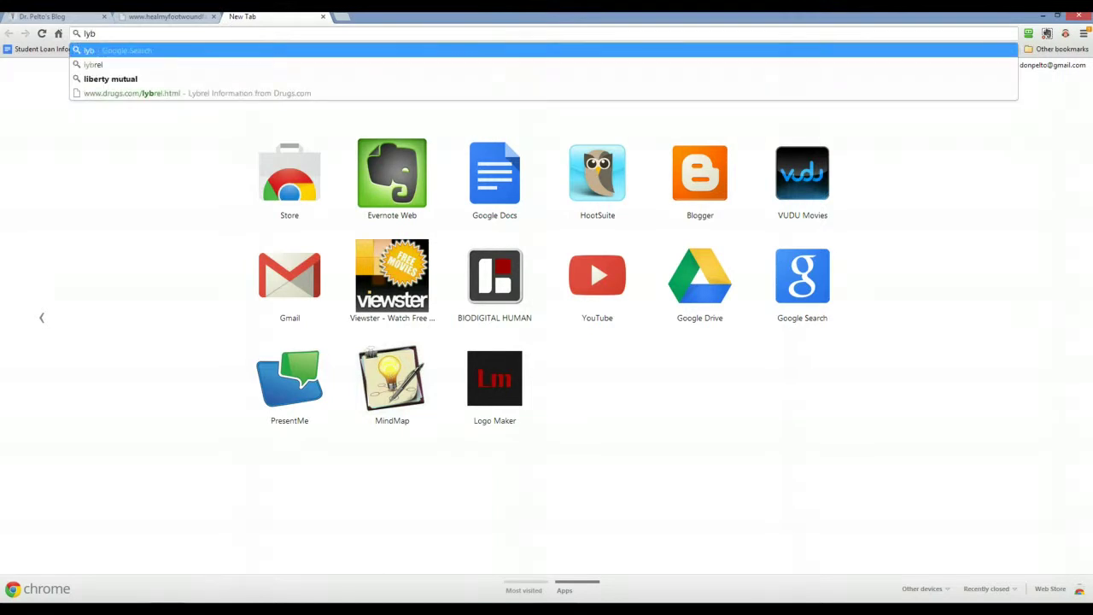
type("sy")
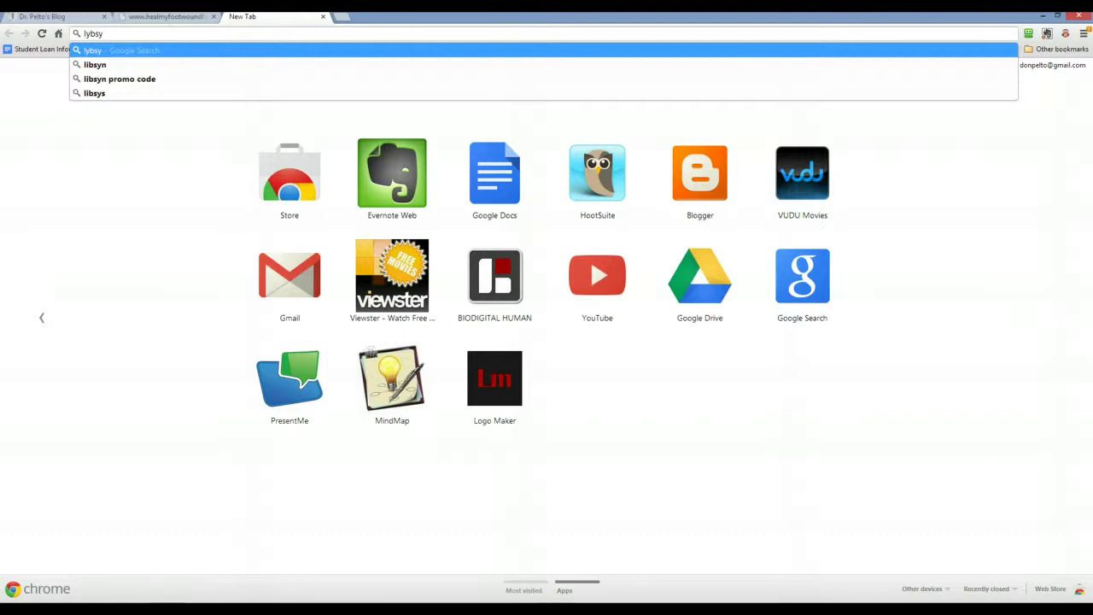
key("Down")
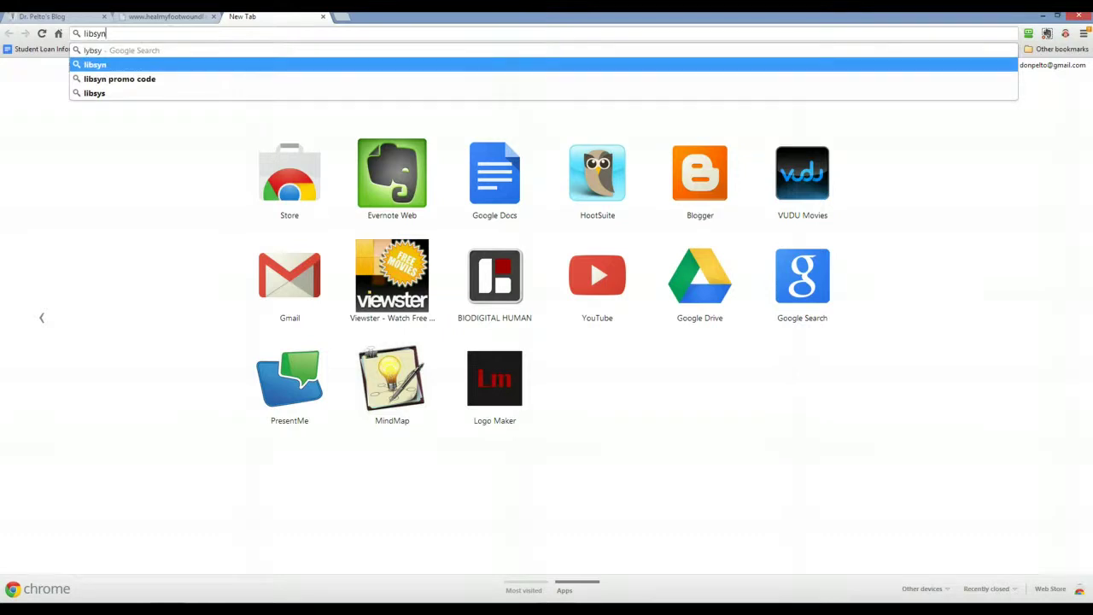
key("Return")
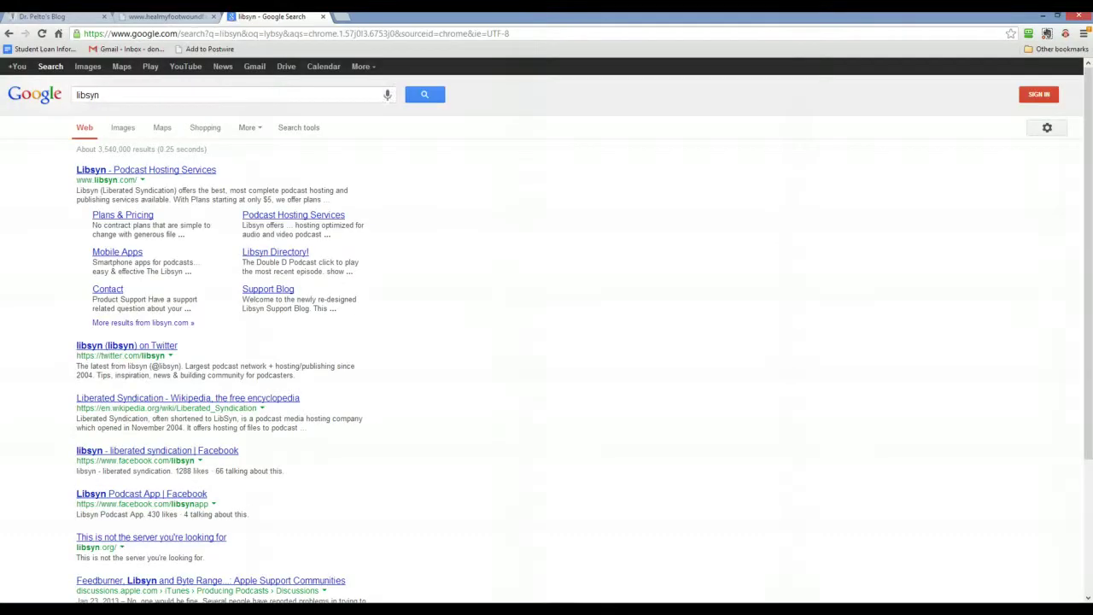
left_click(155, 169)
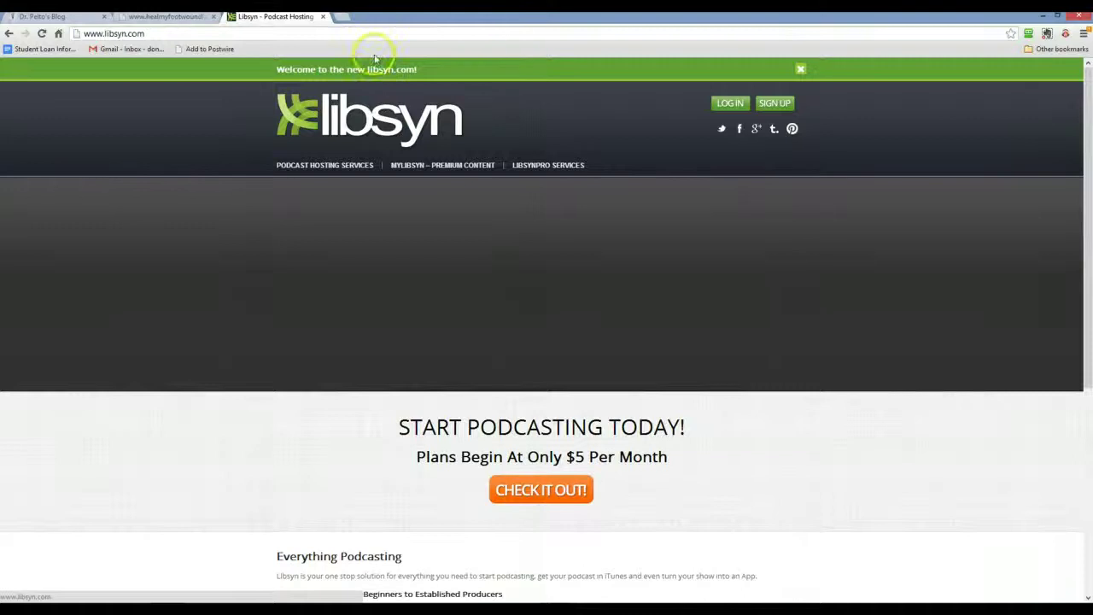
Open gmail.com in a new browser tab and sign in with the account password.
left_click(343, 17)
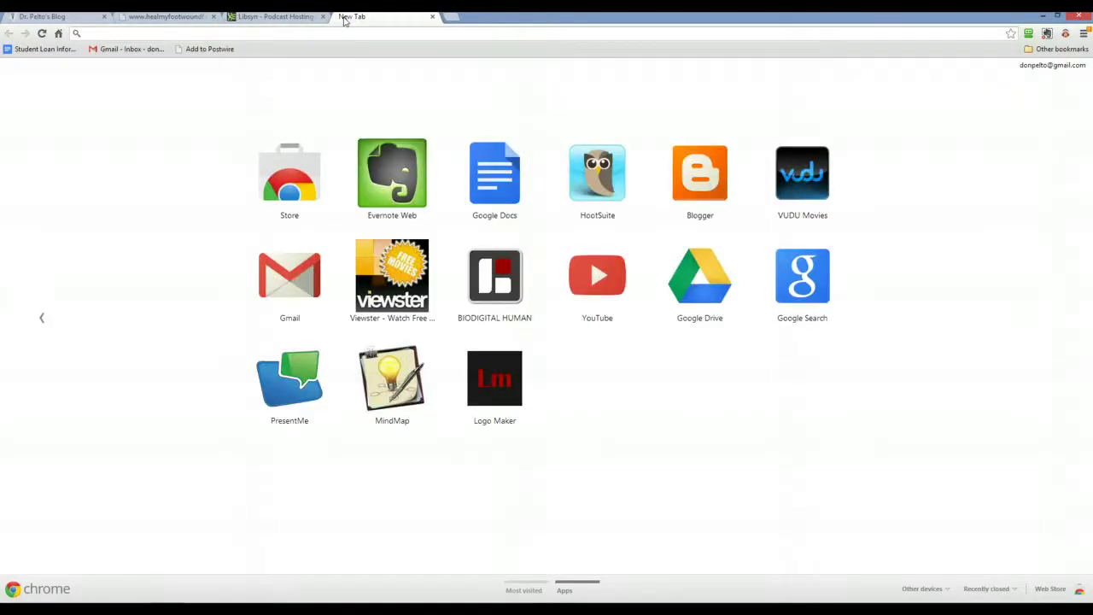
type("gmail.com")
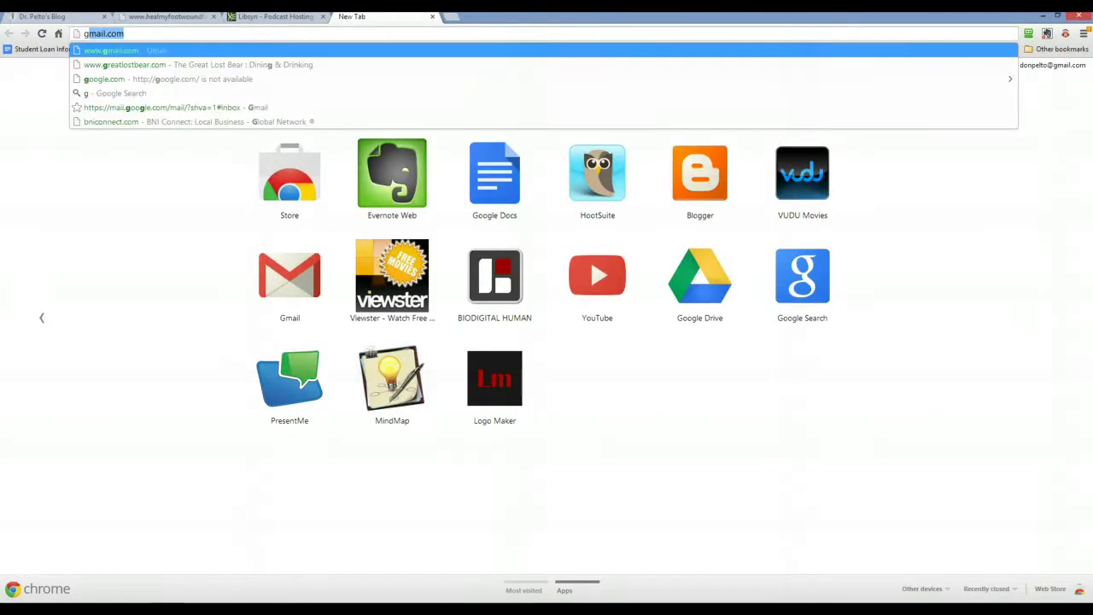
key("Return")
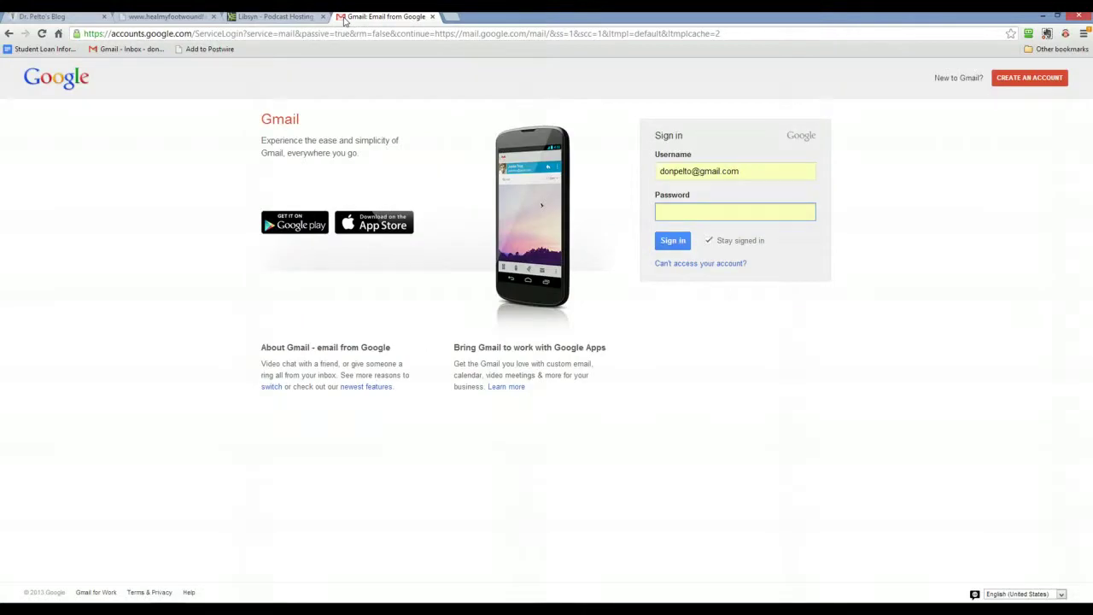
type("*")
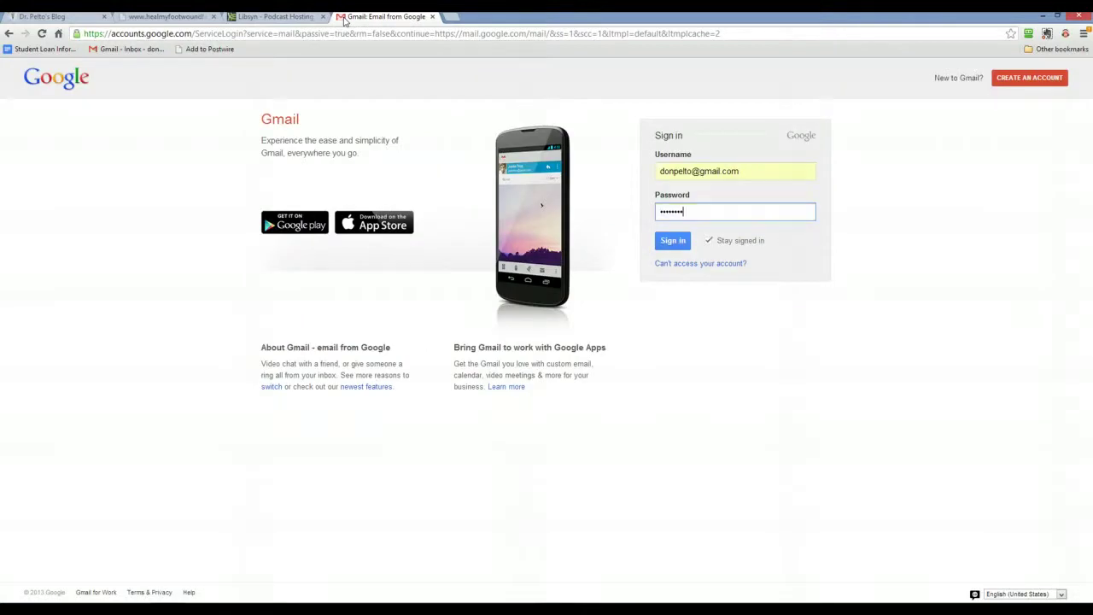
key("Return")
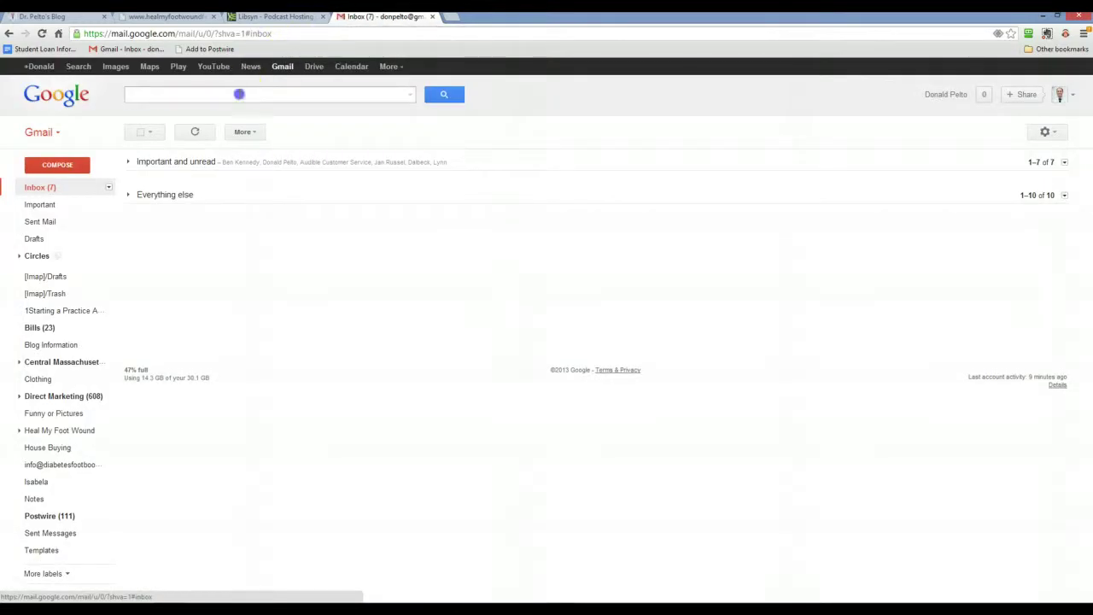
Search the mailbox for the transcriptionist's messages and open the conversation about the shared recording DV-2013-05-10-101802.m4a.
left_click(240, 94)
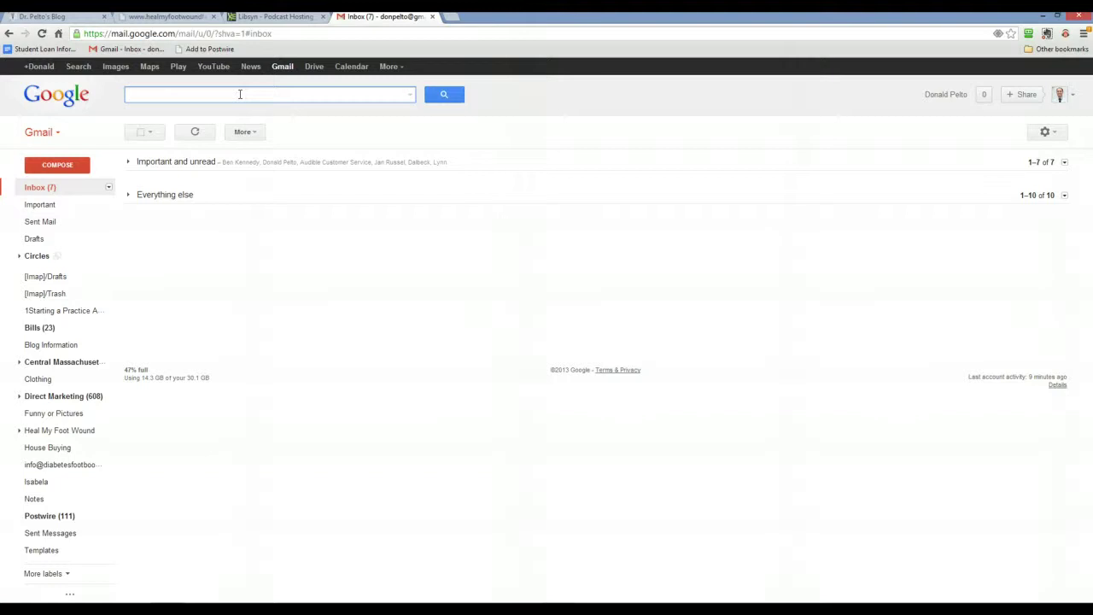
type("lynn")
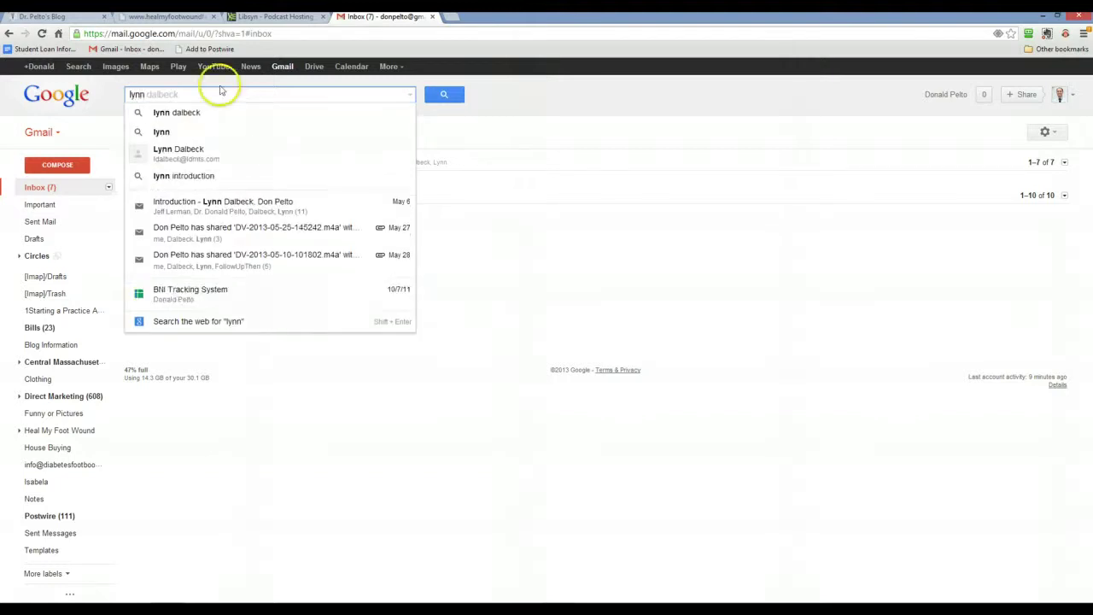
left_click(184, 152)
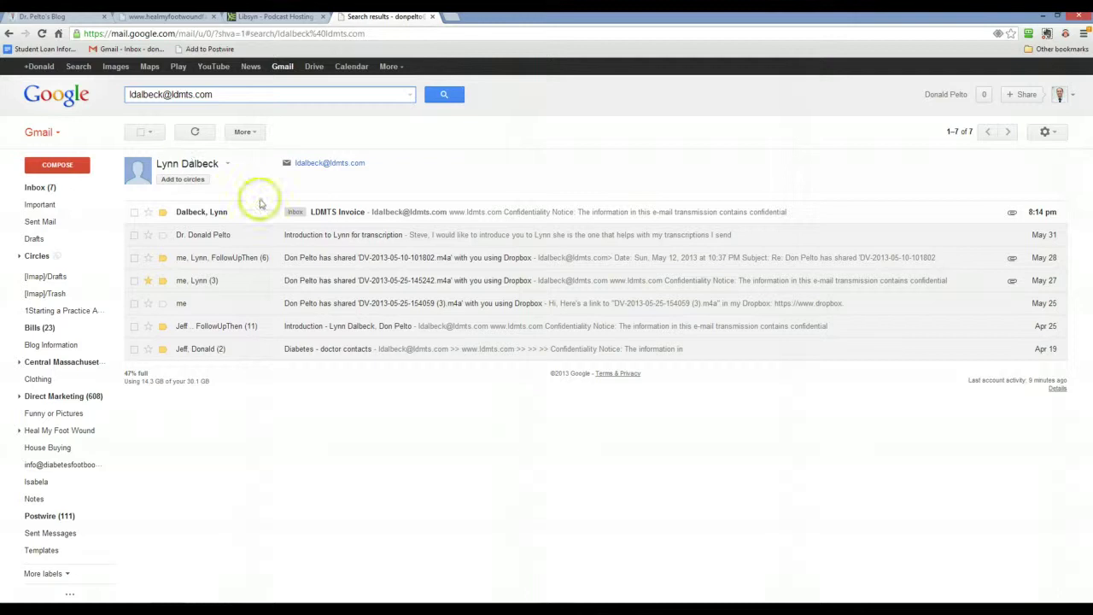
left_click(301, 259)
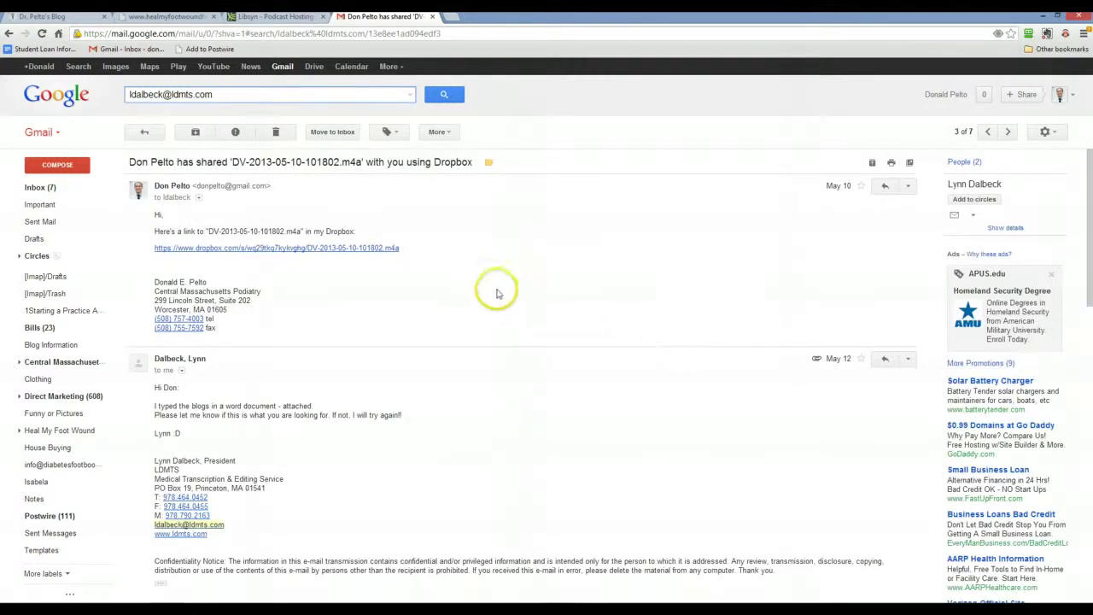
Examine the conversation for the shared Dropbox recording link, the transcriptionist's replies and the attached blog transcripts.
scroll(500, 294, "down", 4)
scroll(500, 294, "down", 3)
scroll(500, 290, "up", 4)
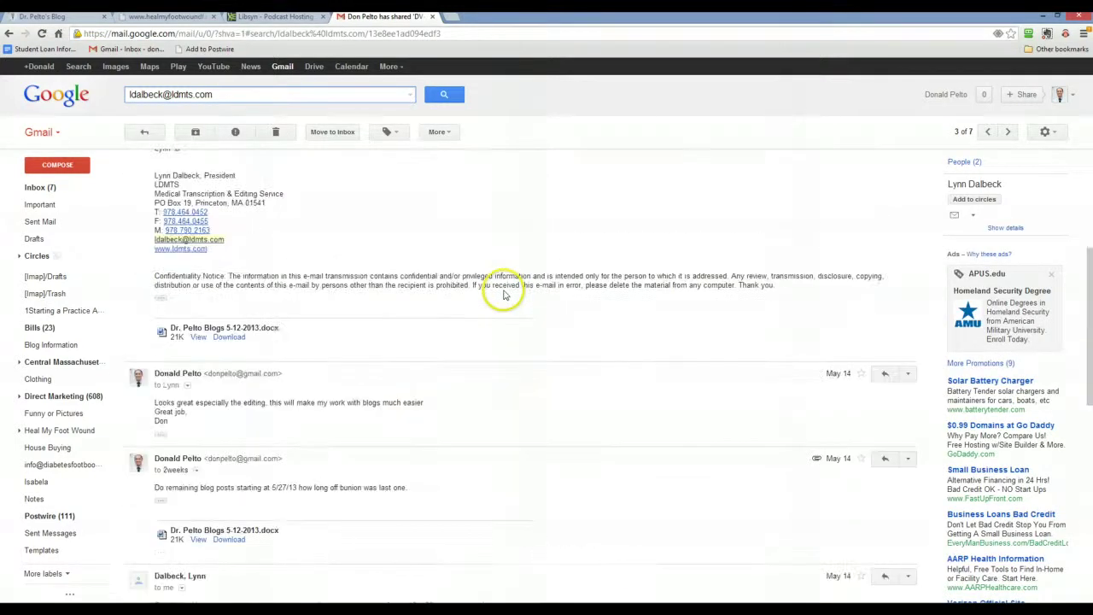
scroll(503, 295, "up", 3)
scroll(471, 278, "up", 1)
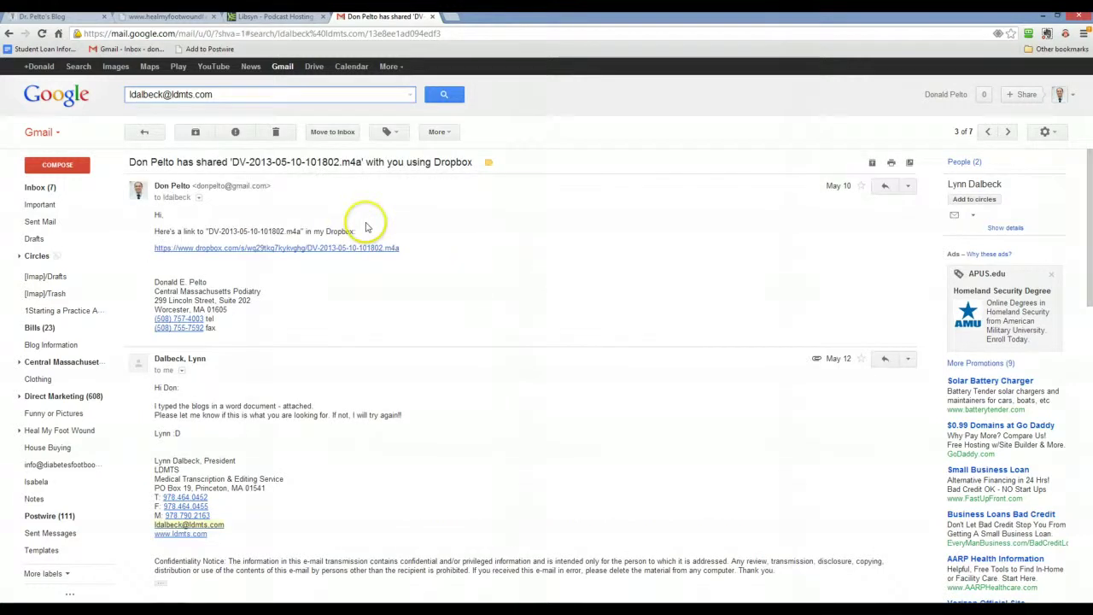
scroll(402, 234, "down", 10)
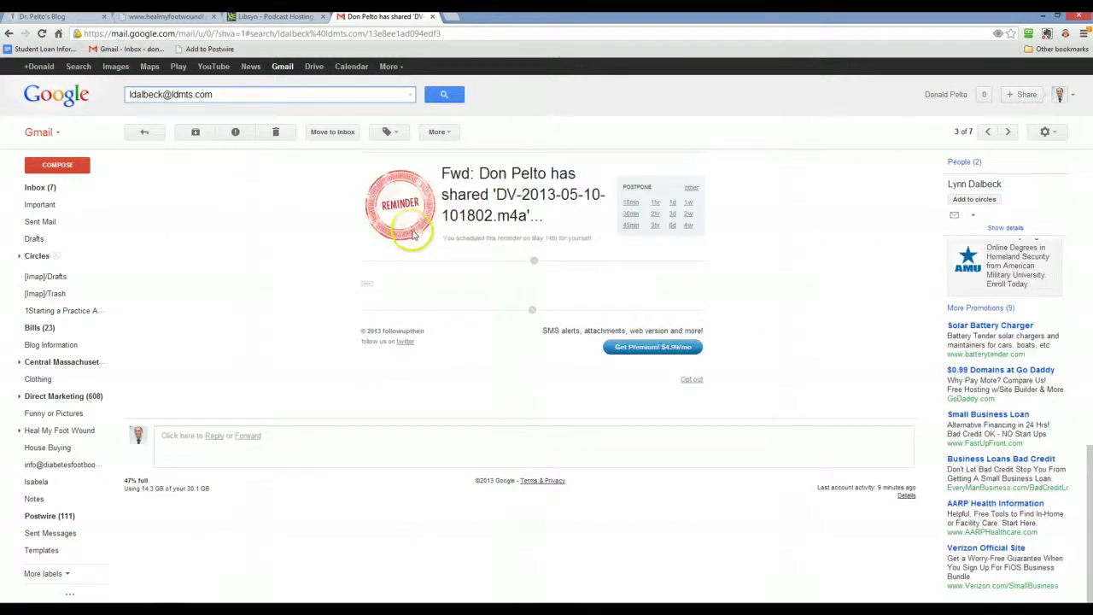
scroll(412, 235, "up", 3)
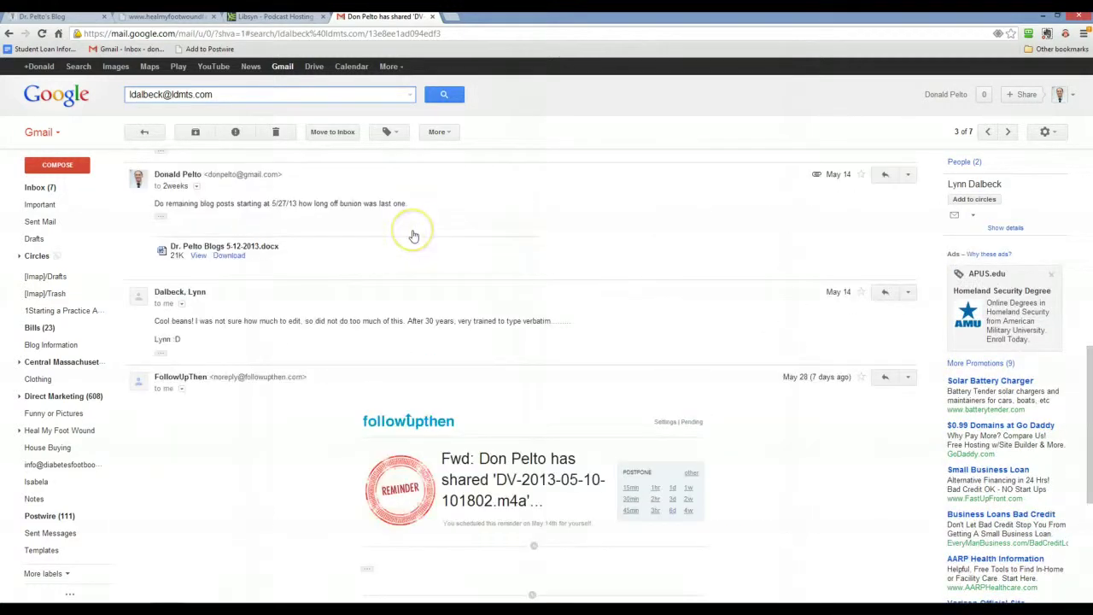
scroll(413, 234, "up", 2)
scroll(256, 287, "up", 1)
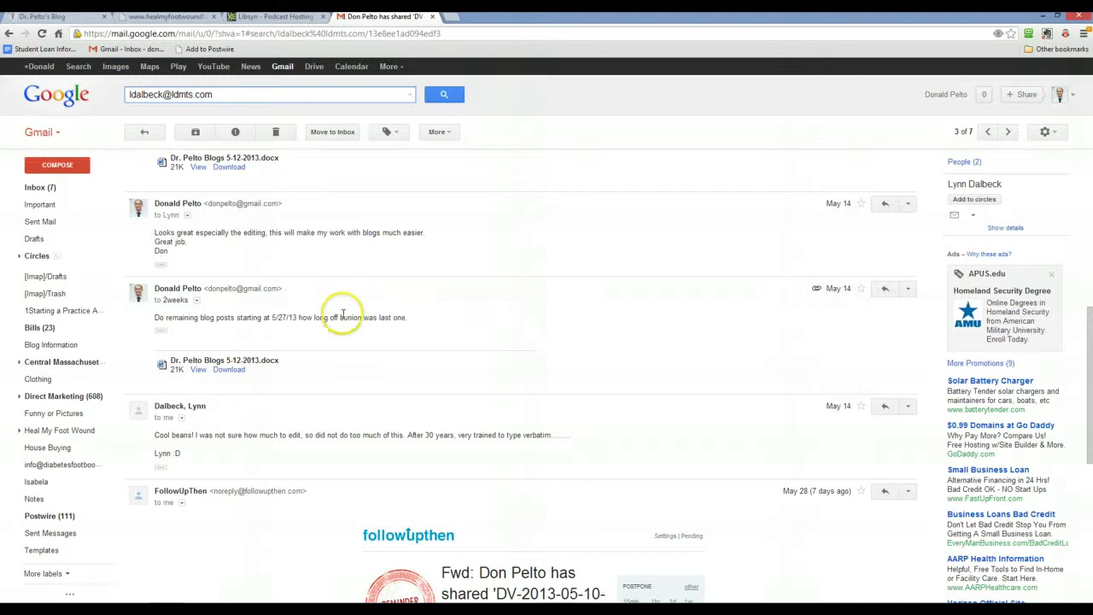
scroll(347, 313, "up", 1)
scroll(348, 314, "up", 1)
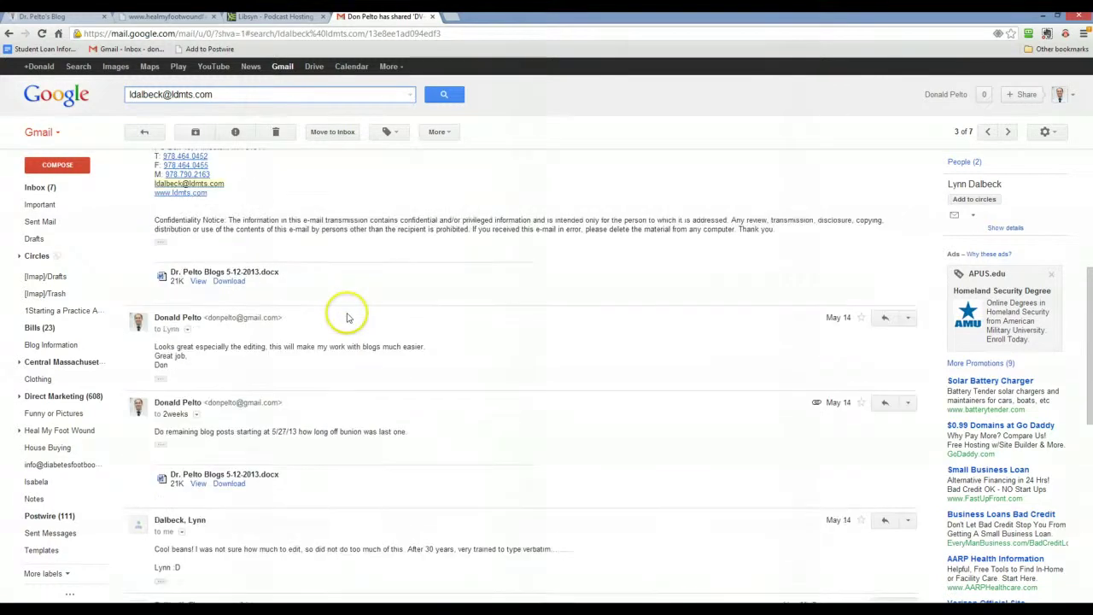
scroll(347, 318, "down", 1)
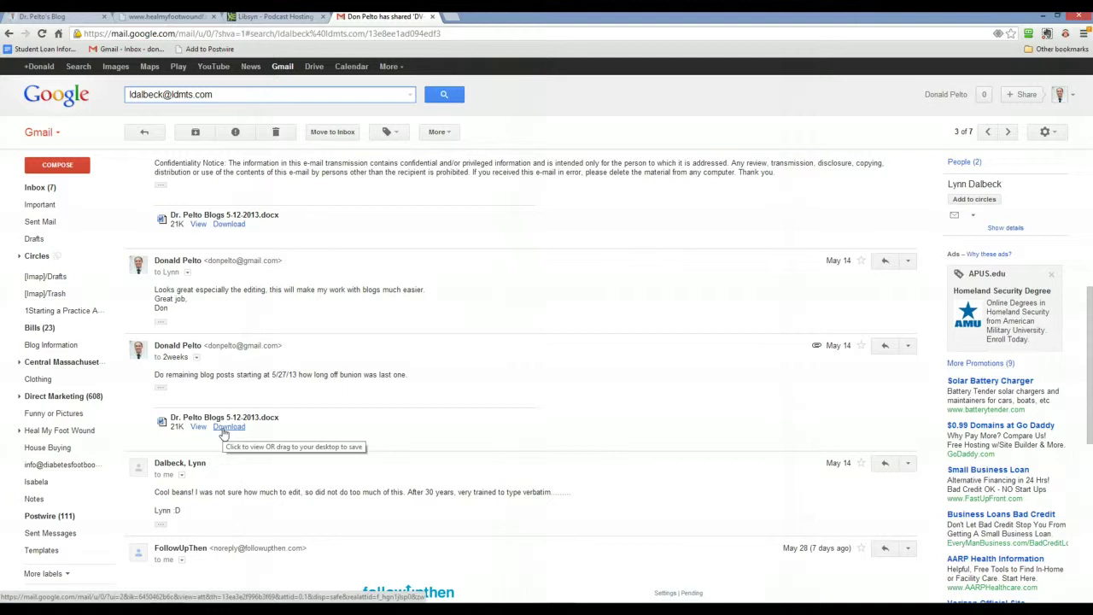
View the attached 5-12-2013 blogs document, look through its transcribed posts, and close it.
left_click(199, 428)
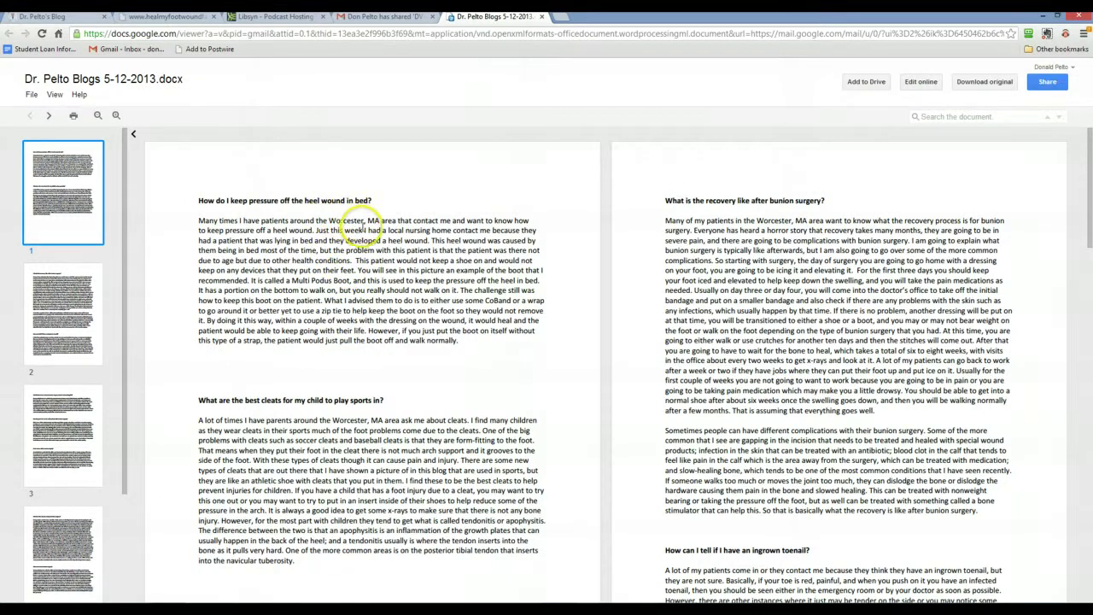
scroll(363, 226, "down", 3)
scroll(363, 228, "down", 15)
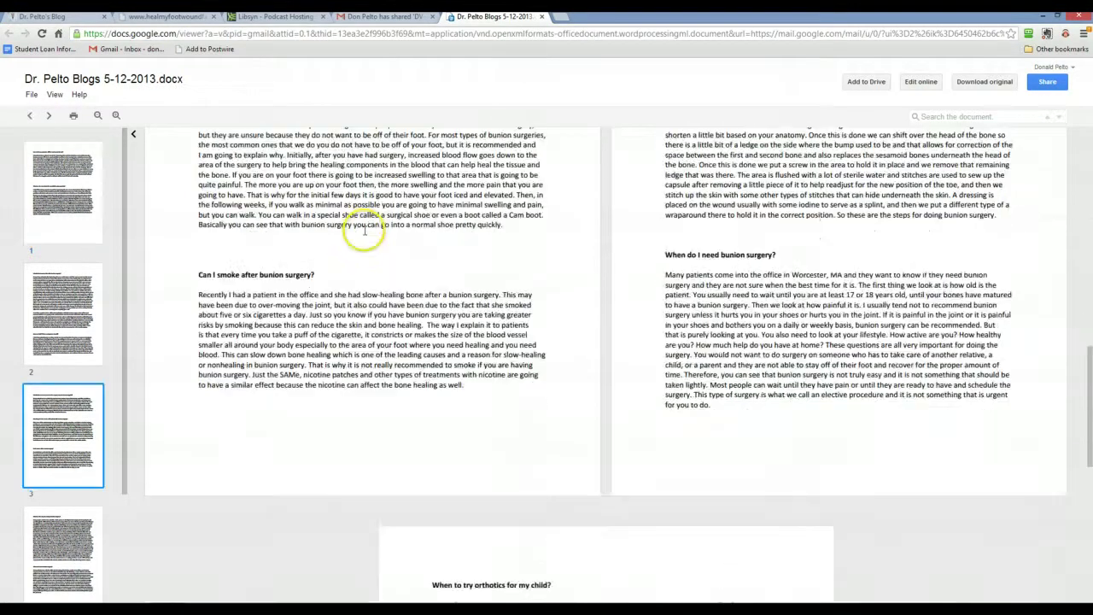
scroll(365, 229, "up", 20)
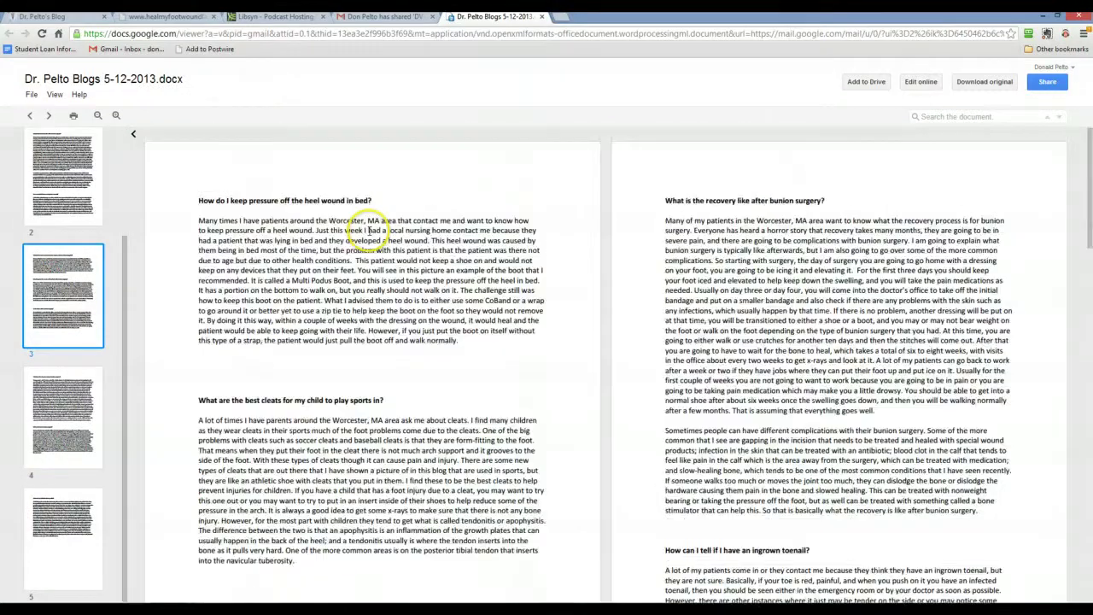
left_click(541, 16)
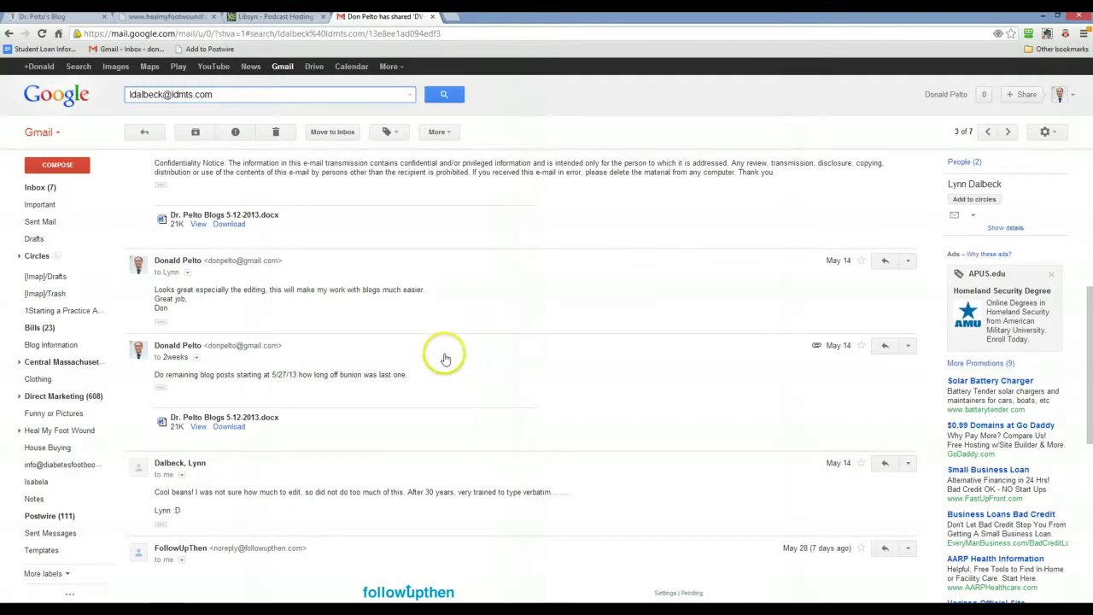
Review the 5-25-2013 blogs document attached to the other shared-recording conversation, and close it.
scroll(453, 365, "up", 5)
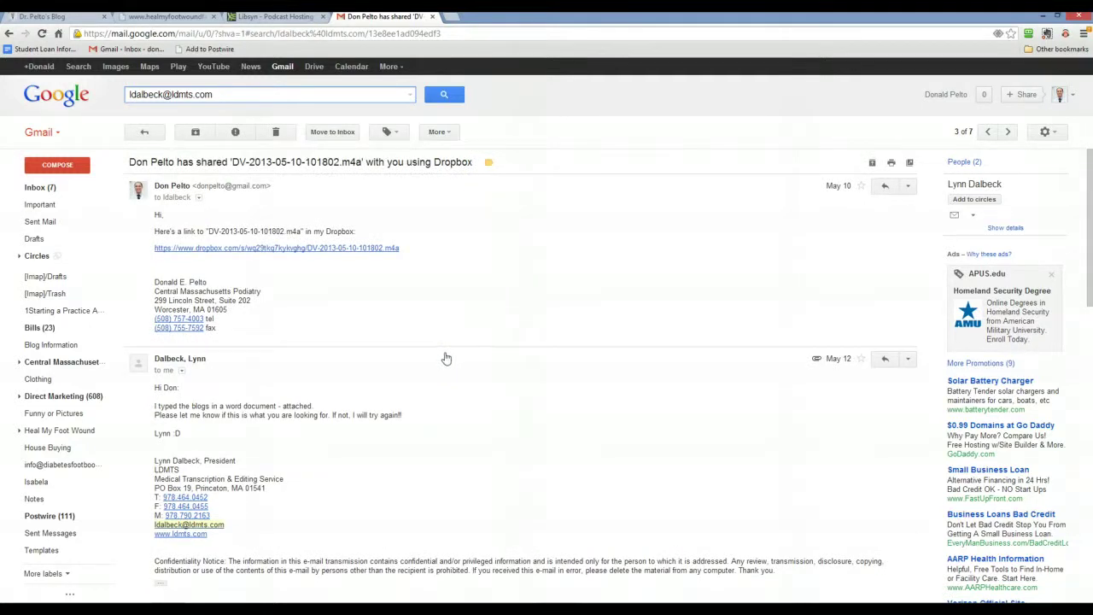
scroll(449, 356, "down", 5)
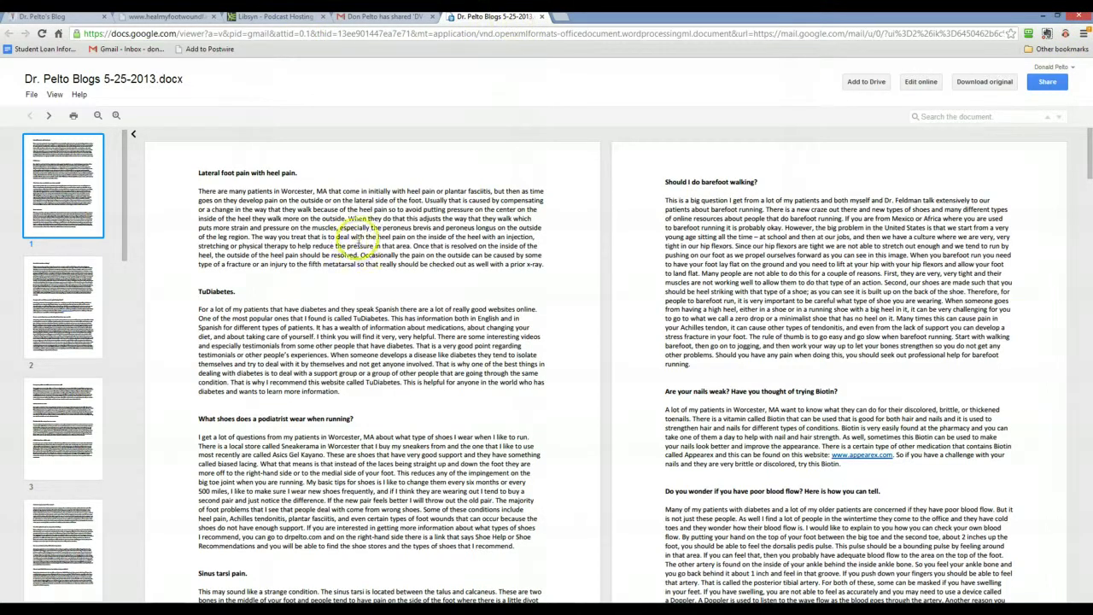
left_click(541, 17)
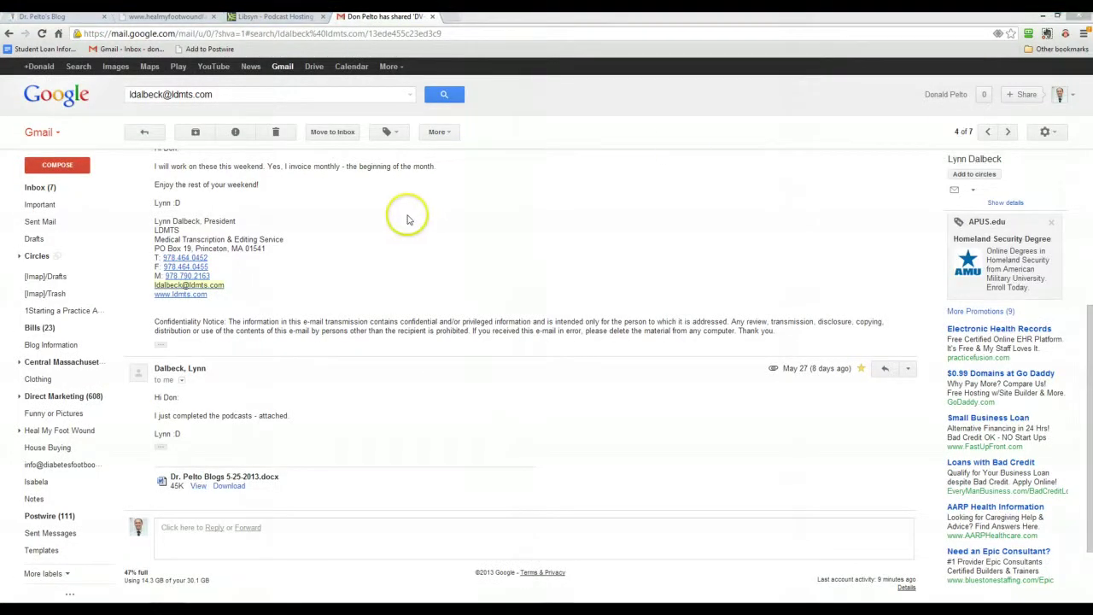
Close the mailbox and return to the podiatry blog's home page.
left_click(434, 16)
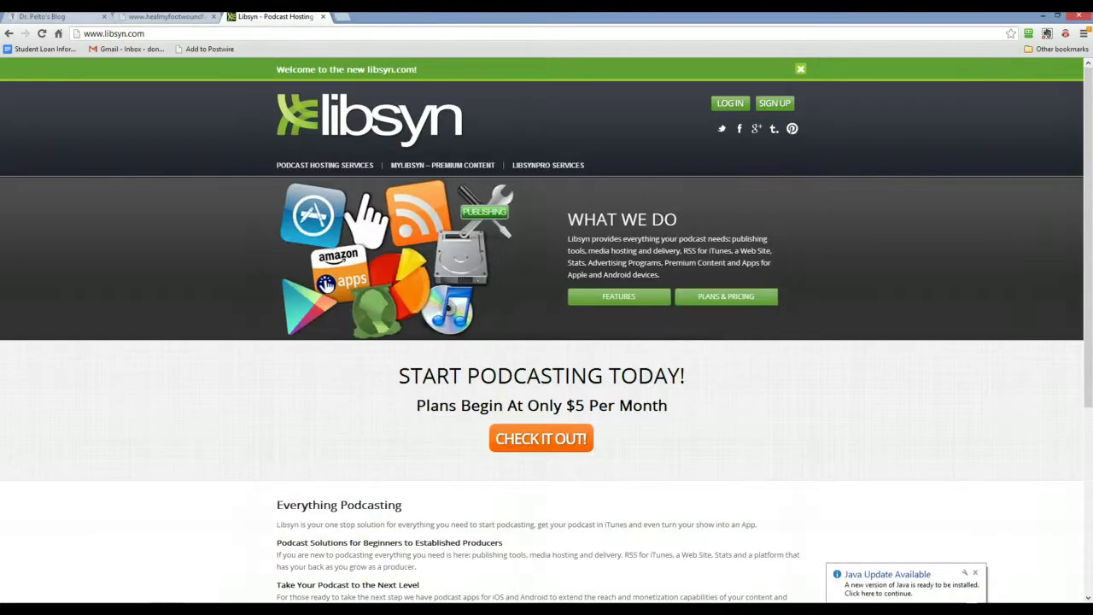
left_click(51, 17)
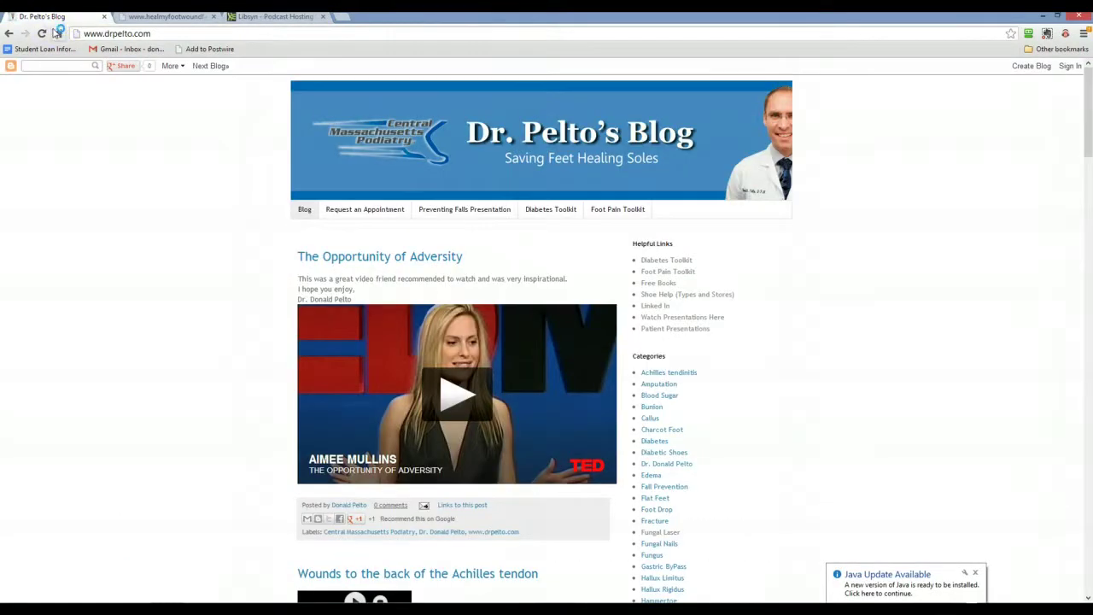
left_click(57, 36)
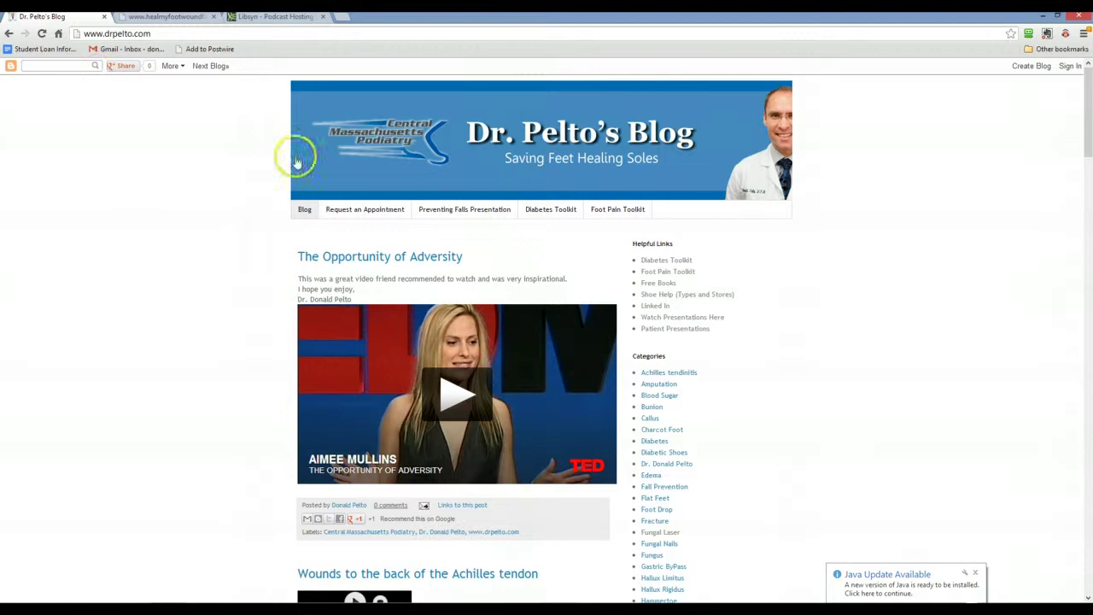
Sign in to Blogger and open the podiatry blog's post list.
left_click(1068, 66)
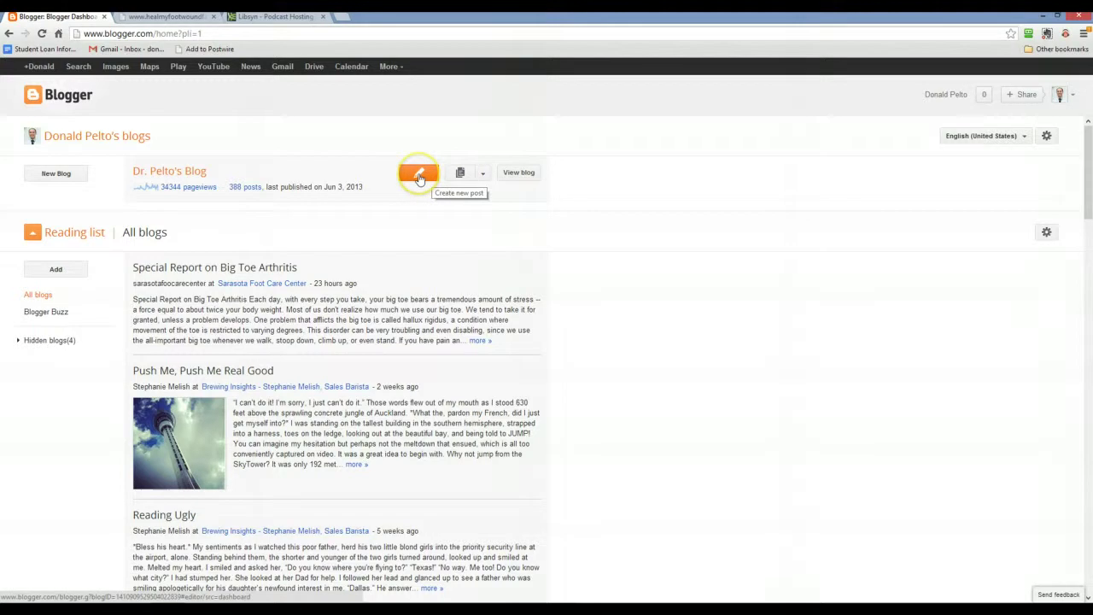
left_click(461, 175)
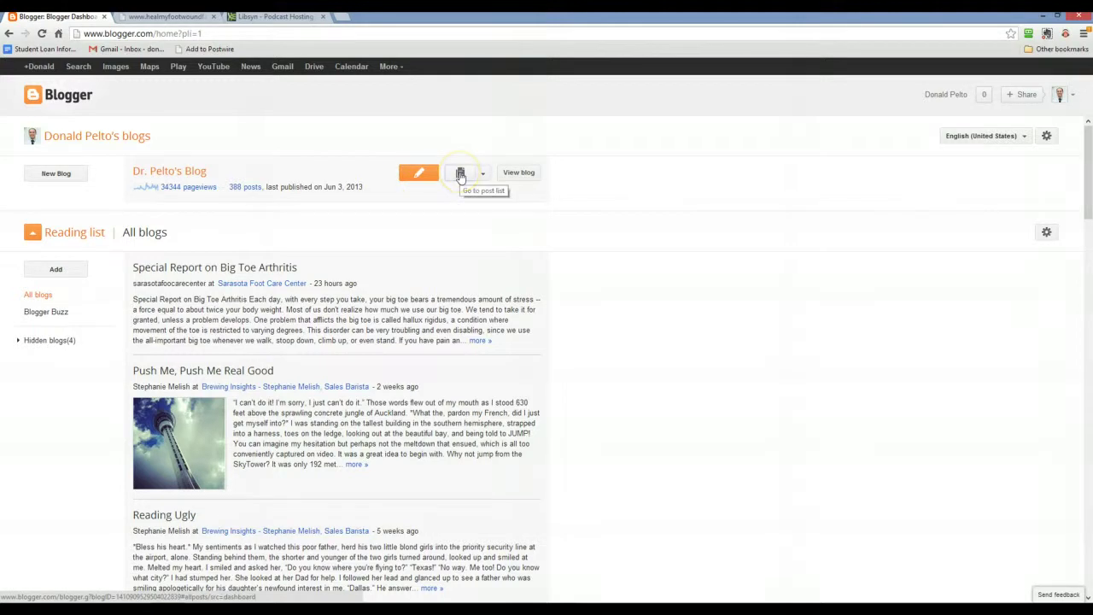
left_click(516, 175)
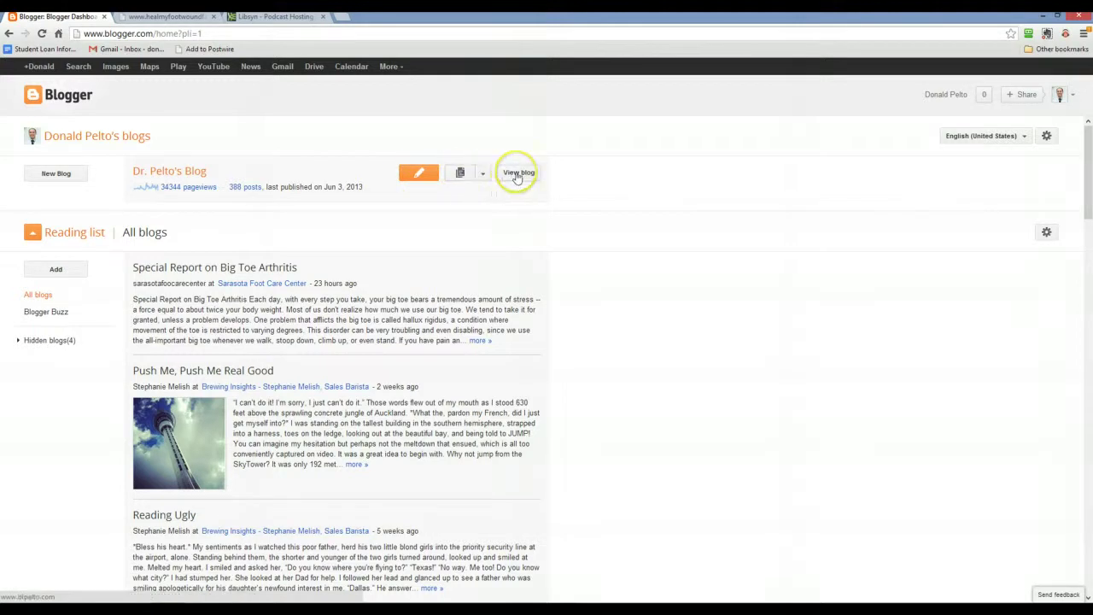
left_click(482, 174)
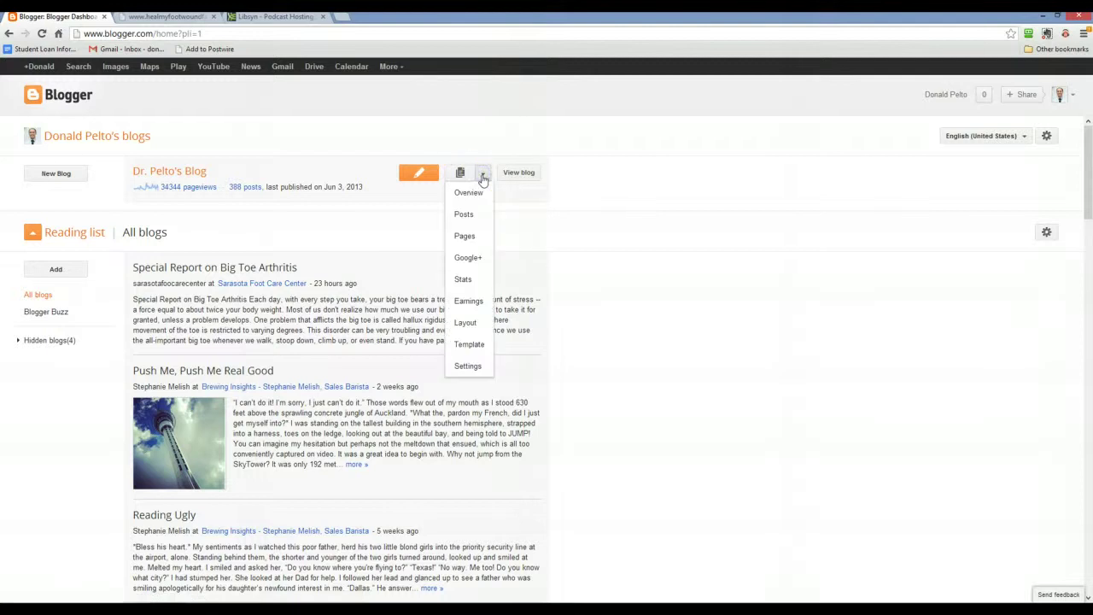
left_click(460, 174)
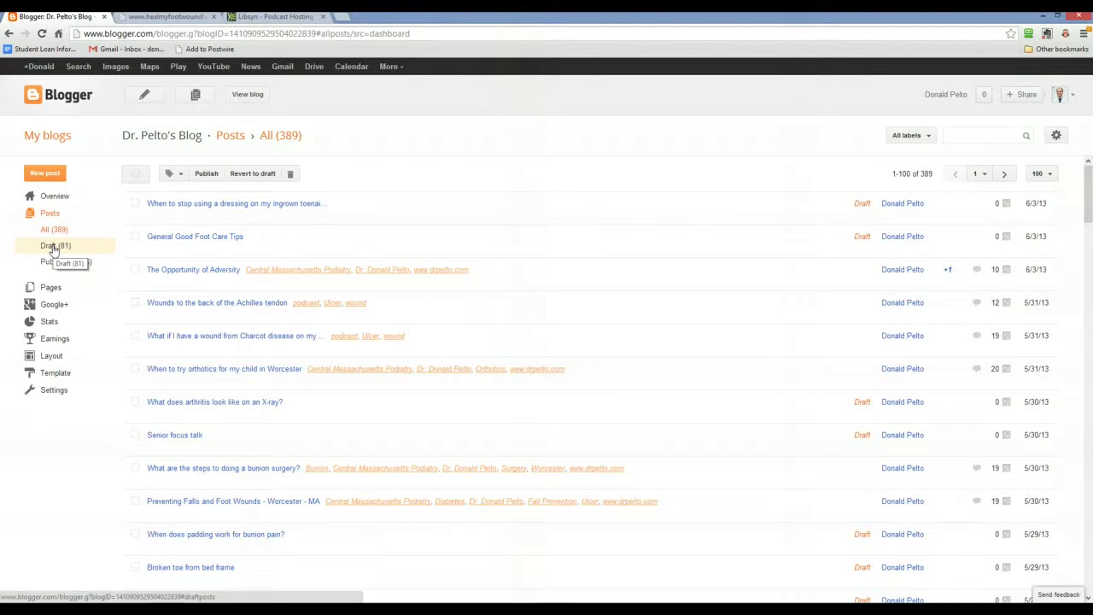
Filter the posts to drafts and look through the titles of the unpublished posts.
left_click(53, 248)
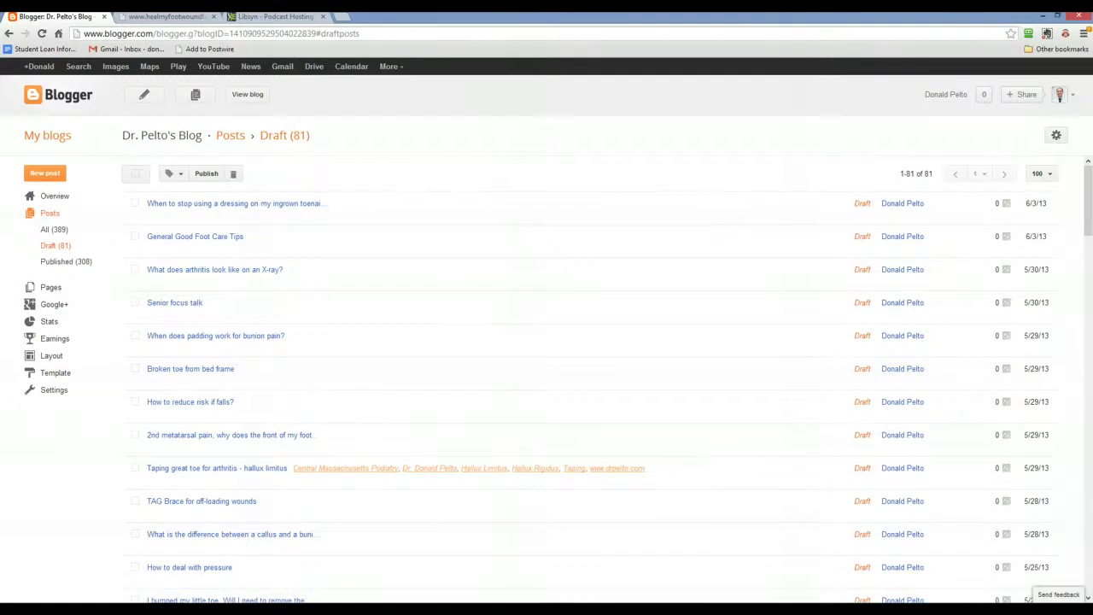
scroll(298, 248, "down", 3)
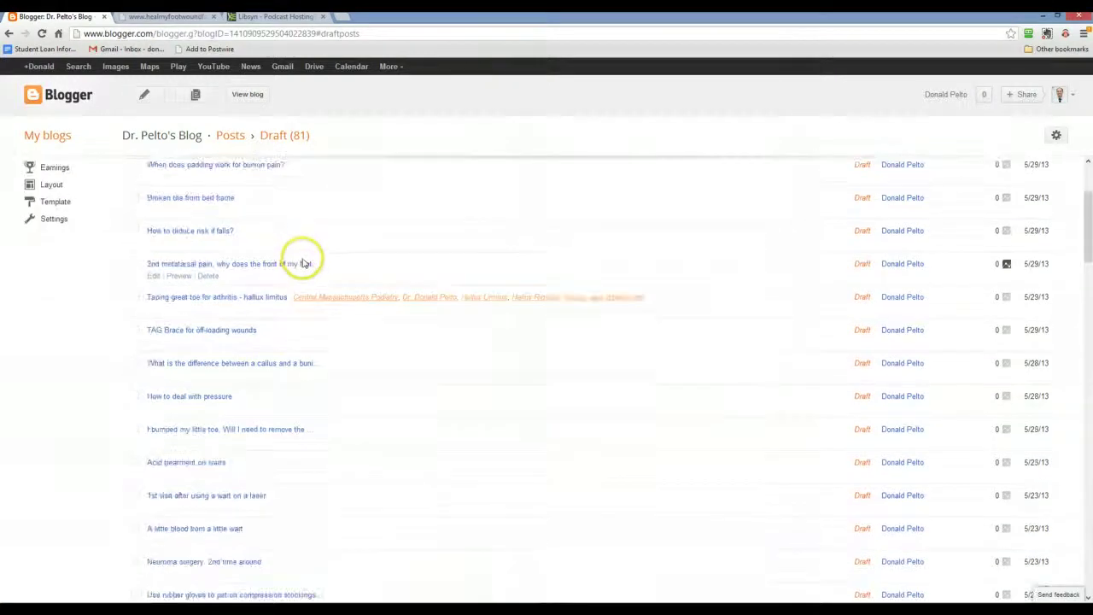
scroll(304, 263, "down", 5)
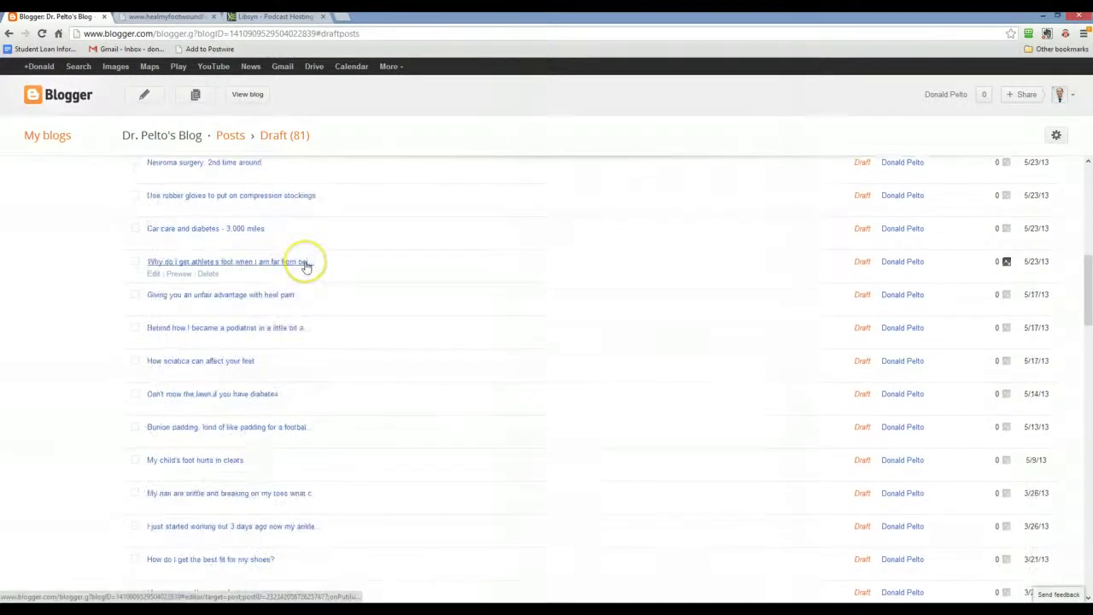
scroll(306, 266, "down", 3)
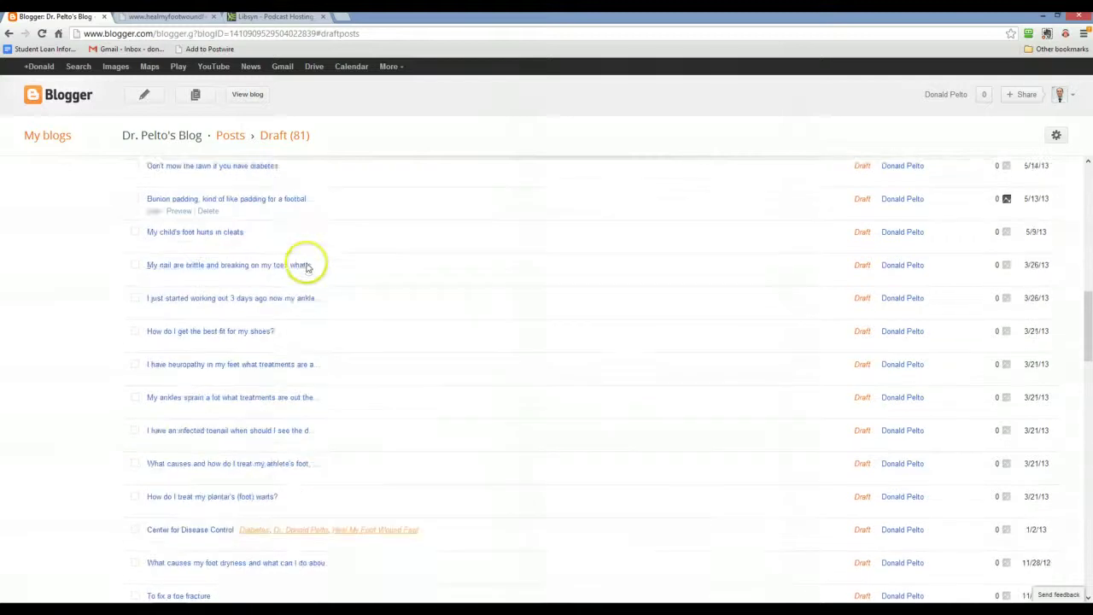
scroll(308, 268, "down", 5)
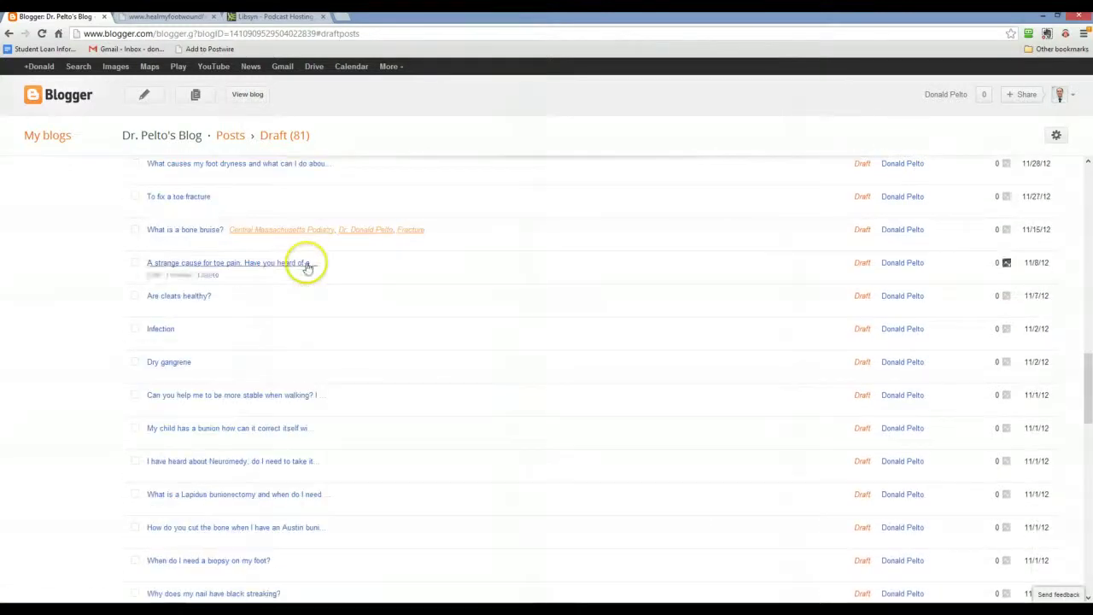
scroll(308, 267, "down", 5)
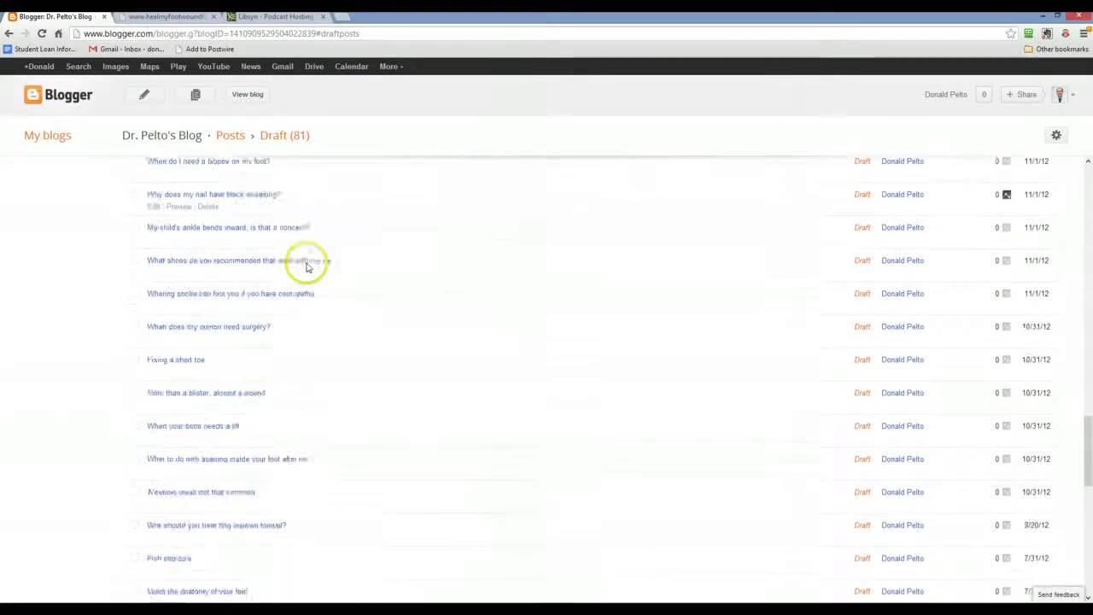
scroll(307, 267, "down", 2)
scroll(308, 267, "down", 5)
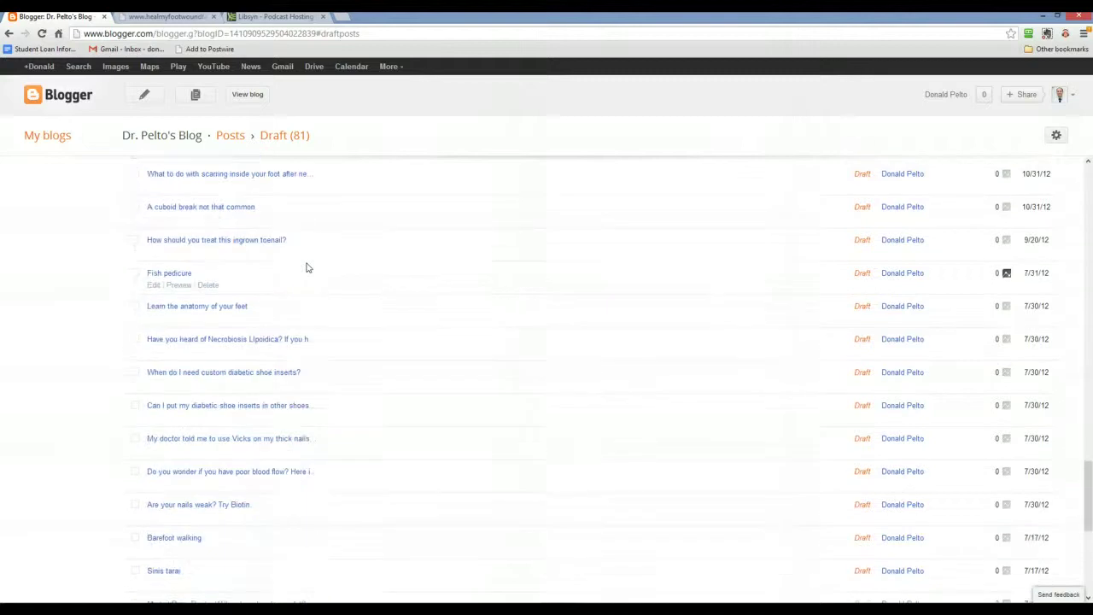
scroll(307, 268, "up", 18)
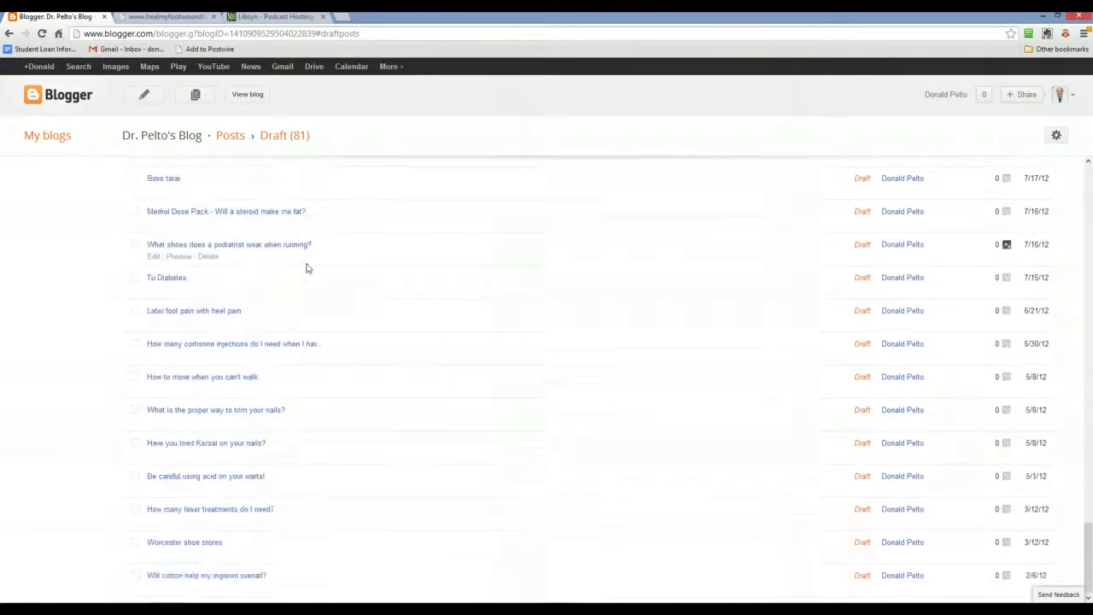
scroll(308, 268, "up", 7)
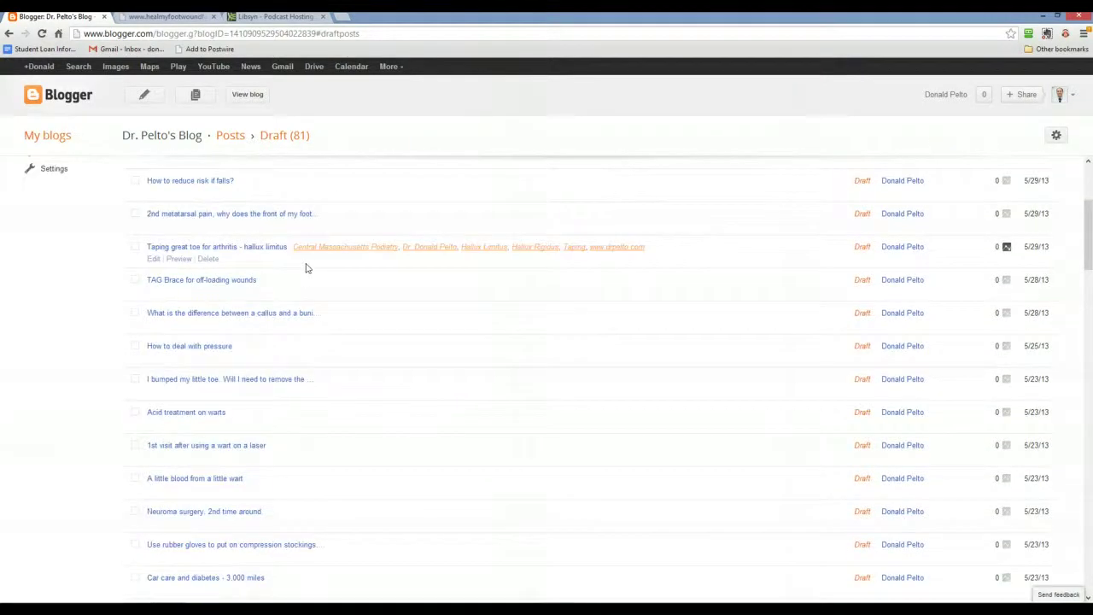
Search the drafts for "latera" and open the "Later foot pain with heel pain" draft for editing.
left_click(308, 265)
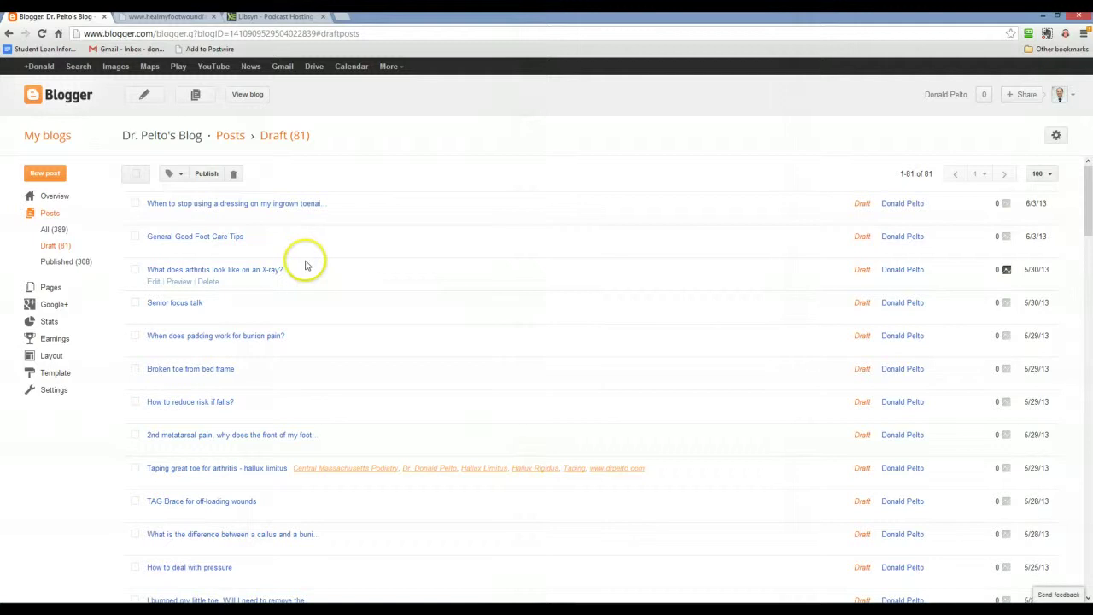
key("ctrl+f")
type("latera")
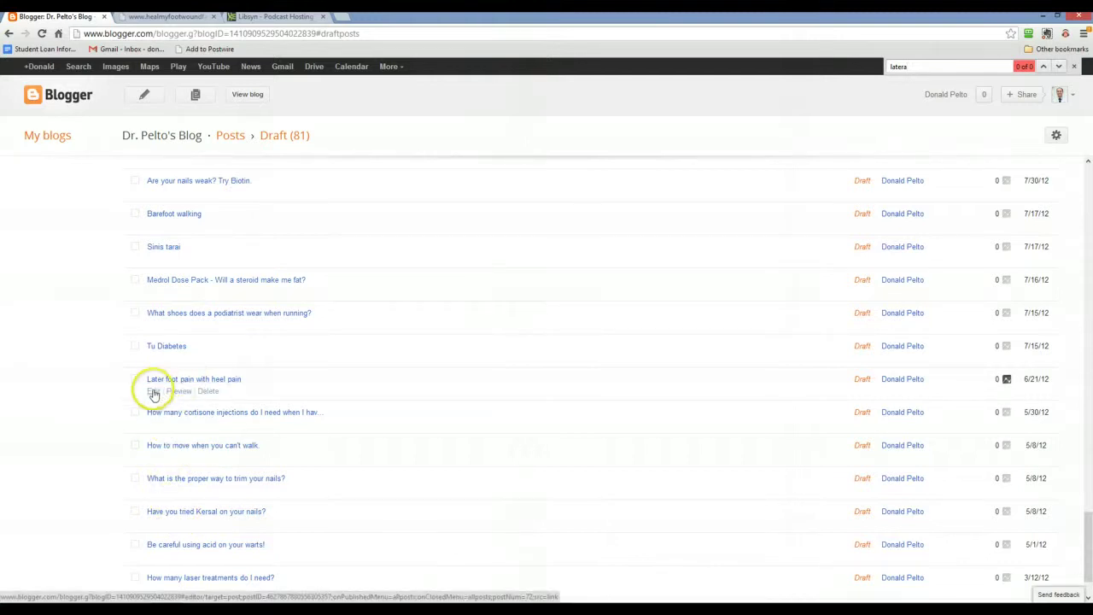
left_click(153, 391)
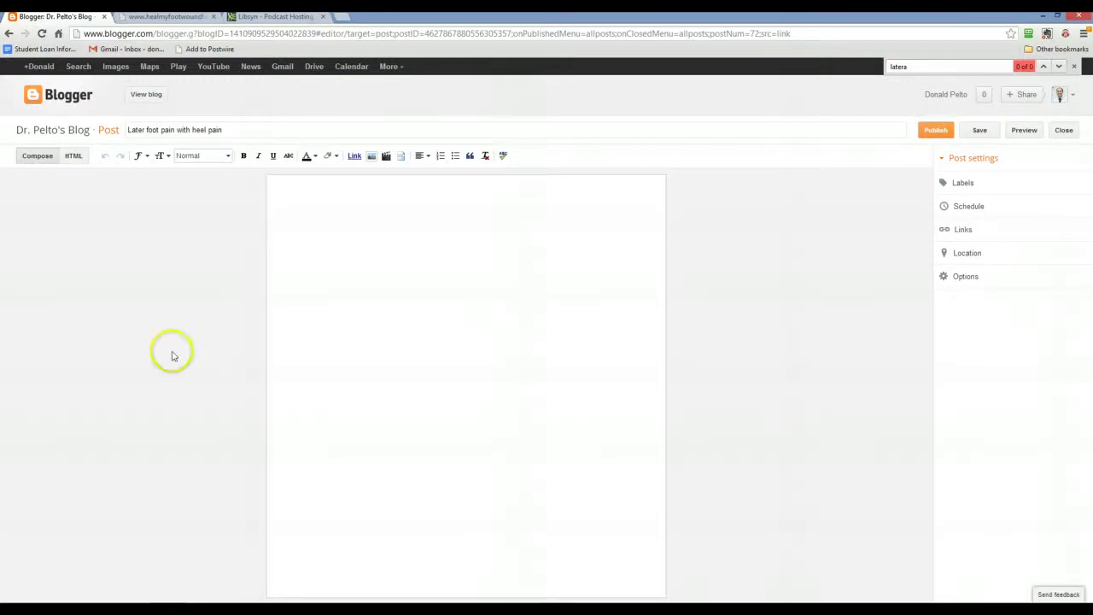
Correct the post title to "Lateral foot pain (outside) with heel pain".
left_click(224, 128)
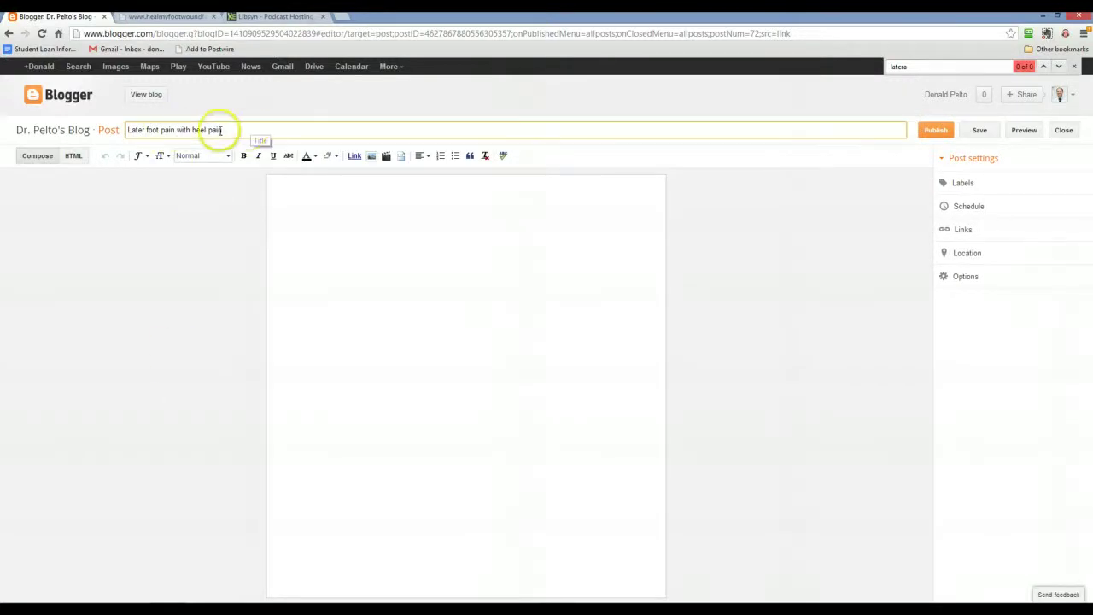
left_click(145, 128)
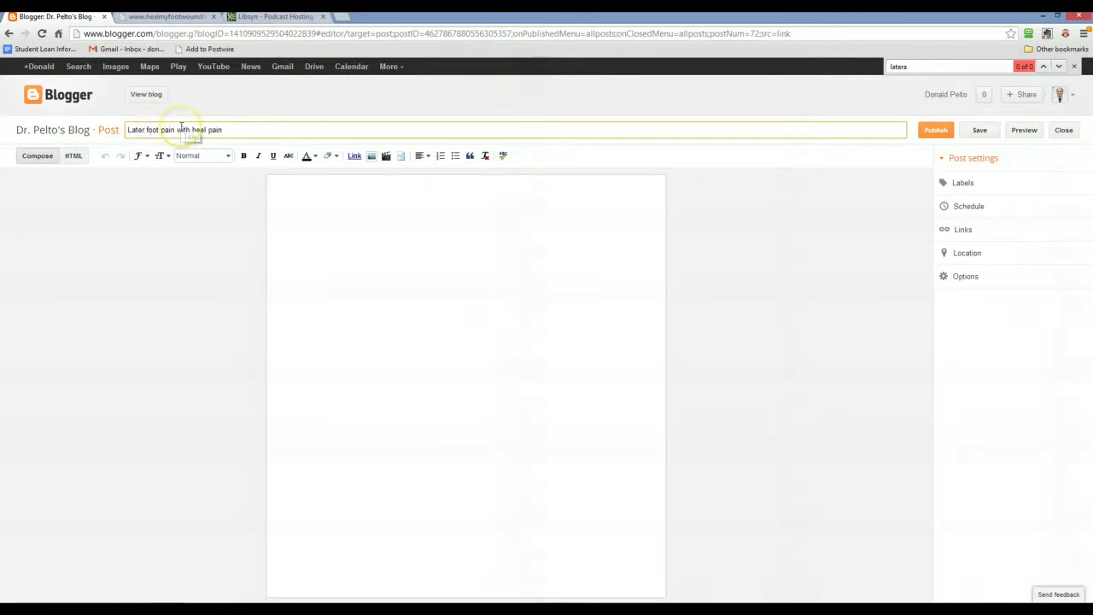
type("al")
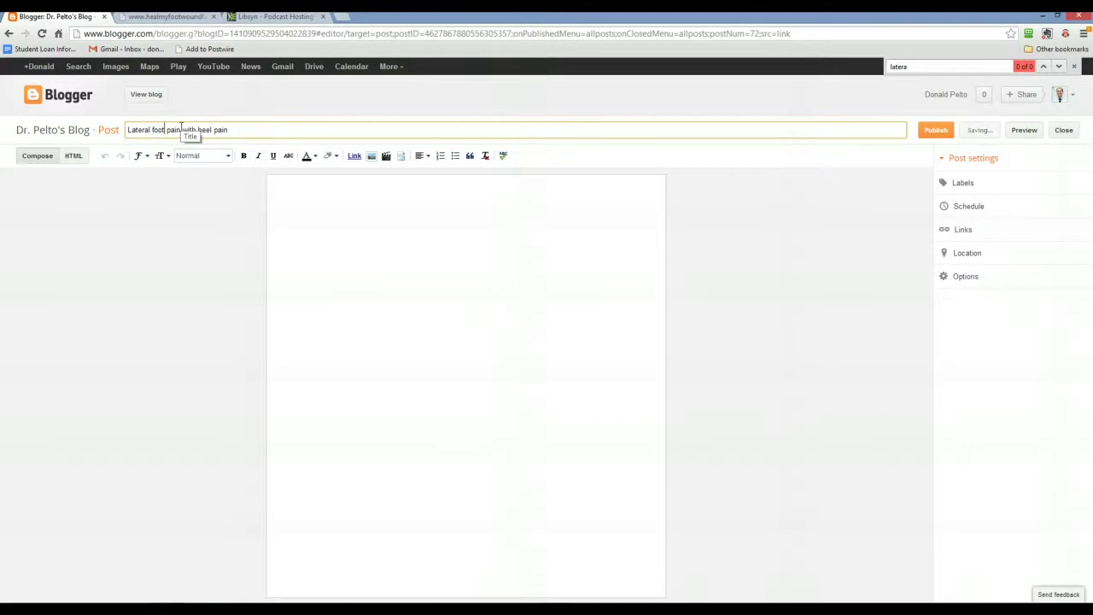
key("BackSpace")
type("ut ")
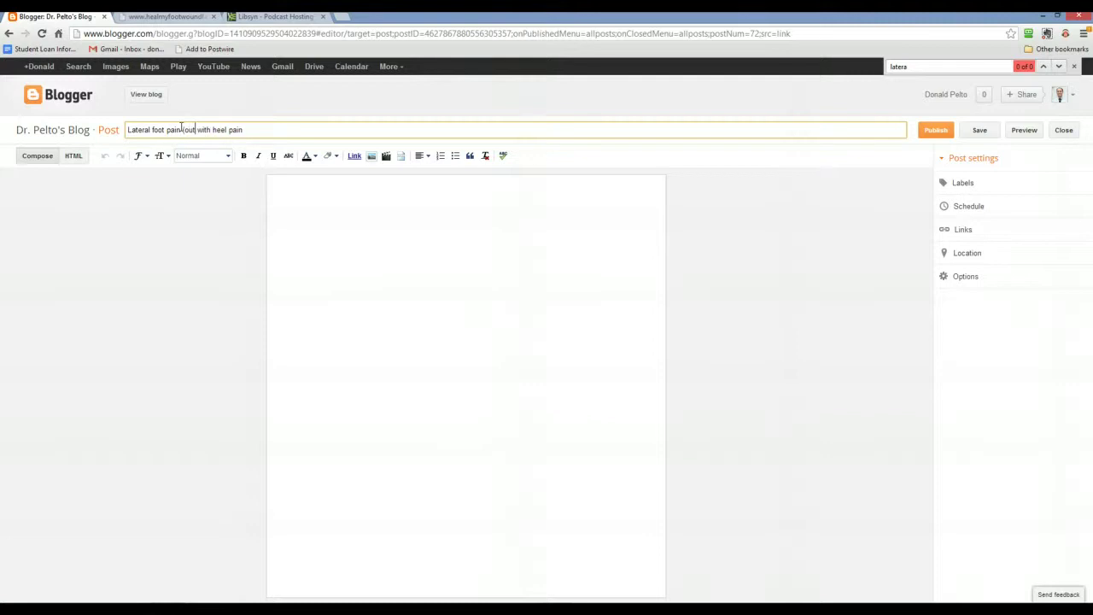
type("side)")
left_click(299, 129)
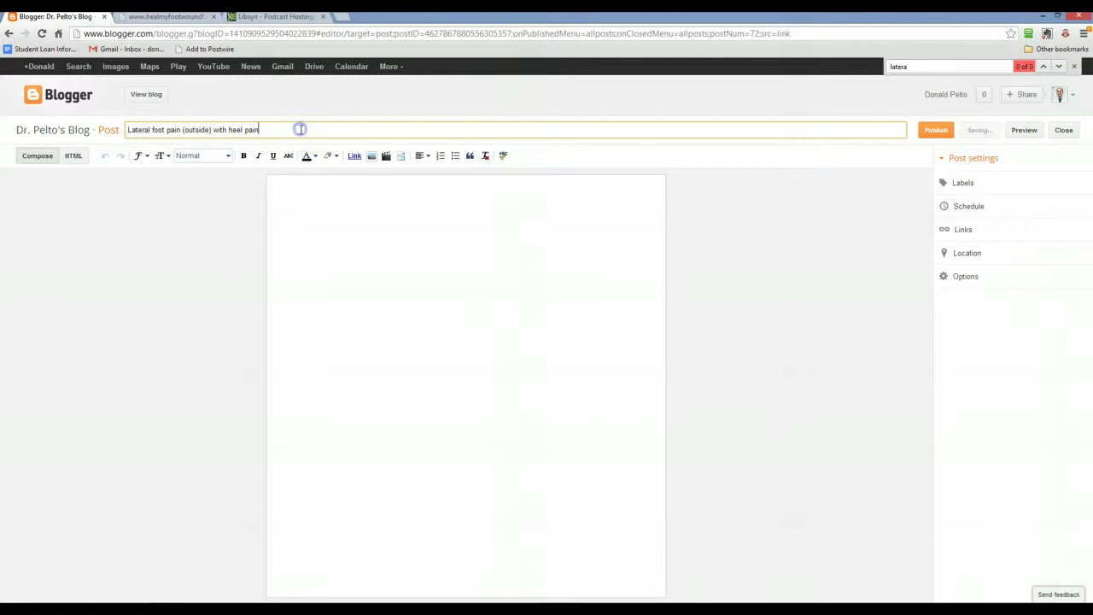
Try pasting the lateral foot pain paragraph from the 5-25-2013 blogs document into the post's HTML, and clear the pasted text.
left_click(370, 219)
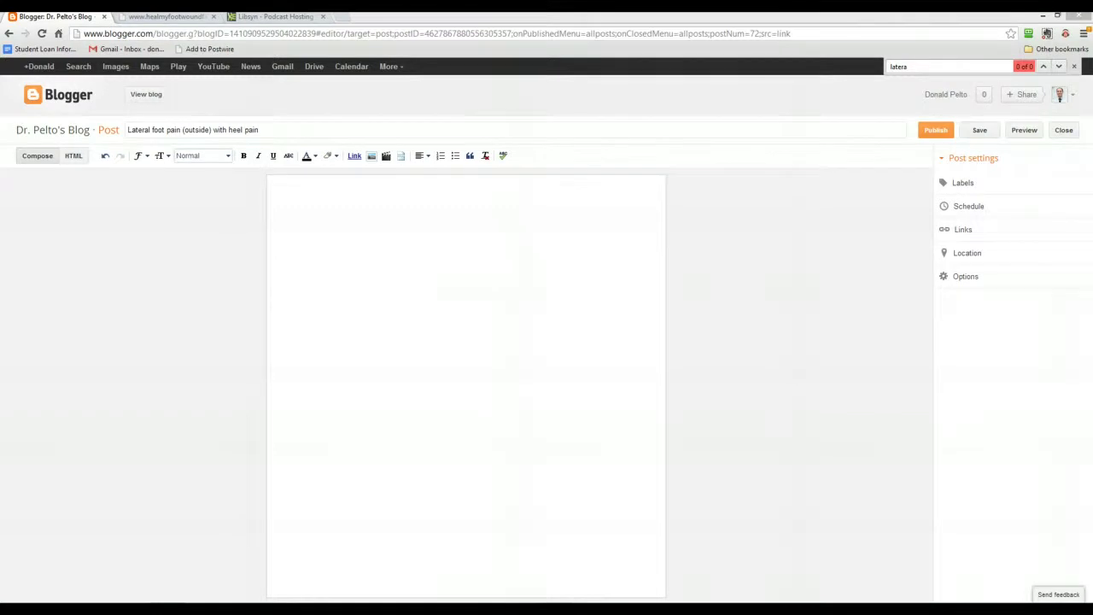
key("alt+Tab")
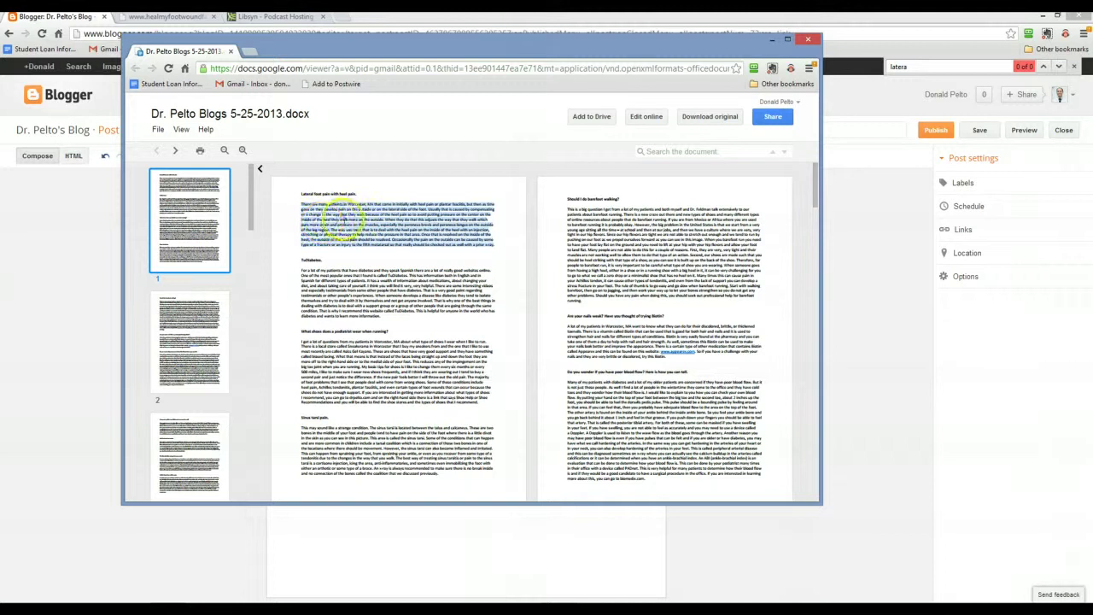
left_click_drag(454, 39, 1035, 107)
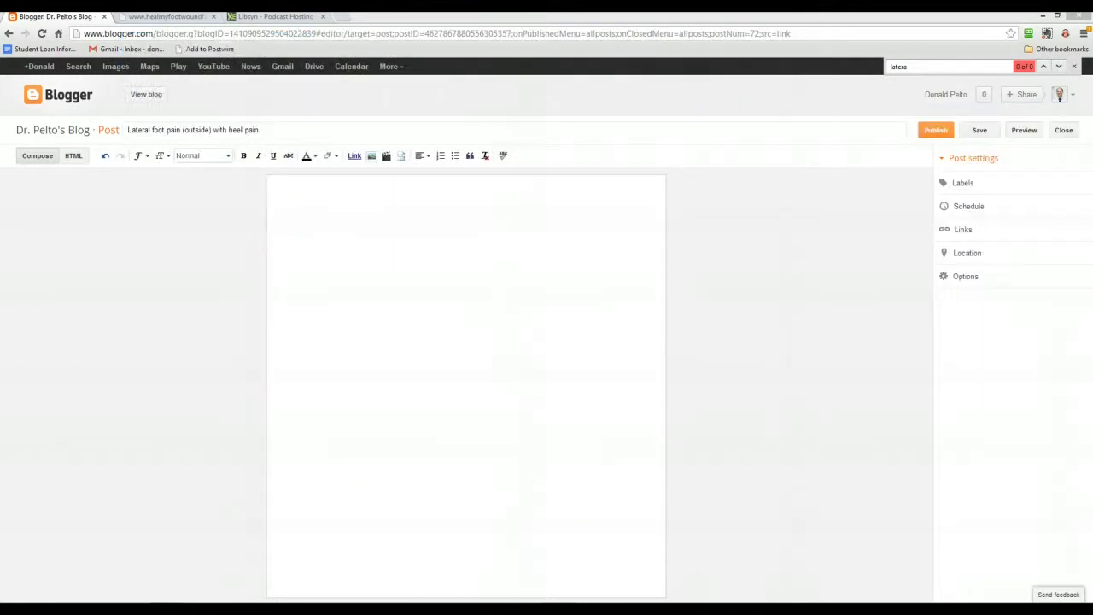
left_click(448, 169)
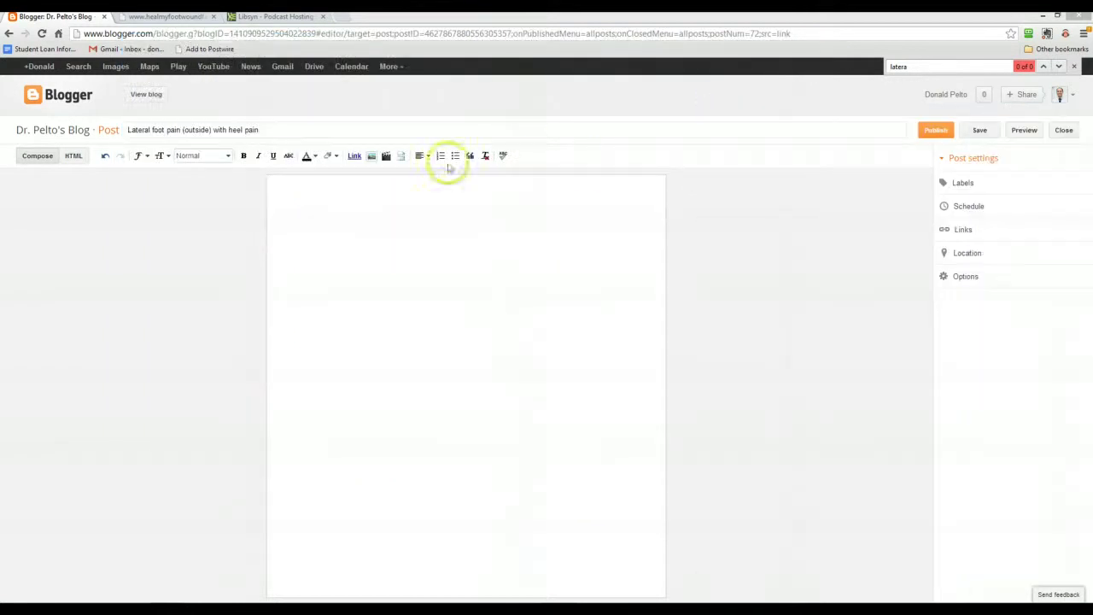
left_click(73, 155)
type("There are many patients in Worcester, MA that come in initially with heel pain or plantar fasciitis, but then as time  goes on they develop pain on the outside or on the lateral side of the foot. Usually that is caused by compensating  or a change in the way that they walk because of the heel pain so to avoid putting pressure on the center on the  inside of the heel they walk more on the outside. When they do that this adjusts the way that they walk which  puts more strain and pressure on the muscles, especially the peroneus brevis and peroneus longus on the outside  of the leg region. The way you treat that is to deal with the heel pain on the inside of the heel with an injection,  stretching or physical therapy to help reduce the pressure in that area. Once that is resolved on the inside of the  heel, the outside of the heel pain should be resolved. Occasionally the pain on the outside can be caused by some  type of a fracture or an injury to the fifth metatarsal so that really should be checked out as well with a prior x-ray.")
left_click(99, 187)
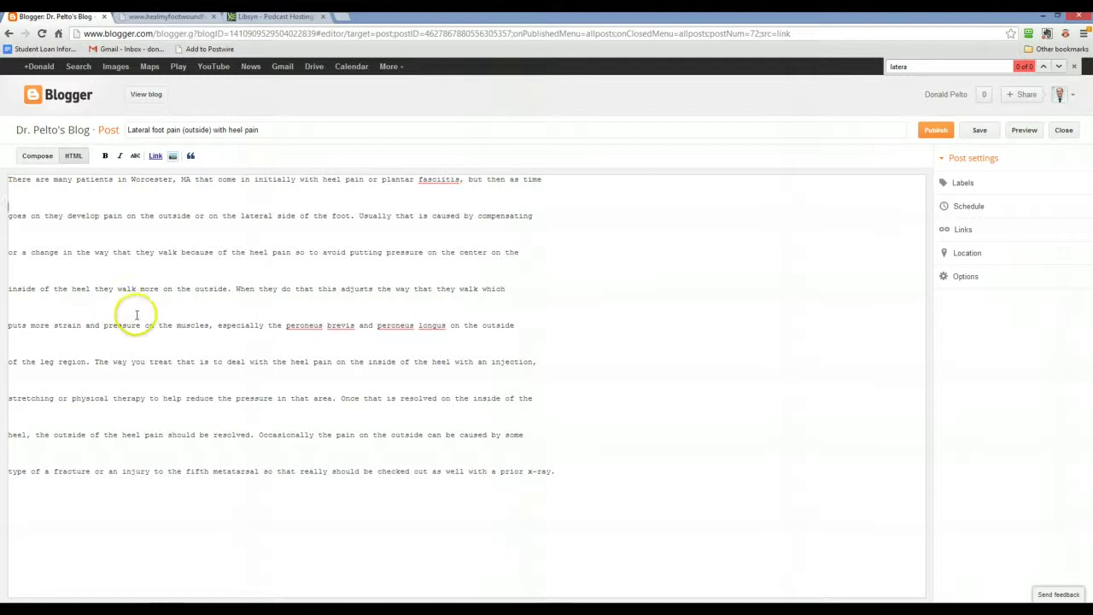
key("ctrl+a")
key("Delete")
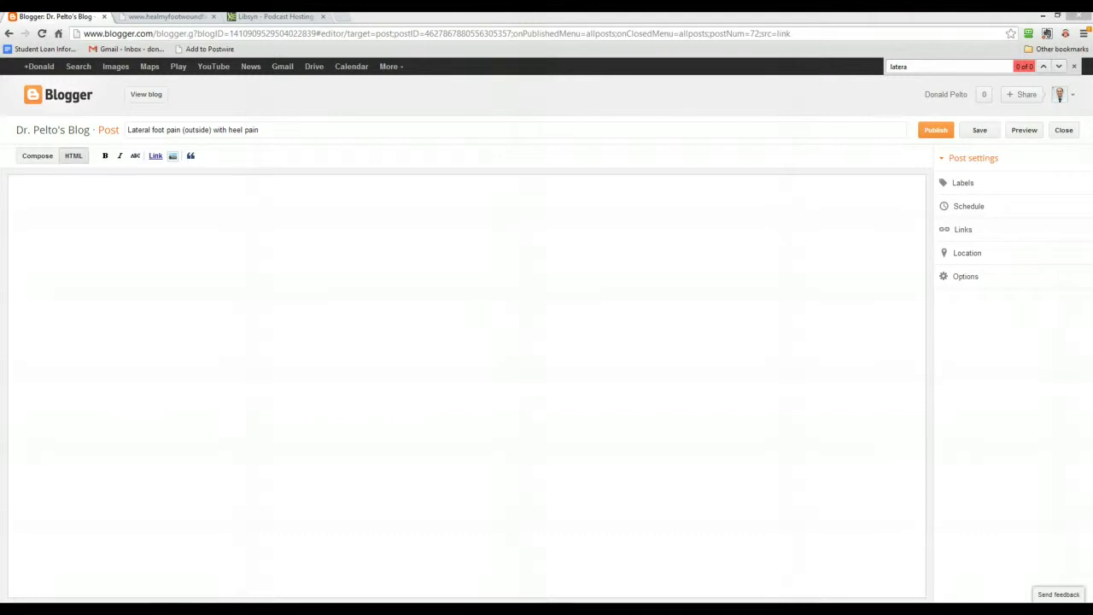
Insert the lateral foot pain transcript into the HTML as one continuous paragraph, and add an empty line above it in Compose view.
left_click(117, 512)
left_click(267, 375)
left_click(393, 373)
left_click(61, 213)
left_click(154, 227)
type("There are many patients in Worcester, MA that come in initially with heel pain or plantar fasciitis, but then as time goes on they develop pain on the outside or on the lateral side of the foot. Usually that is caused by compensating or a change in the way that they walk because of the heel pain so to avoid putting pressure on the center on the inside of the heel they walk more on the outside. When they do that this adjusts the way that they walk which puts more strain and pressure on the muscles, especially the peroneus brevis and peroneus longus on the outside of the leg region. The way you treat that is to deal with the heel pain on the inside of the heel with an injection, stretching or physical therapy to help reduce the pressure in that area. Once that is resolved on the inside of the heel, the outside of the heel pain should be resolved. Occasionally the pain on the outside can be caused by some type of a fracture or an injury to the fifth metatarsal so that really should be checked out as well with a prior x-ray.")
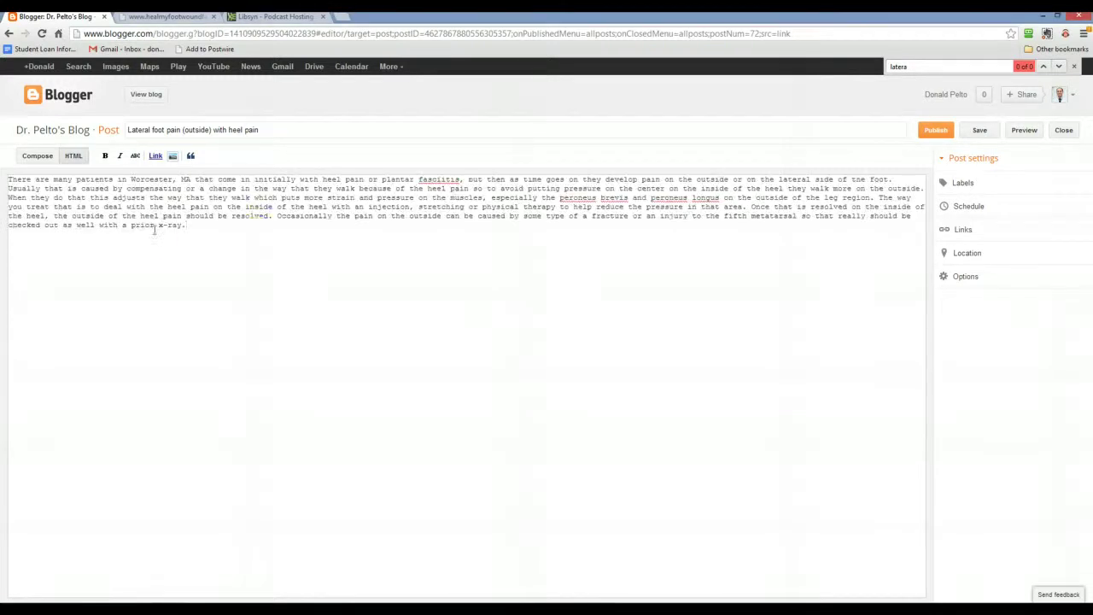
left_click(37, 156)
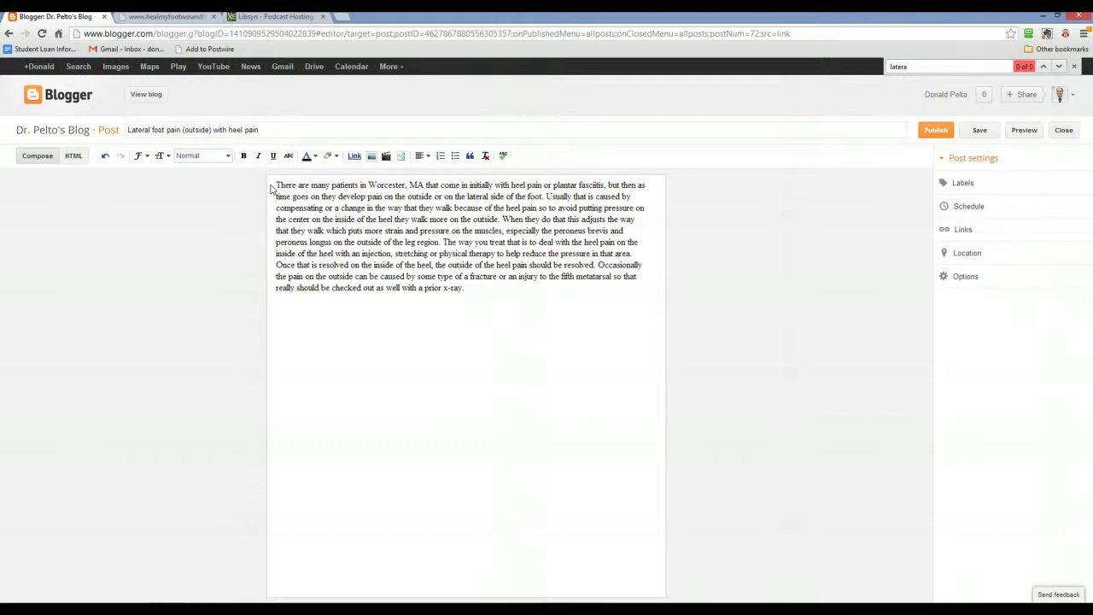
key("Return")
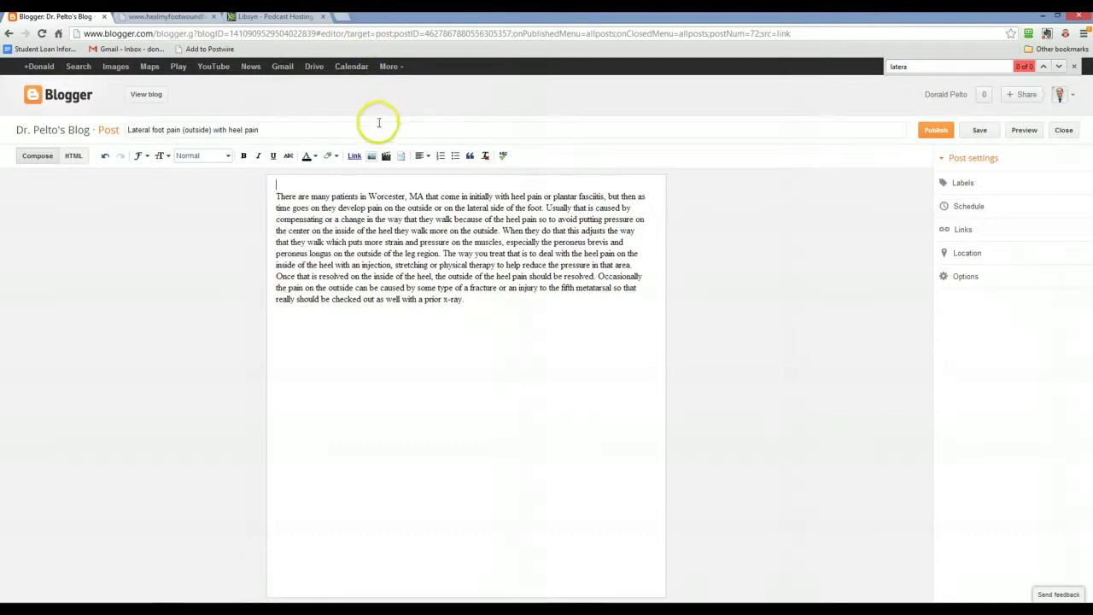
Search Google Images for "lateral foot pain with heel pain" in a new browser tab.
left_click(341, 16)
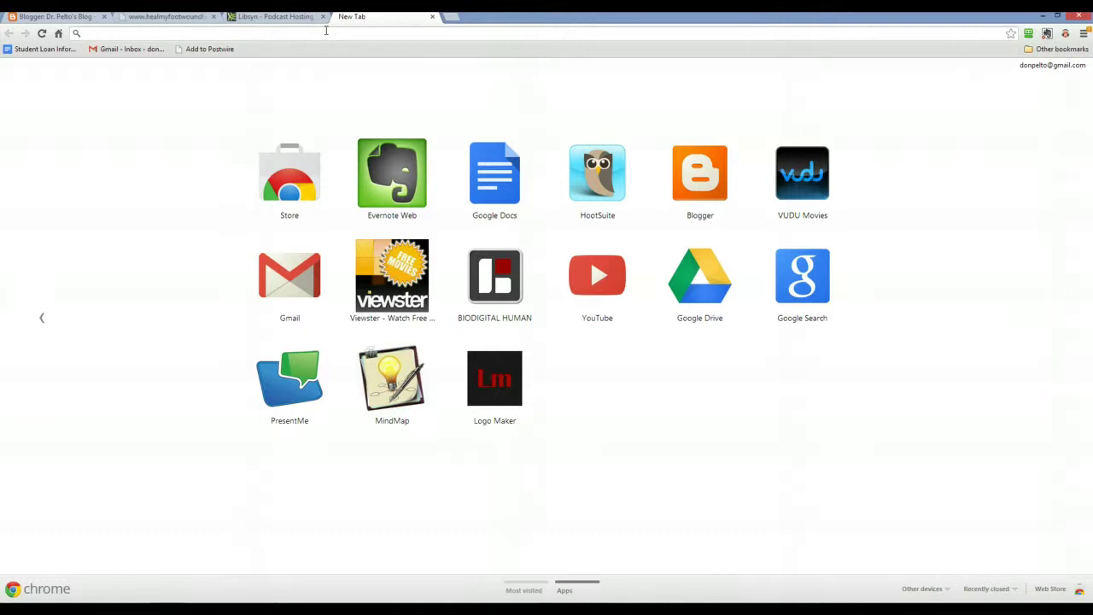
type("google.com")
key("Return")
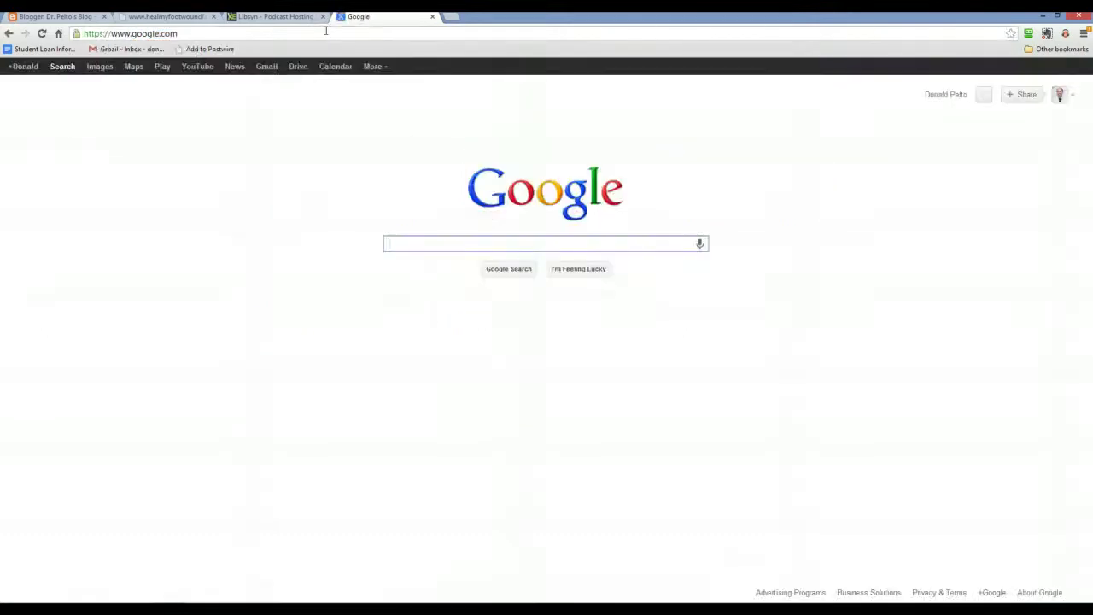
type("lateral foot ")
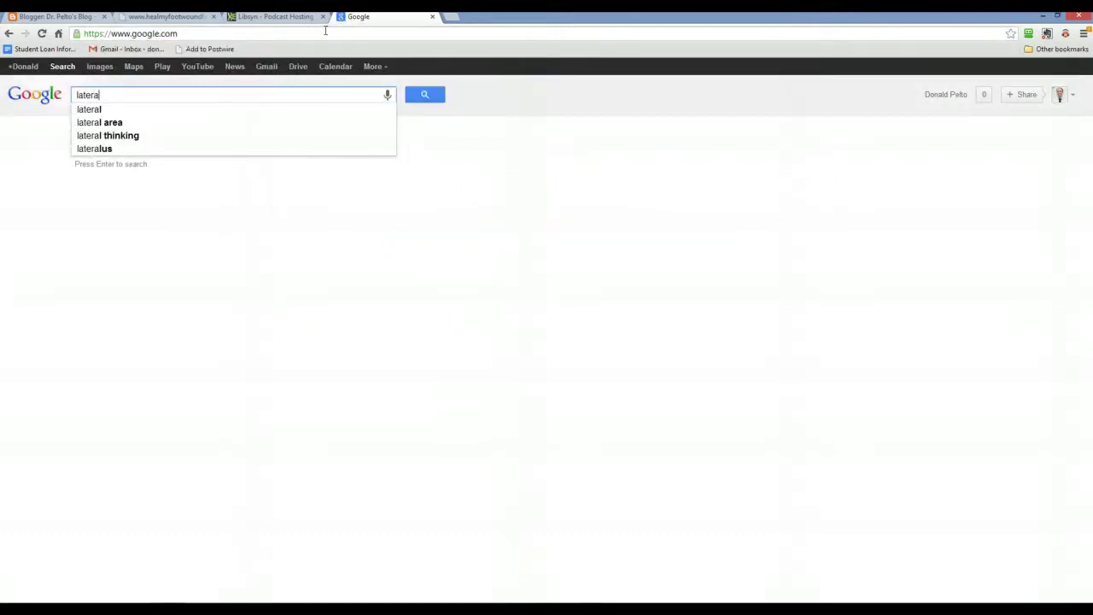
type("pain with heel pain")
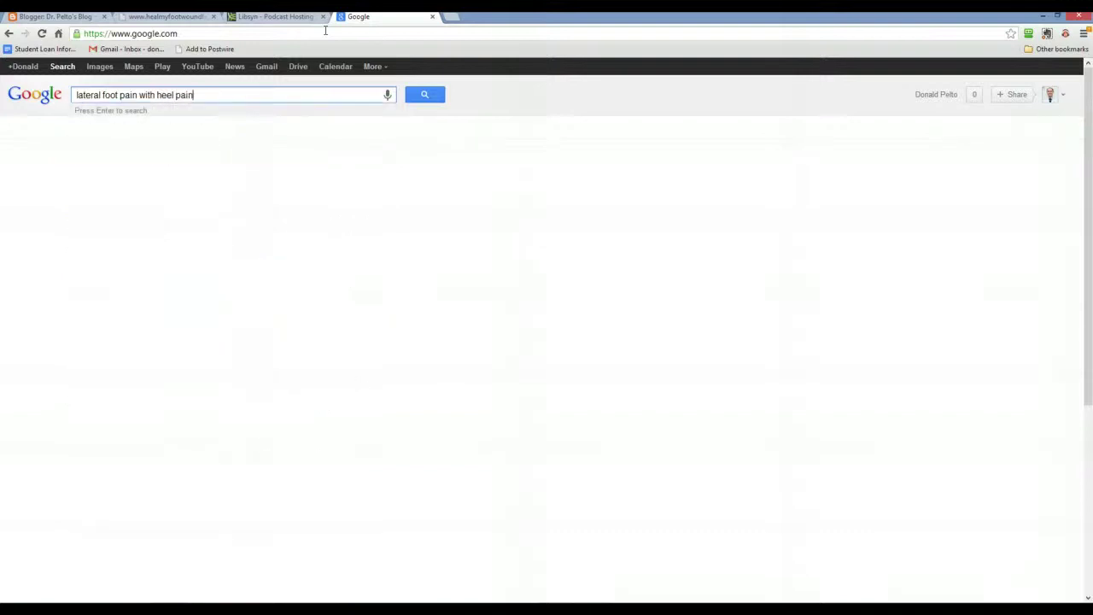
key("Return")
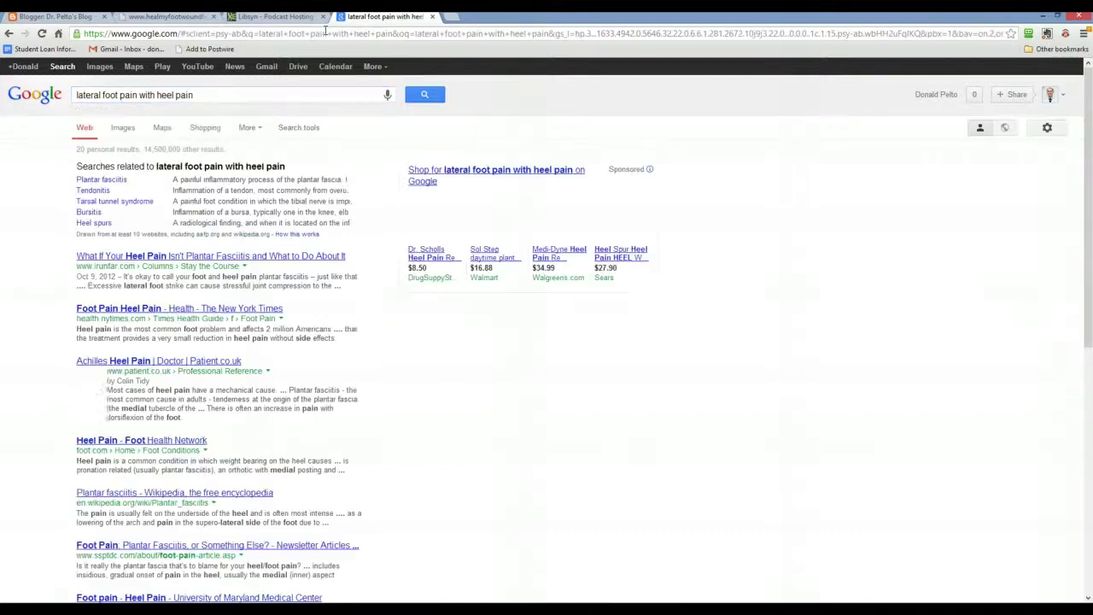
left_click(122, 130)
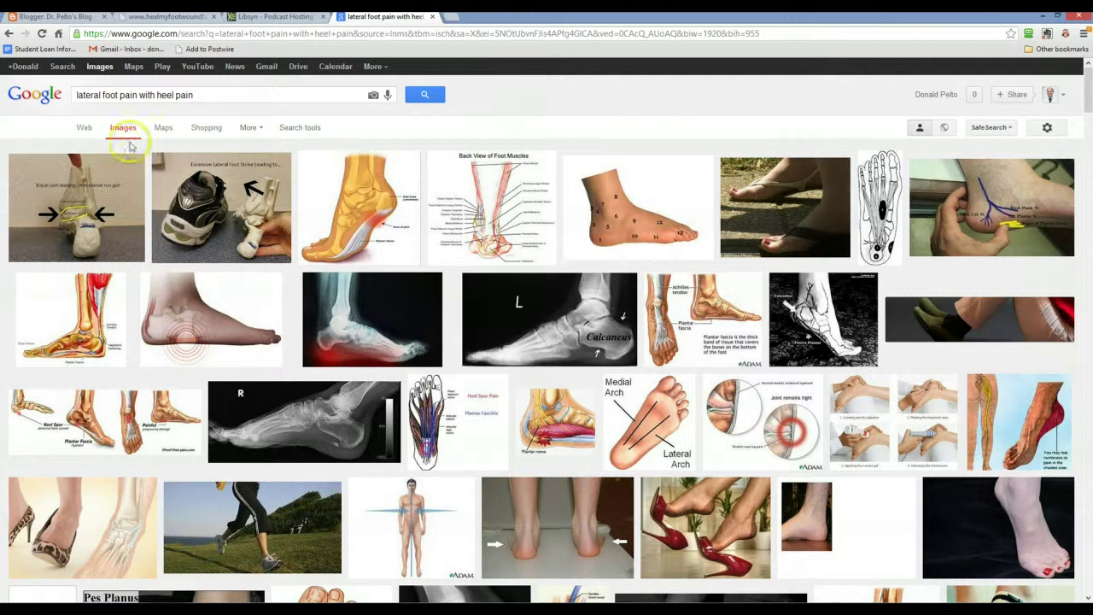
Preview the footdokter.com foot picture with red rings under the heel and copy its image URL.
left_click(175, 333)
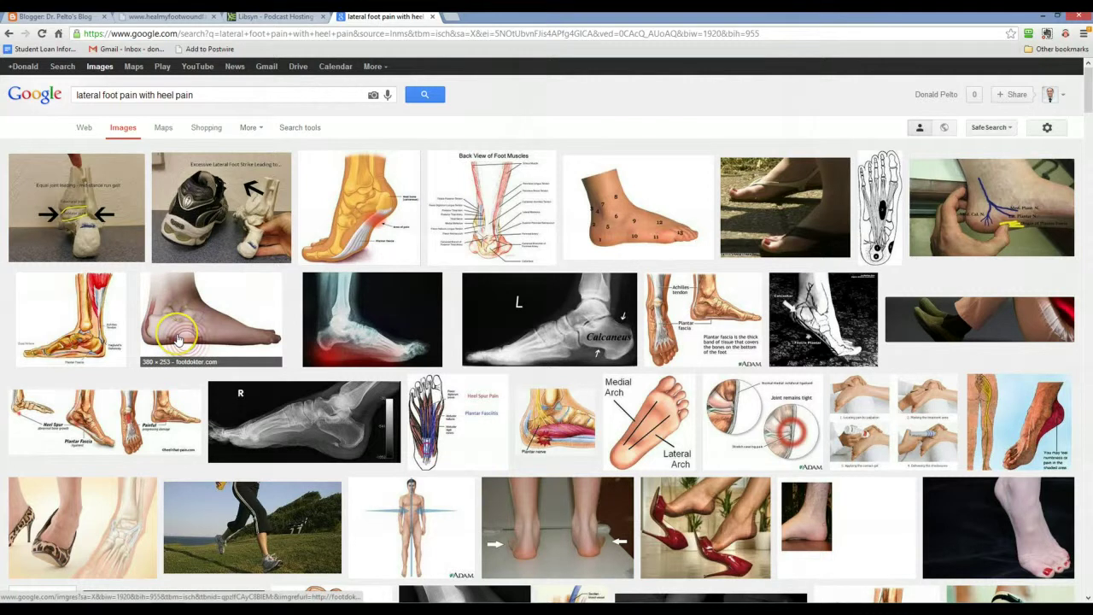
left_click(180, 333)
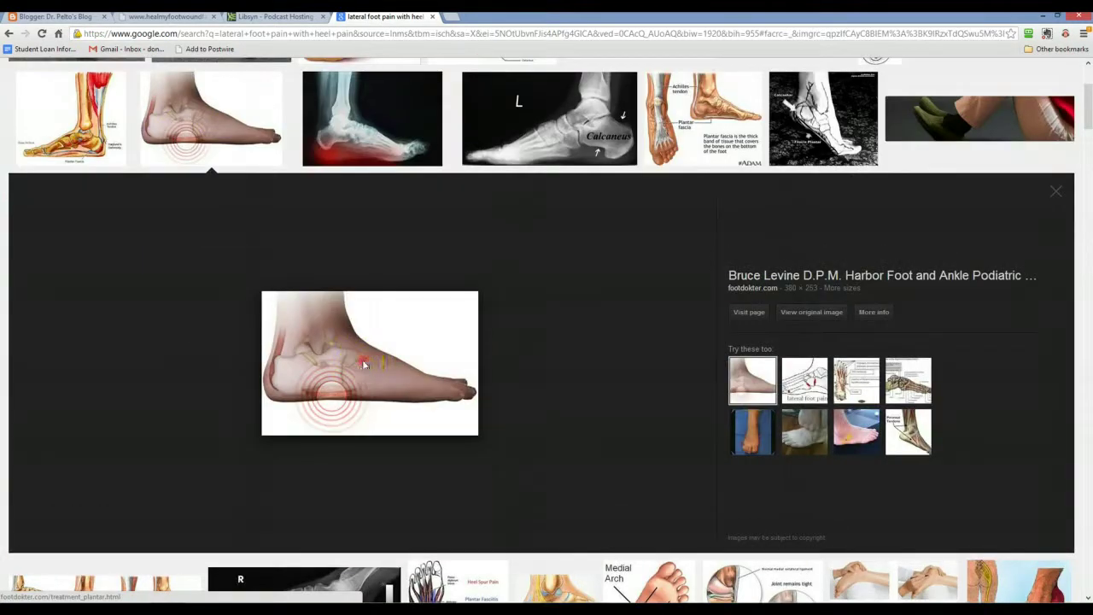
right_click(361, 363)
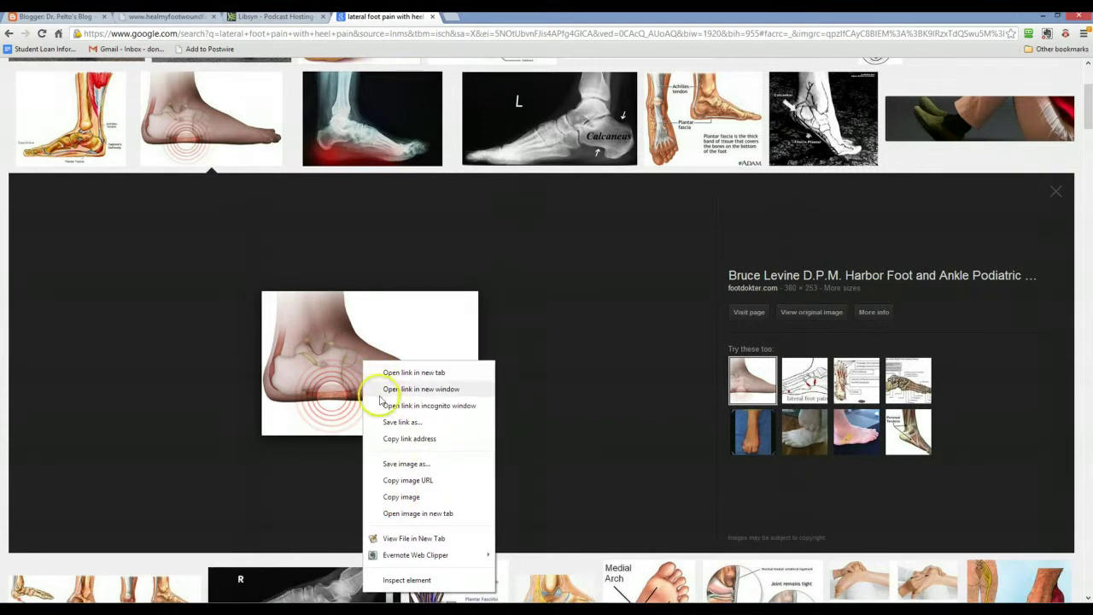
left_click(391, 483)
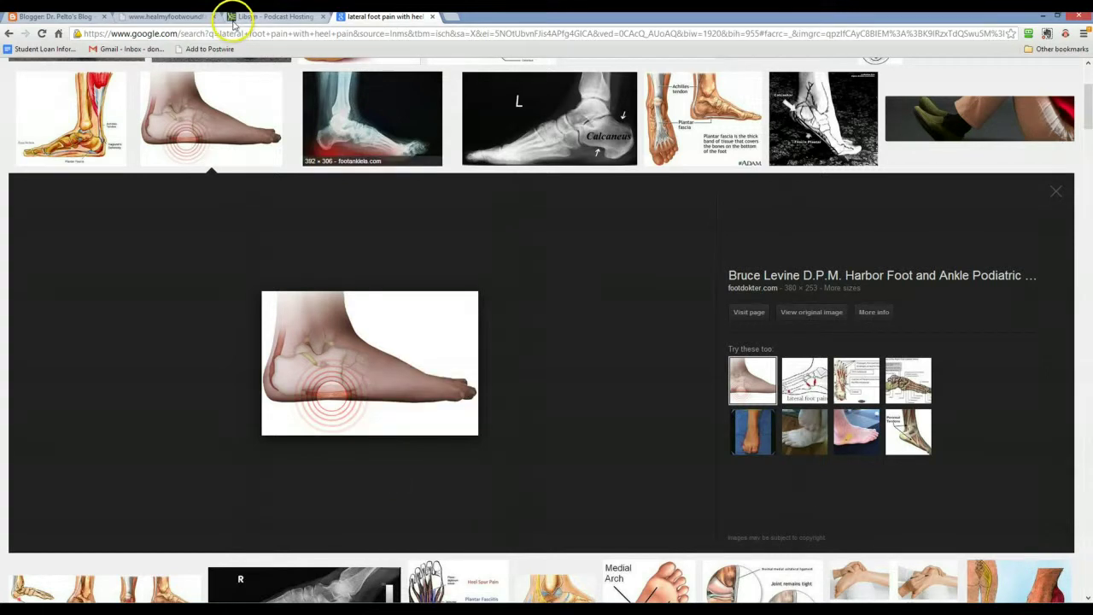
left_click(85, 17)
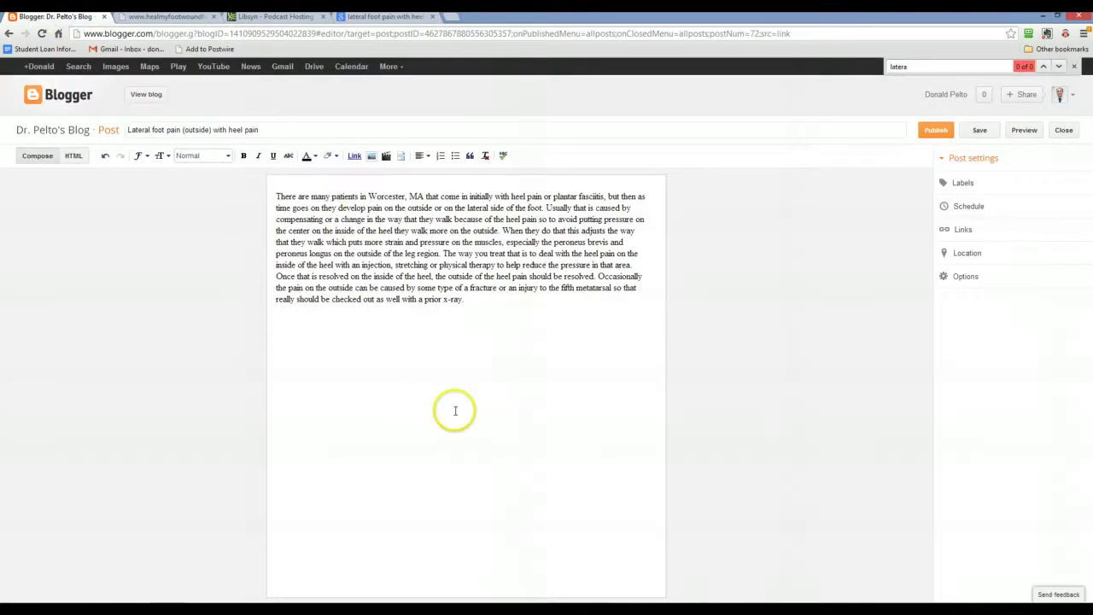
left_click(371, 155)
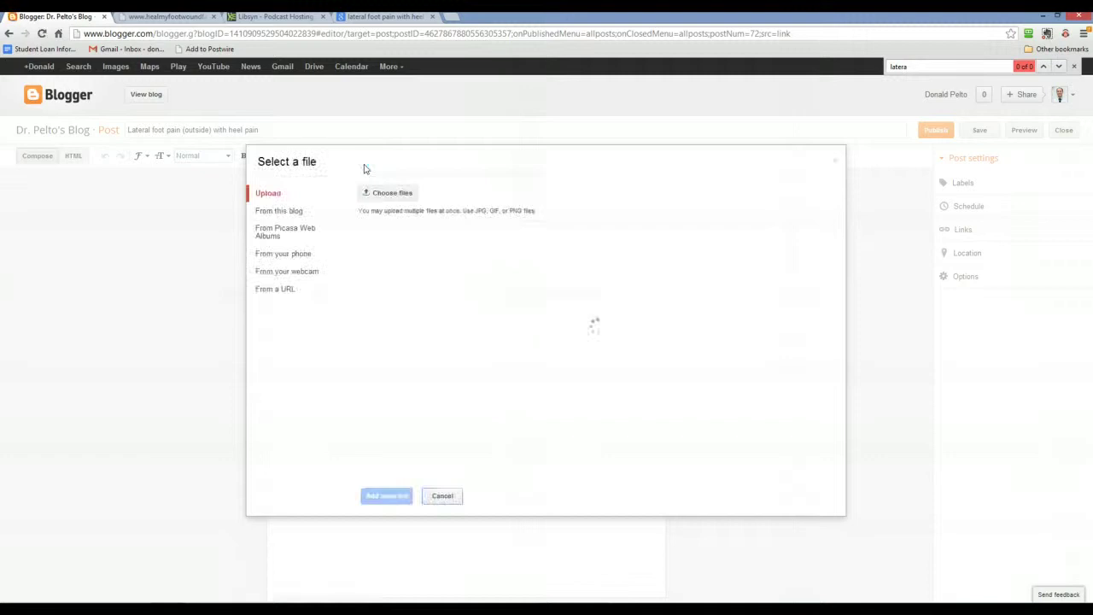
left_click(296, 288)
type("http://footdokter.com/images/treatment_plantar.jpg")
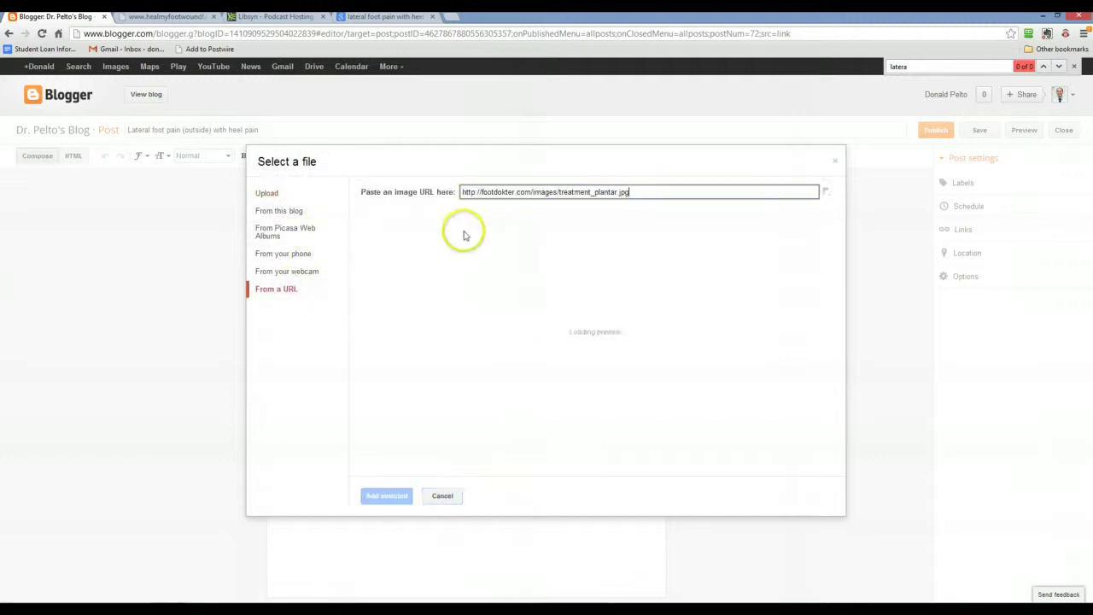
left_click(390, 497)
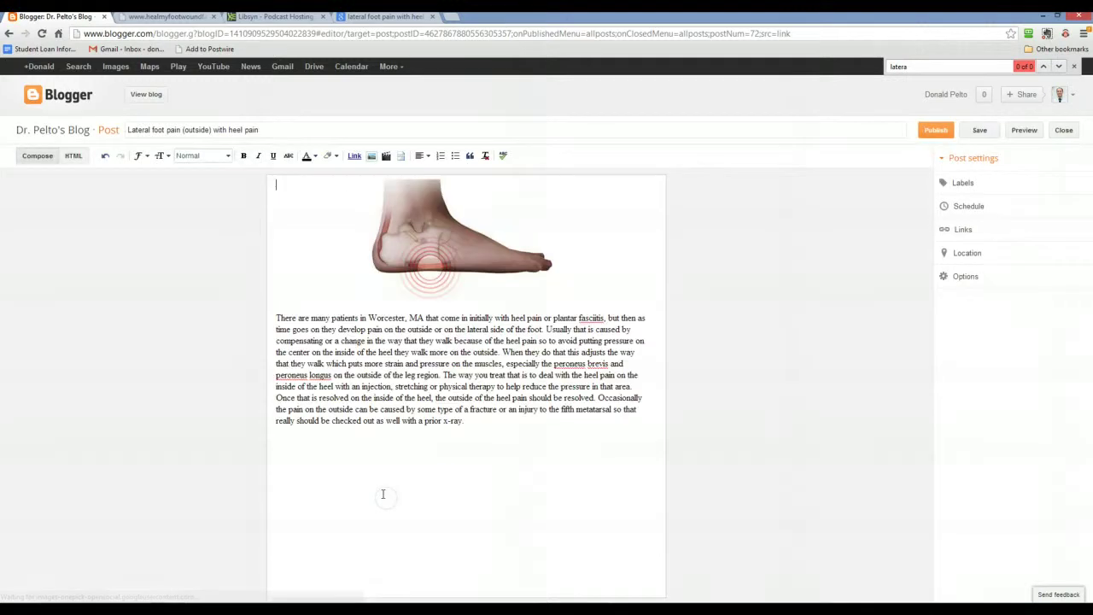
Switch to the Snipping Tool, capture the enlarged foot picture in the Google Images results, and copy the snip.
left_click(369, 17)
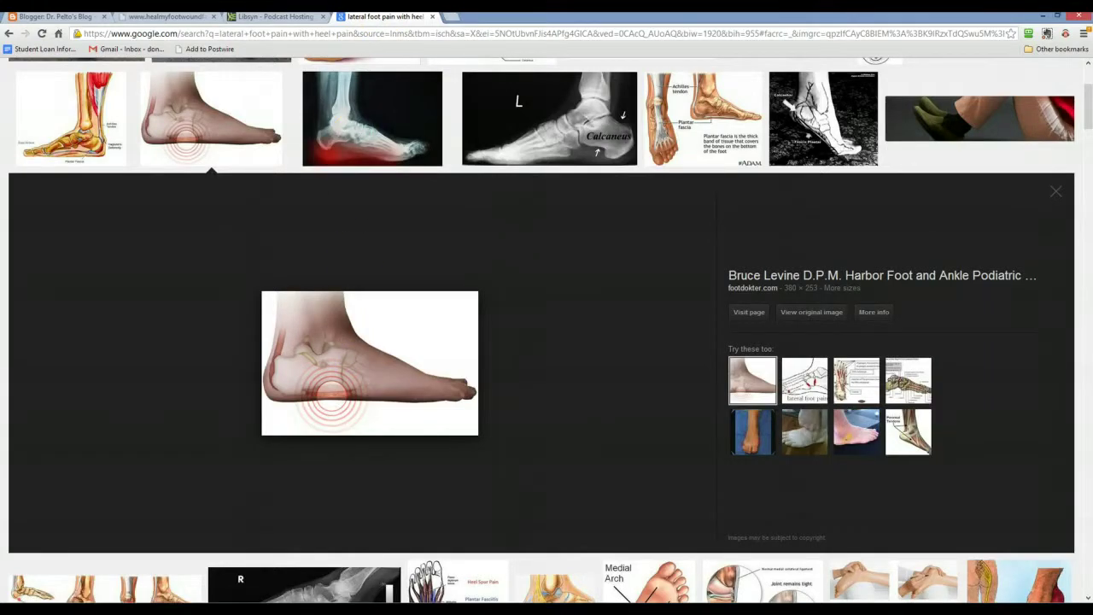
right_click(381, 610)
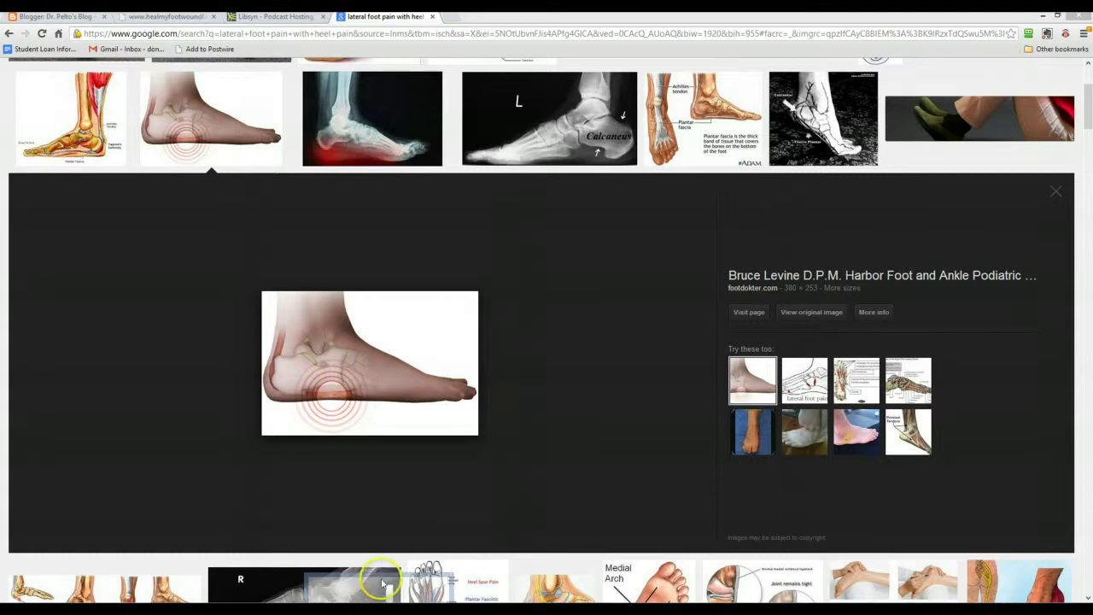
left_click(381, 572)
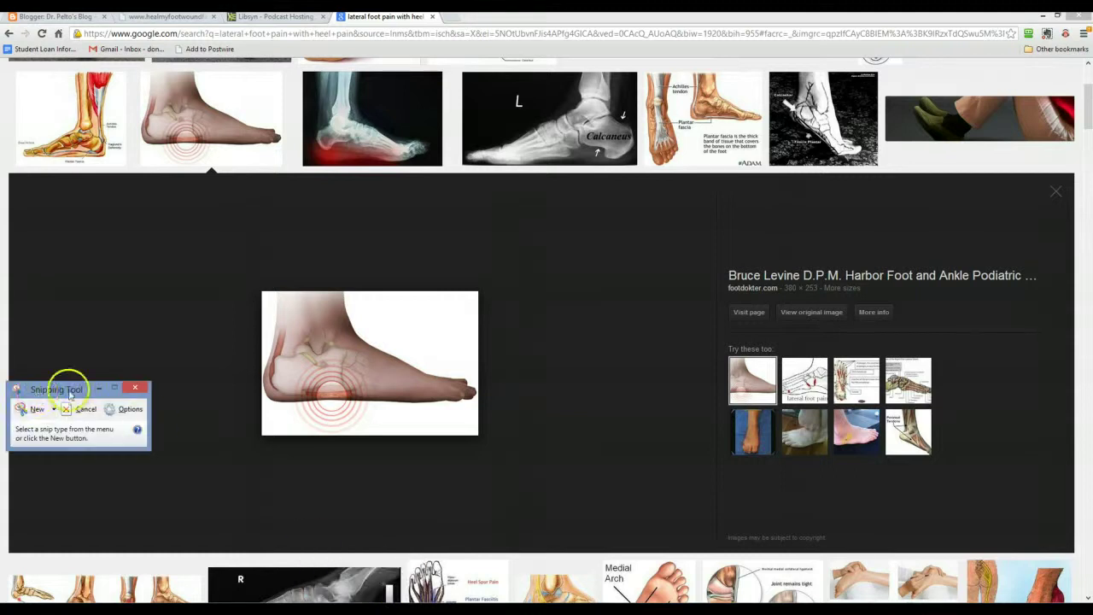
left_click(28, 401)
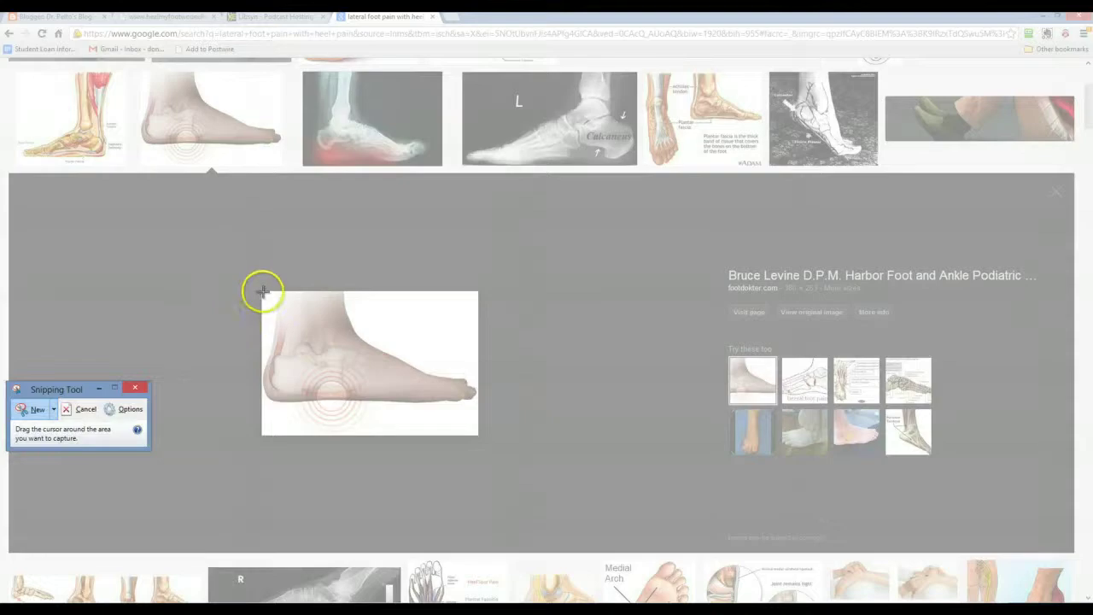
left_click_drag(262, 292, 478, 435)
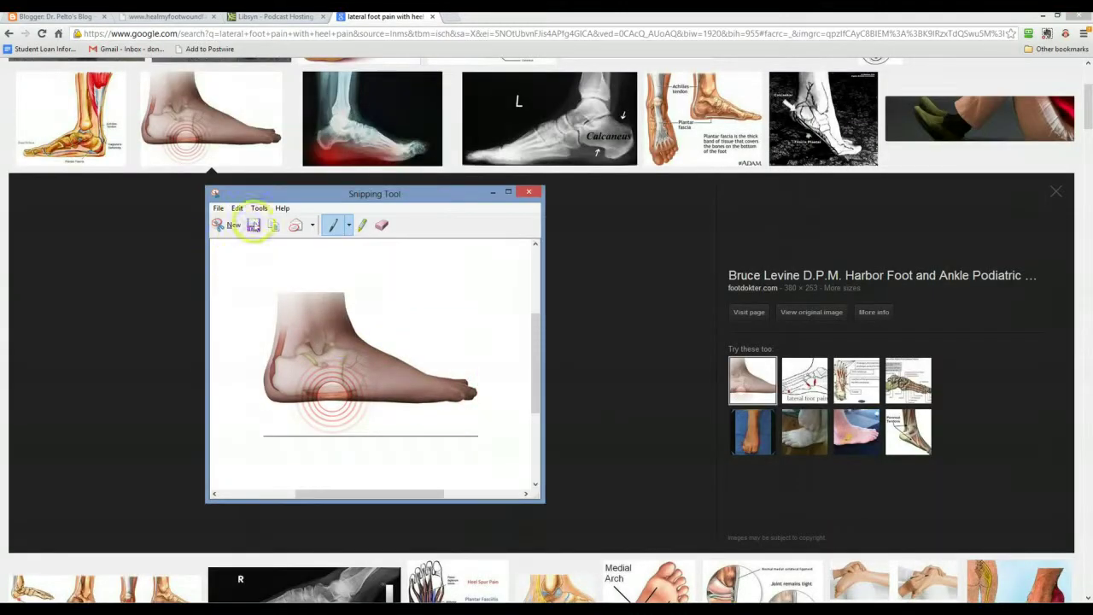
left_click(273, 225)
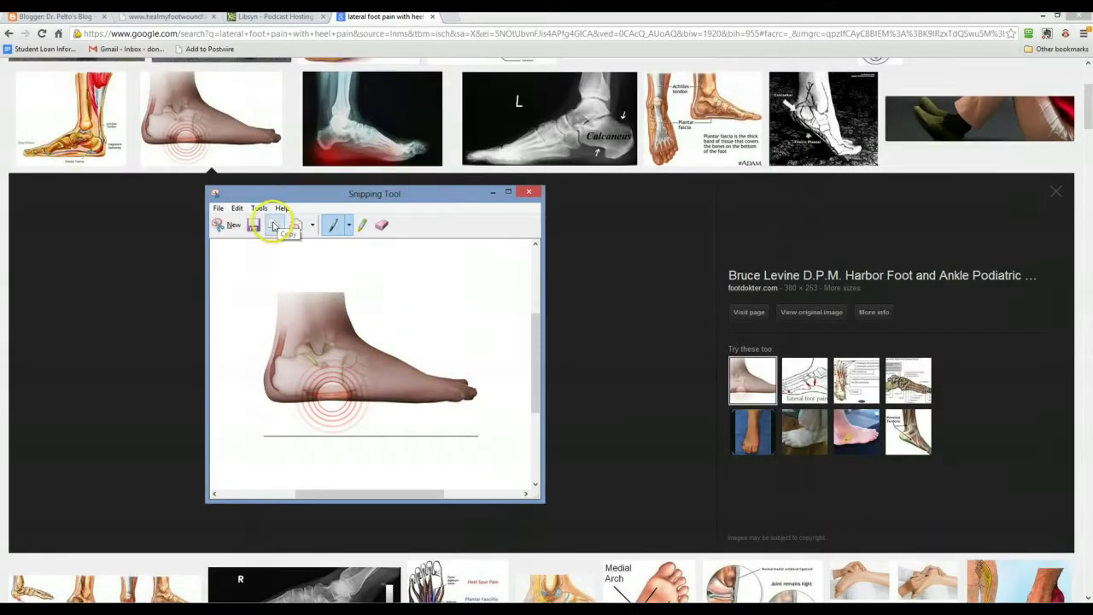
Look back at the Blogger post and return to the Snipping Tool window holding the foot picture.
left_click(17, 16)
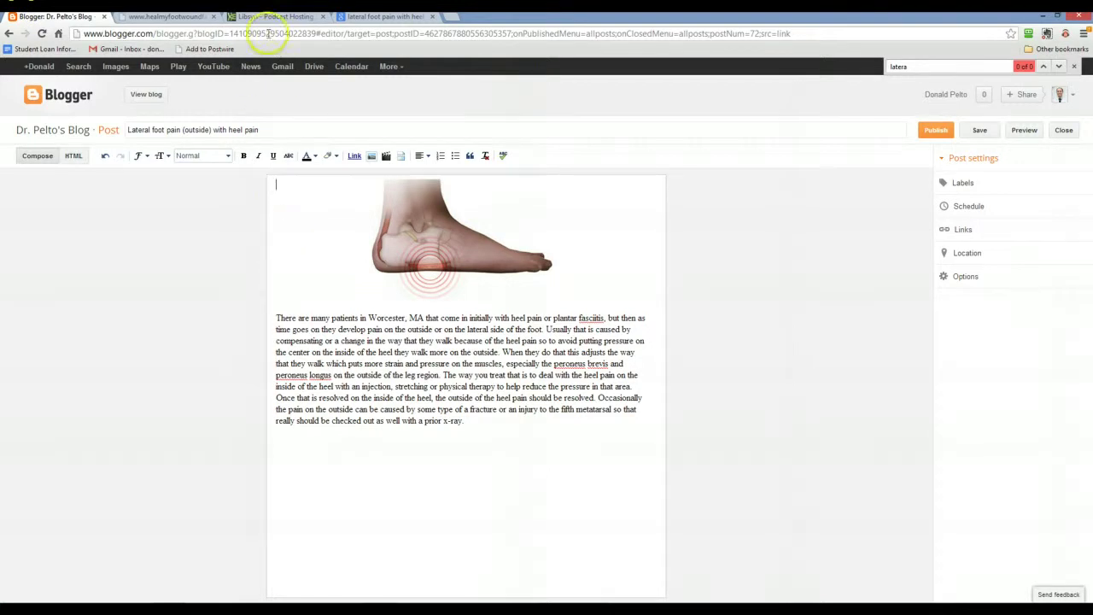
left_click(366, 16)
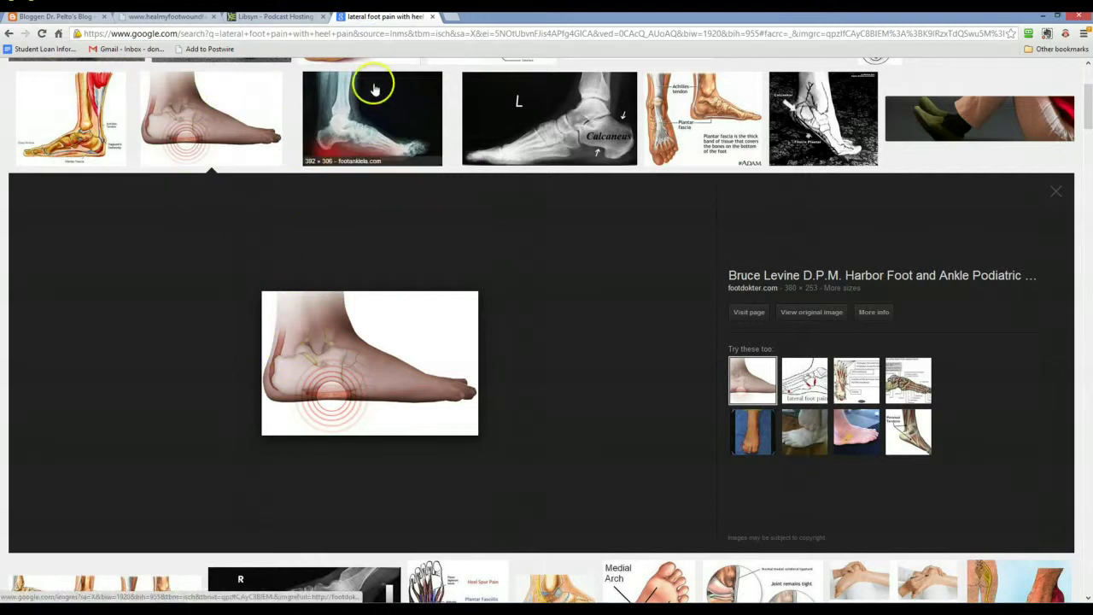
key("alt+Tab")
key("alt+Tab")
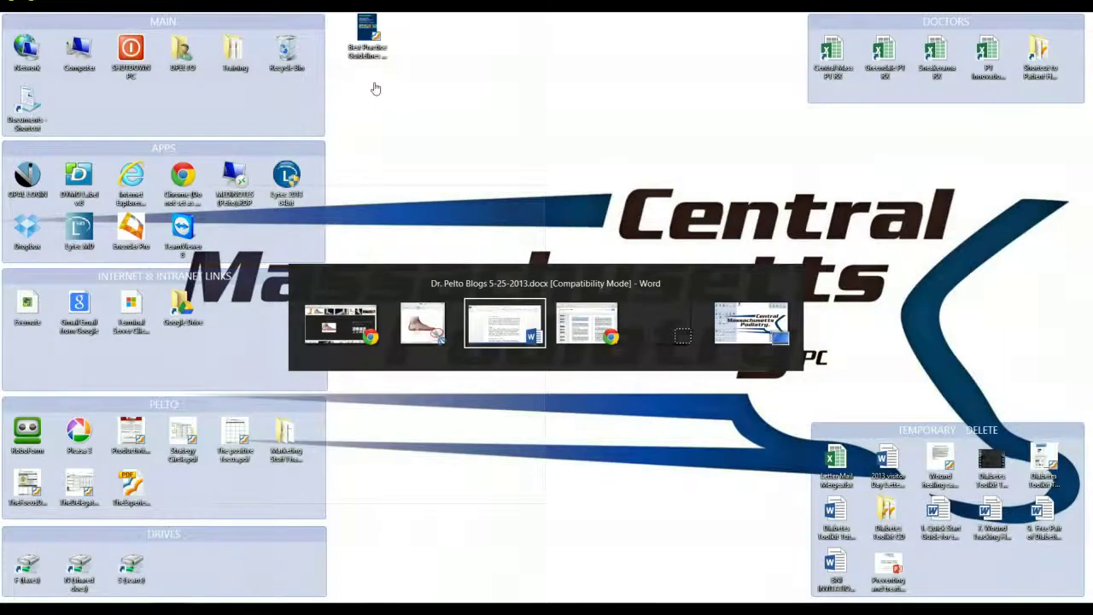
key("alt+Tab")
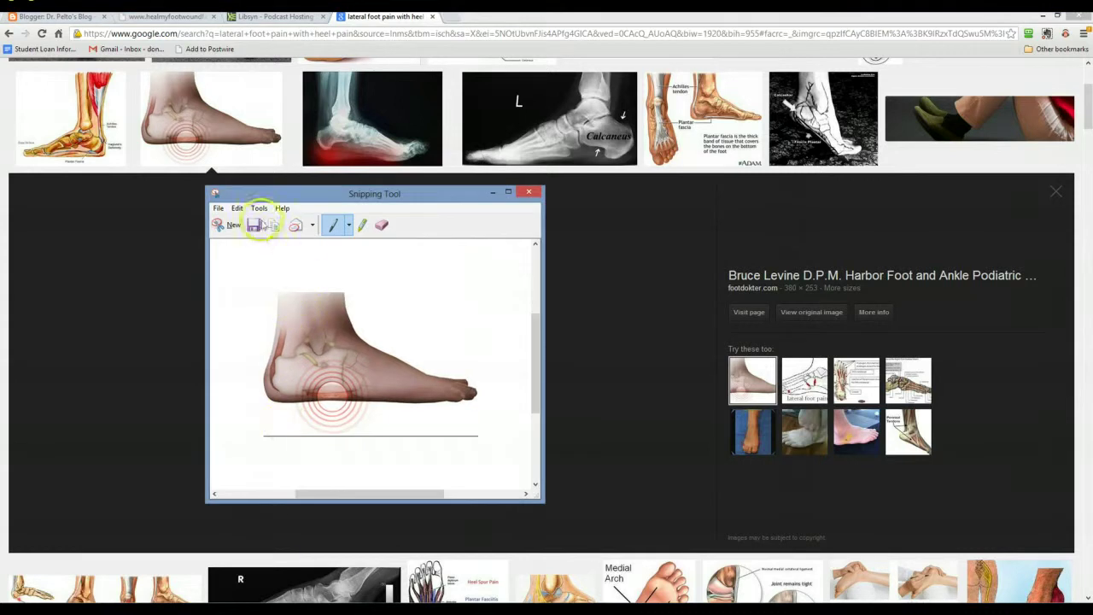
Save the snip as a JPEG file named "lateral" in the Pictures library.
left_click(253, 225)
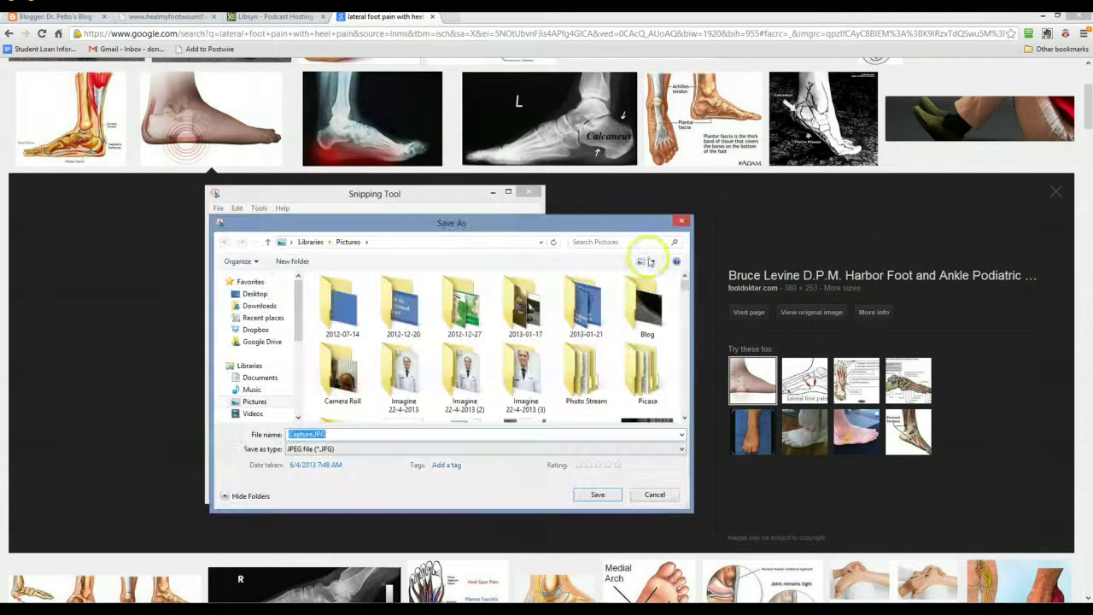
left_click(628, 244)
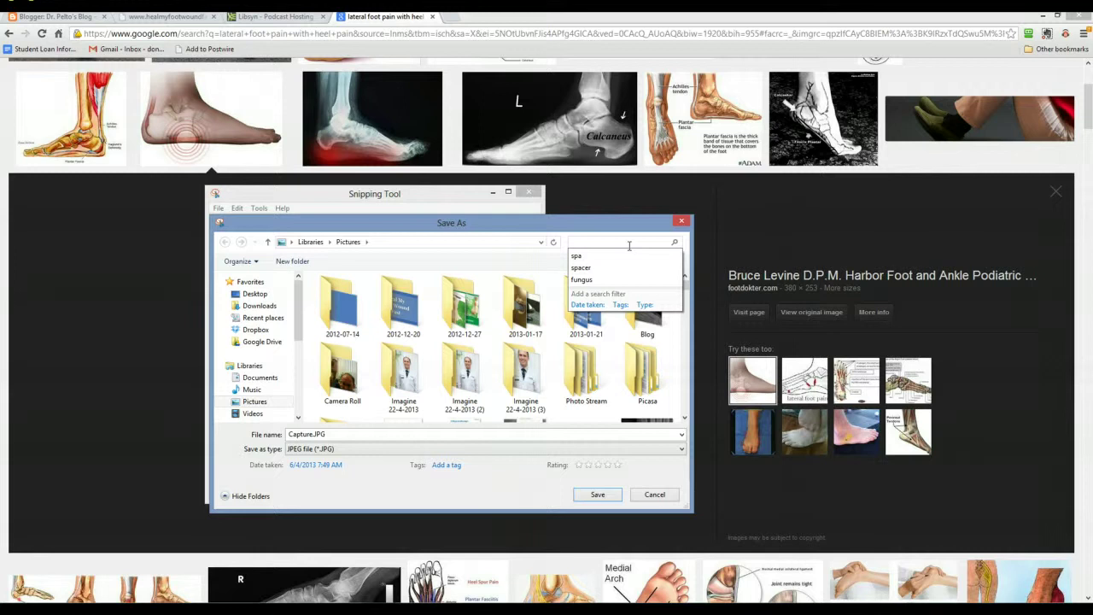
type("sta")
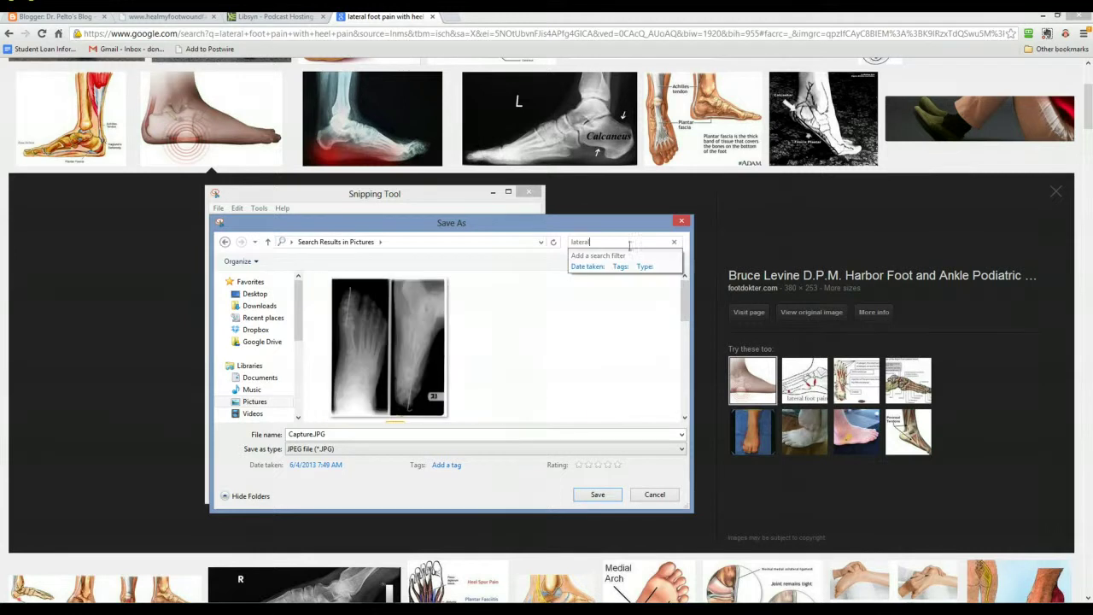
left_click(328, 433)
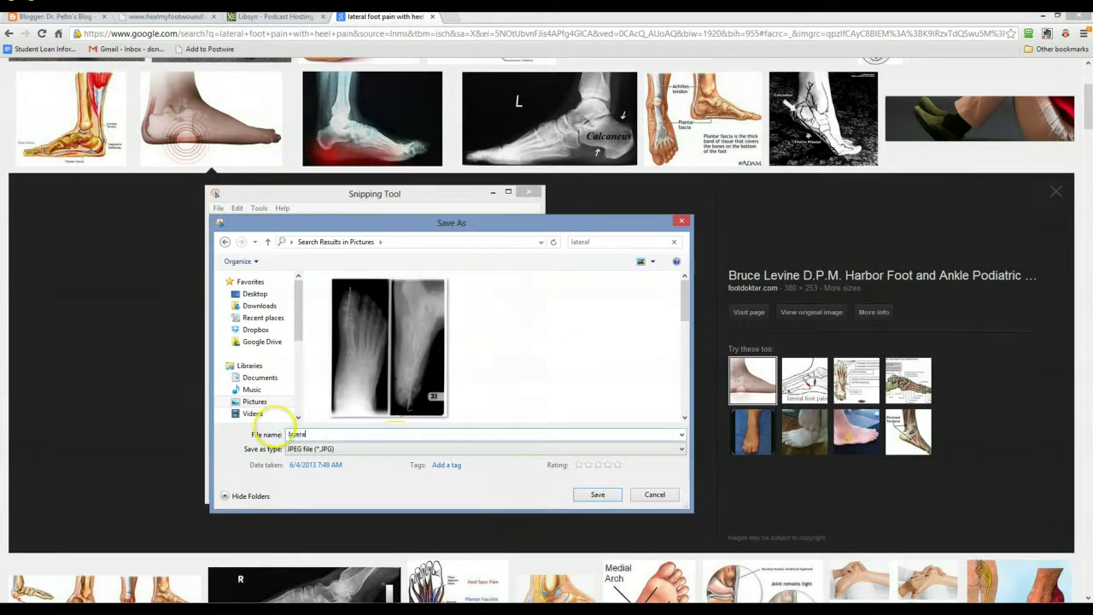
left_click(598, 494)
left_click(615, 308)
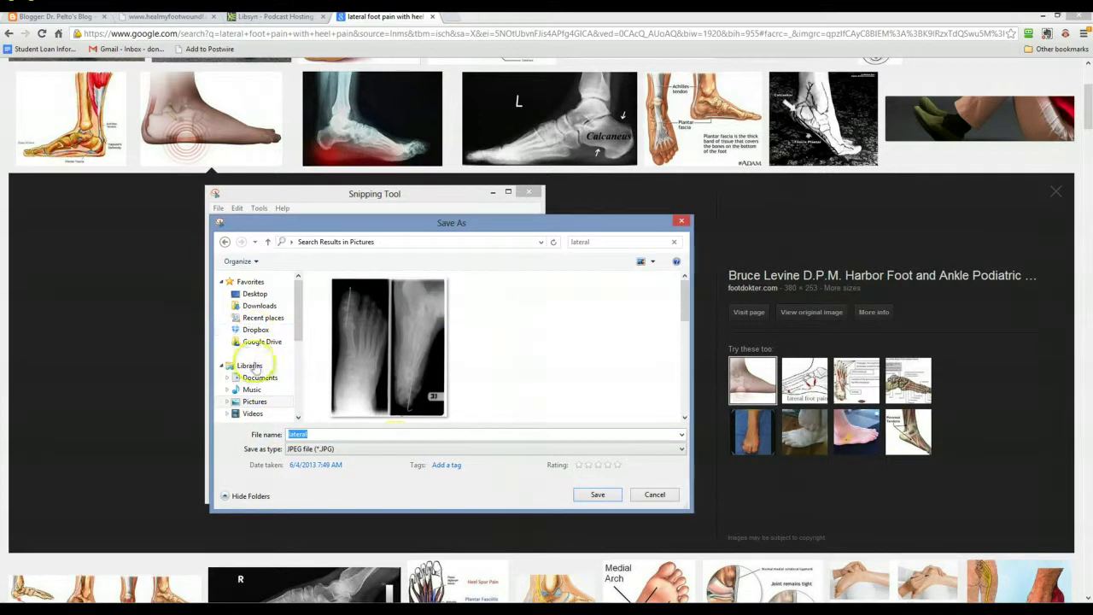
left_click(254, 402)
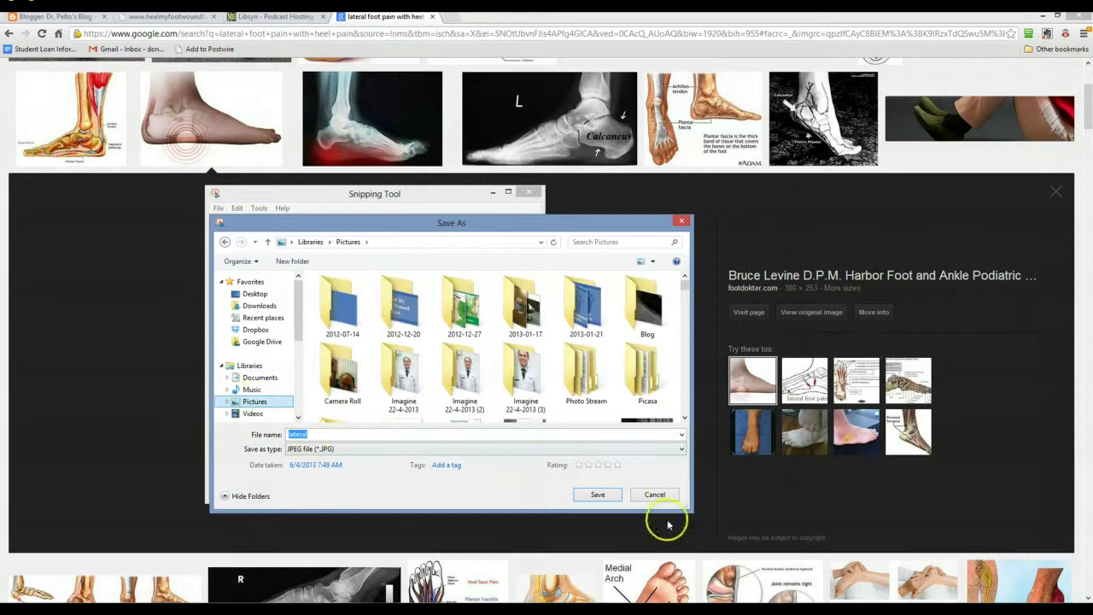
left_click(604, 495)
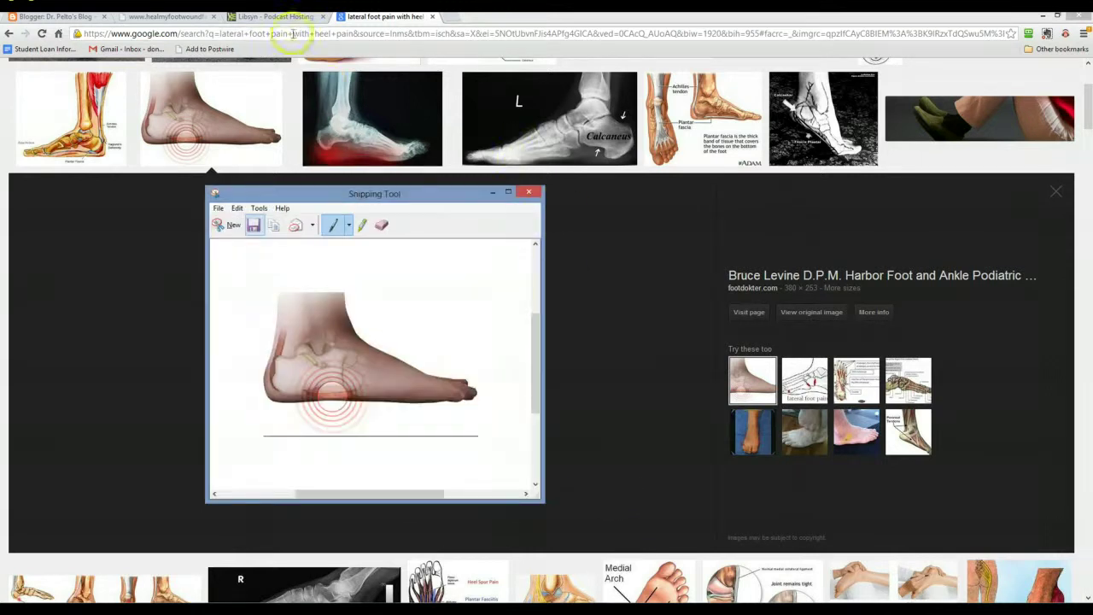
Switch to the Blogger post and insert the lateral.JPG image uploaded from the Pictures library.
left_click(85, 17)
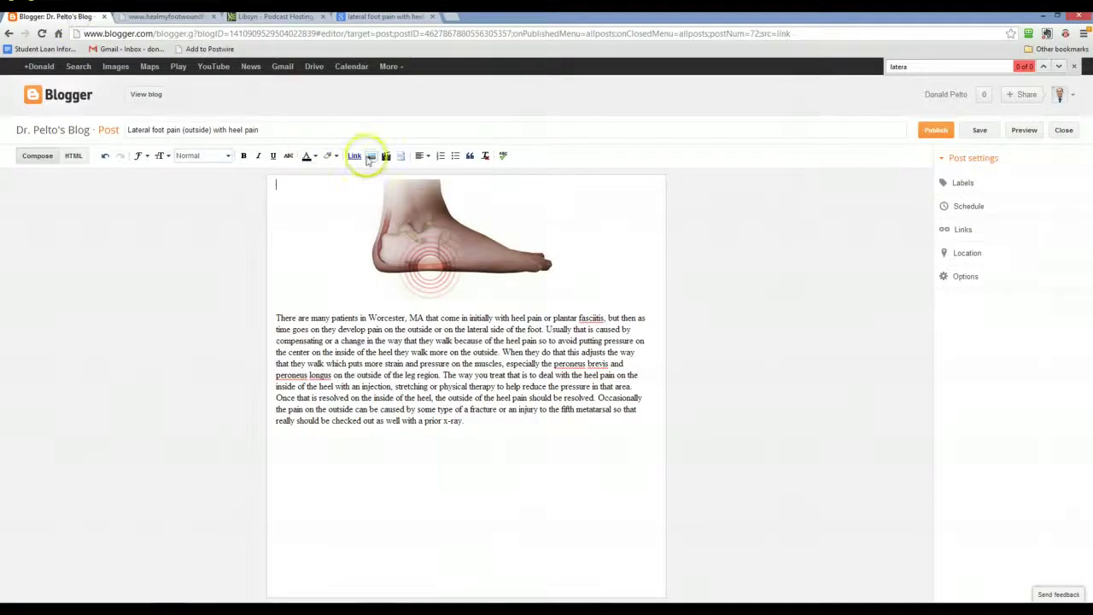
left_click(369, 157)
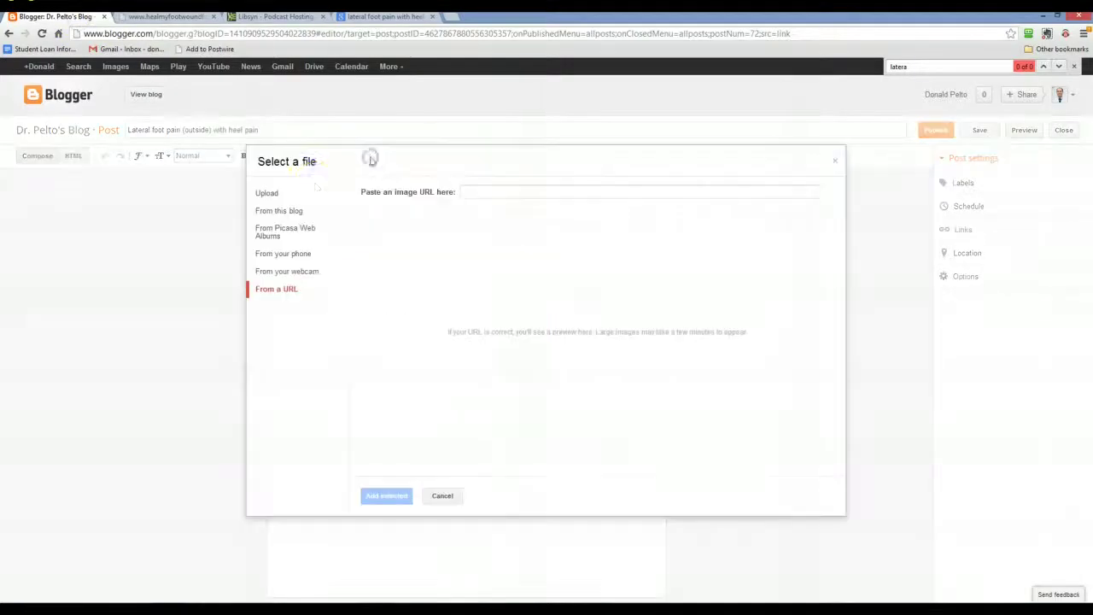
left_click(269, 193)
left_click(386, 195)
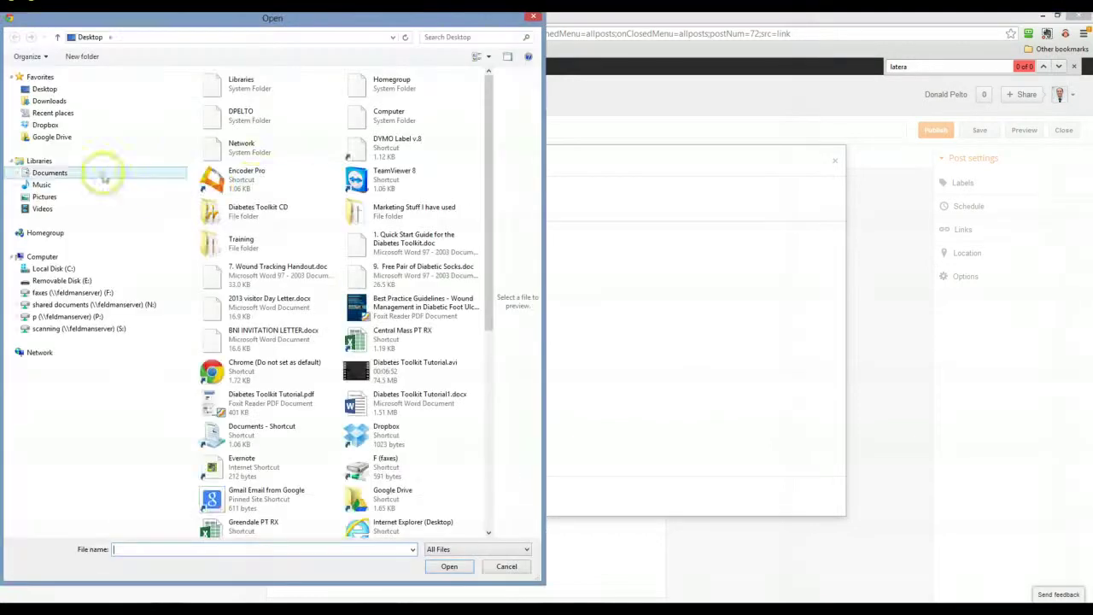
left_click(64, 197)
left_click(451, 38)
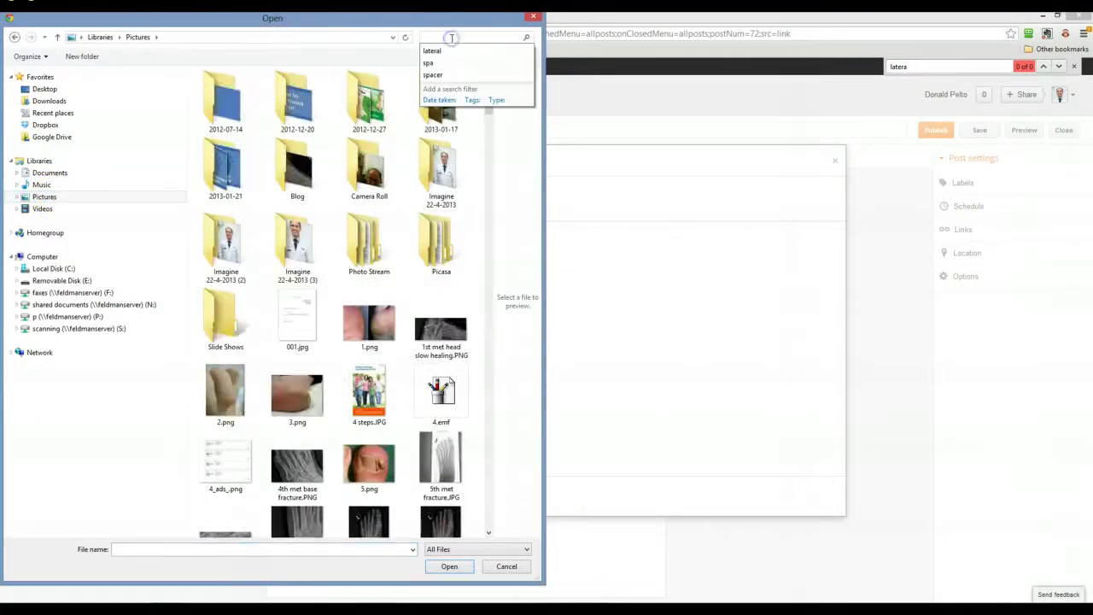
type("lateral")
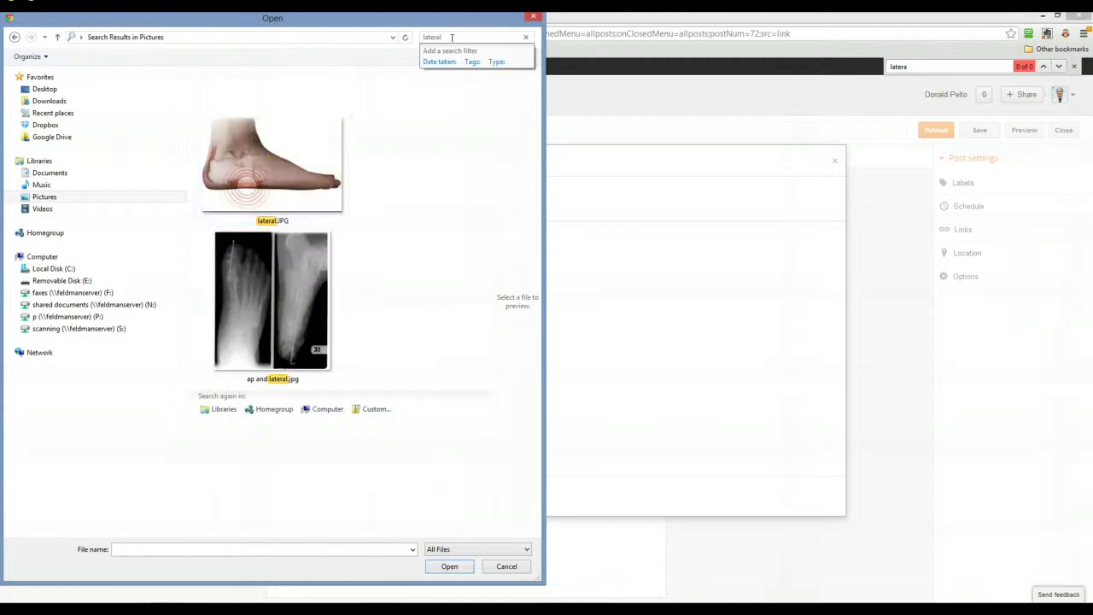
double_click(274, 136)
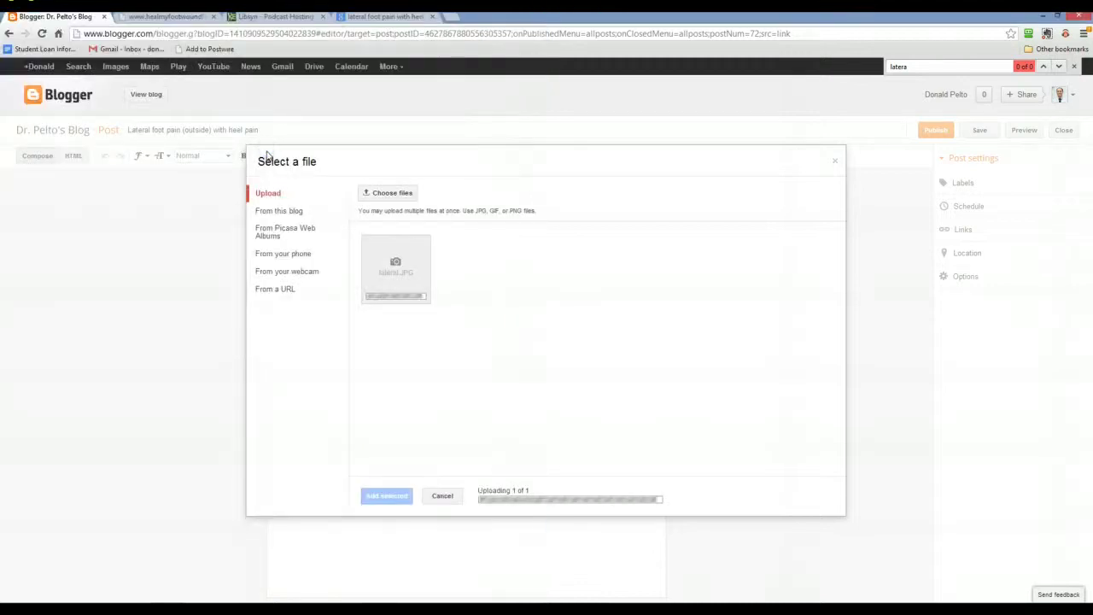
left_click(386, 495)
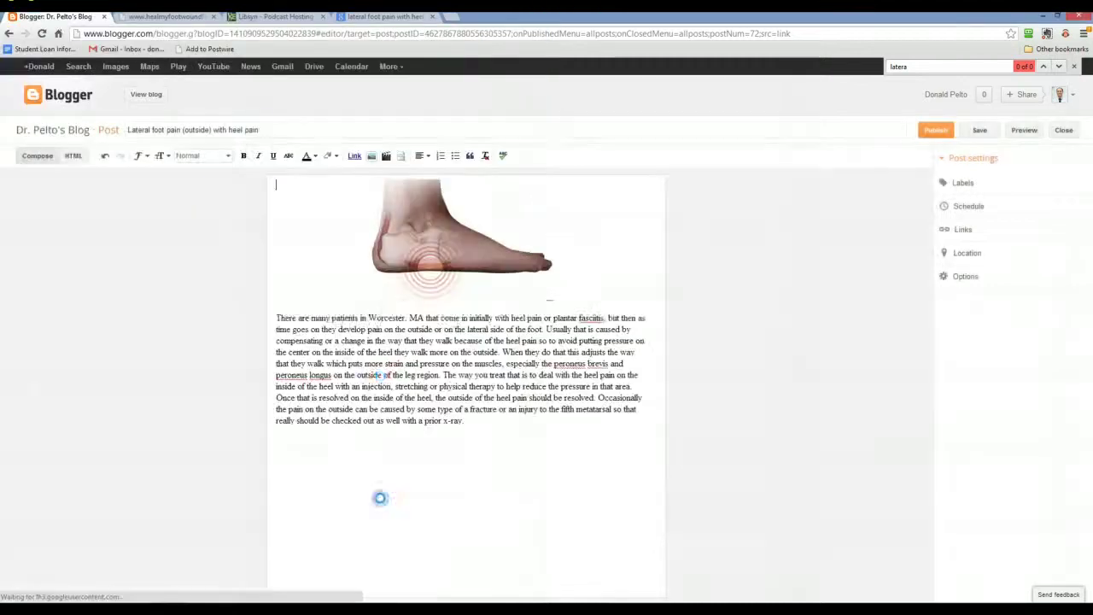
Remove the lower of the two duplicate foot pictures from the post.
left_click(405, 244)
left_click_drag(404, 244, 430, 334)
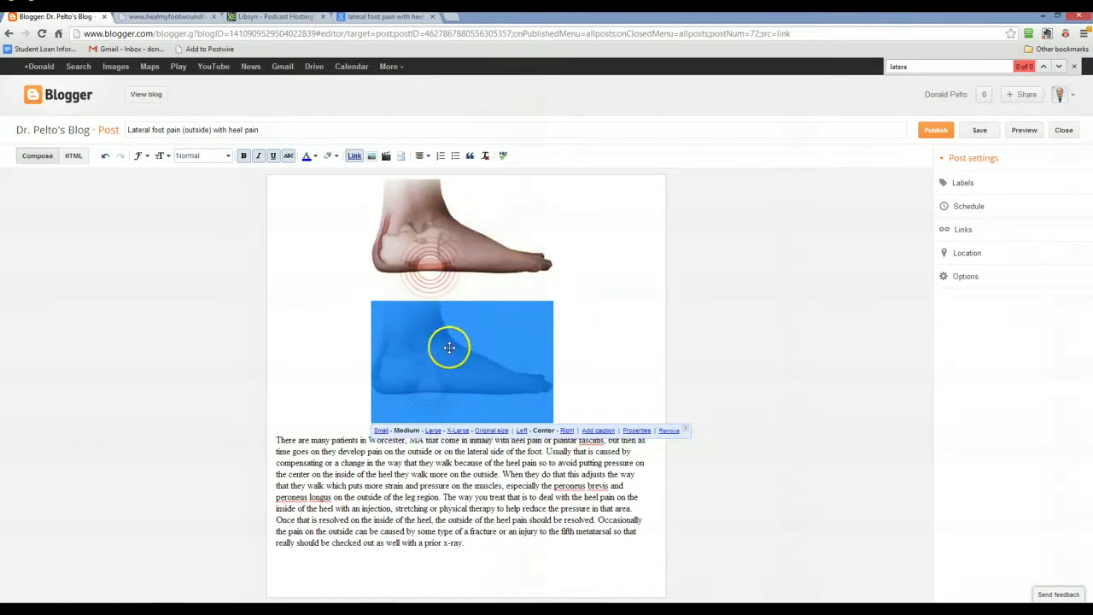
left_click(667, 430)
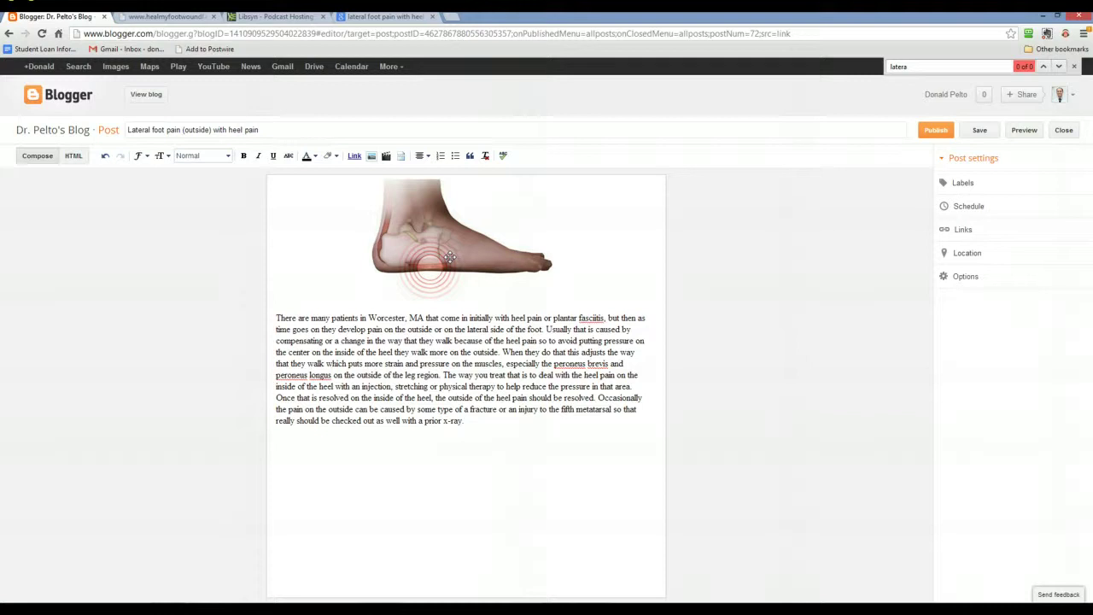
Check the post's schedule options, save the post as a draft, and close the editor.
left_click(973, 209)
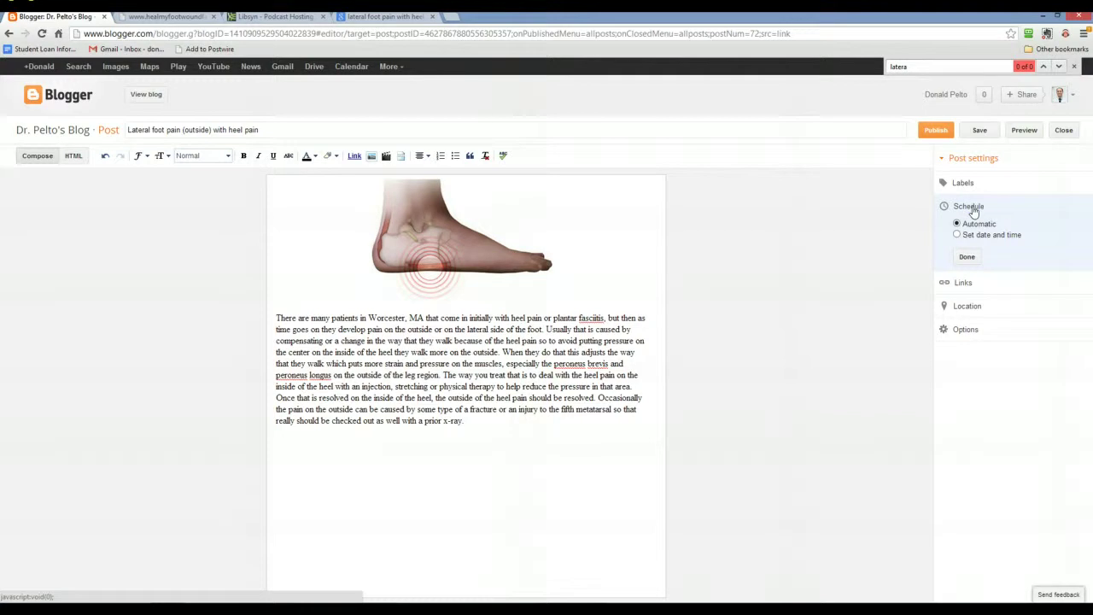
left_click(980, 131)
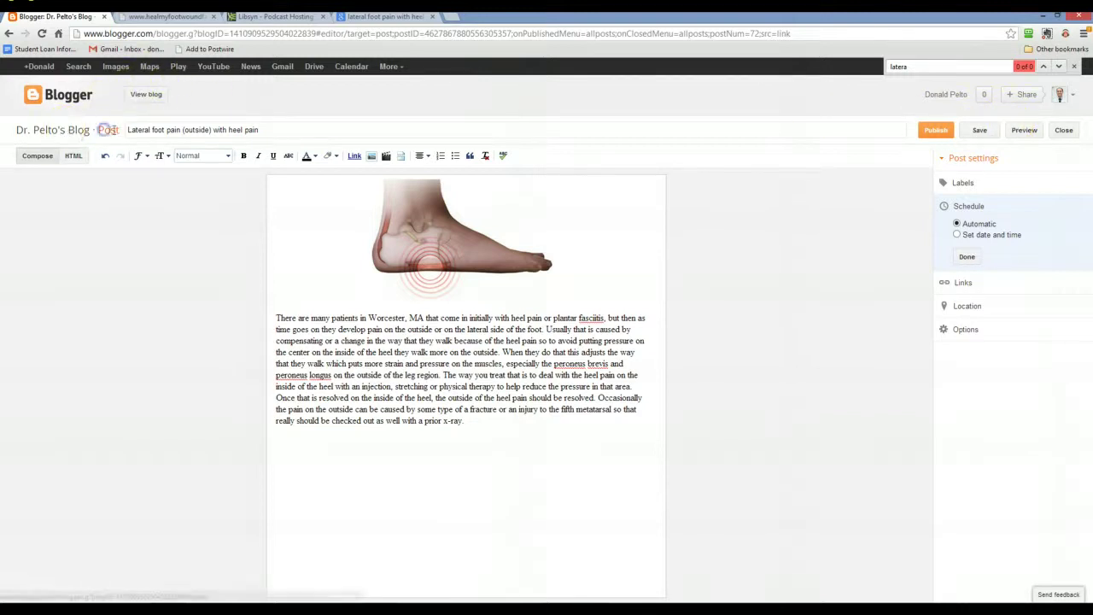
left_click(1063, 130)
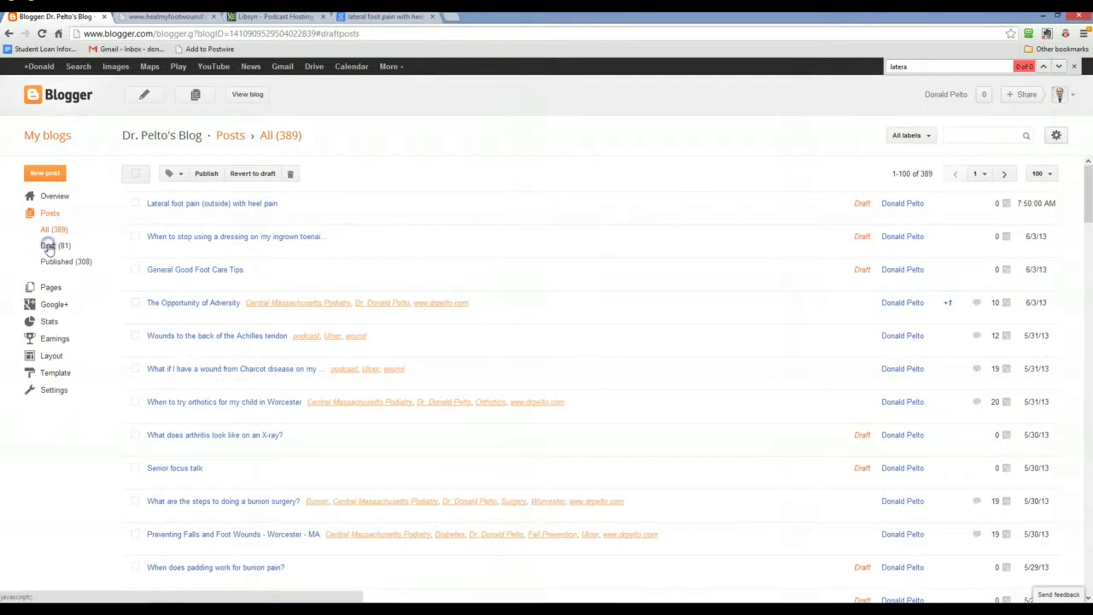
Browse the blog's draft posts and reopen "Lateral foot pain (outside) with heel pain" for editing.
left_click(49, 246)
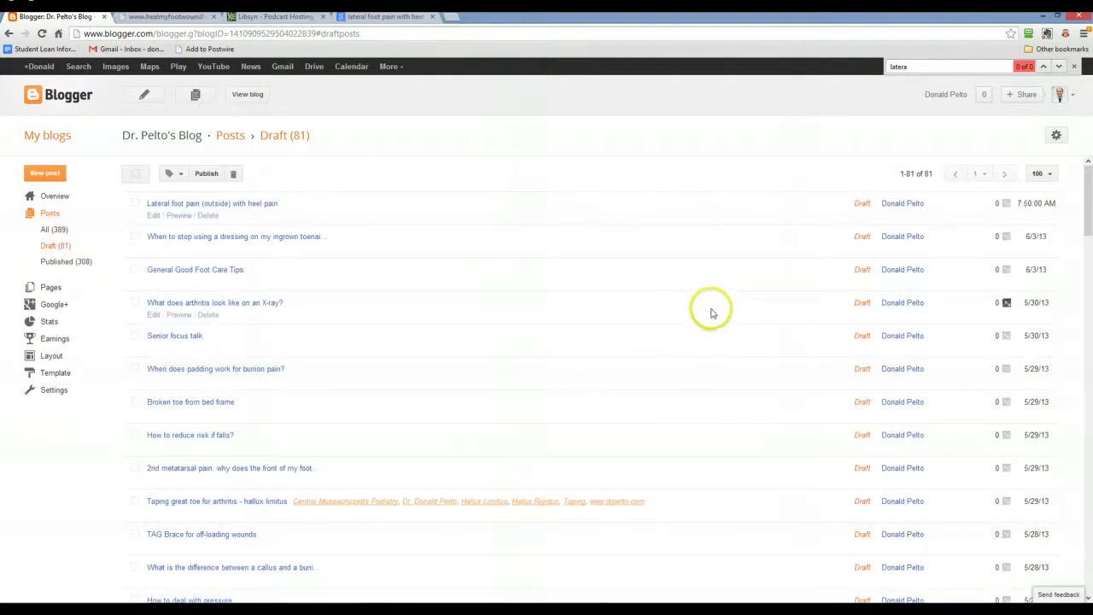
scroll(715, 302, "down", 2)
scroll(717, 303, "down", 10)
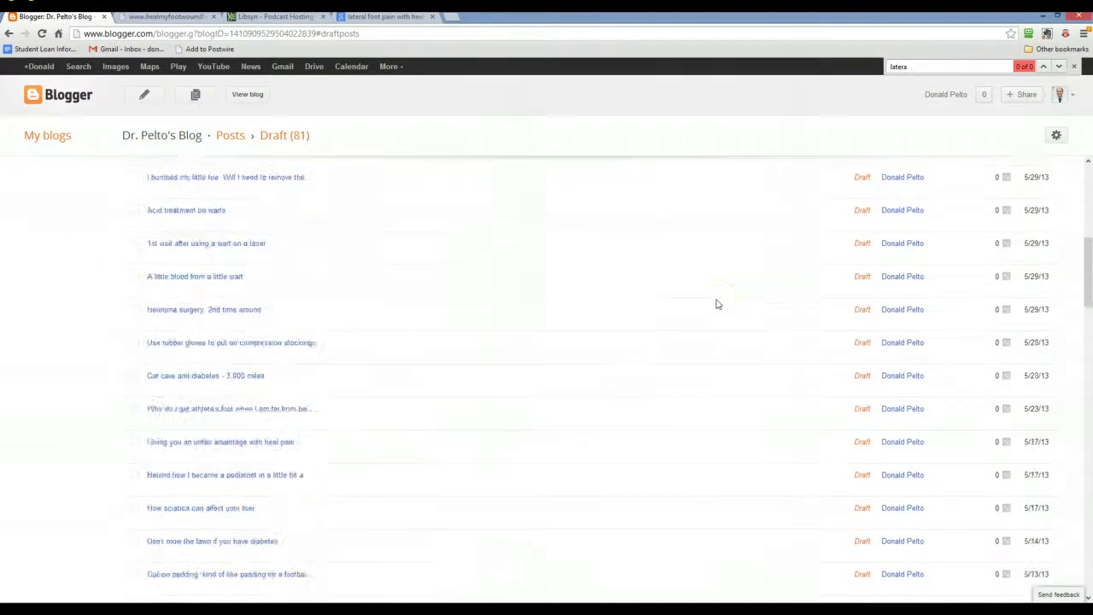
scroll(717, 304, "up", 12)
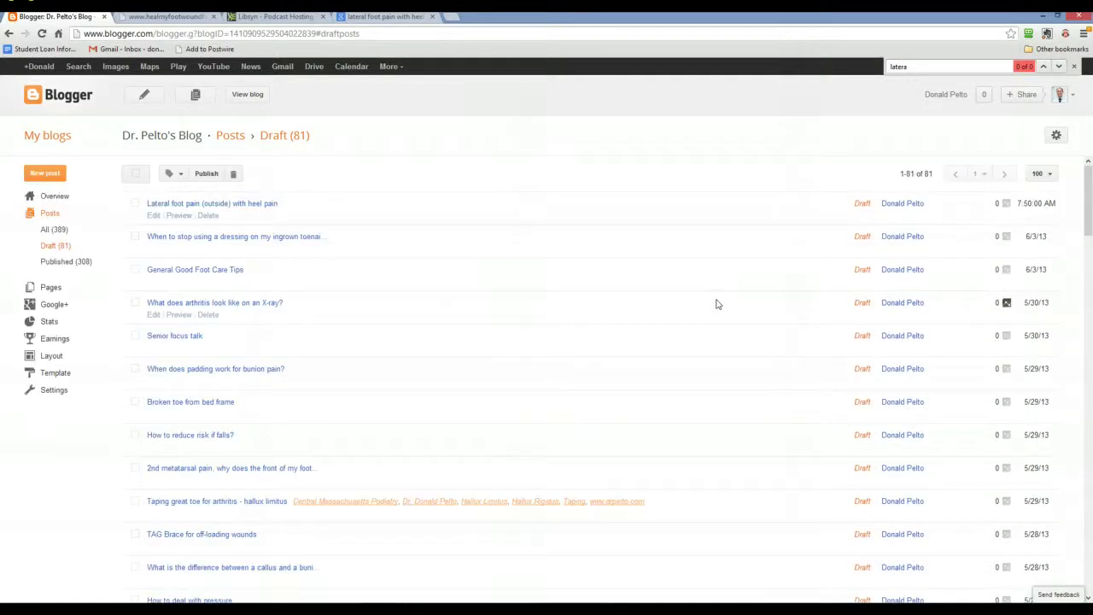
left_click(157, 214)
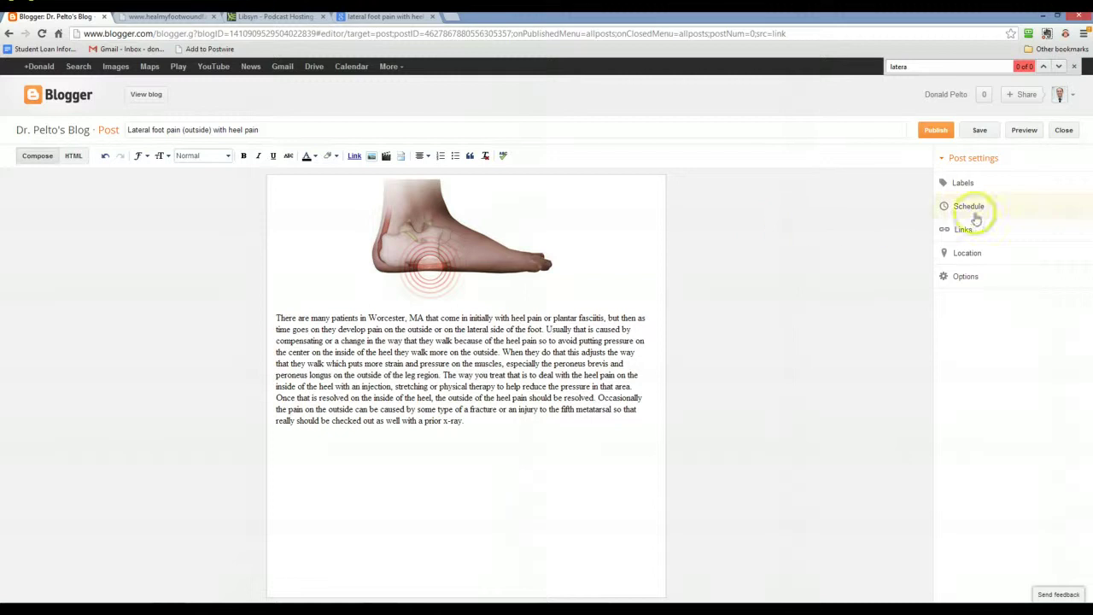
Schedule the post with a set date and time of Jun 4, 2013 at 9:00 AM.
left_click(973, 208)
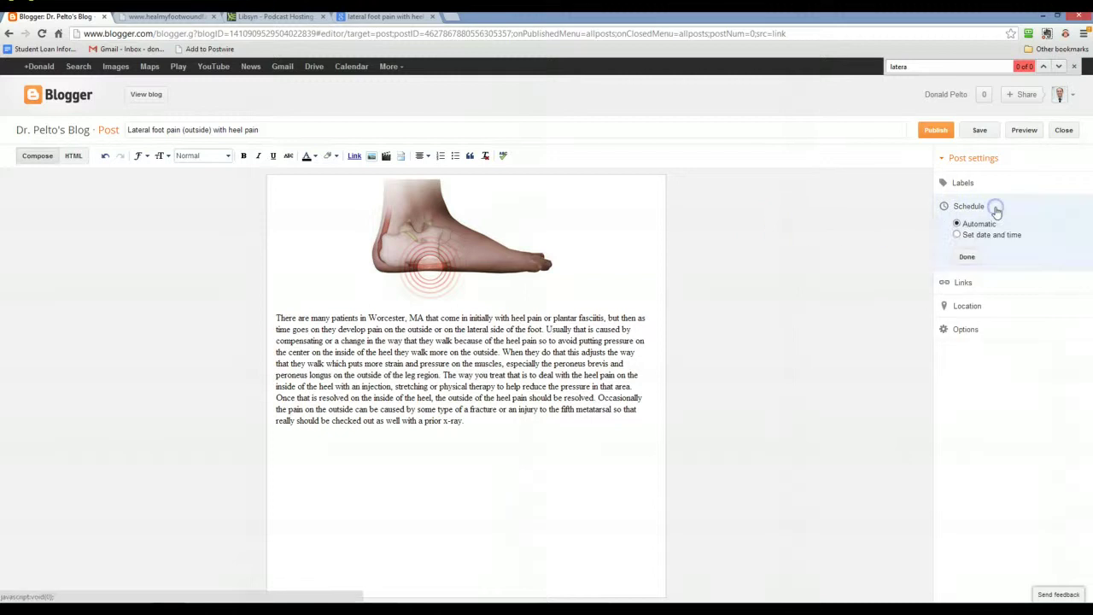
left_click(956, 235)
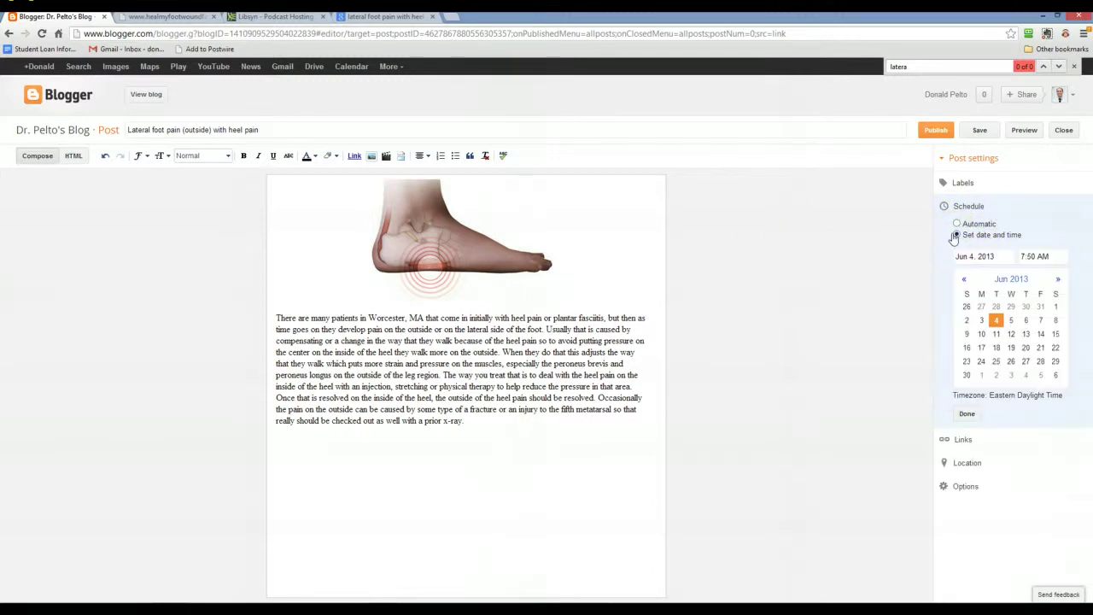
left_click(988, 251)
left_click(1056, 257)
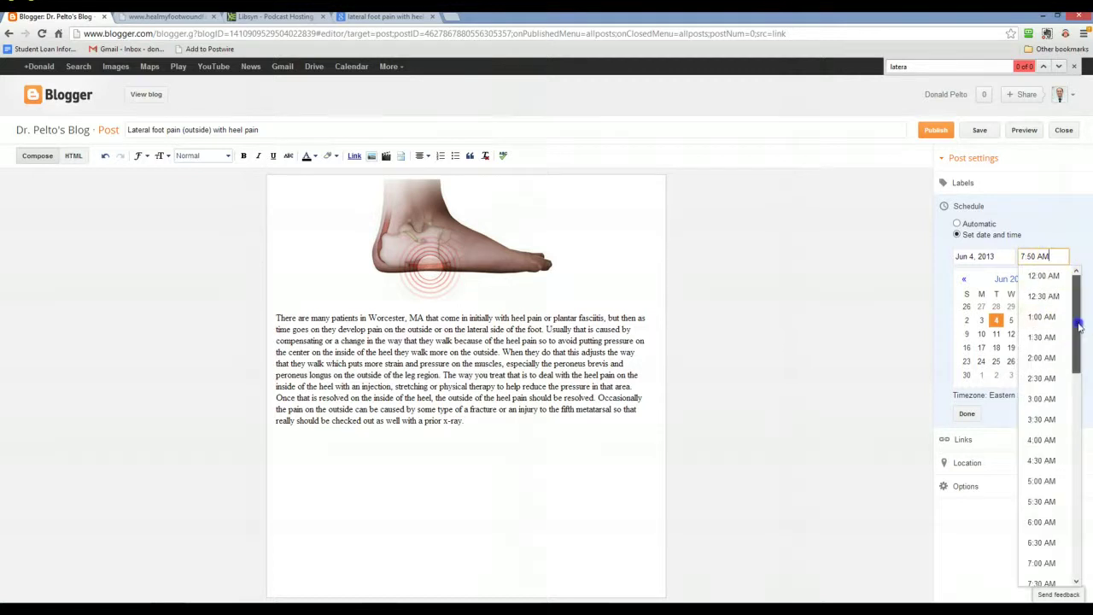
left_click(1074, 380)
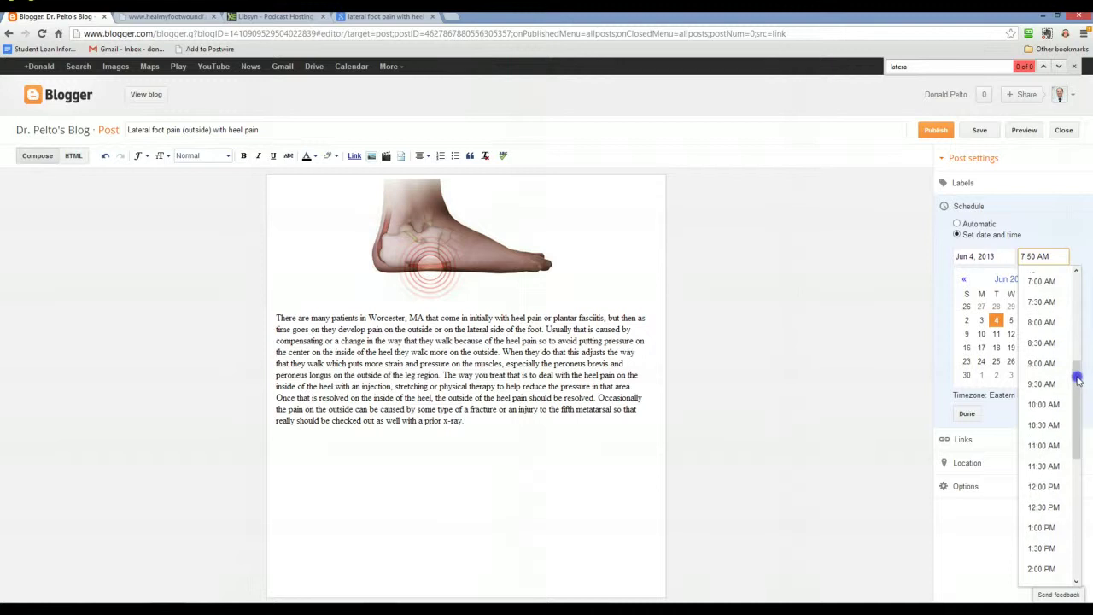
left_click(1047, 364)
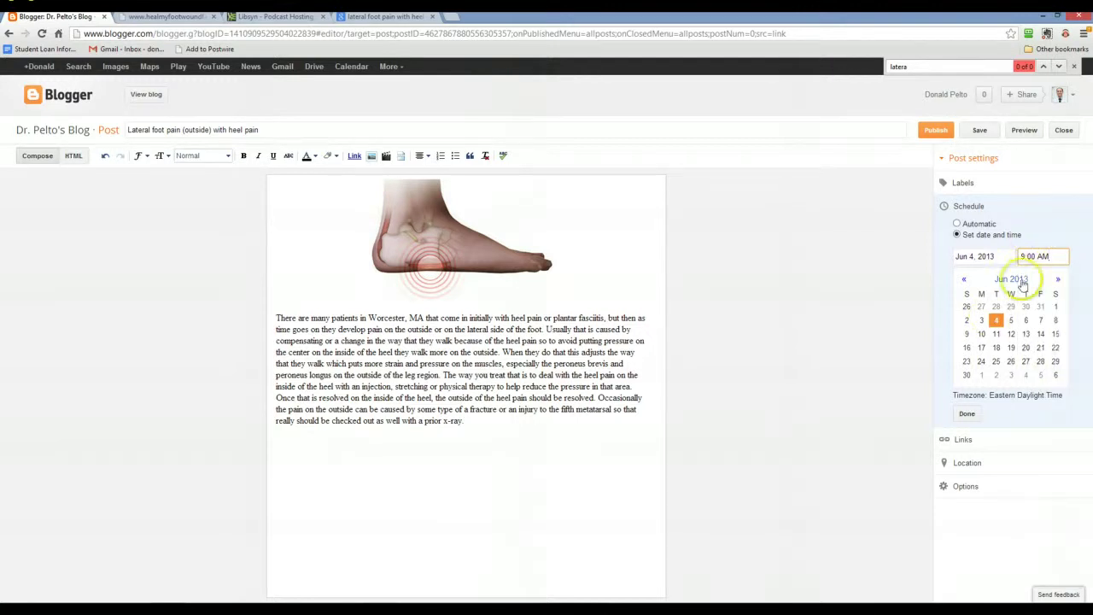
left_click(968, 414)
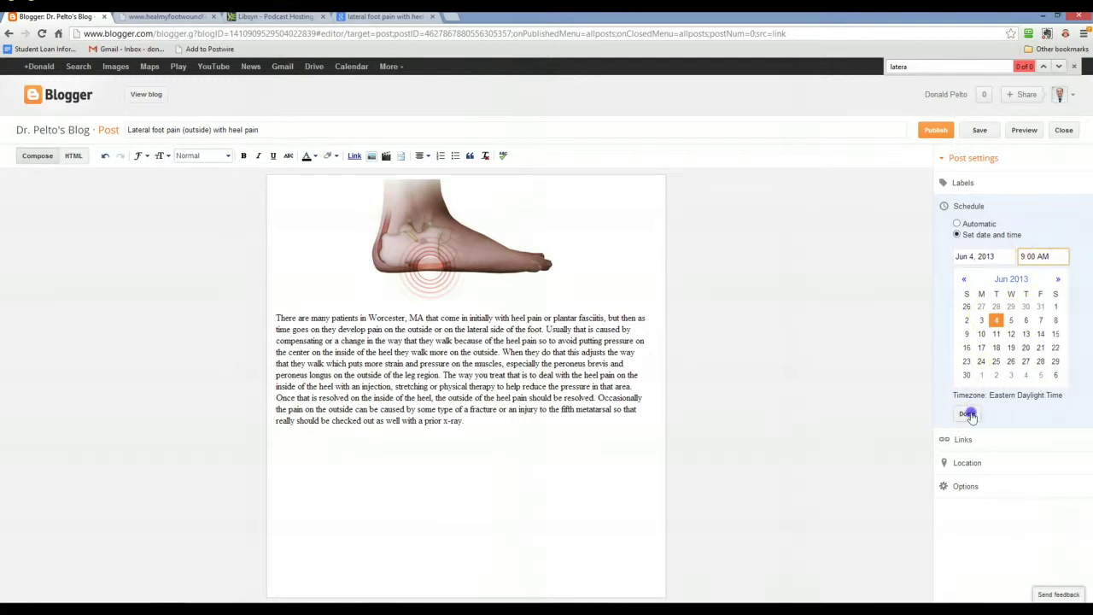
Reopen the post's schedule settings, check the publication date in the calendar, and accept them.
left_click(960, 208)
left_click(1011, 256)
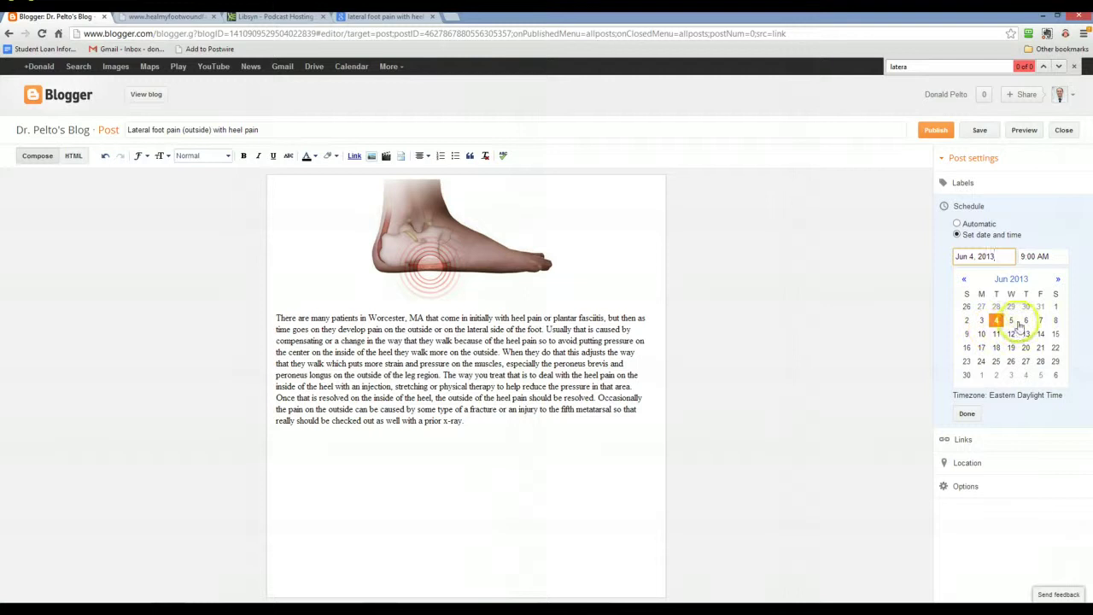
left_click(1038, 232)
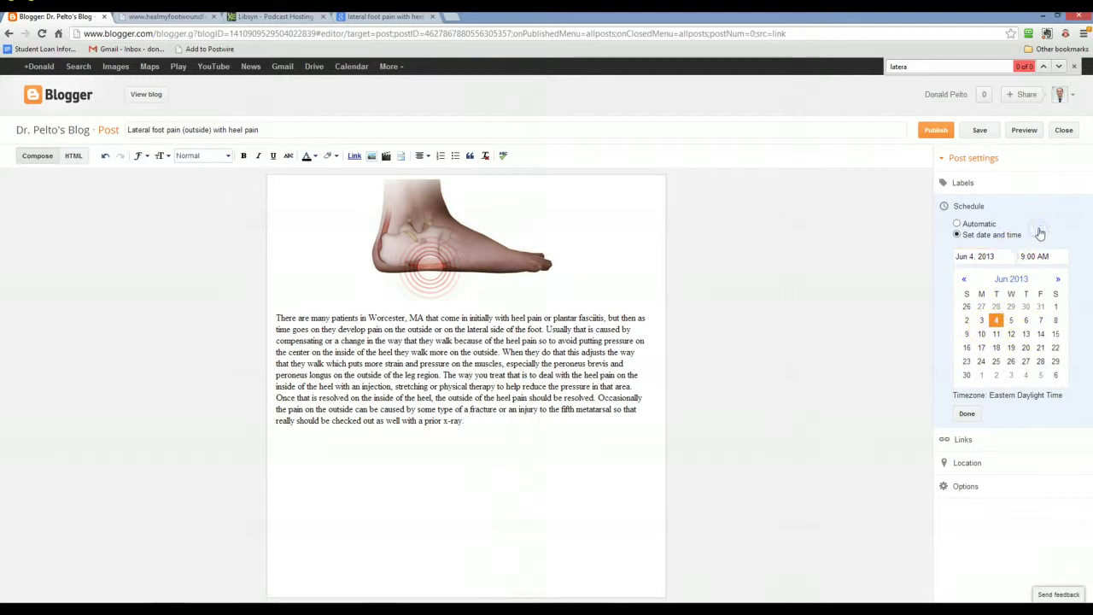
left_click(967, 415)
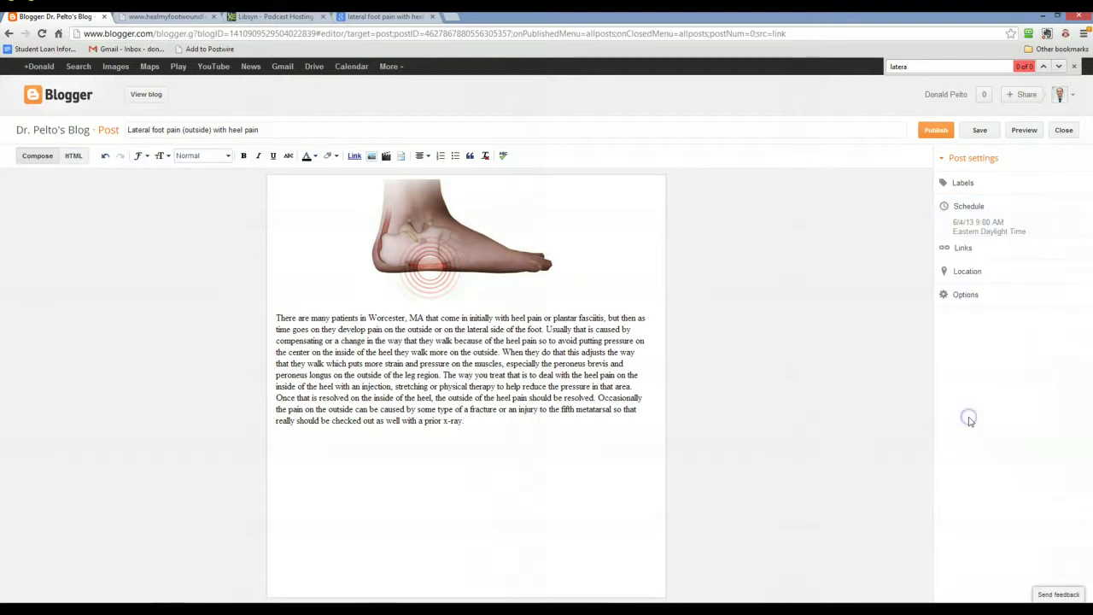
Label the post with the doctor's full name, Central Massachusetts Podiatry, and the practice's www address from the suggested labels.
left_click(993, 181)
left_click(998, 204)
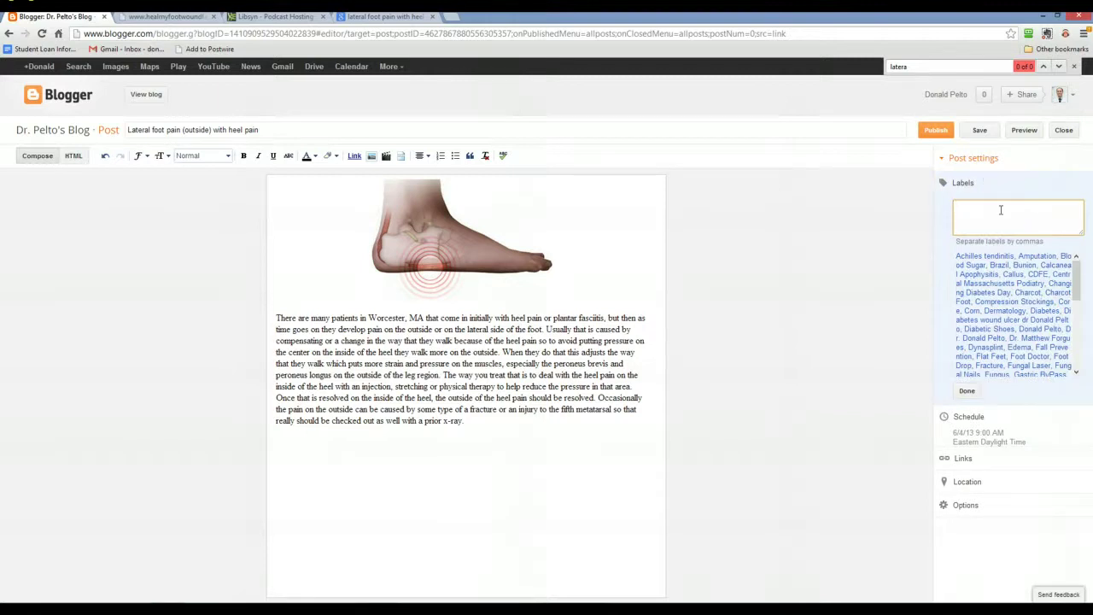
type("Dr")
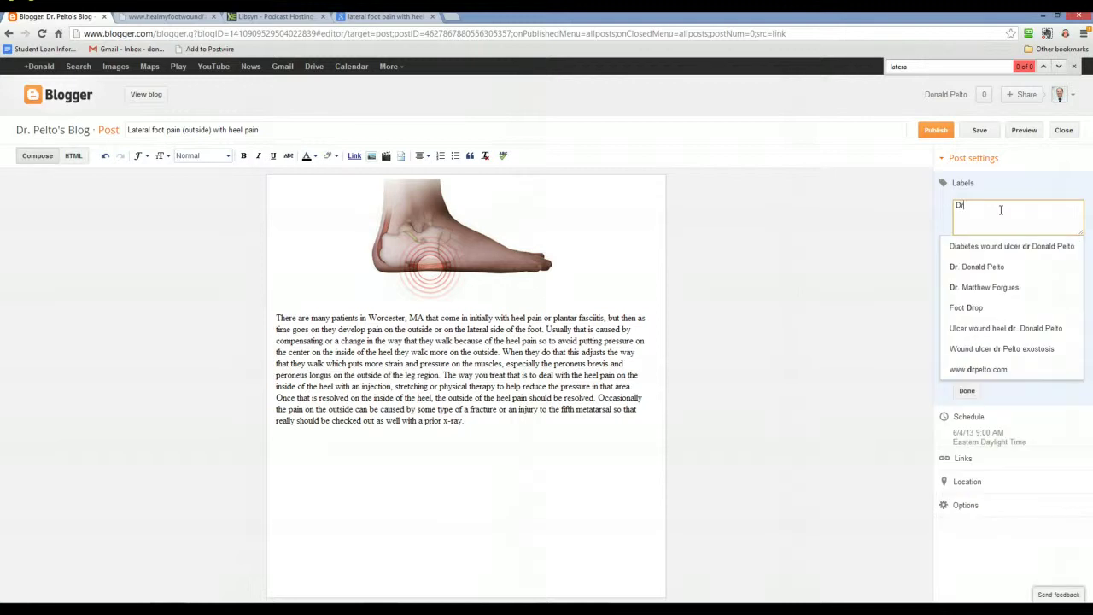
key("Down")
key("Down")
key("Return")
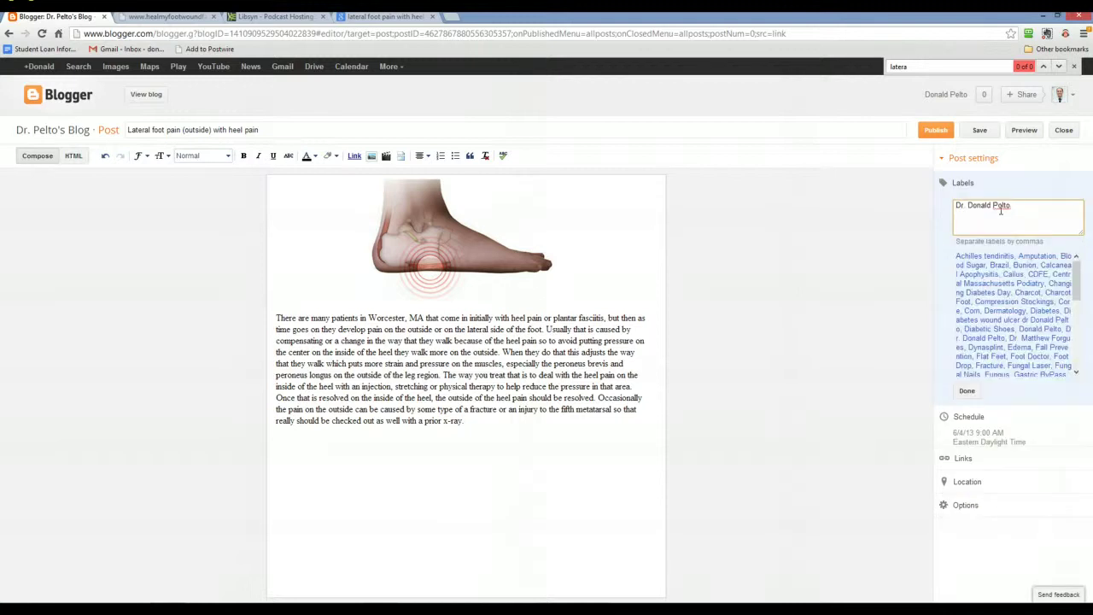
type(", Cen")
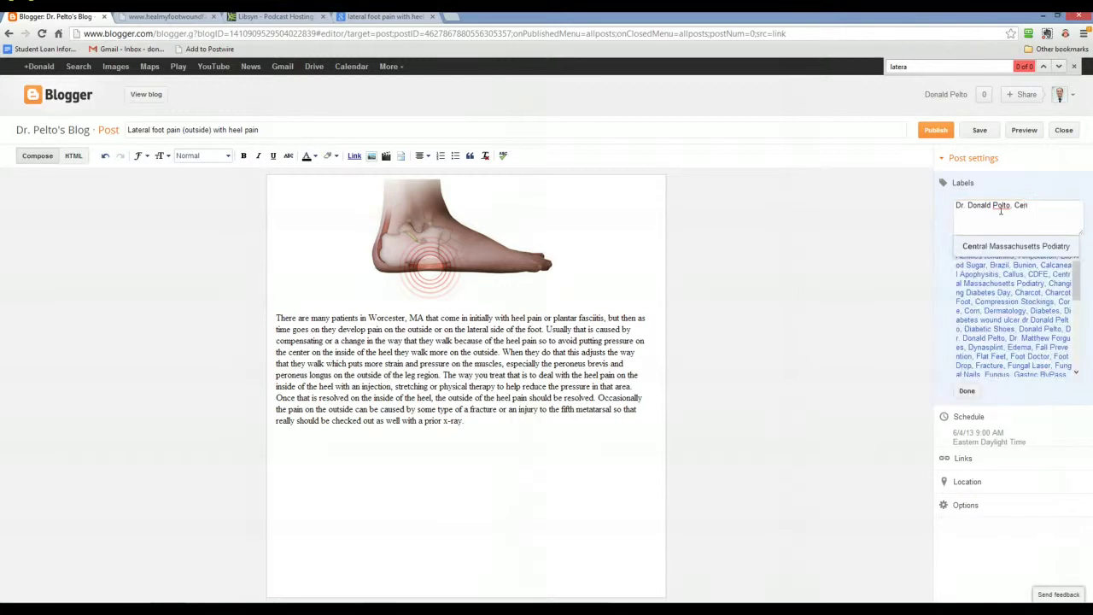
key("Return")
type("www")
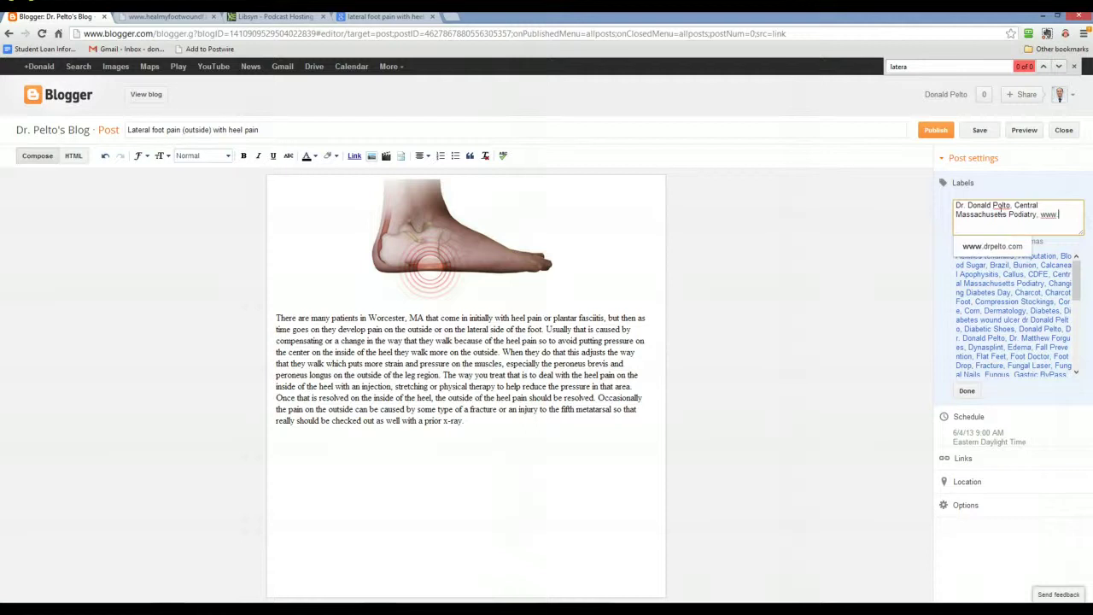
key("Return")
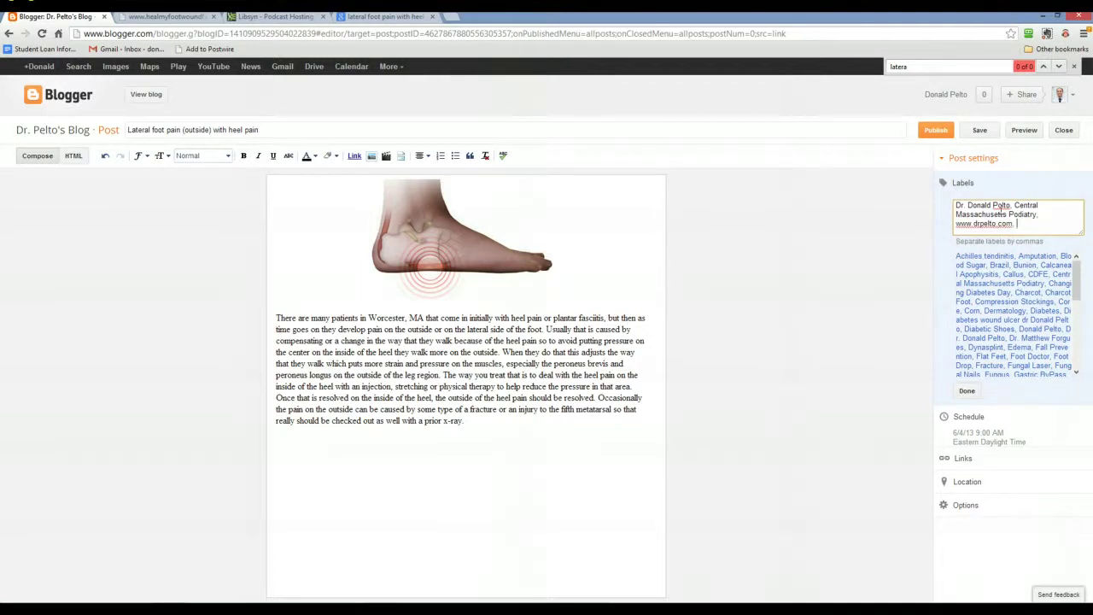
Add the suggested label Worcester Podiatrist and enlarge the label entry box to show all labels.
type("Pod")
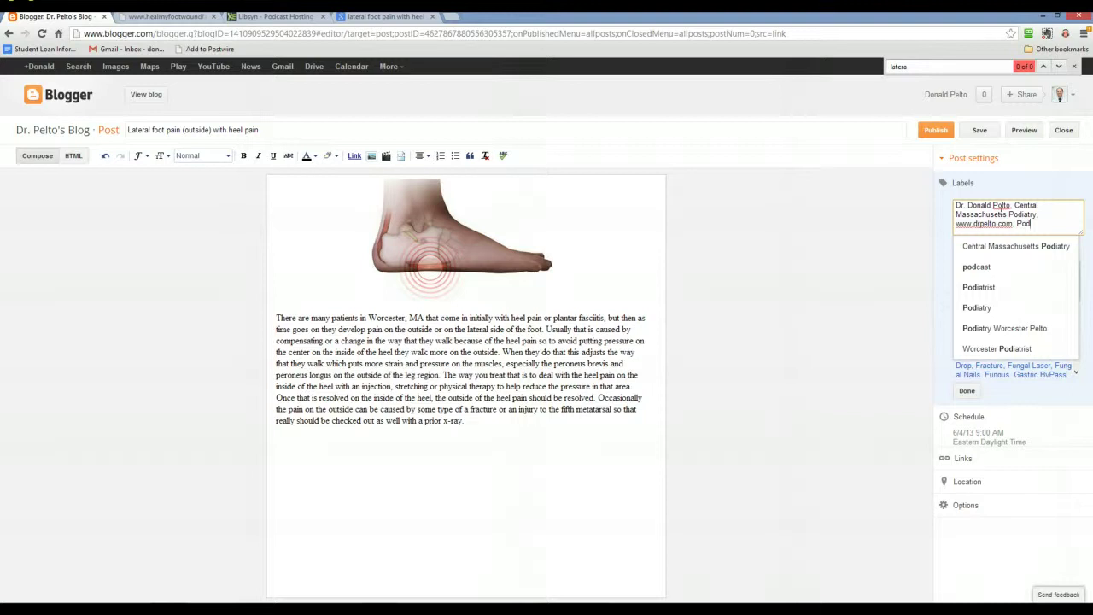
key("Down")
key("Down")
key("Down")
key("Down")
key("Down")
key("Down")
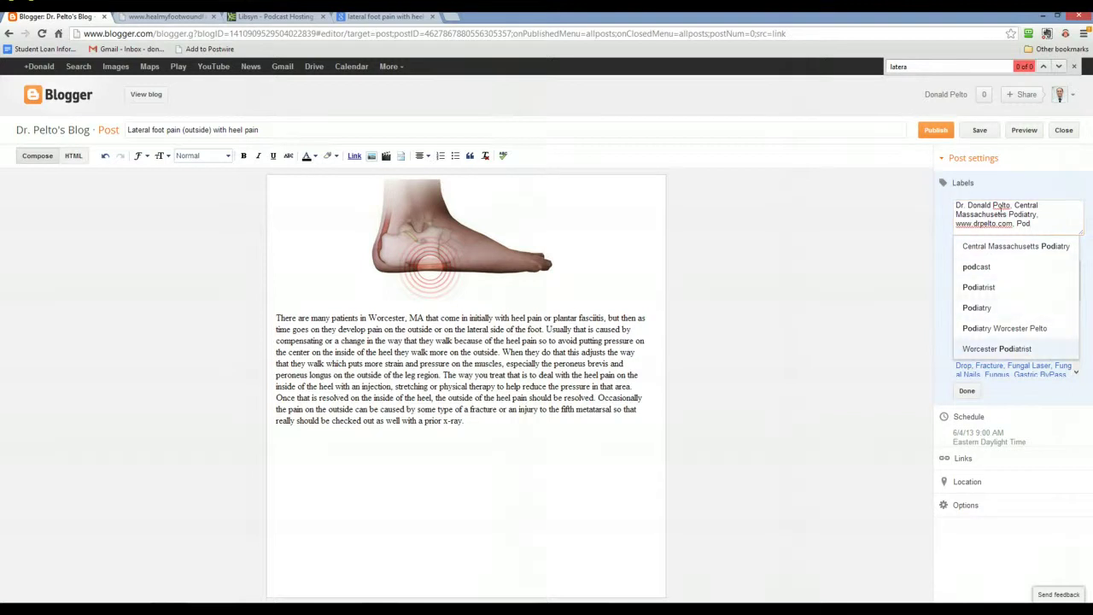
key("Return")
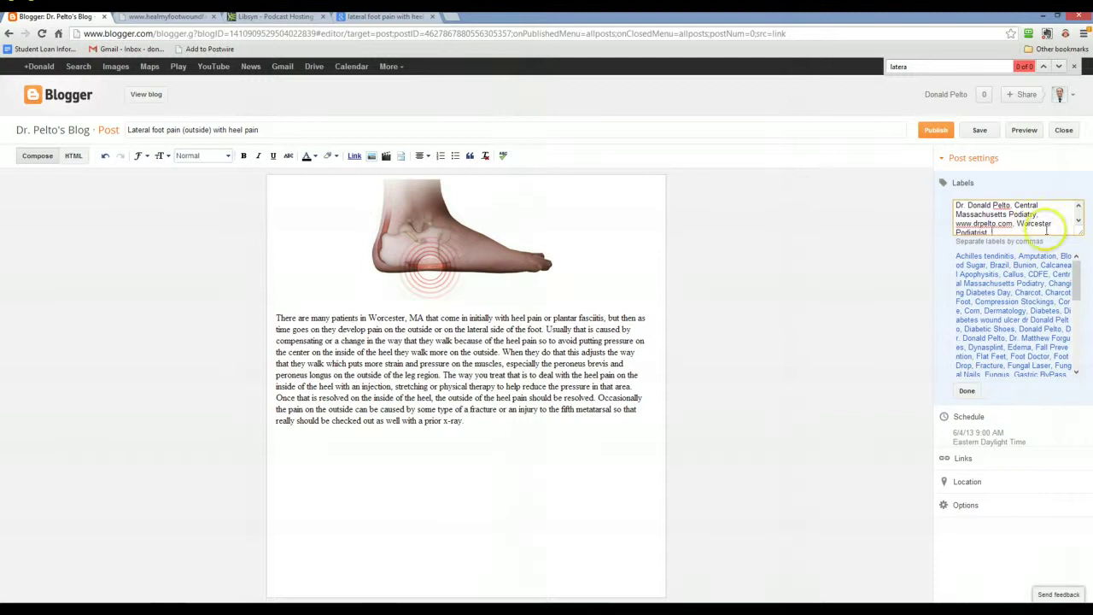
left_click_drag(1080, 229, 1082, 239)
left_click(1012, 235)
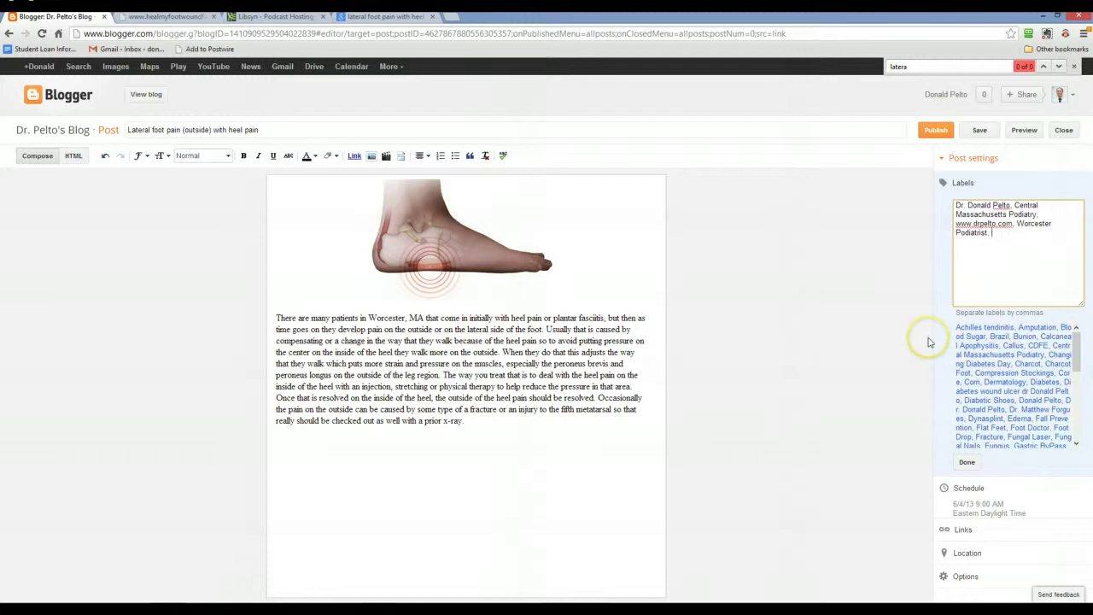
Add the suggested labels Heel Pain and Plantar Fasciitis to the post's labels.
type("heel")
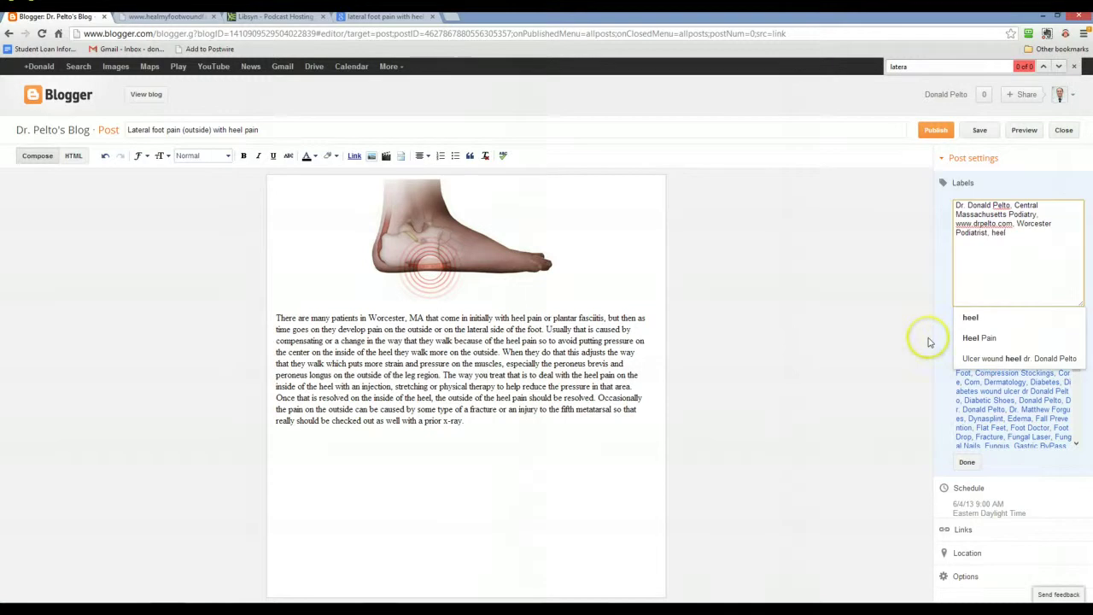
key("Down")
key("Down")
key("Return")
type("plan")
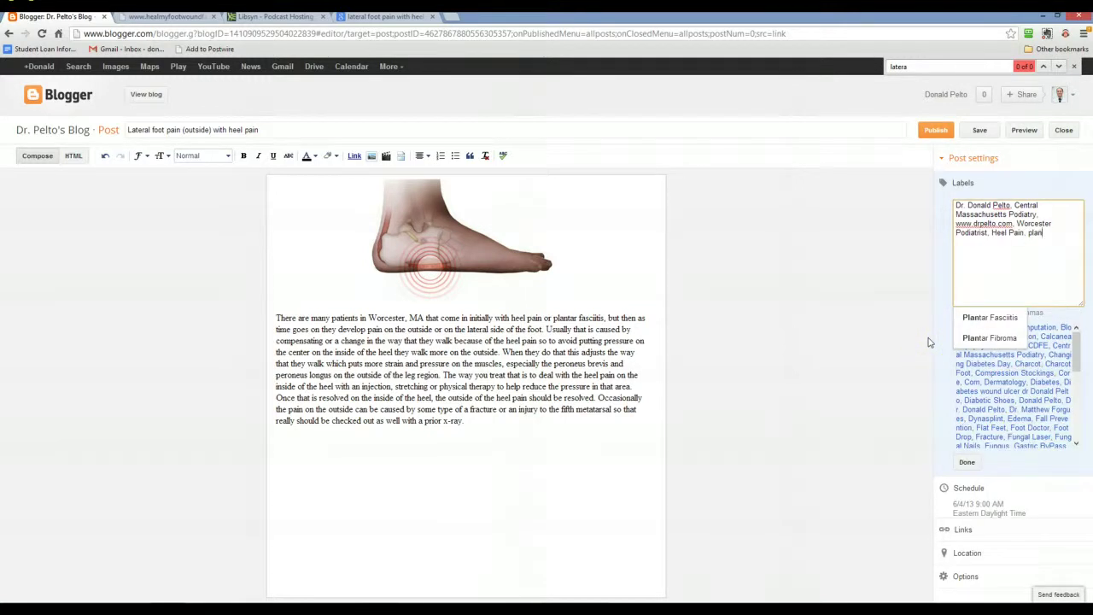
key("Down")
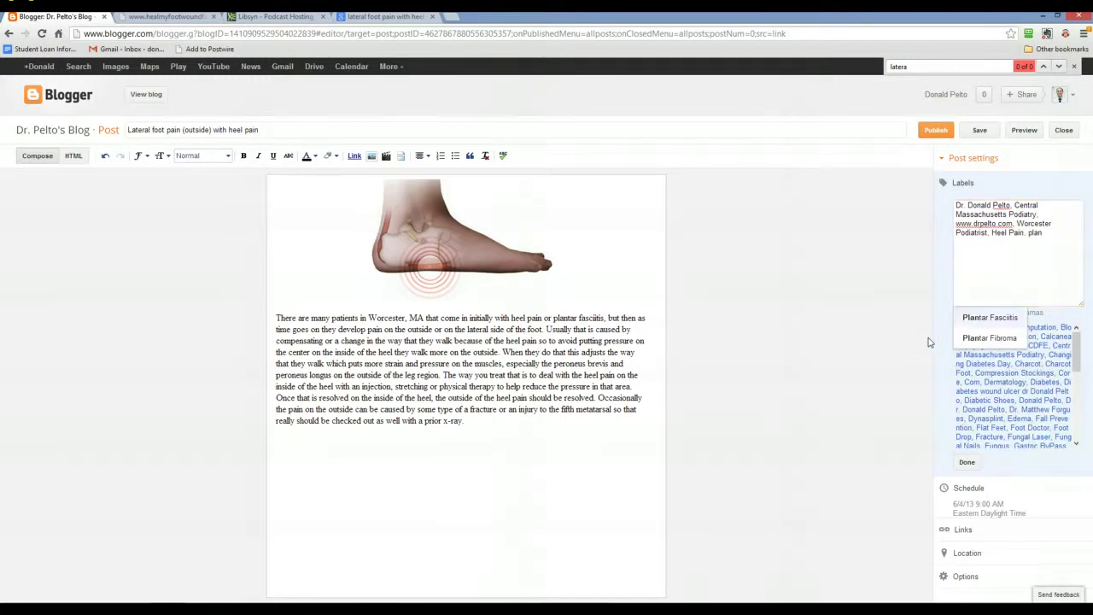
key("Return")
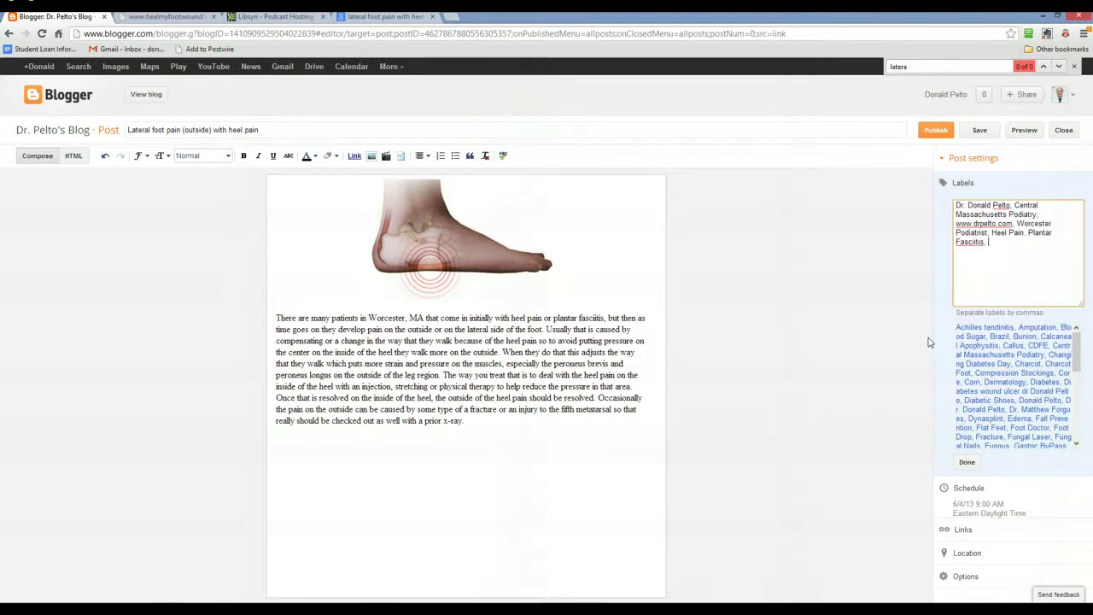
left_click(867, 343)
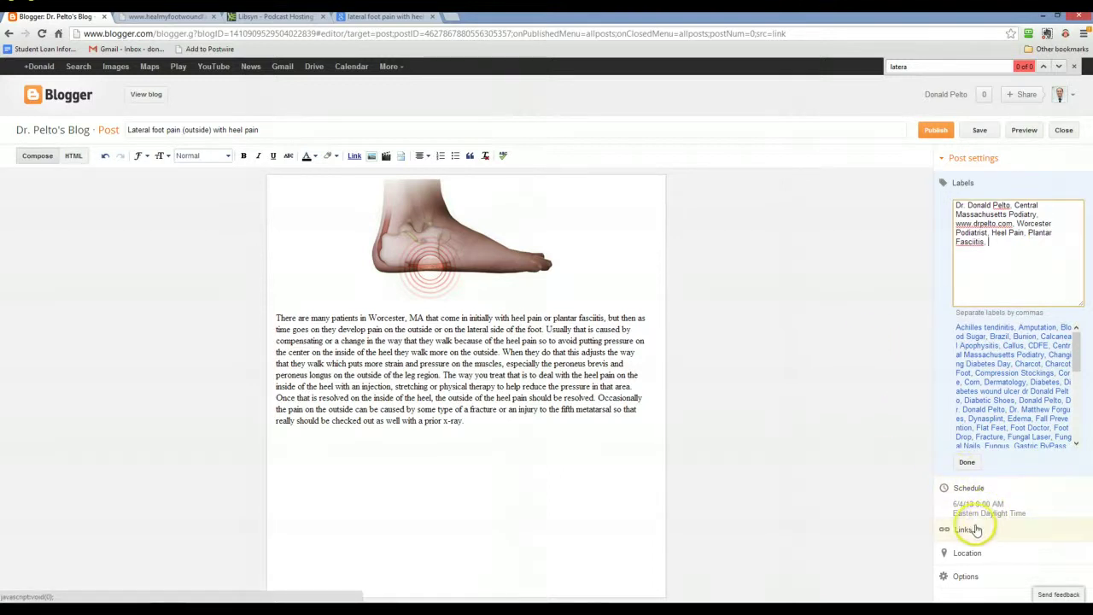
Search for Worcester, MA as the post's location and accept the match.
left_click(970, 553)
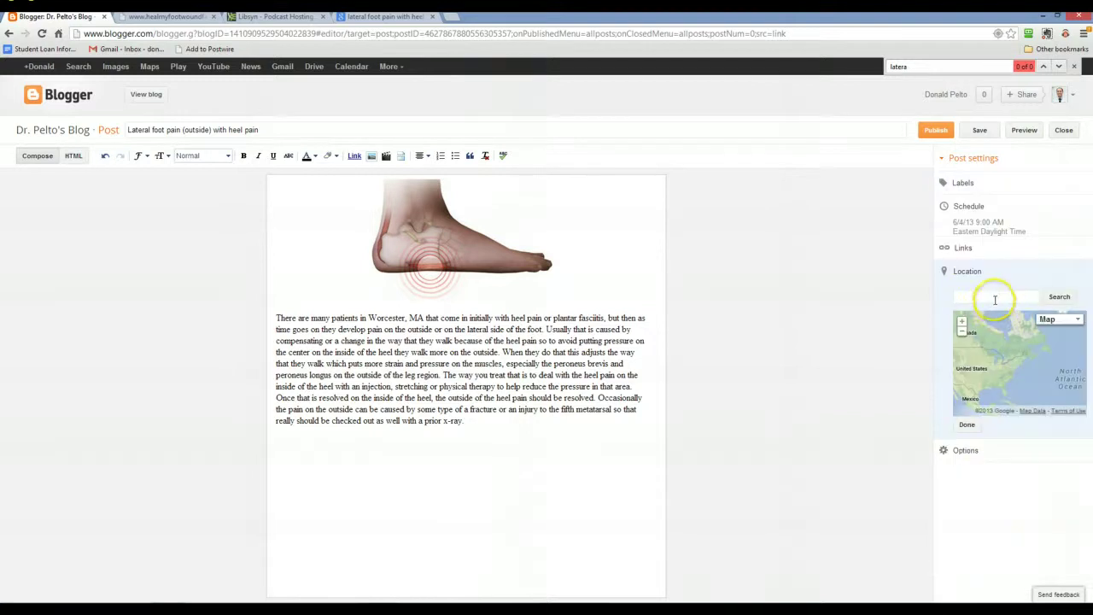
left_click(994, 295)
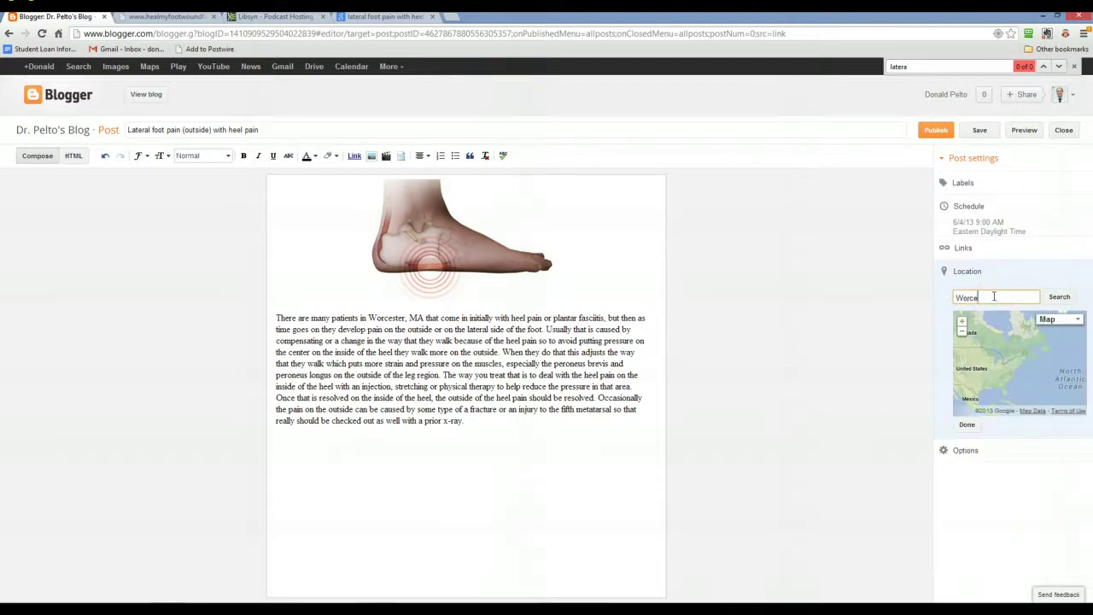
key("Return")
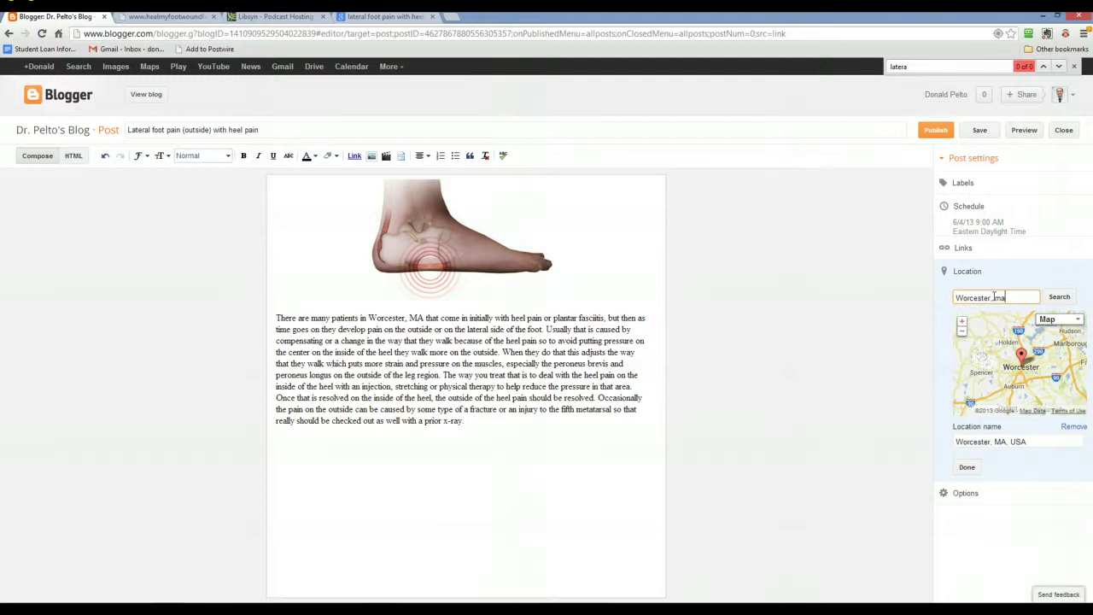
left_click(967, 466)
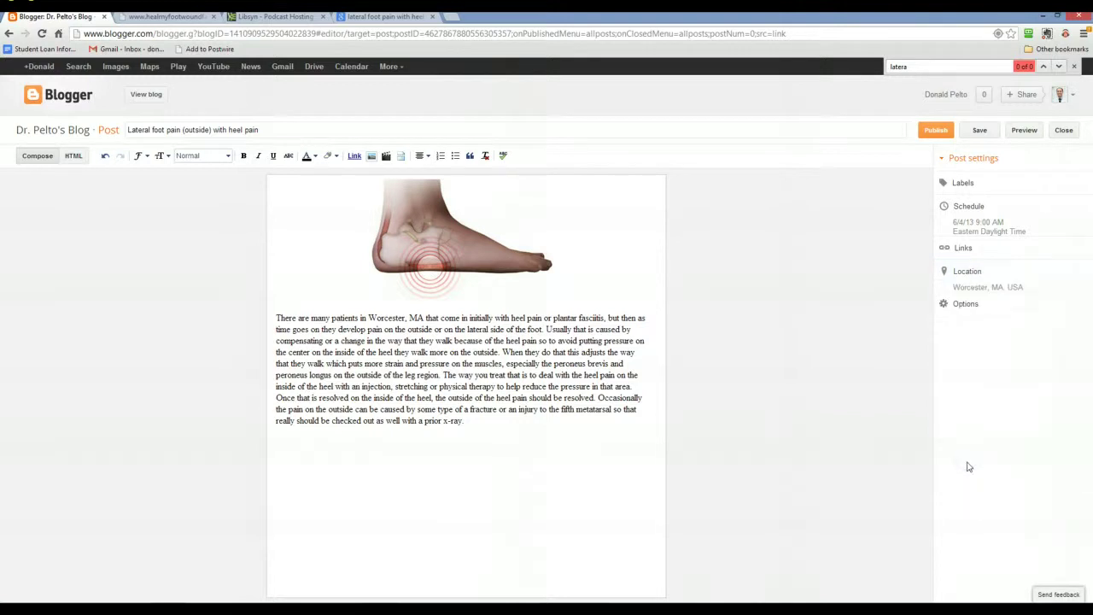
Check the post's comment, backlink and line break options, accept them, and publish the scheduled post.
left_click(968, 305)
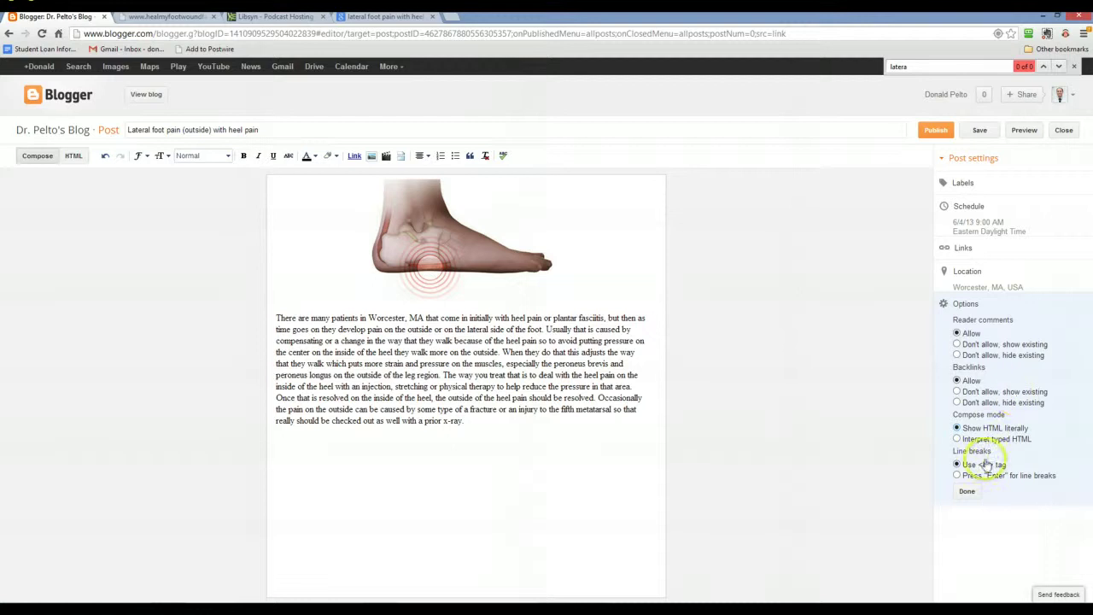
left_click(970, 491)
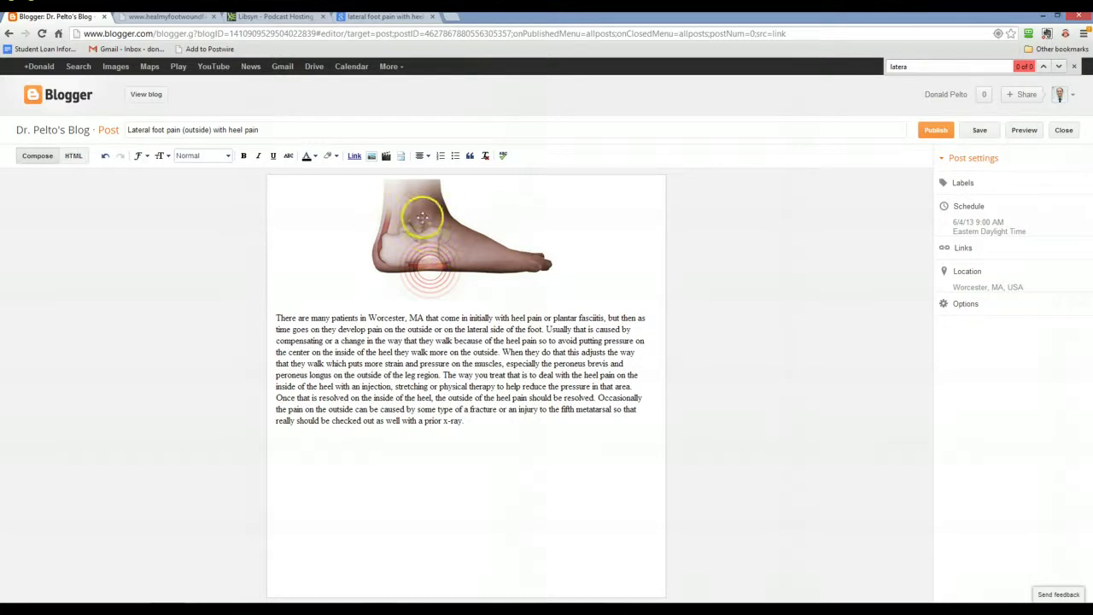
left_click(937, 131)
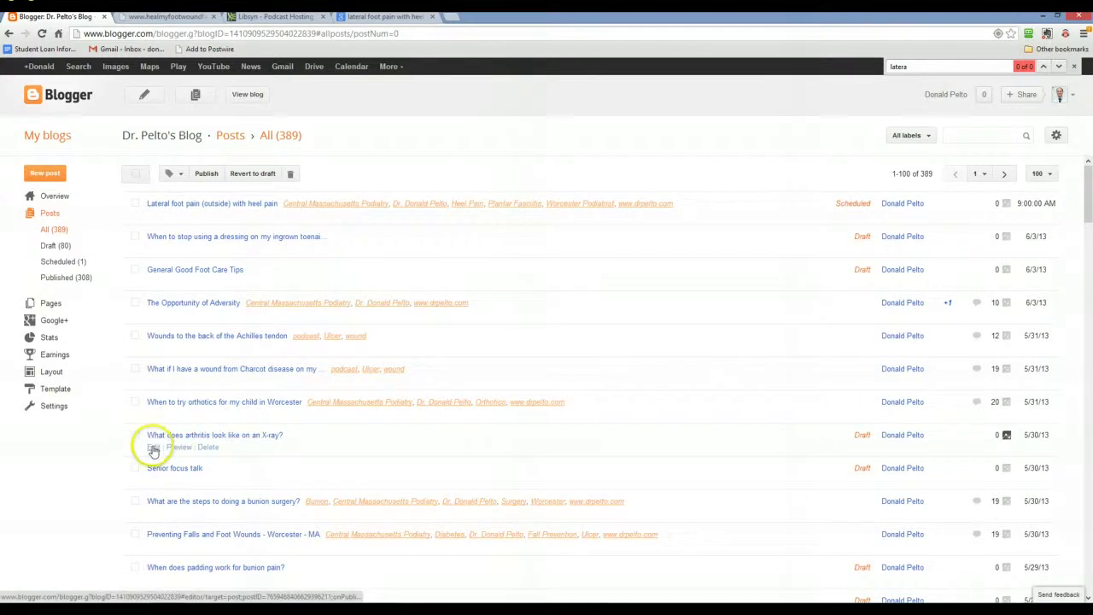
Open the draft "What does arthritis look like on an X-ray?" for editing and resize its upper X-ray image to Large.
left_click(153, 448)
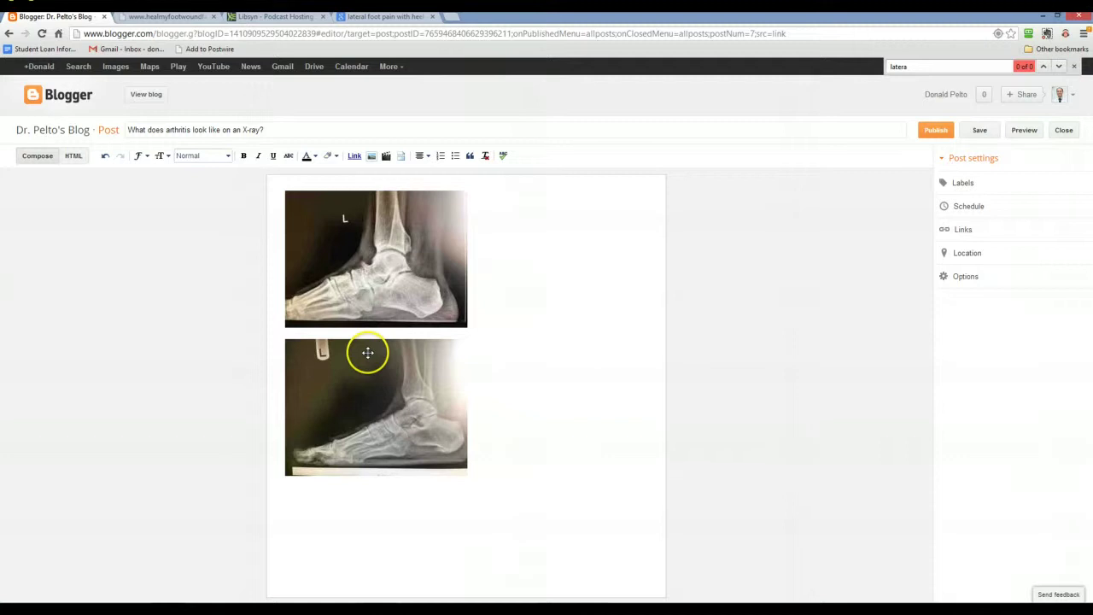
left_click(397, 292)
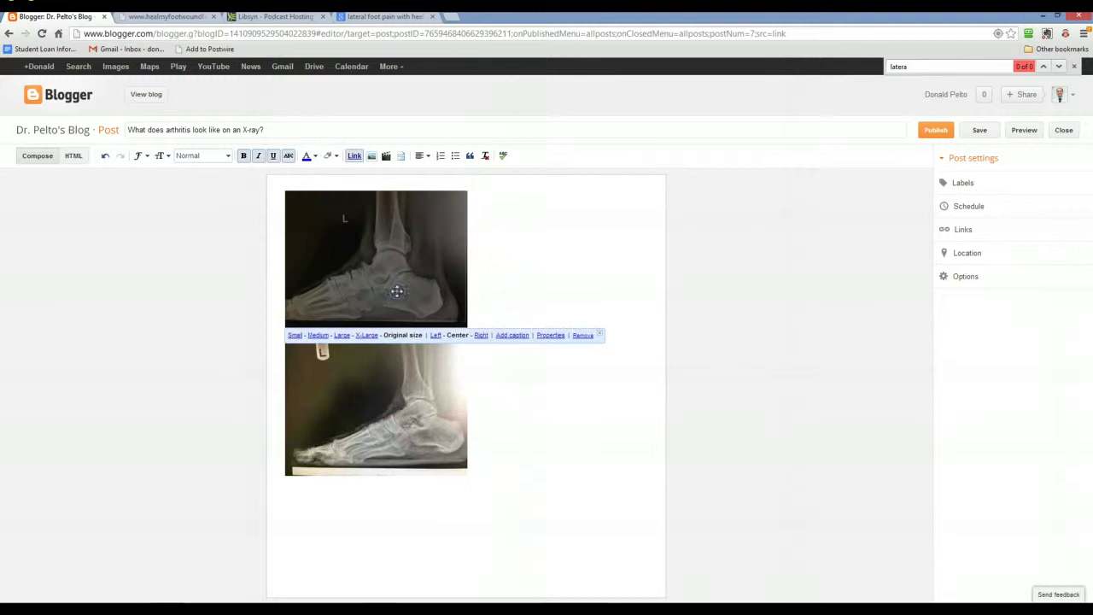
left_click(342, 336)
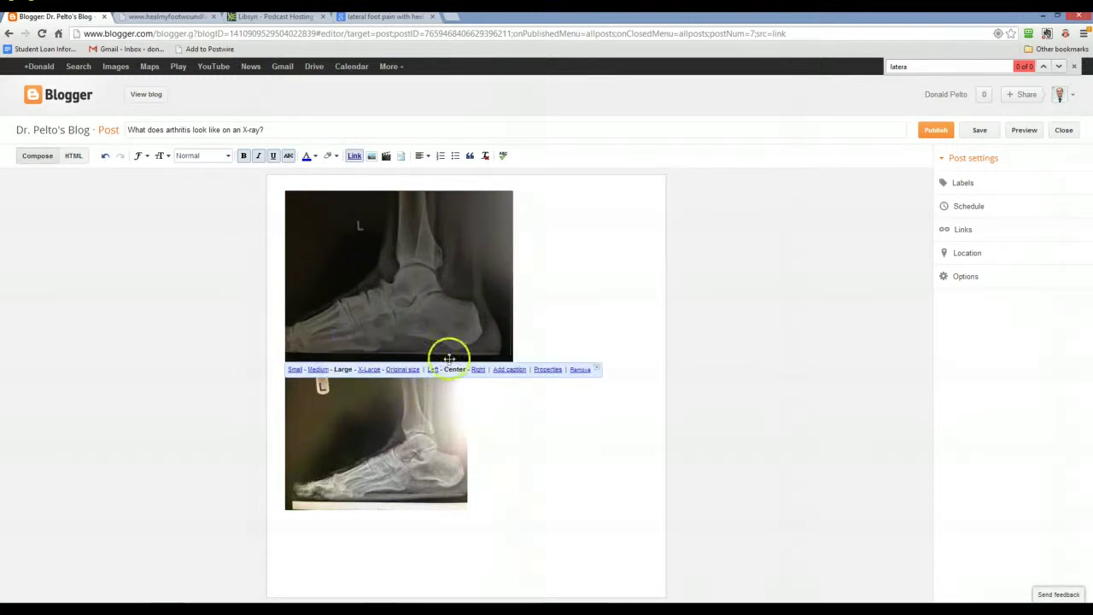
left_click(495, 401)
Resize the draft's lower X-ray image to Large, then save and close the draft.
left_click(401, 425)
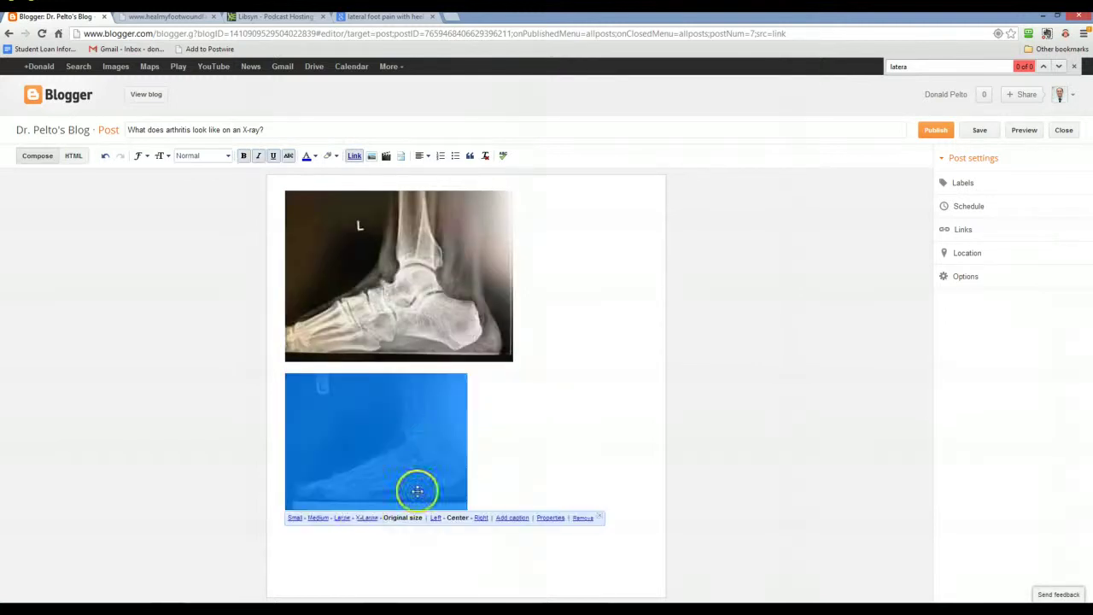
left_click(348, 518)
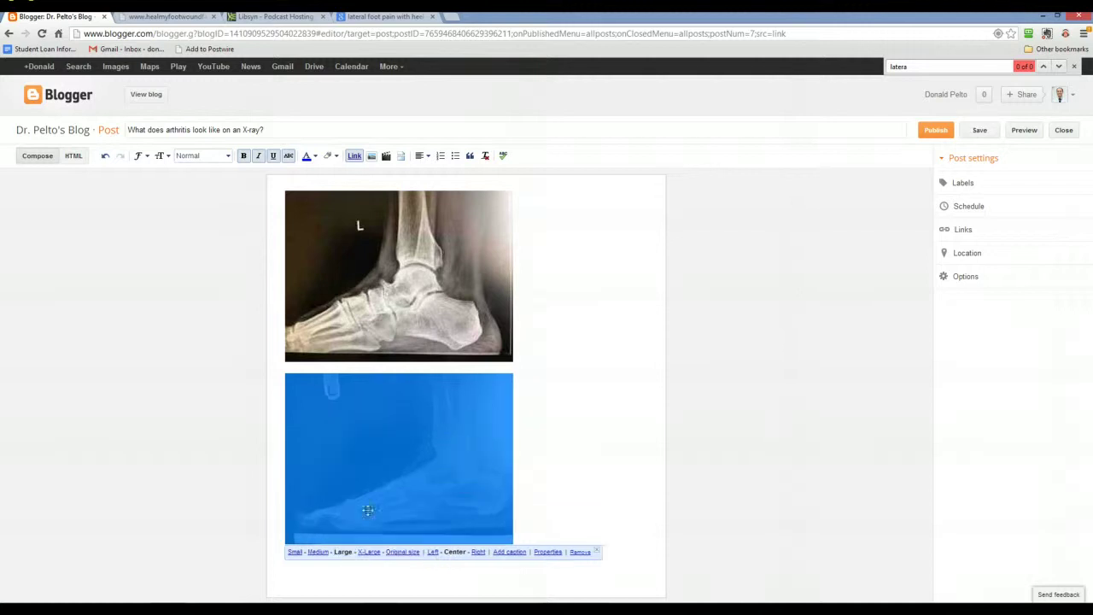
left_click(537, 452)
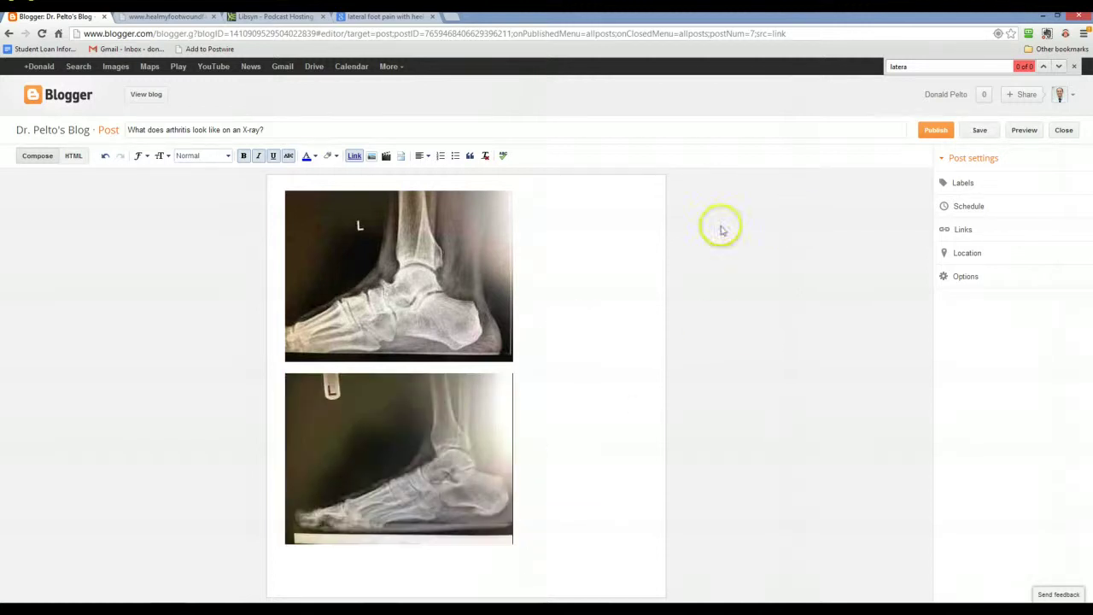
left_click(986, 131)
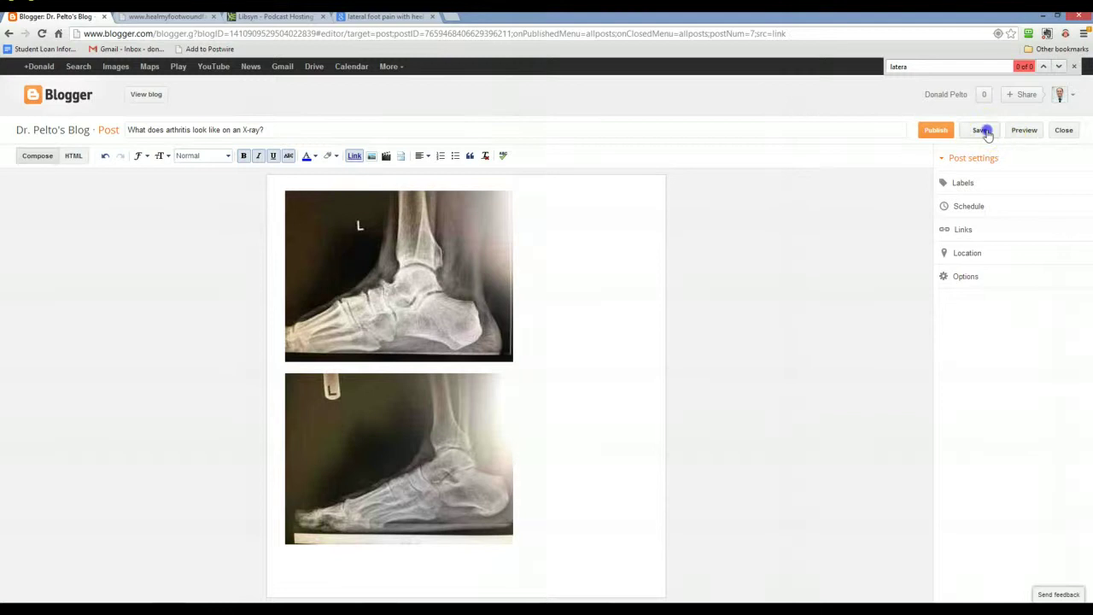
left_click(1064, 133)
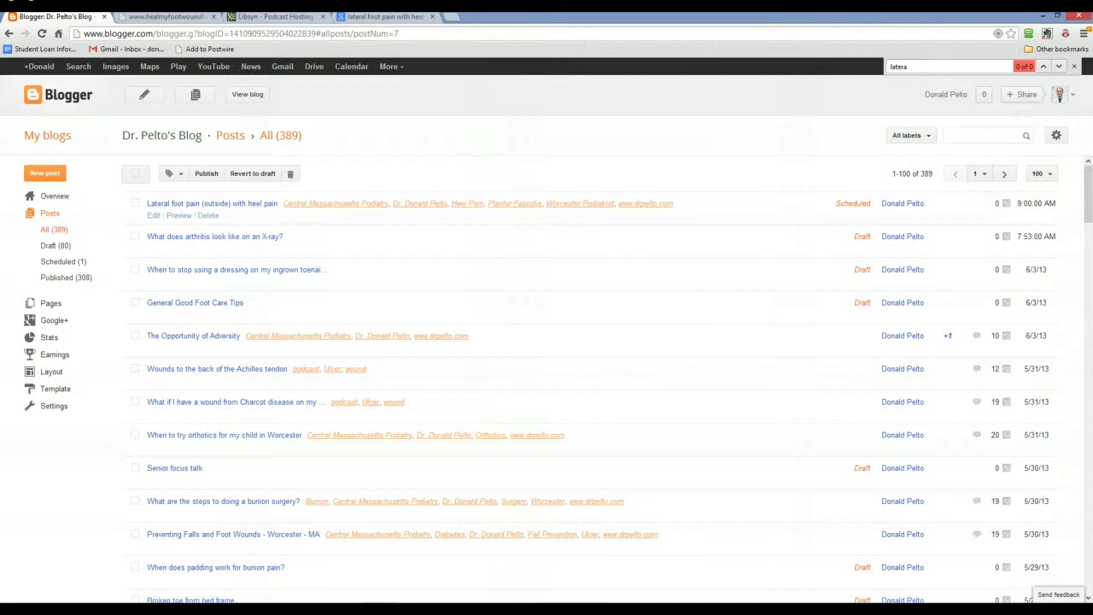
Switch to the Word transcript, look through the dictated blog topics, and move its window out of the way.
key("alt+Tab")
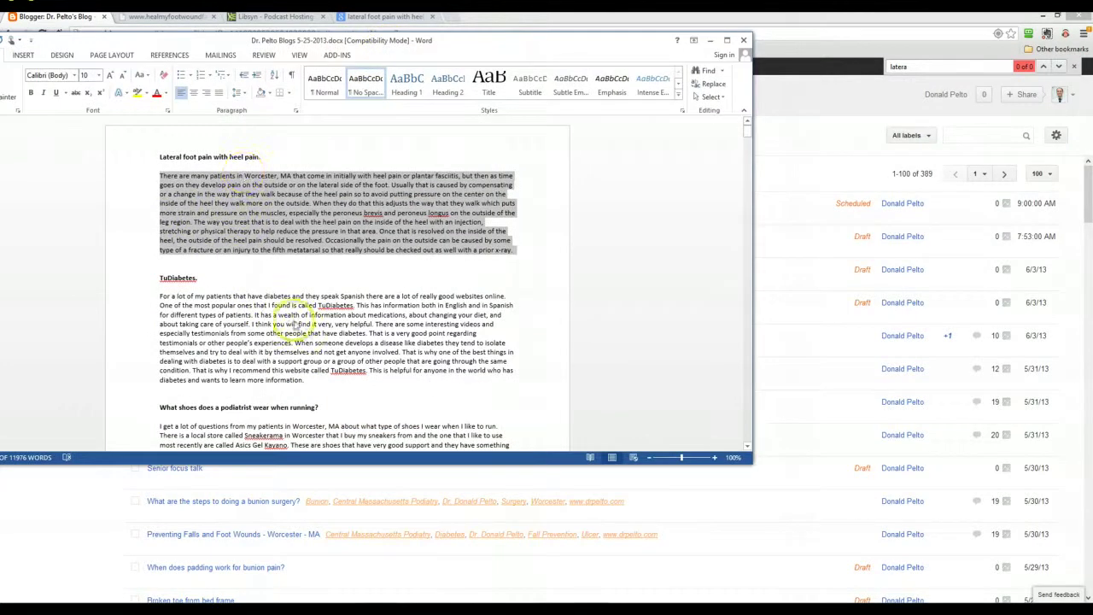
scroll(303, 323, "down", 2)
scroll(304, 324, "down", 15)
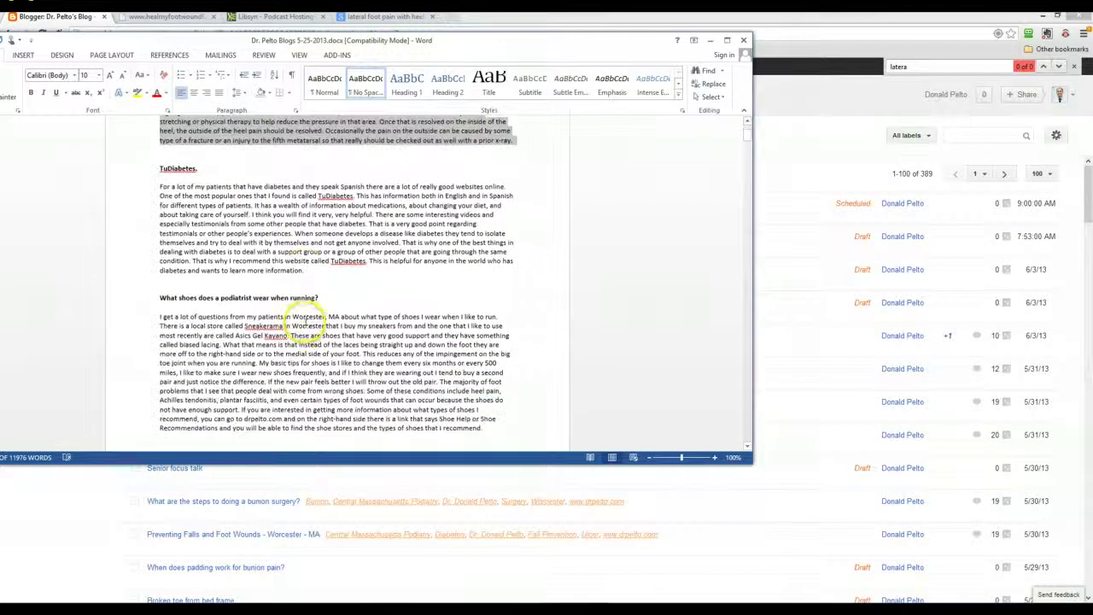
scroll(309, 316, "down", 15)
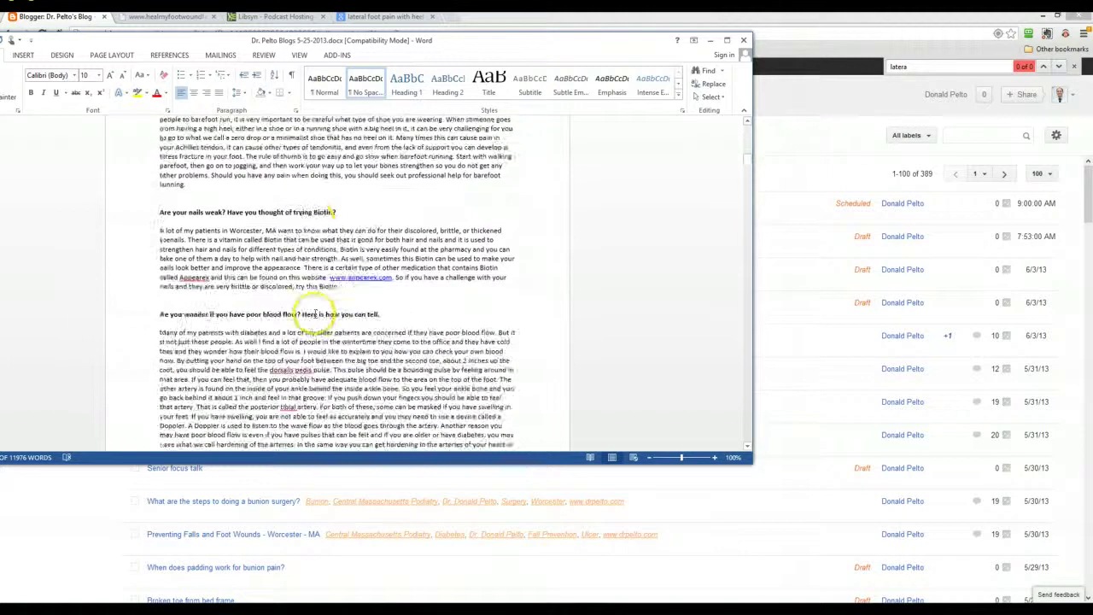
scroll(316, 316, "down", 15)
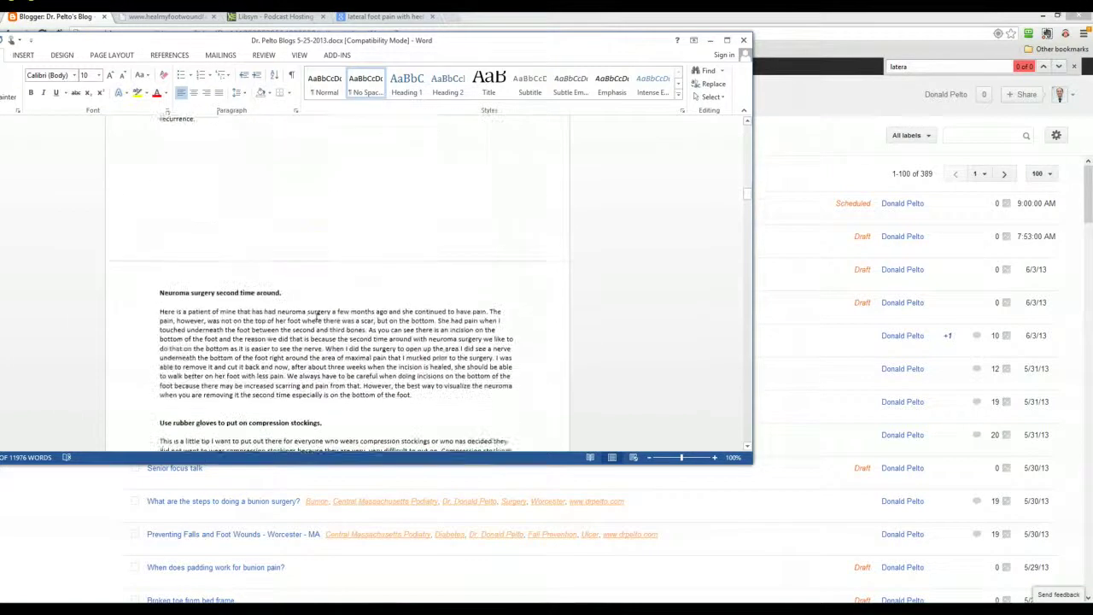
scroll(316, 313, "down", 10)
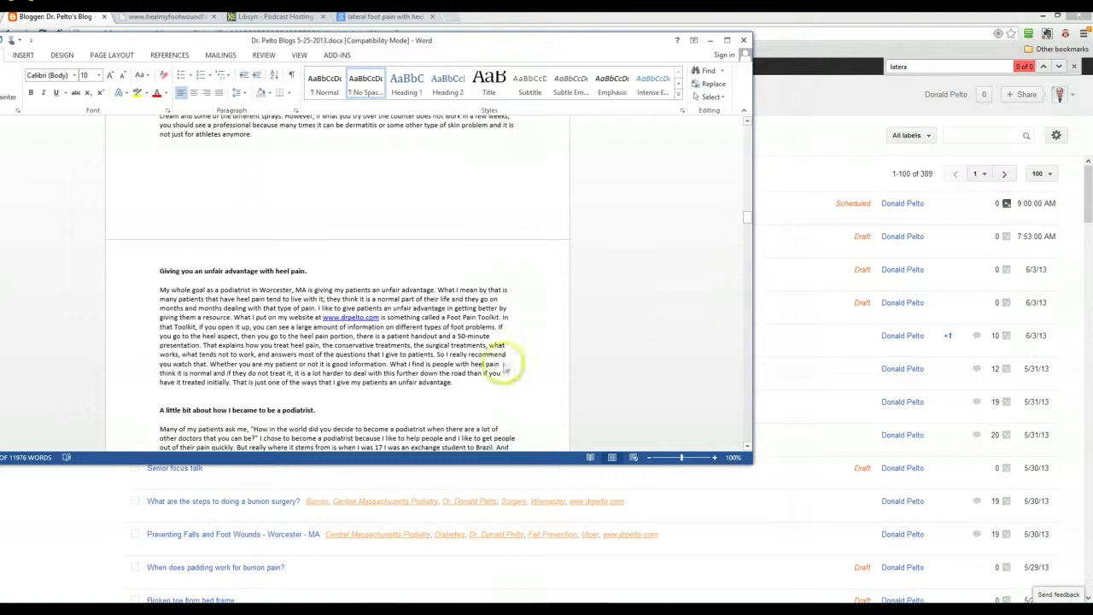
scroll(449, 363, "down", 5)
scroll(448, 363, "down", 15)
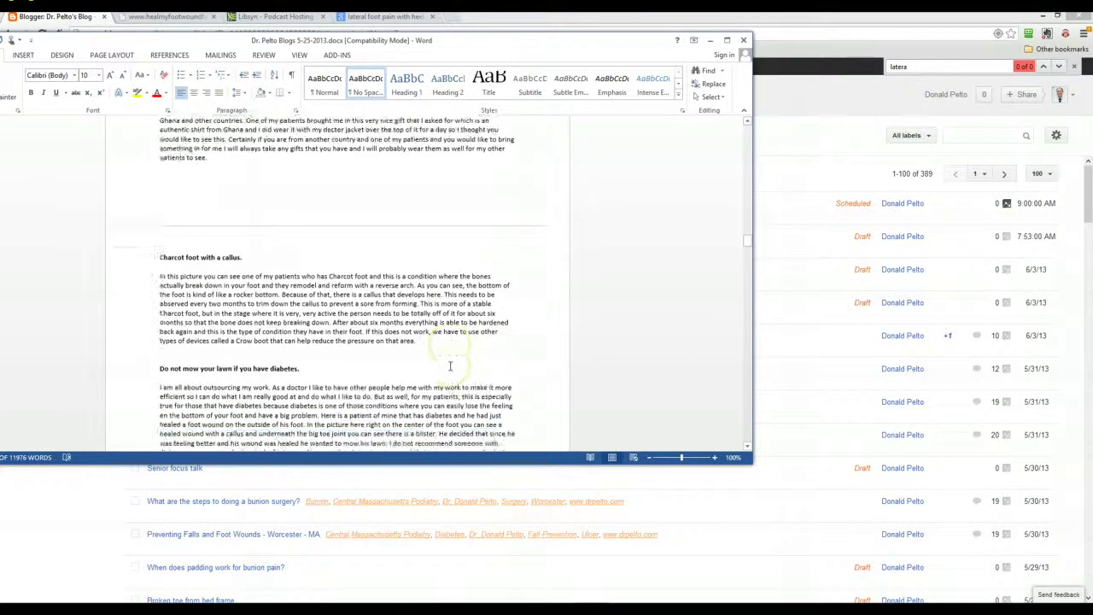
scroll(450, 363, "down", 10)
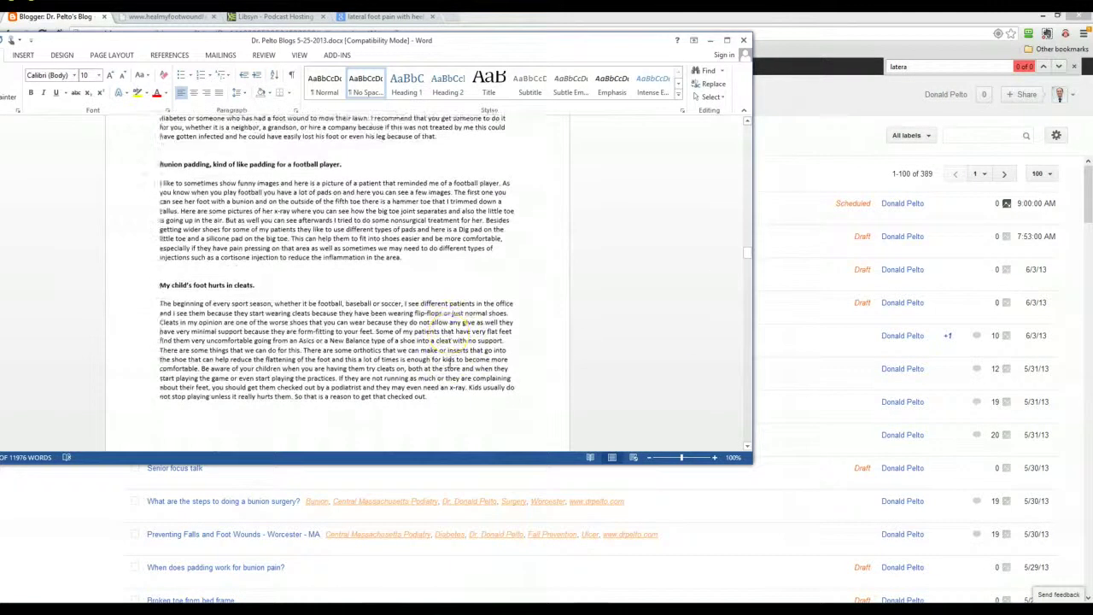
scroll(450, 363, "down", 5)
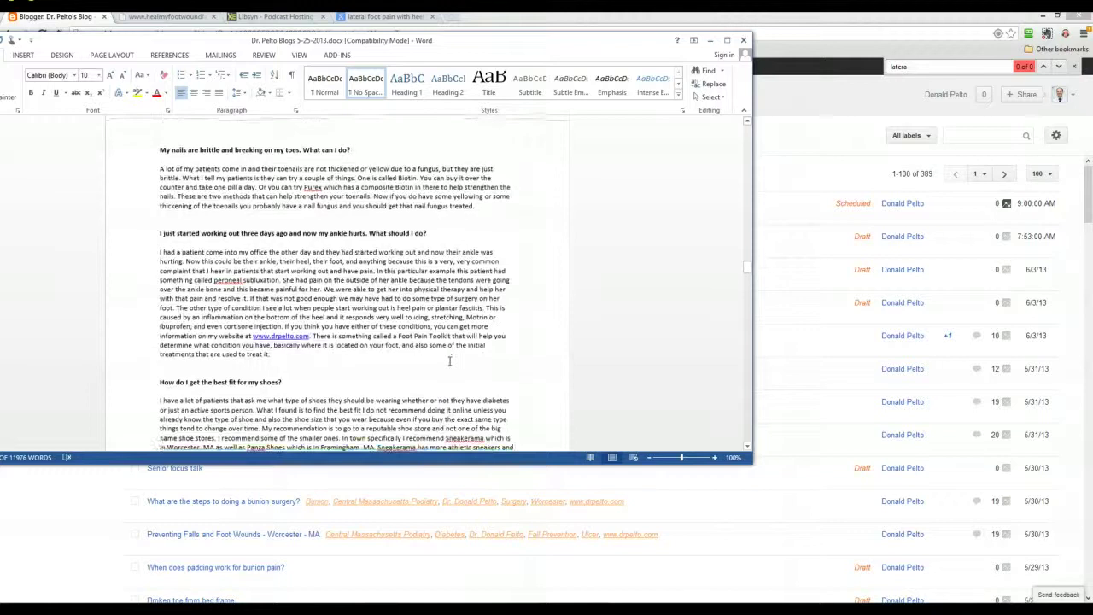
scroll(449, 361, "down", 8)
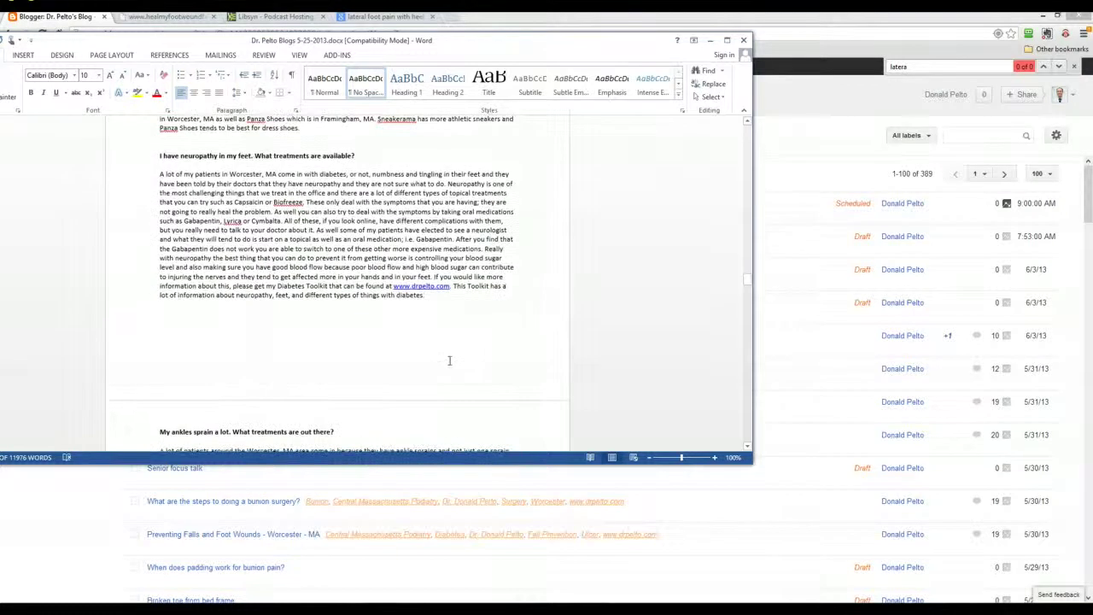
scroll(449, 360, "down", 4)
scroll(449, 360, "down", 10)
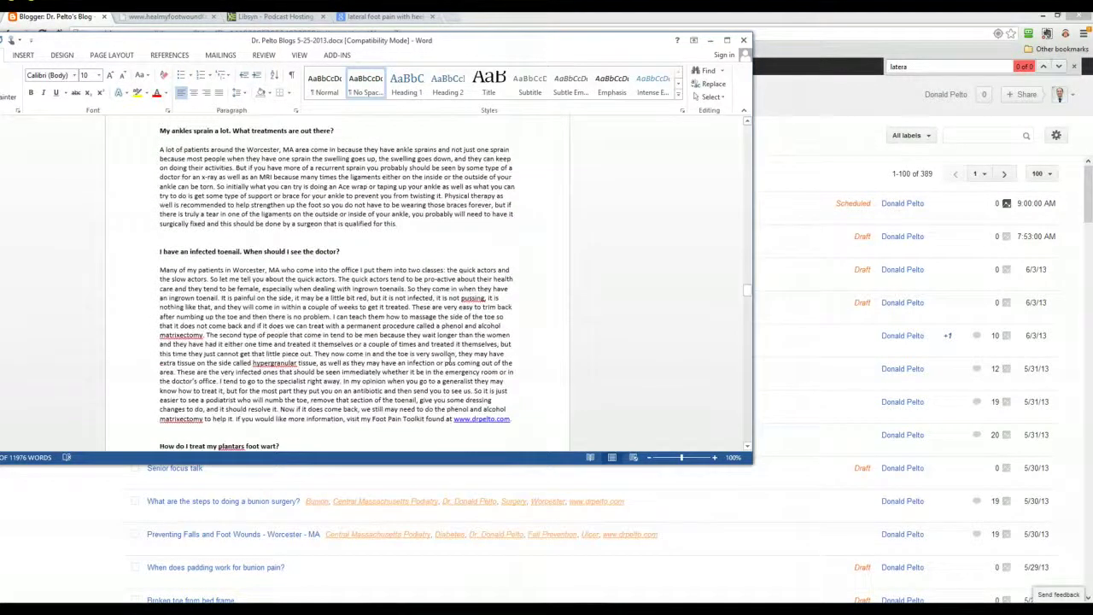
scroll(450, 359, "down", 8)
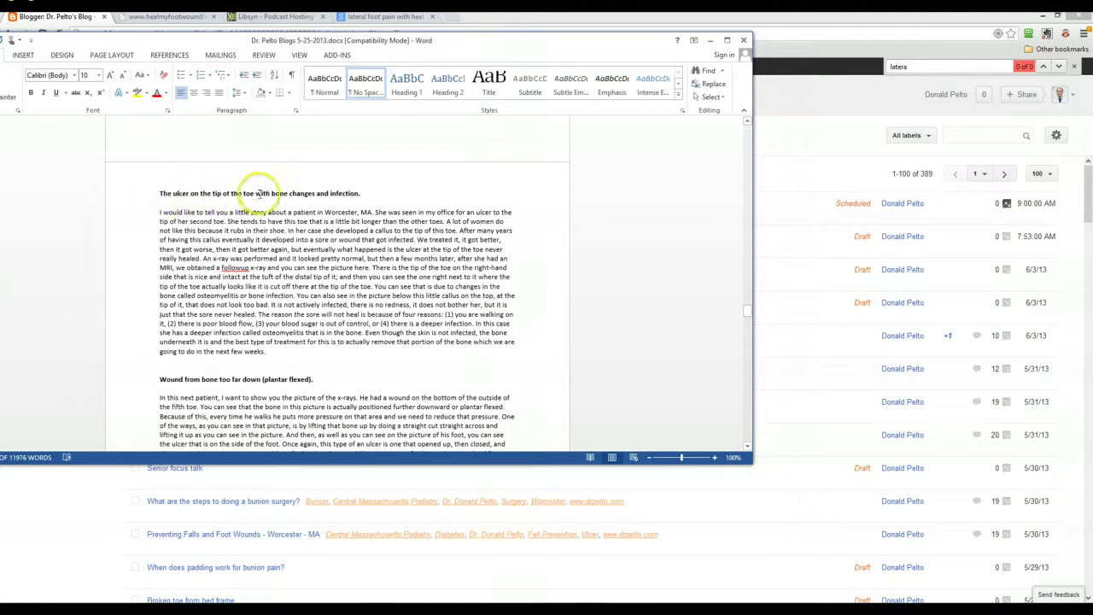
left_click_drag(342, 42, 1092, 145)
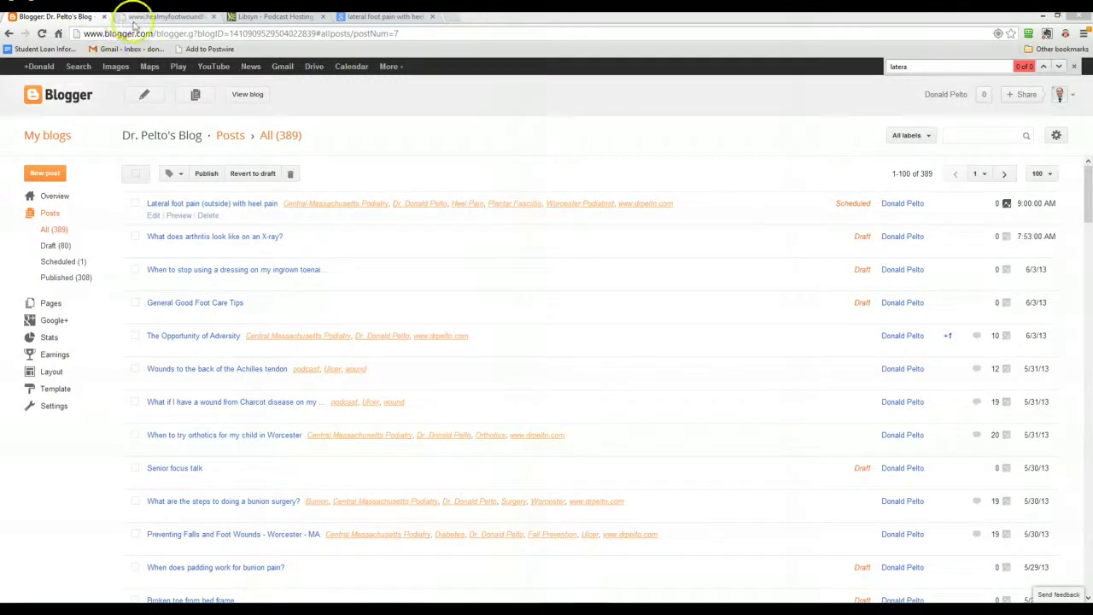
Switch to the healmyfootwoundfast.com site and try to fill in its saved RoboForm login on the home page.
left_click(150, 19)
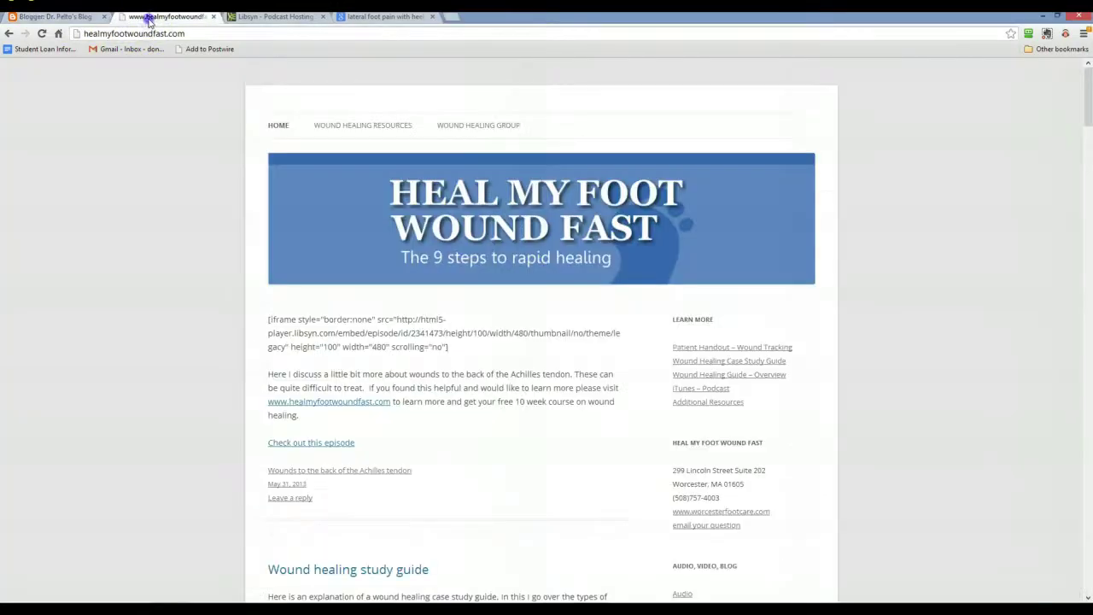
left_click(1031, 35)
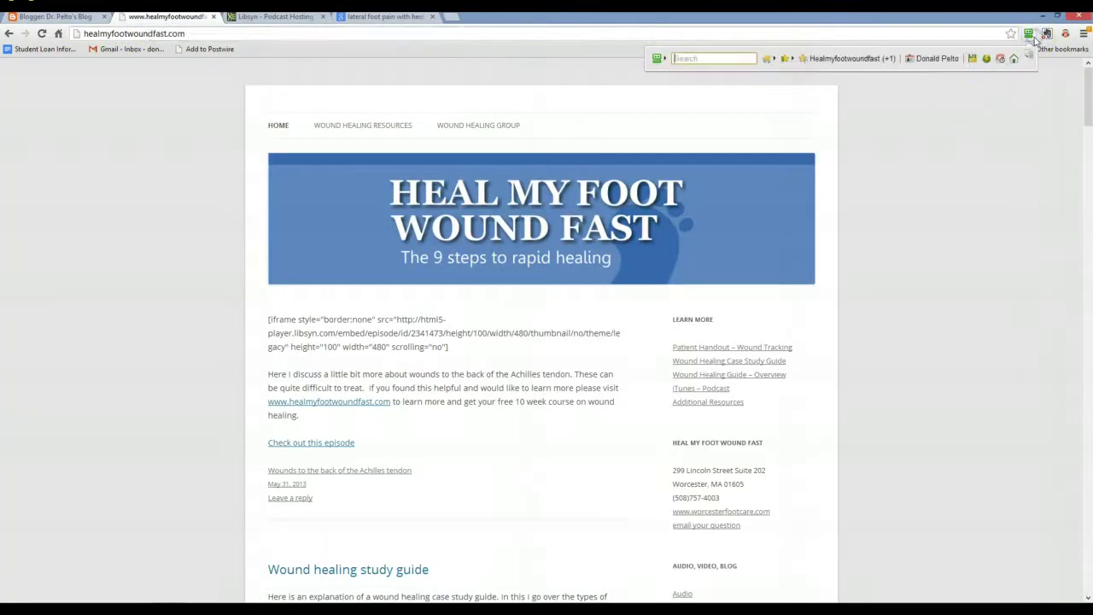
left_click(854, 55)
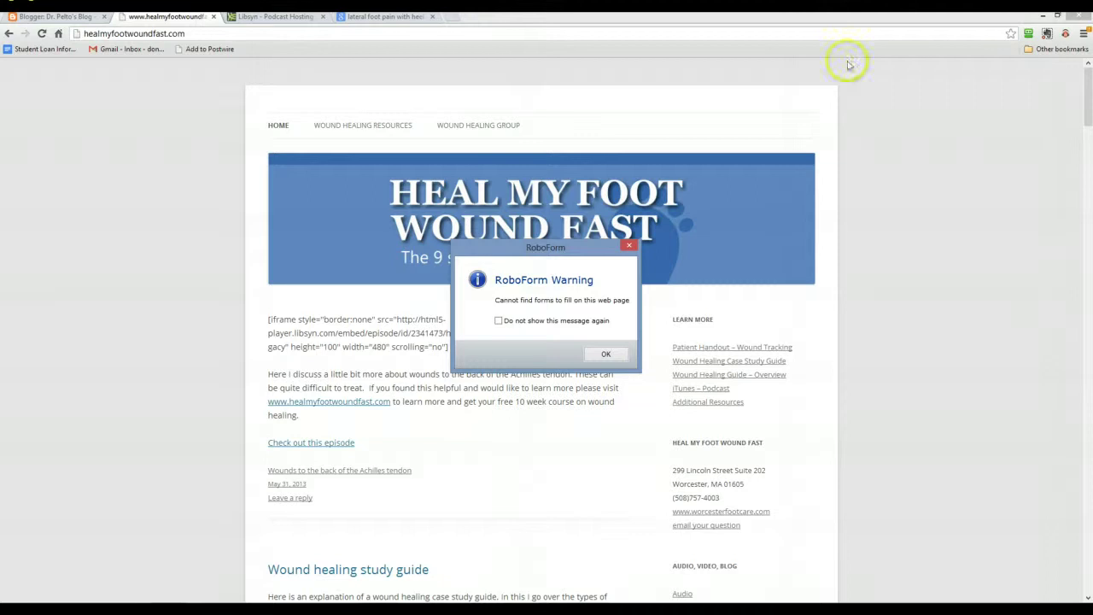
left_click(605, 353)
Open the site's /admin address and log in with the username and password saved in RoboForm.
left_click(227, 35)
left_click(226, 34)
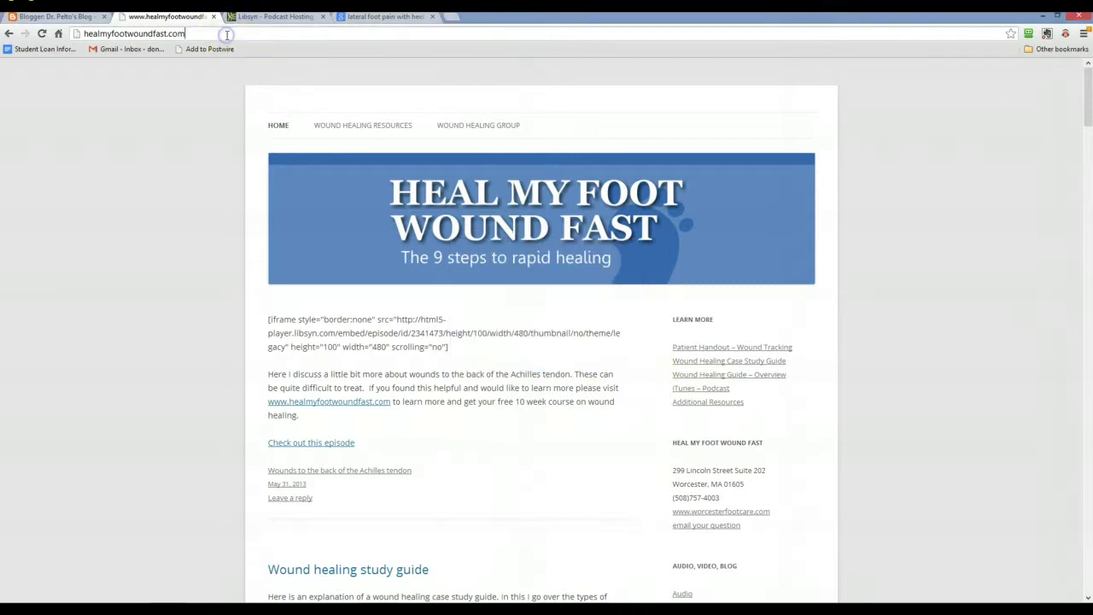
type("/ad")
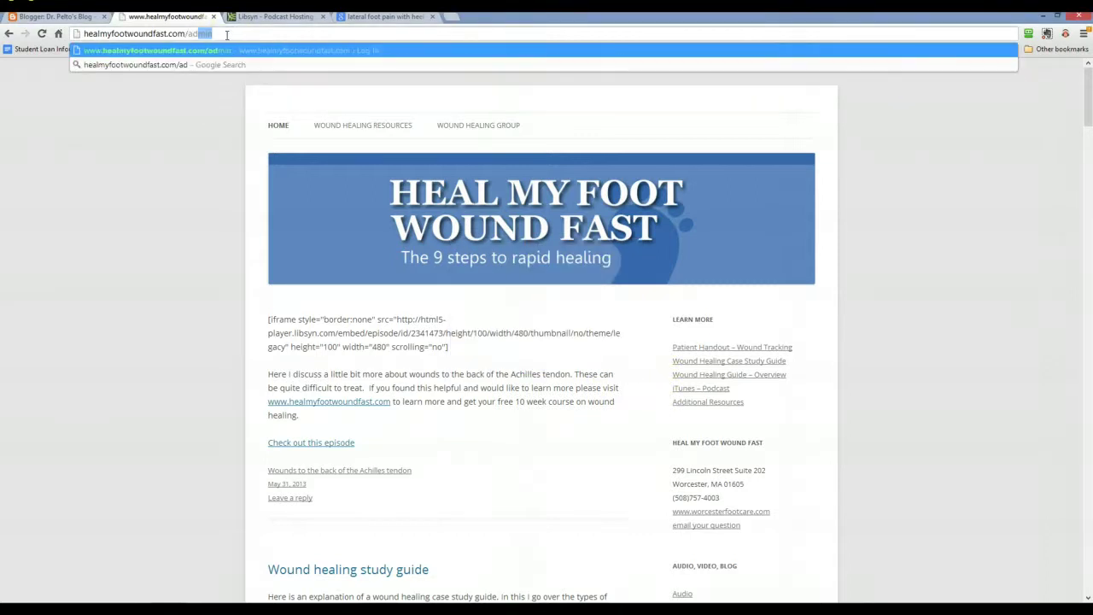
key("Return")
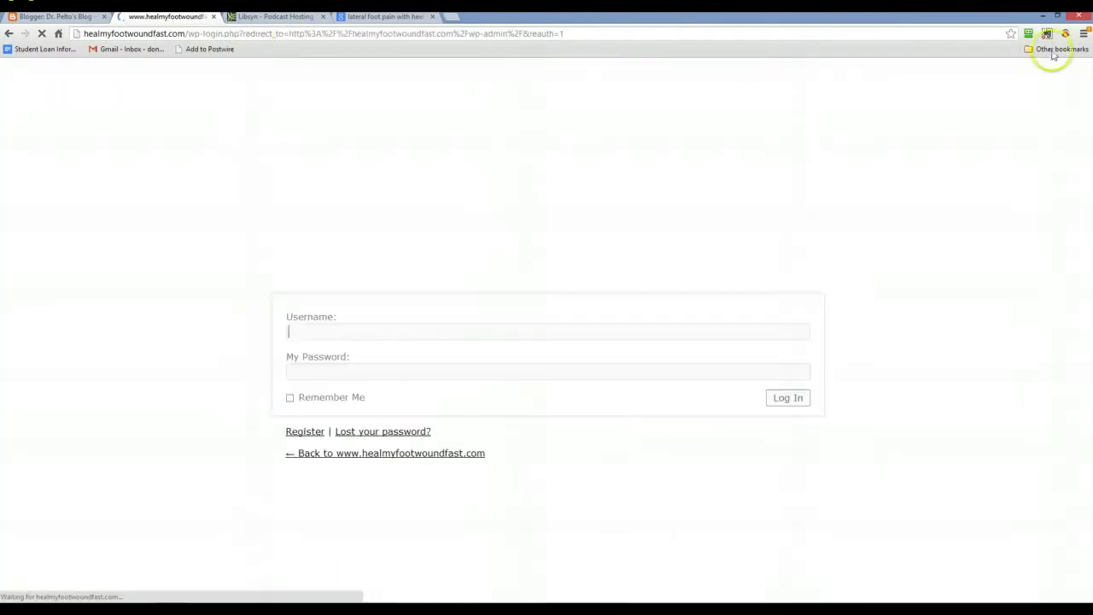
left_click(1028, 34)
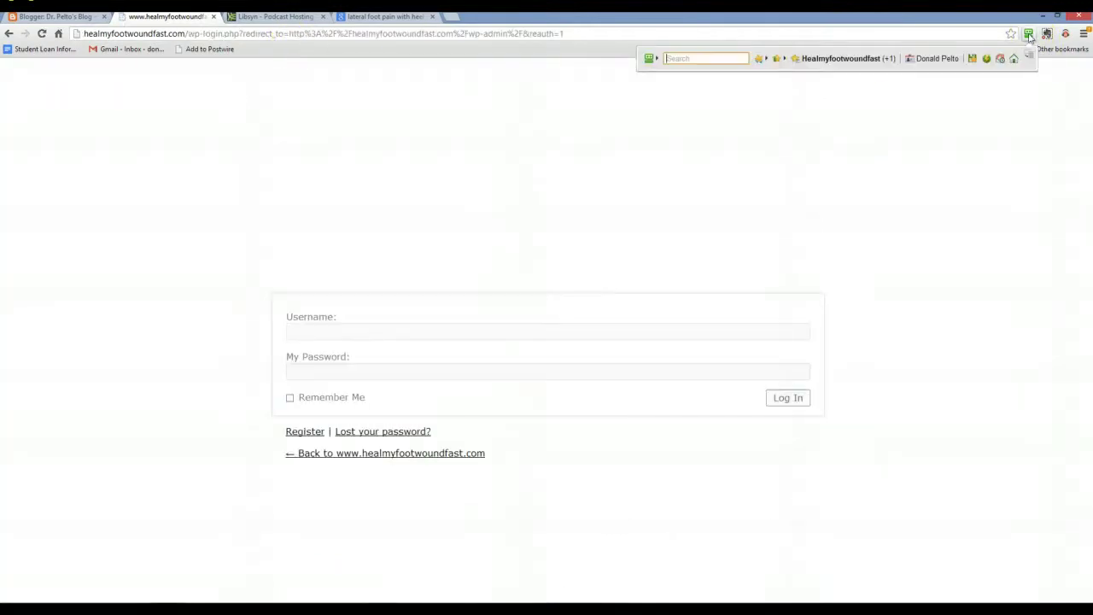
left_click(835, 60)
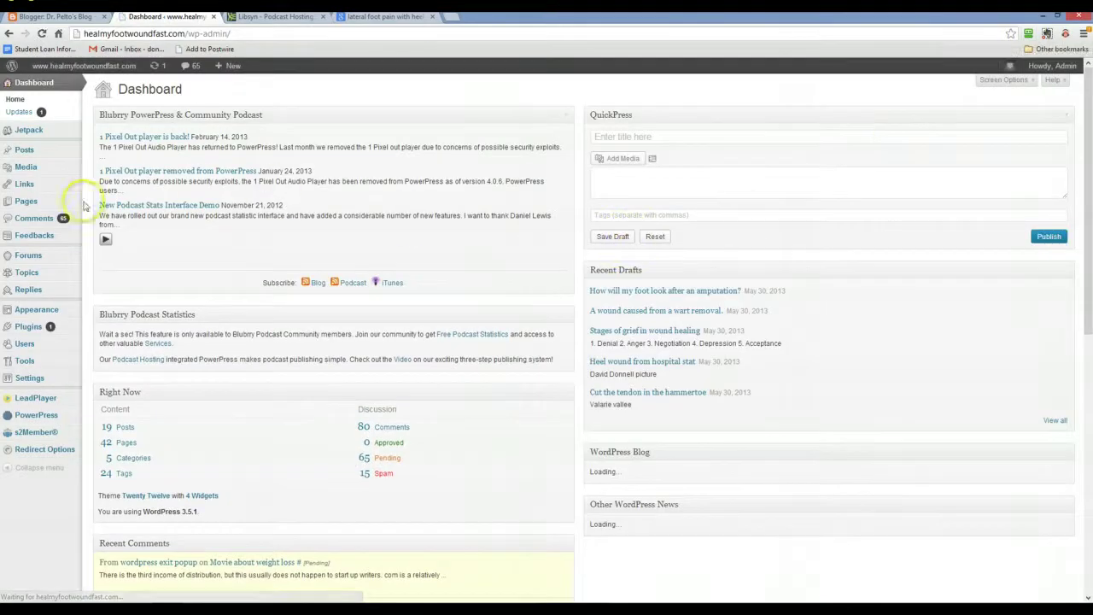
Open the WordPress site's list of all posts, look through it, and filter it to the drafts.
mouse_move(21, 149)
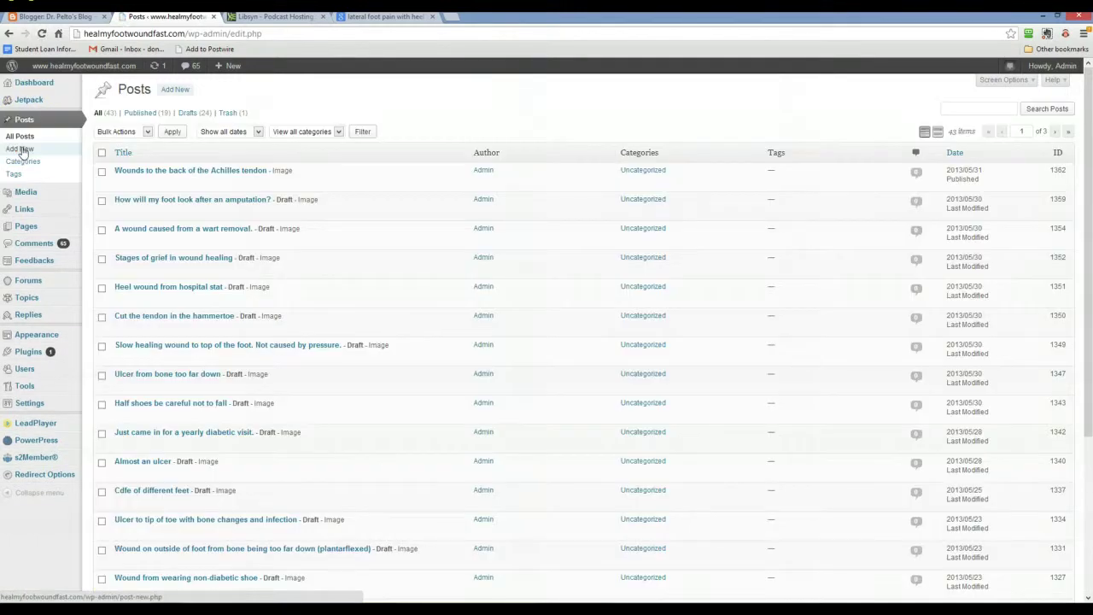
scroll(708, 303, "down", 2)
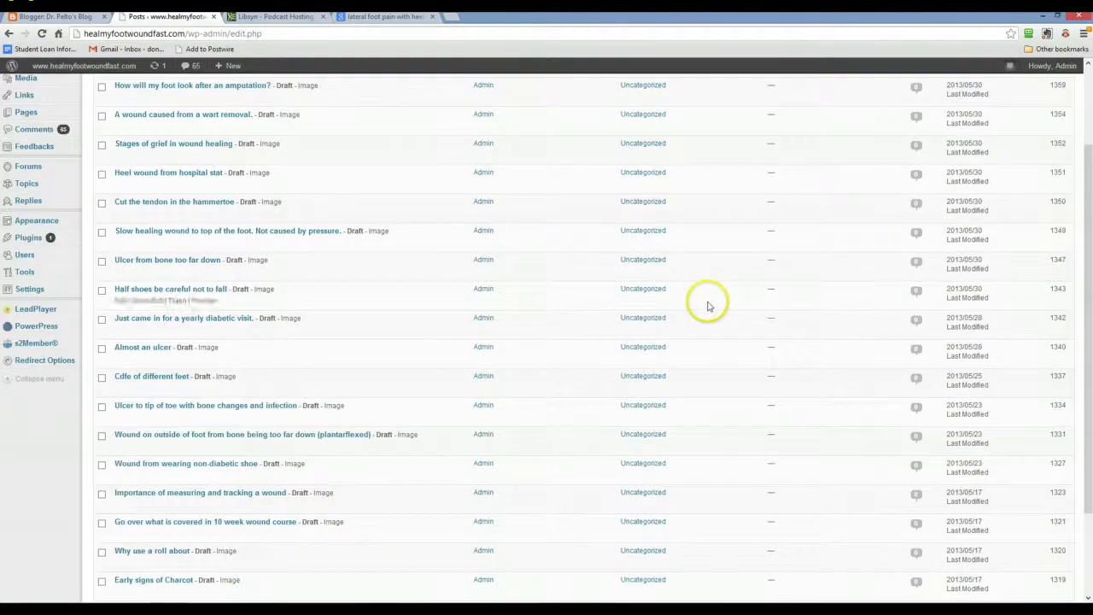
scroll(708, 303, "up", 2)
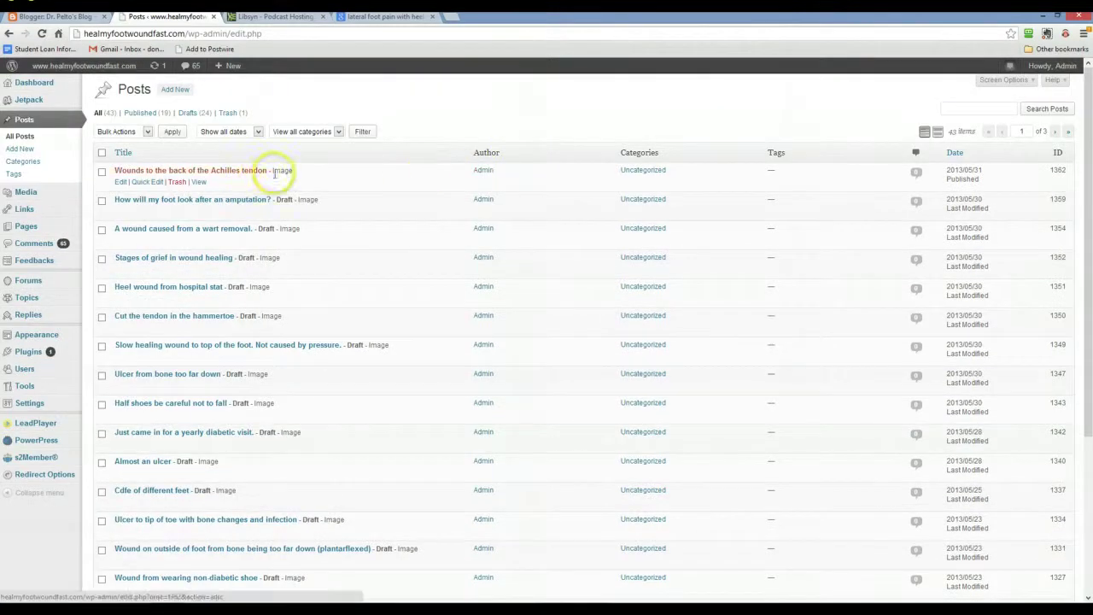
scroll(539, 293, "down", 4)
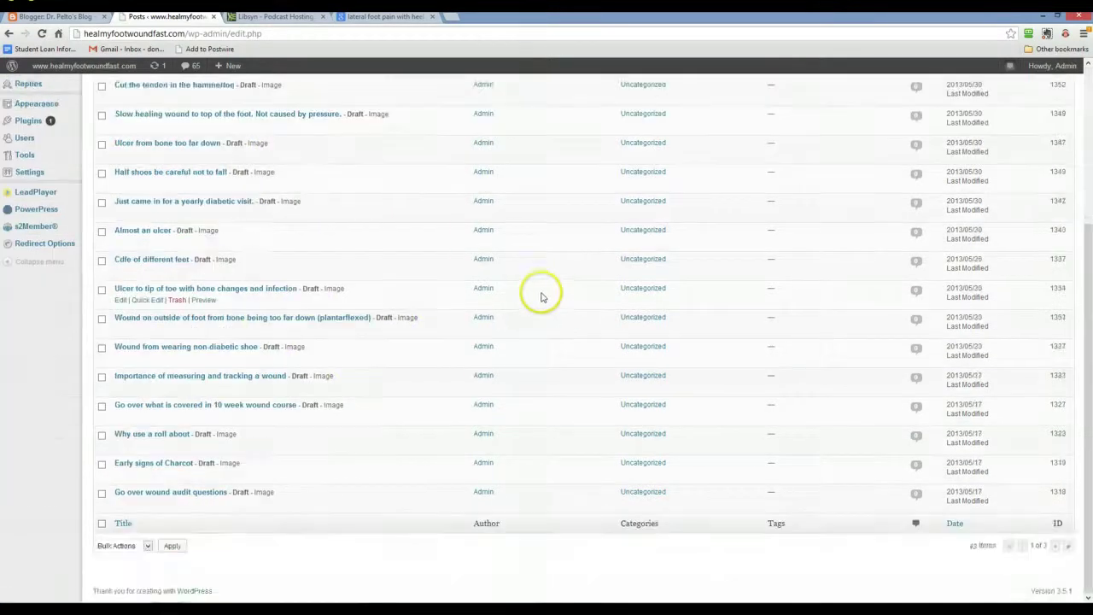
scroll(540, 296, "up", 4)
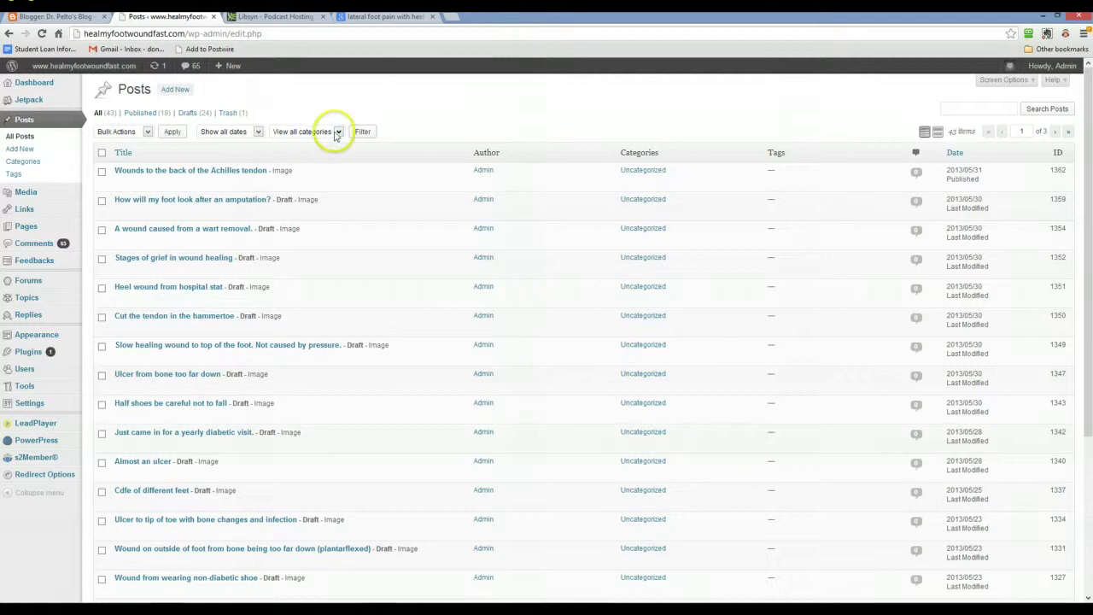
left_click(145, 131)
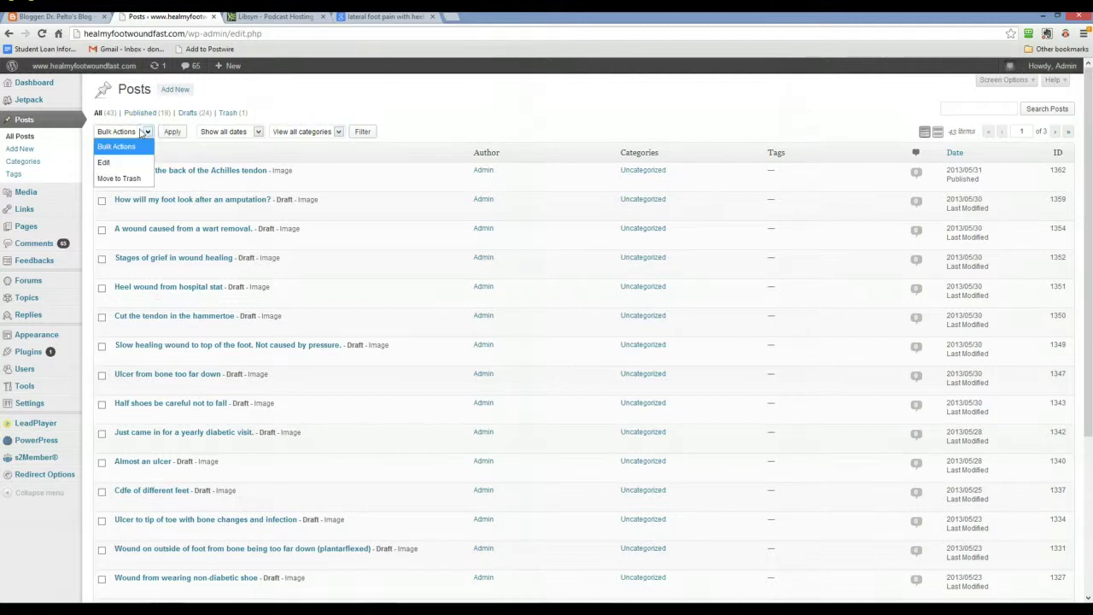
left_click(185, 114)
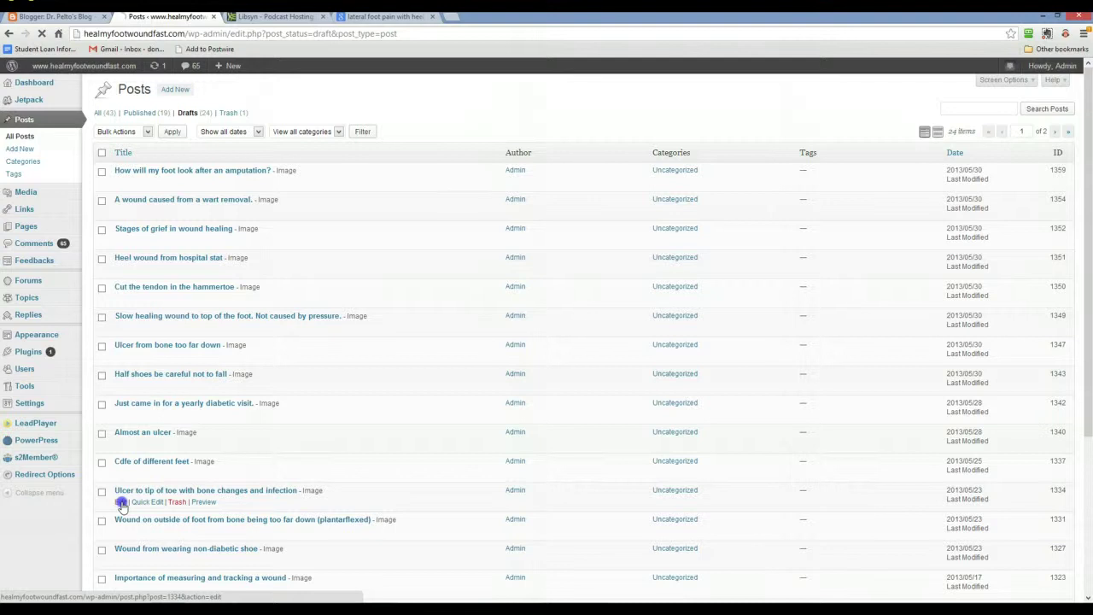
Open the draft "Ulcer to tip of toe with bone changes and infection" for editing and review its images in the visual editor.
left_click(122, 503)
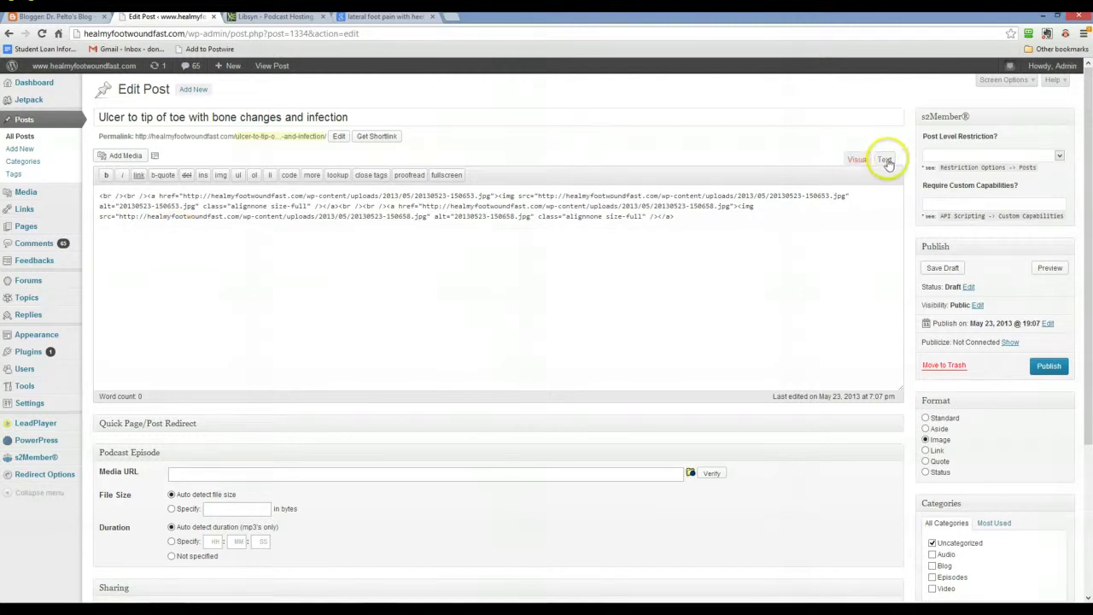
left_click(858, 161)
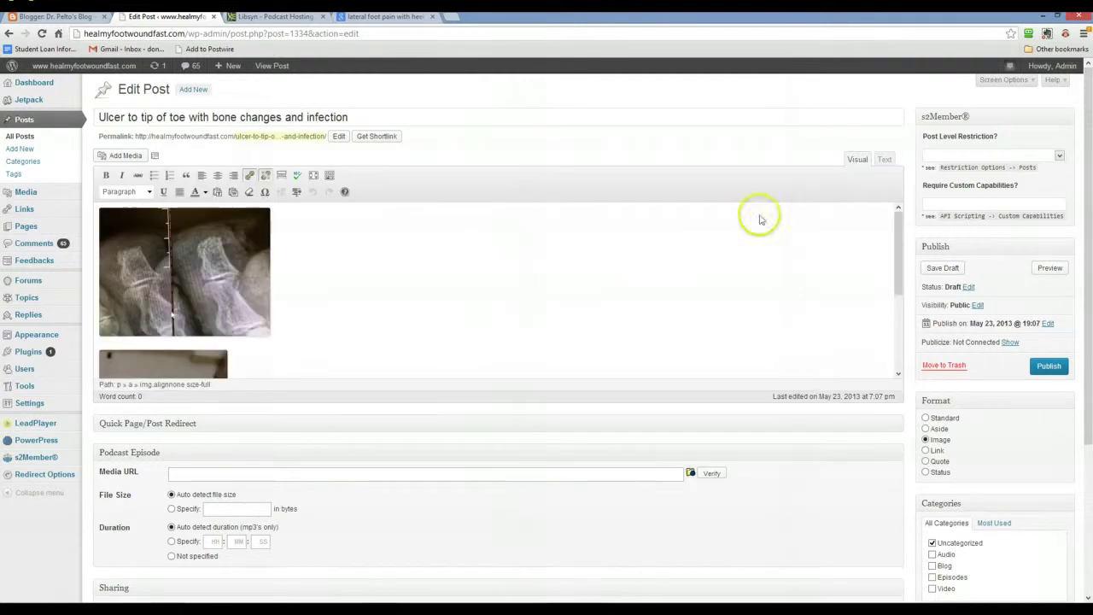
scroll(663, 294, "down", 3)
scroll(663, 301, "up", 1)
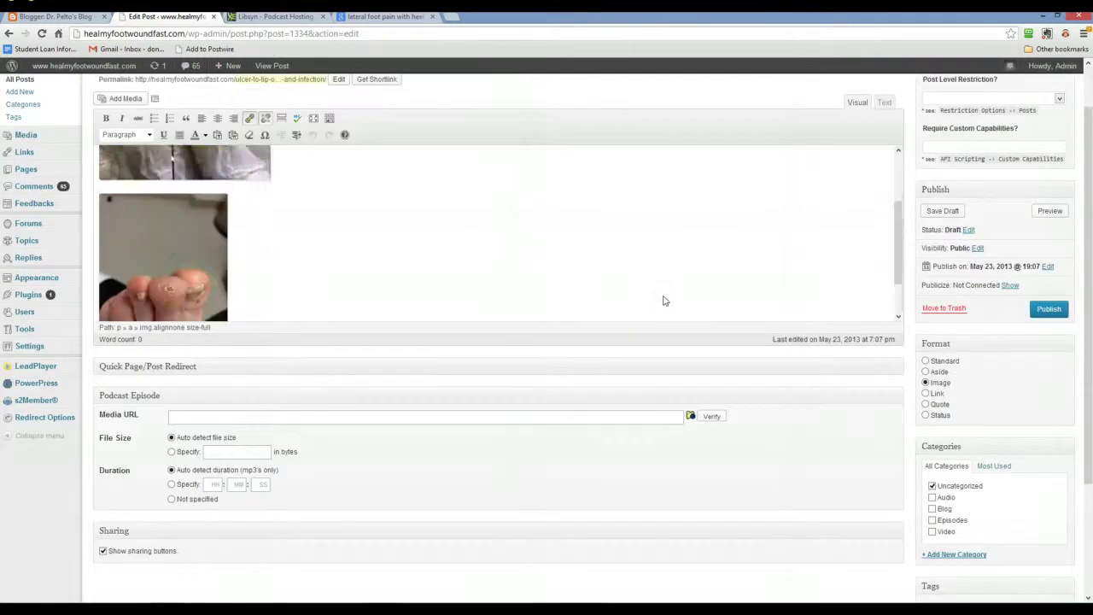
scroll(663, 301, "up", 3)
scroll(663, 298, "down", 3)
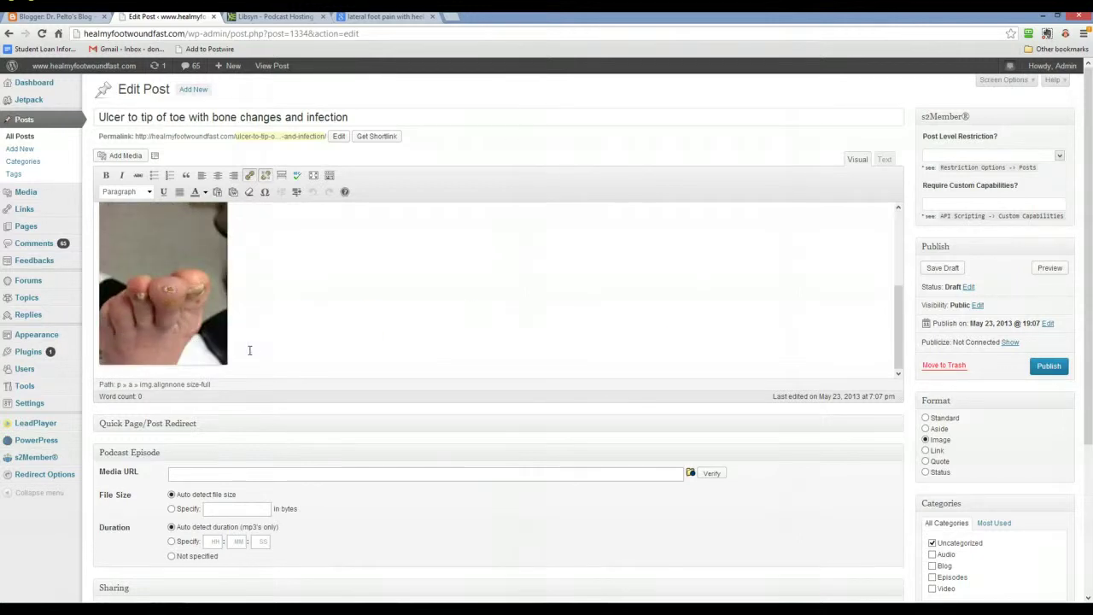
scroll(235, 355, "down", 1)
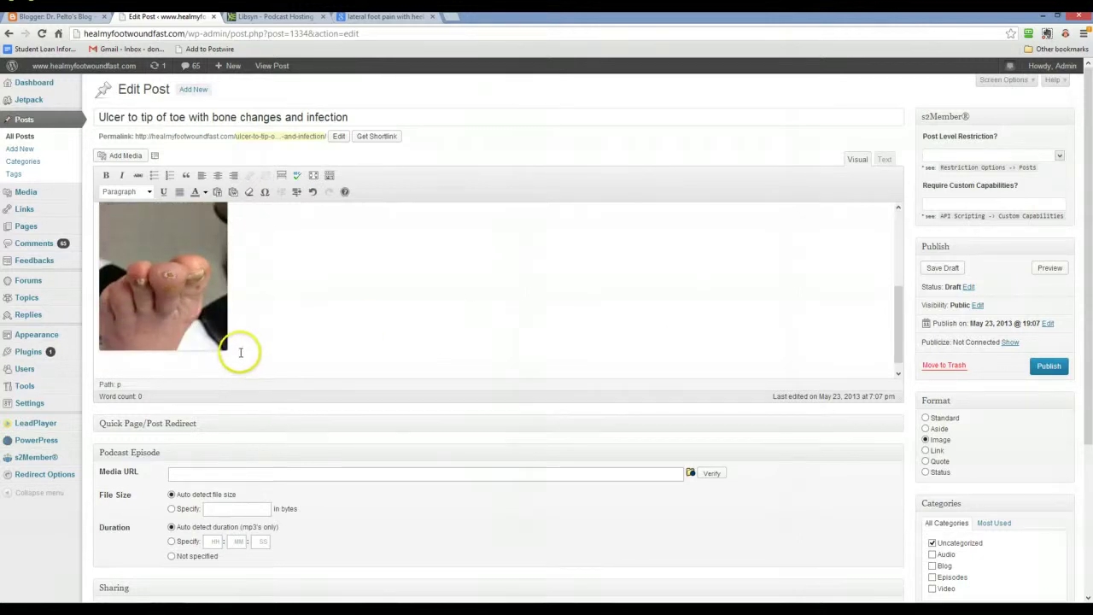
left_click(245, 353)
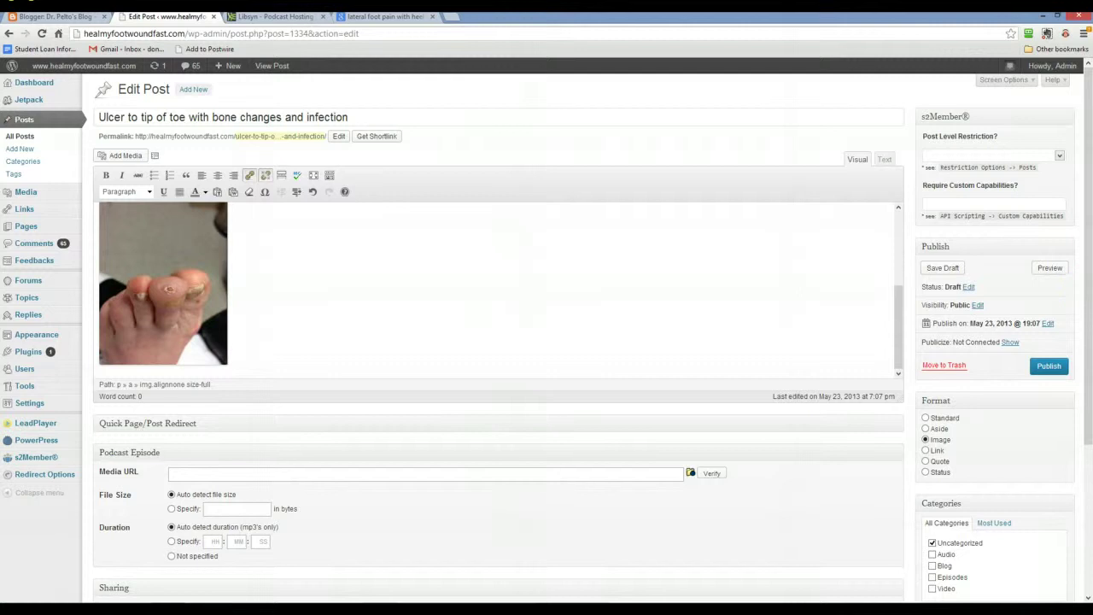
Switch to the Word transcript and copy the paragraph under "The ulcer on the tip of the toe with bone changes and infection.".
key("alt+Tab")
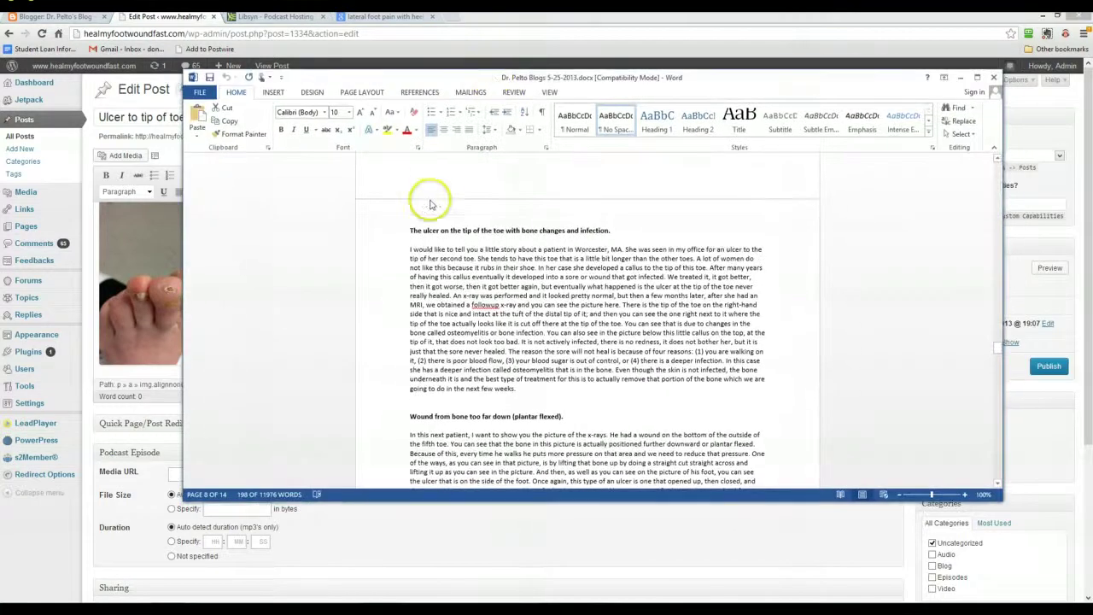
left_click(413, 251)
left_click_drag(408, 249, 554, 402)
left_click_drag(529, 391, 527, 397)
key("ctrl+c")
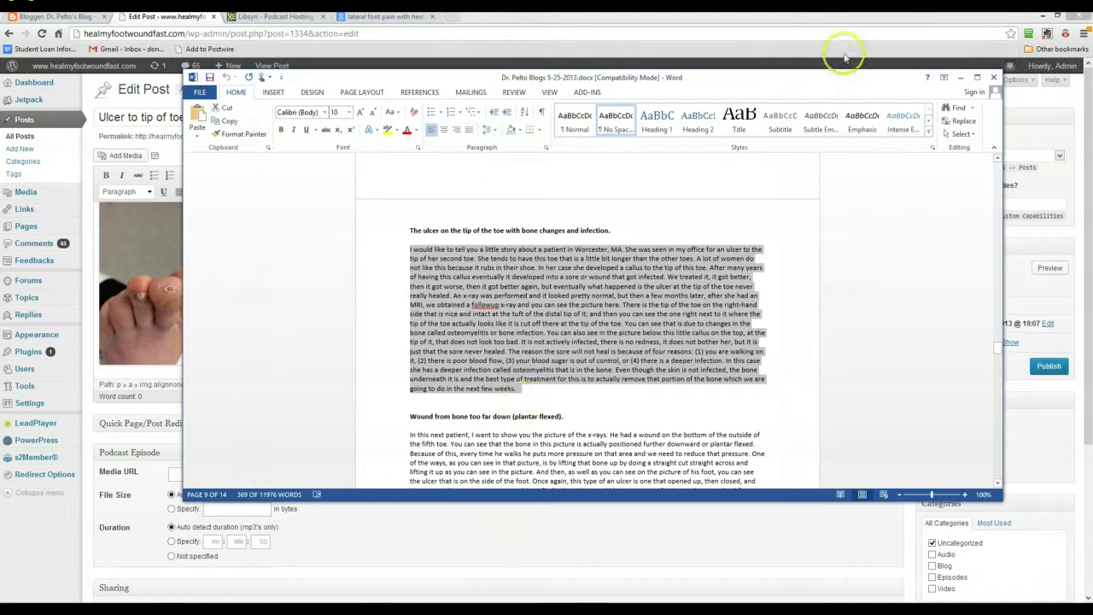
Return to the WordPress draft and paste the copied paragraph below the second image's code in the text editor.
left_click(960, 77)
left_click(186, 374)
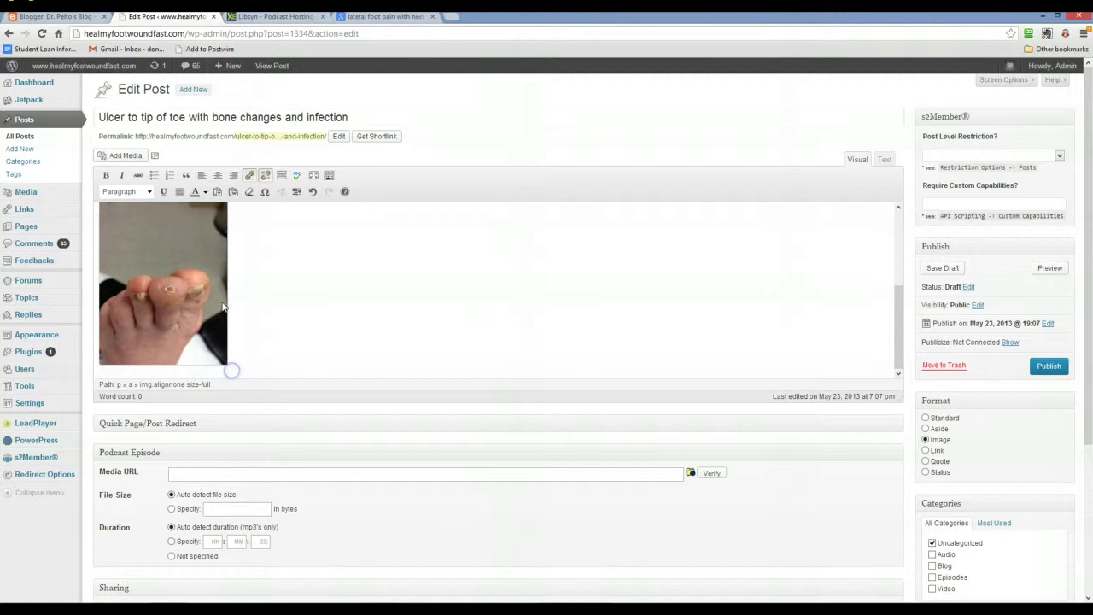
left_click(882, 159)
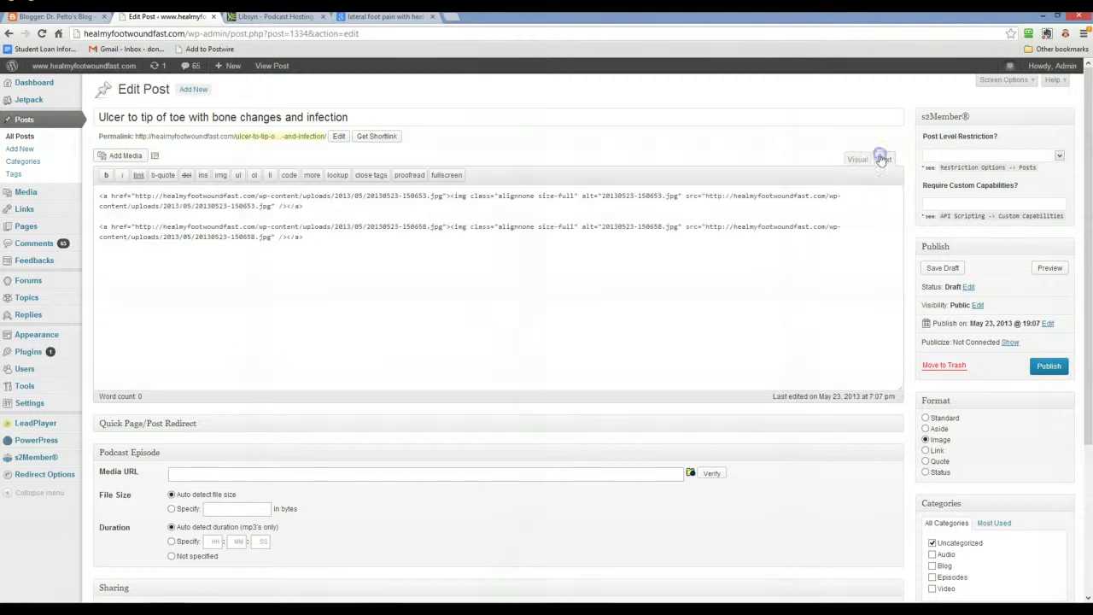
left_click(320, 240)
key("ctrl+v")
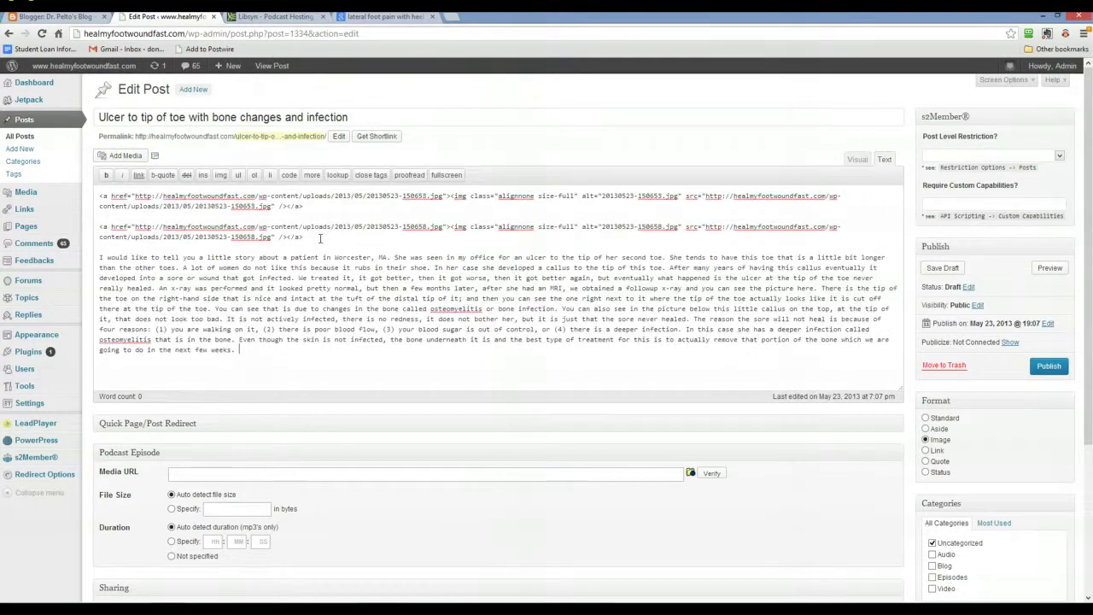
Show the draft in the visual editor and check the pasted paragraph below the images.
left_click(856, 160)
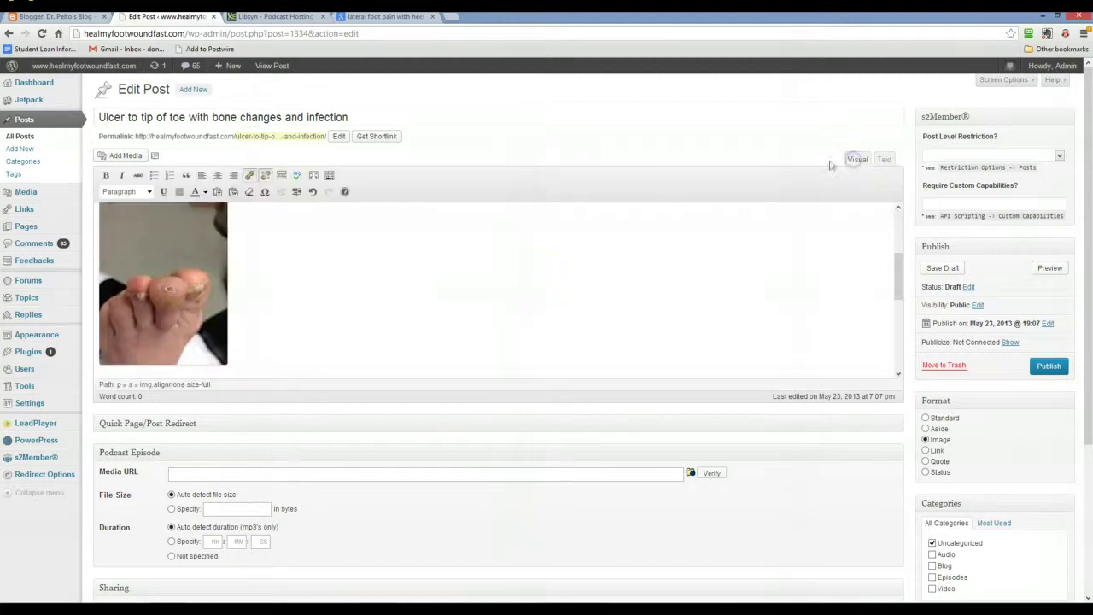
scroll(536, 291, "down", 5)
left_click(536, 292)
scroll(537, 294, "down", 3)
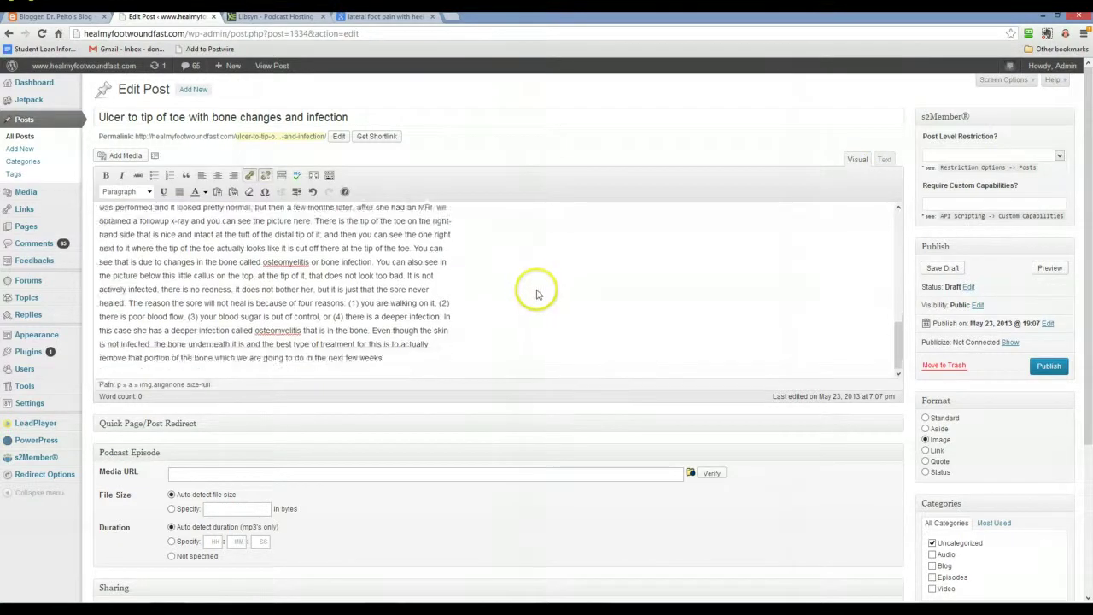
scroll(479, 286, "up", 3)
left_click(208, 267)
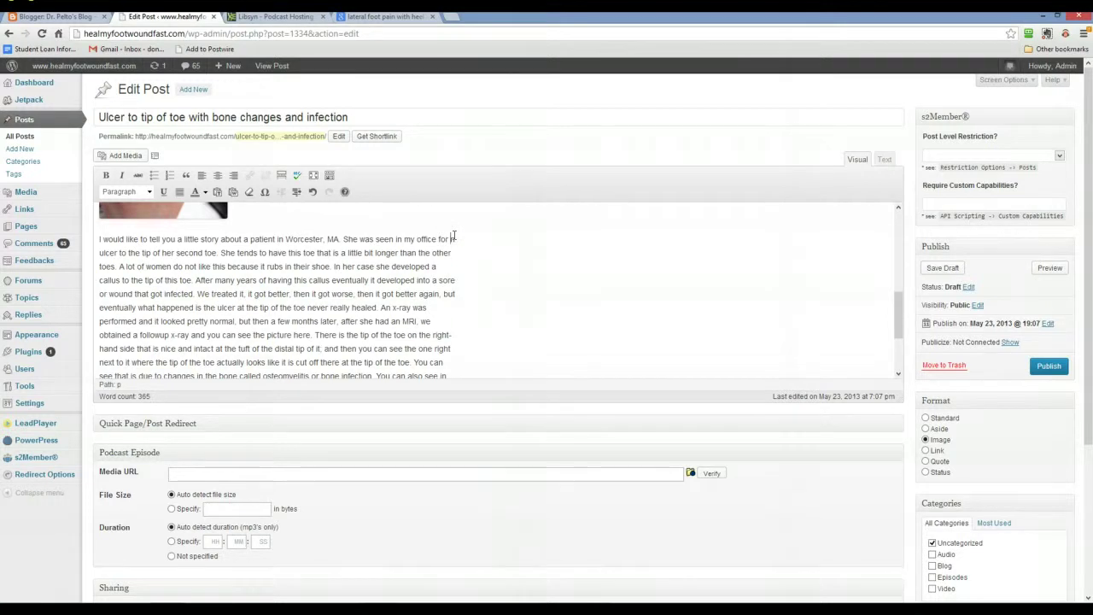
key("alt+space")
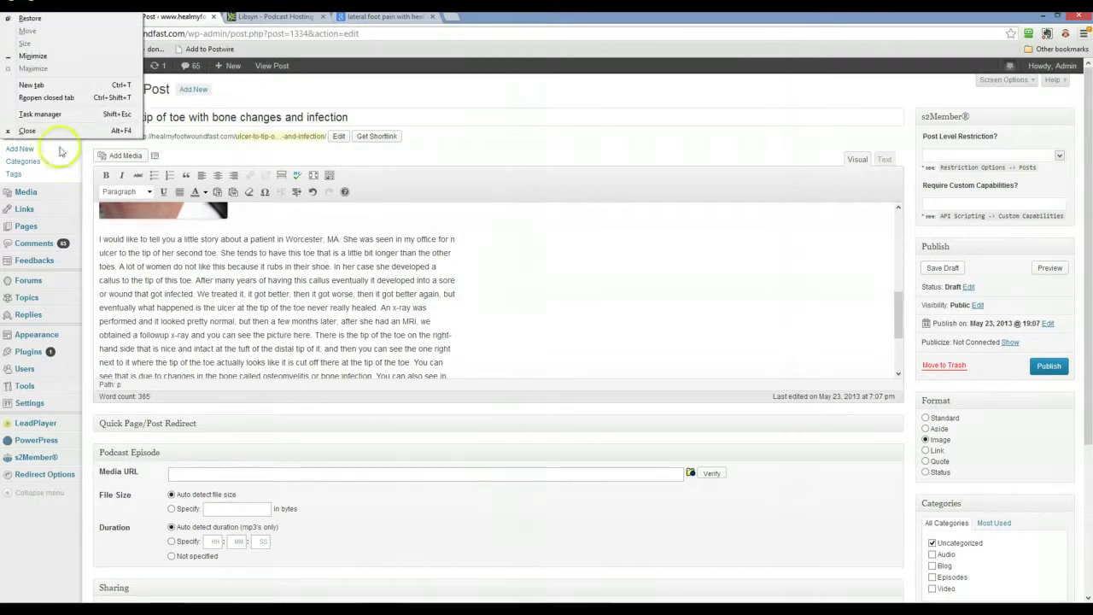
left_click(26, 130)
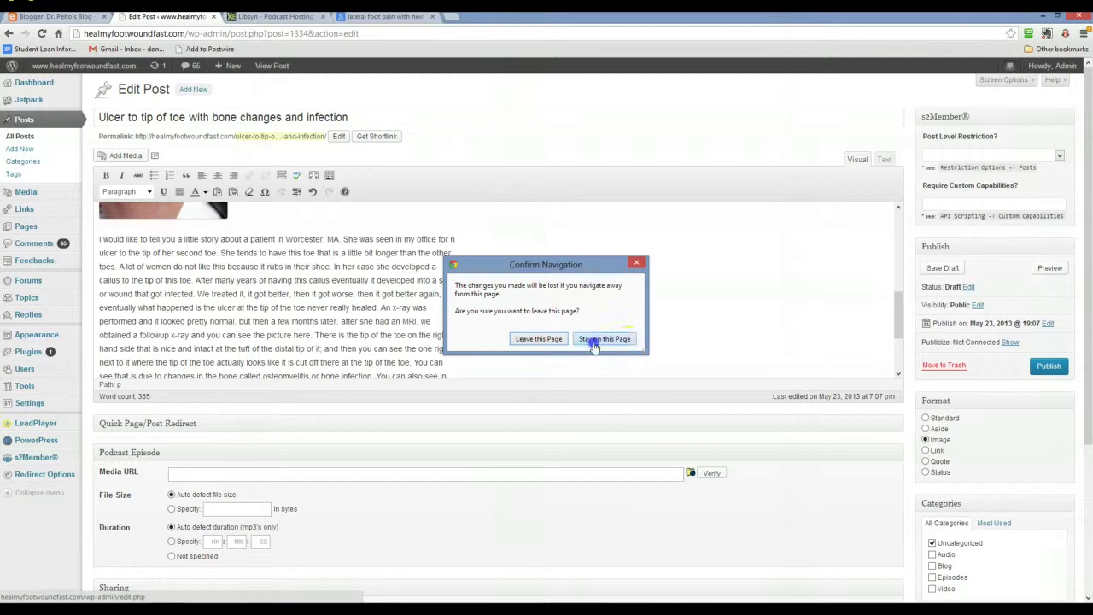
left_click(603, 339)
Correct the wording before "ulcer" in the pasted paragraph to "an" and look over the rest of the text.
left_click(450, 239)
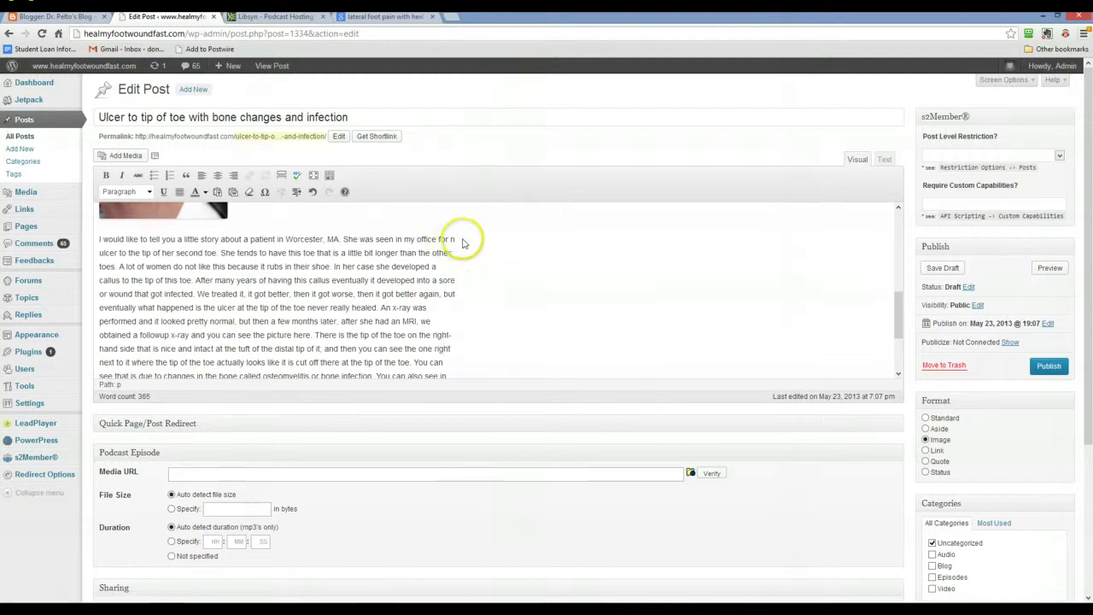
type("an")
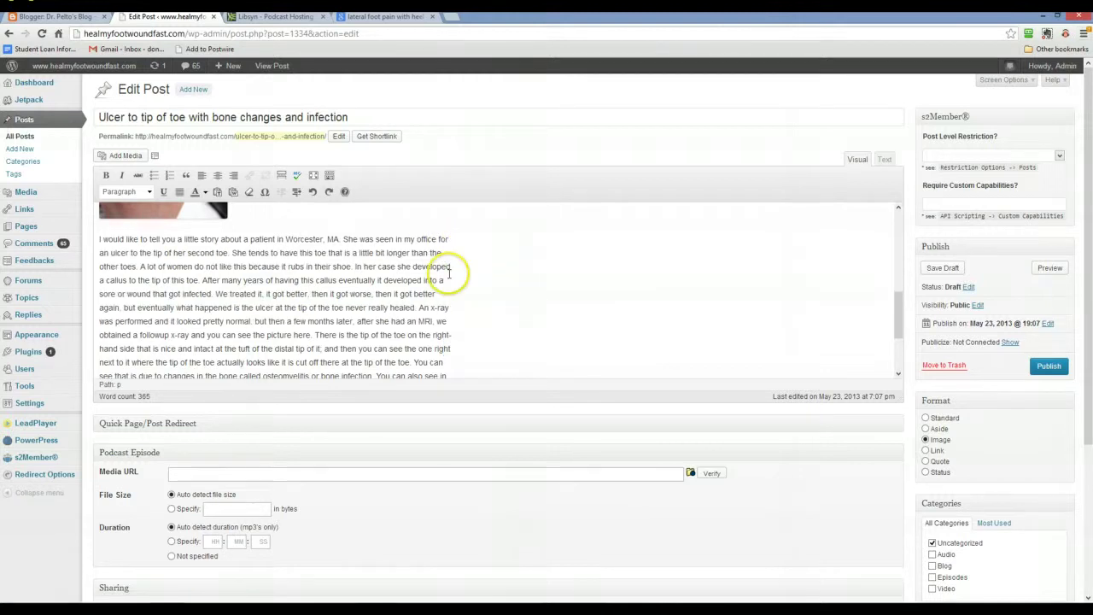
scroll(500, 287, "down", 3)
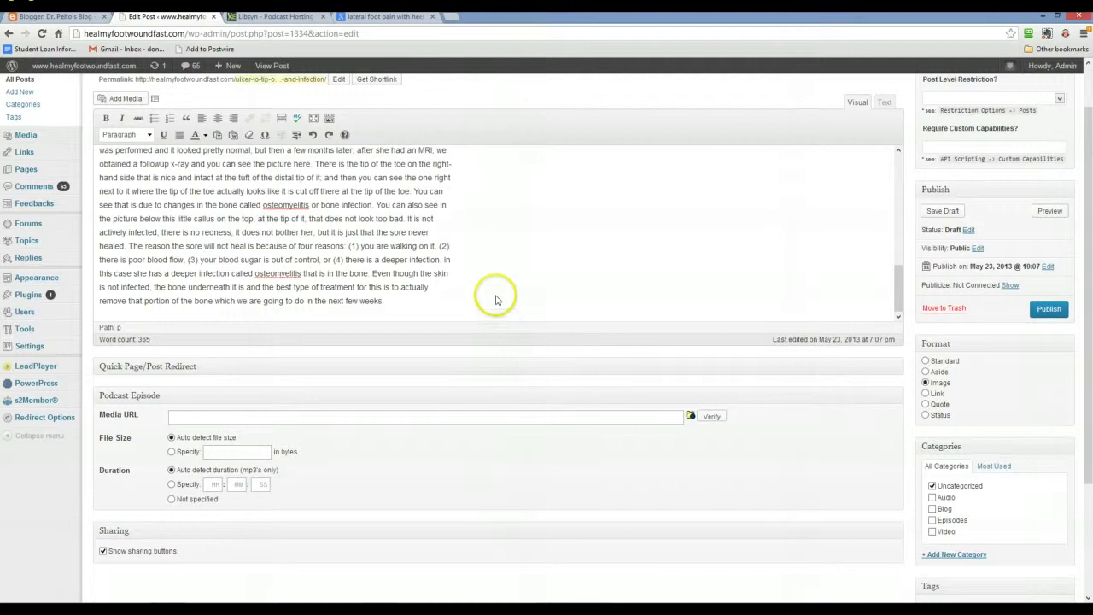
scroll(504, 296, "up", 1)
scroll(505, 296, "up", 1)
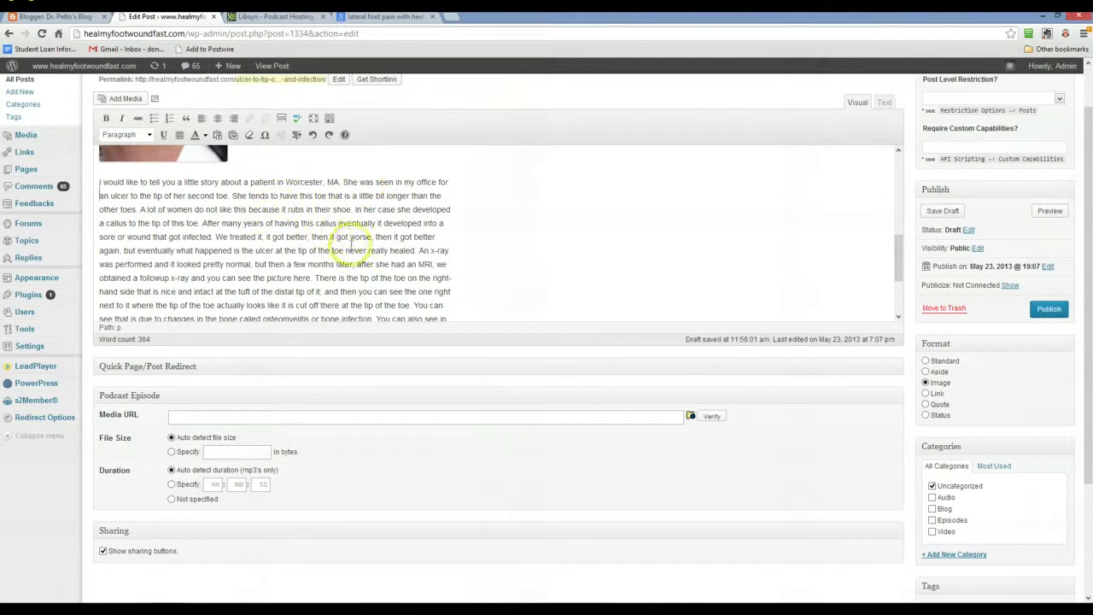
Split the pasted text by starting a new paragraph at "The reason the sore will not heal".
scroll(337, 252, "down", 1)
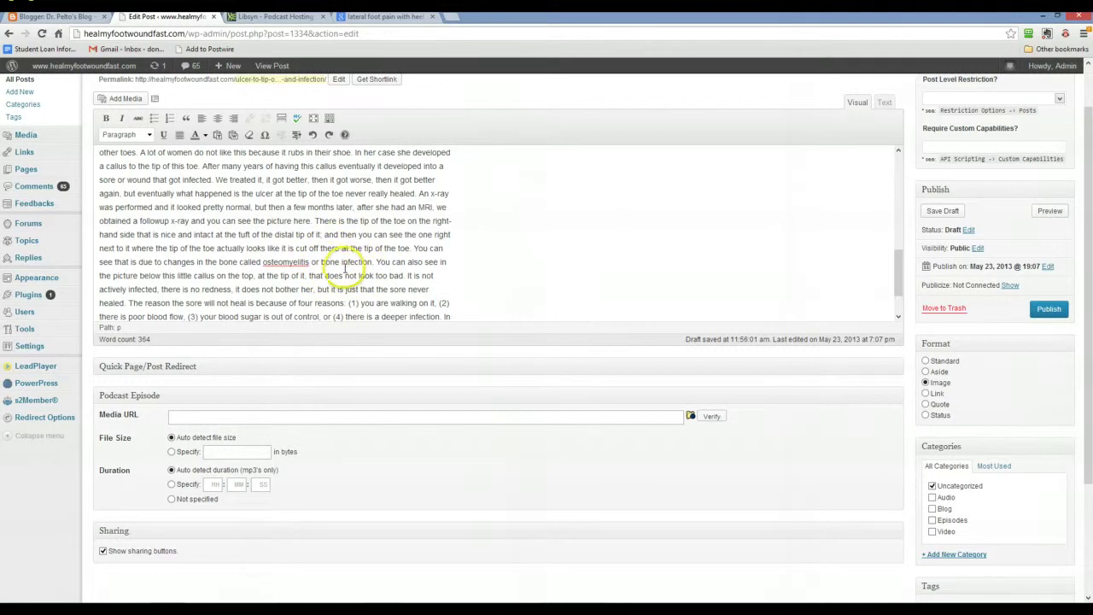
scroll(346, 274, "down", 1)
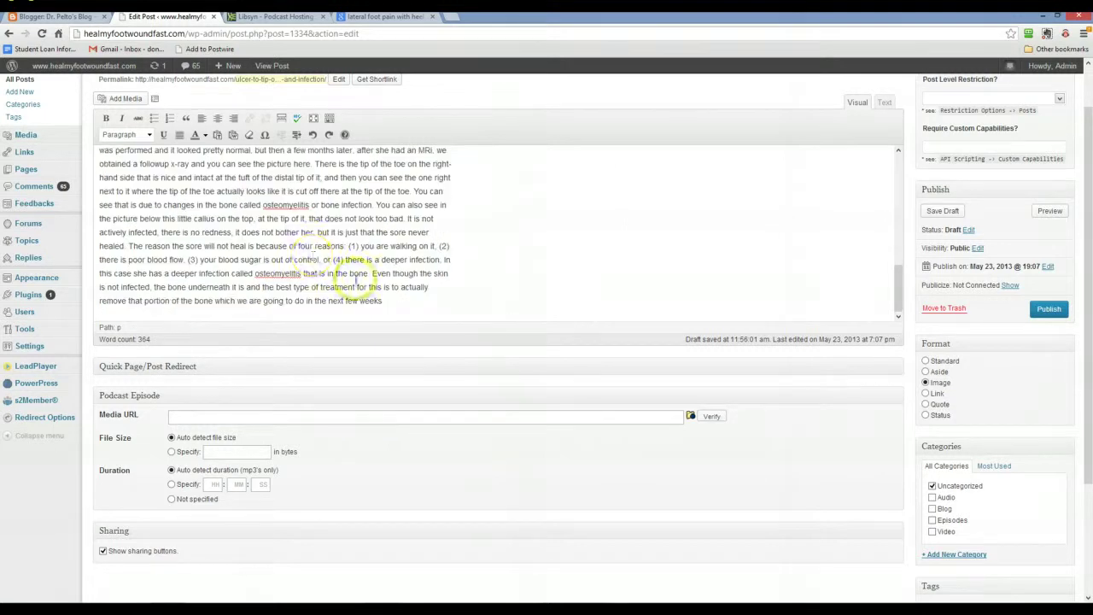
left_click(130, 245)
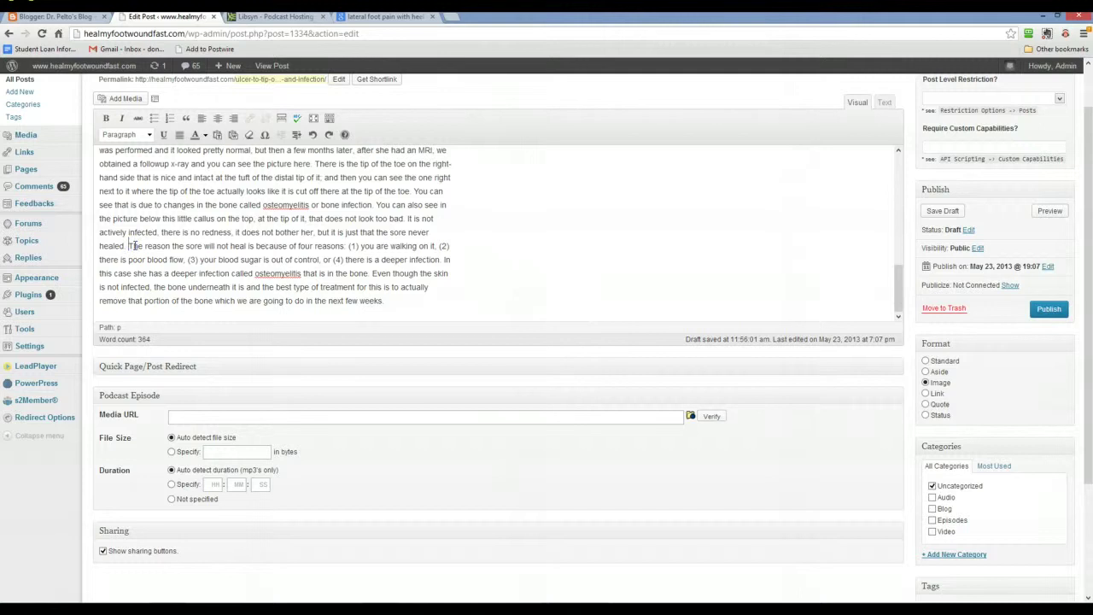
key("Return")
scroll(309, 234, "down", 1)
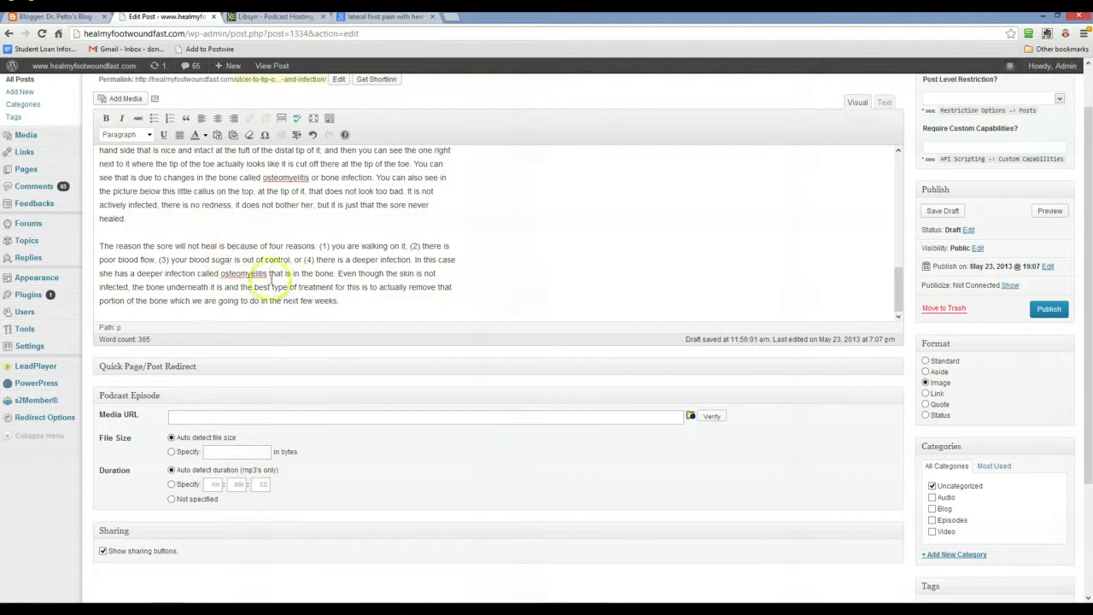
Check the spelling suggestions for "osteomyelitis" in the last paragraph and look over the draft's images and text.
right_click(237, 273)
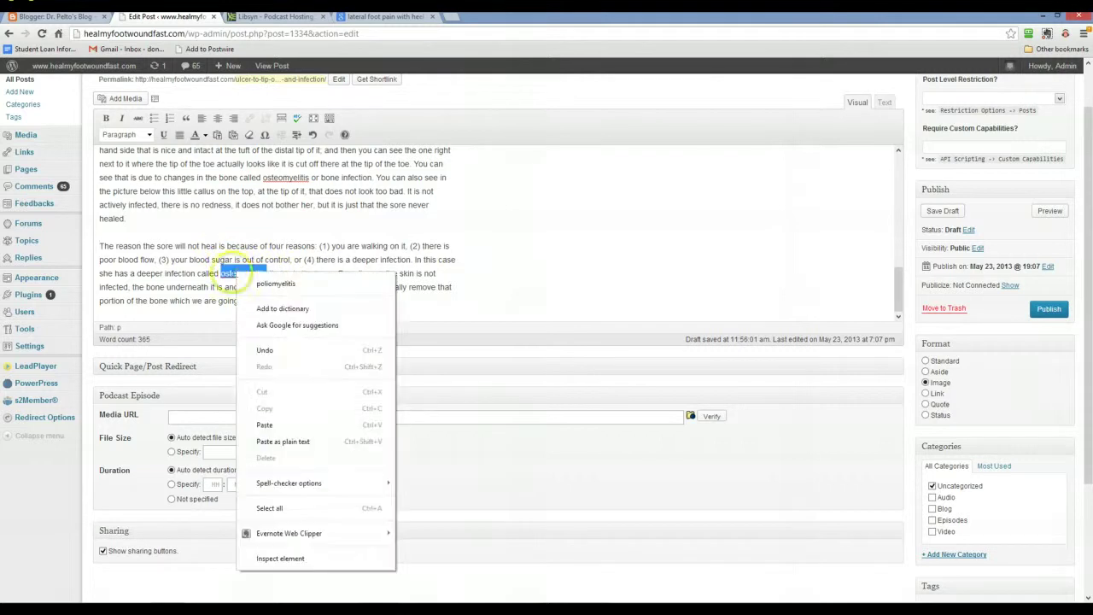
key("Escape")
left_click(350, 272)
scroll(357, 274, "down", 1)
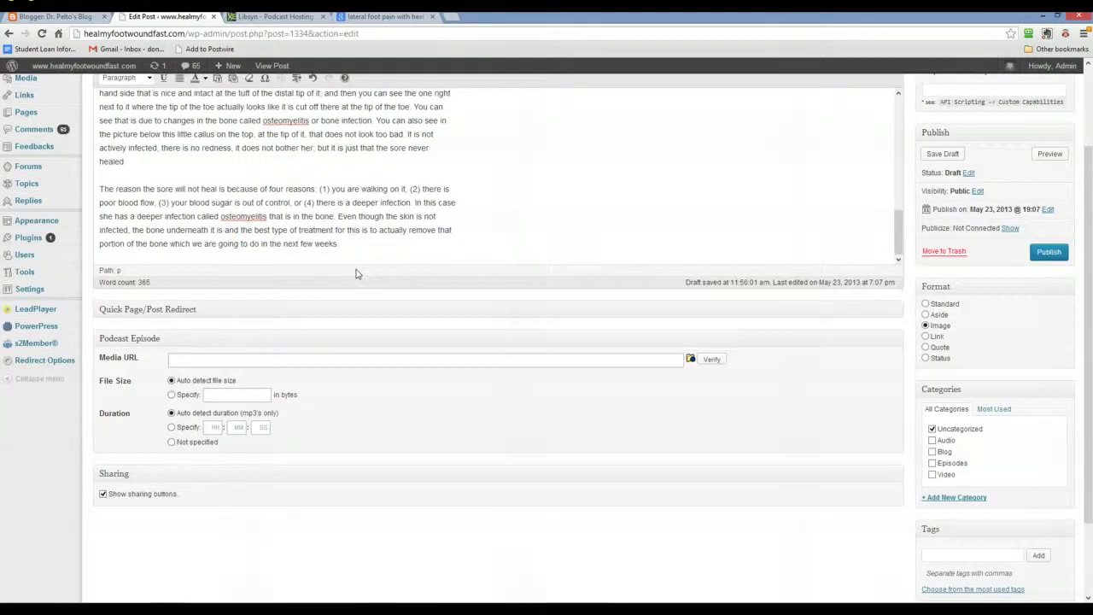
scroll(357, 274, "up", 10)
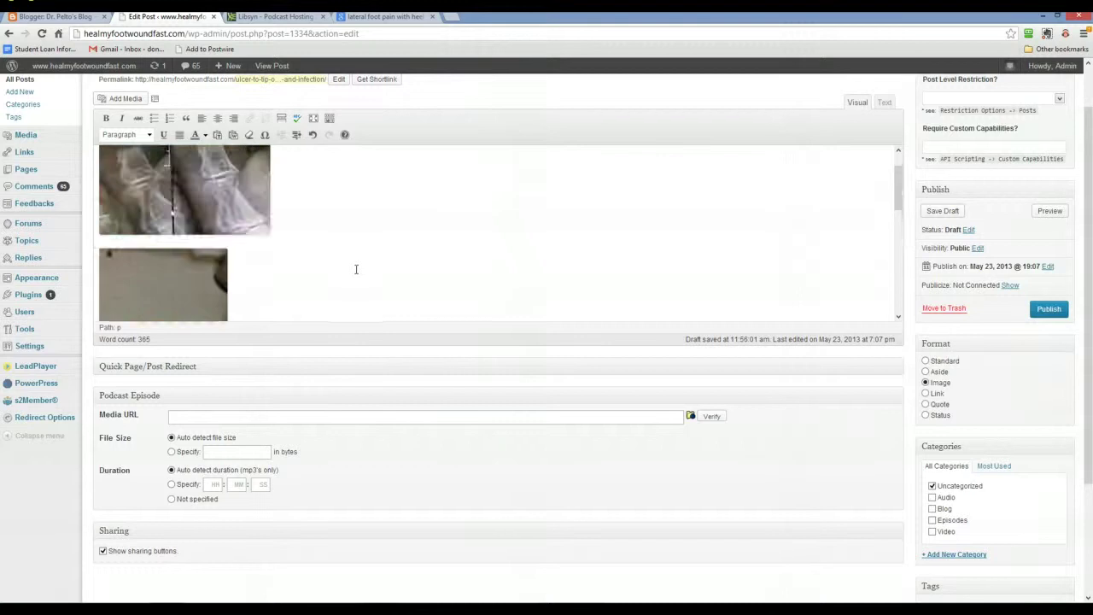
scroll(356, 269, "down", 3)
scroll(366, 261, "up", 5)
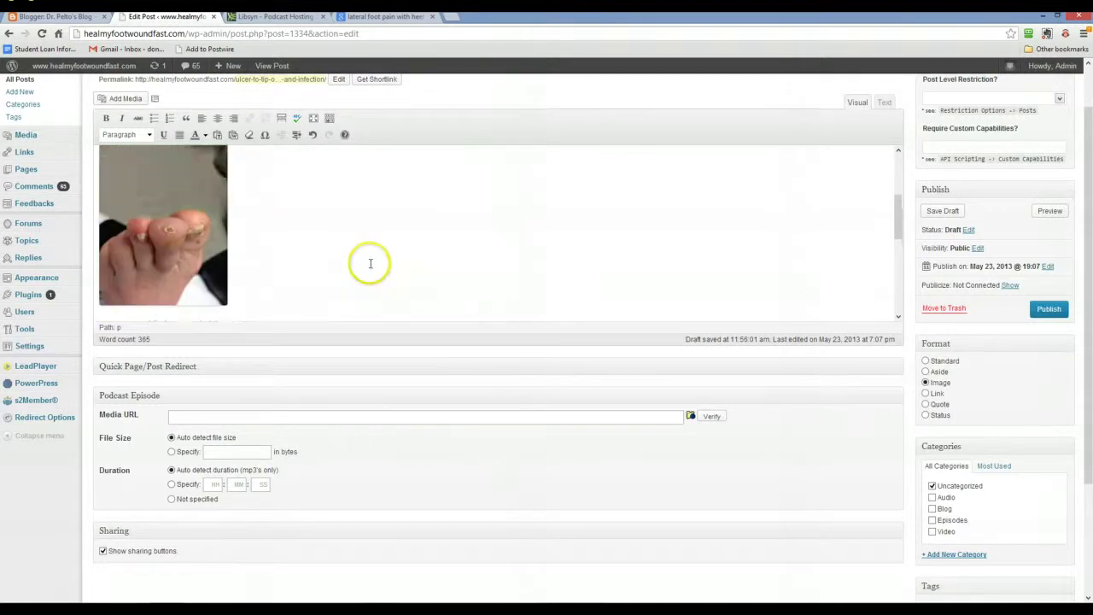
scroll(270, 273, "down", 8)
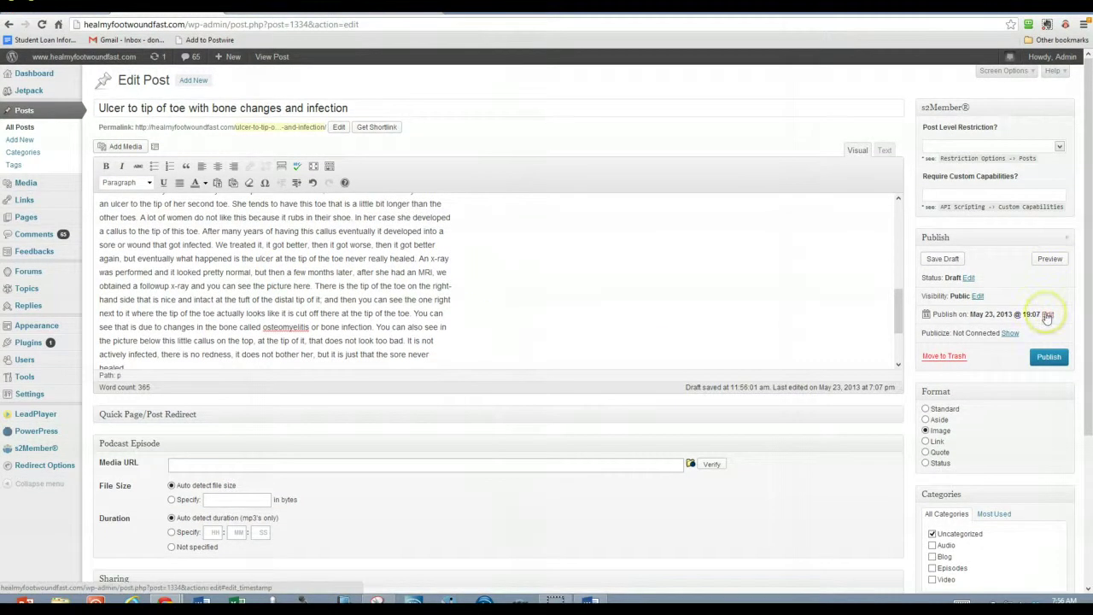
Schedule the post's publish date for May 23, 2013 at 9:00.
left_click(1047, 316)
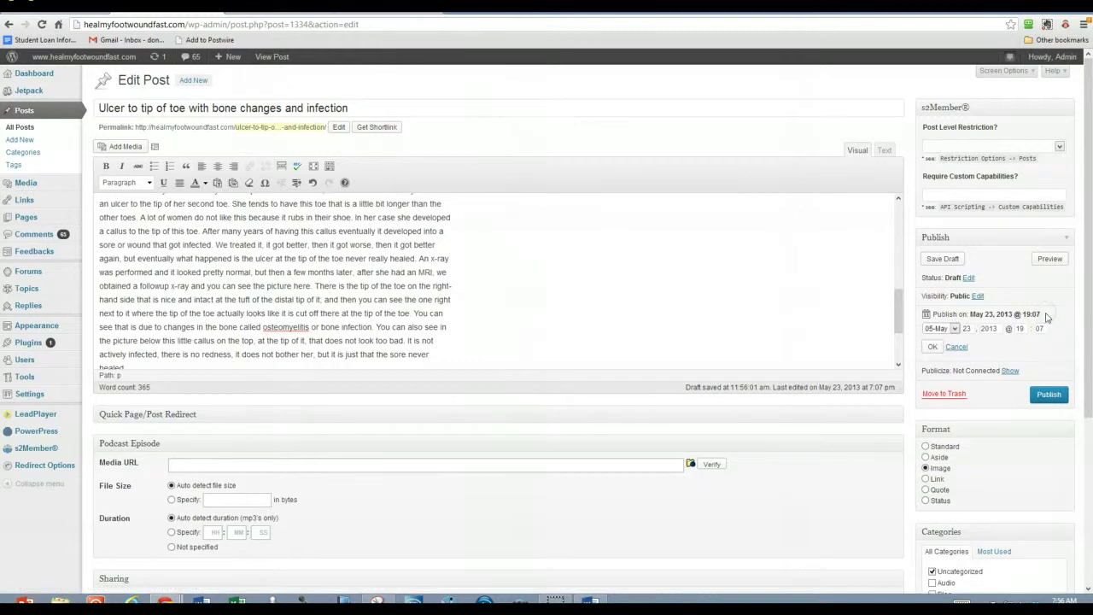
left_click(951, 329)
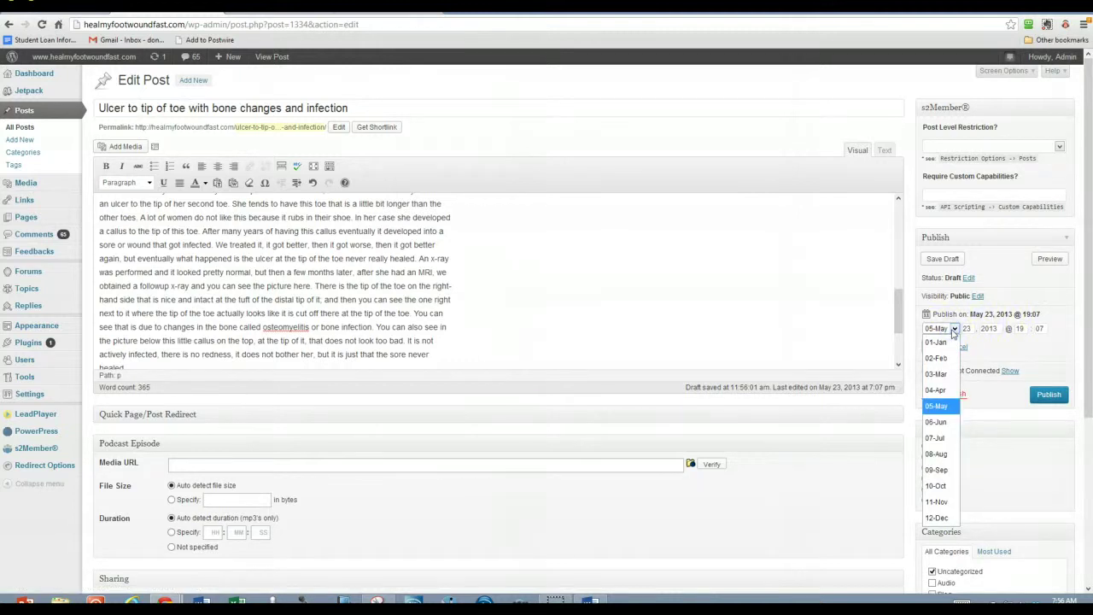
left_click(935, 406)
left_click(1019, 328)
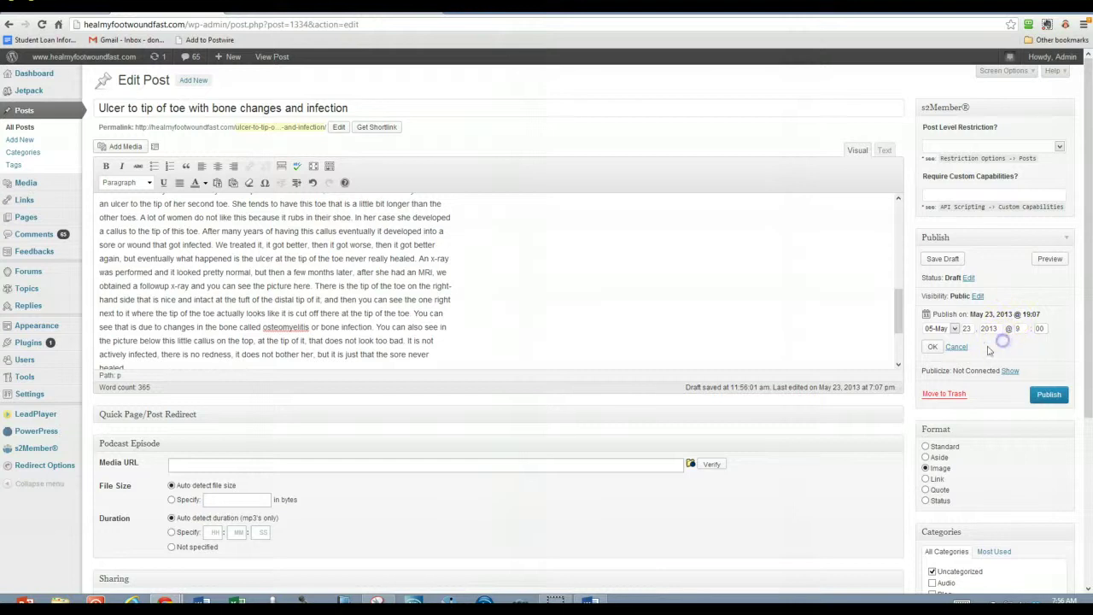
left_click(931, 348)
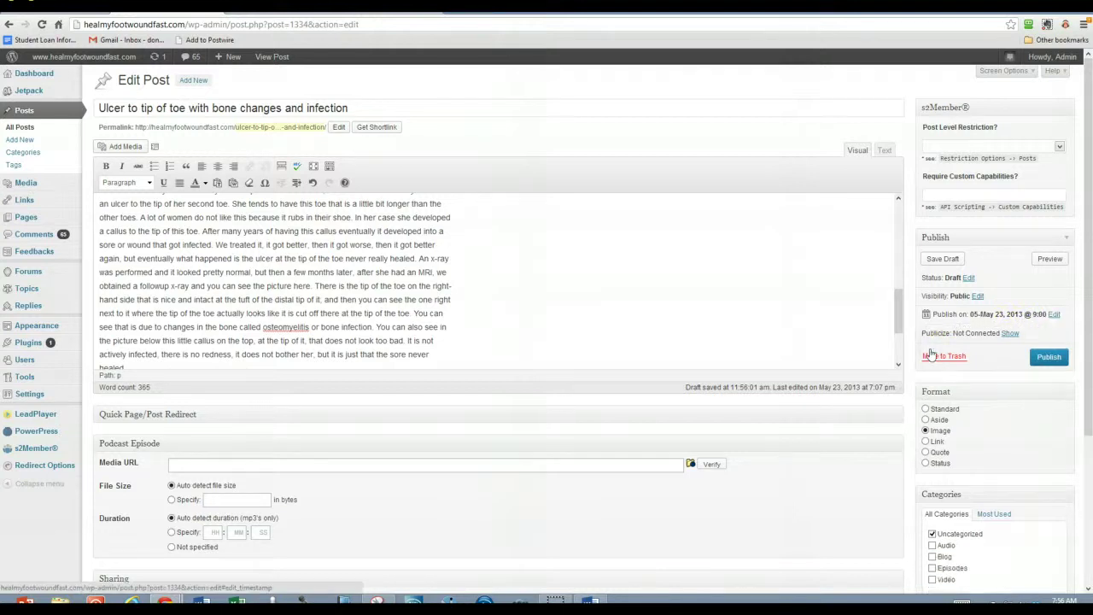
Set the post format to Standard.
left_click(926, 430)
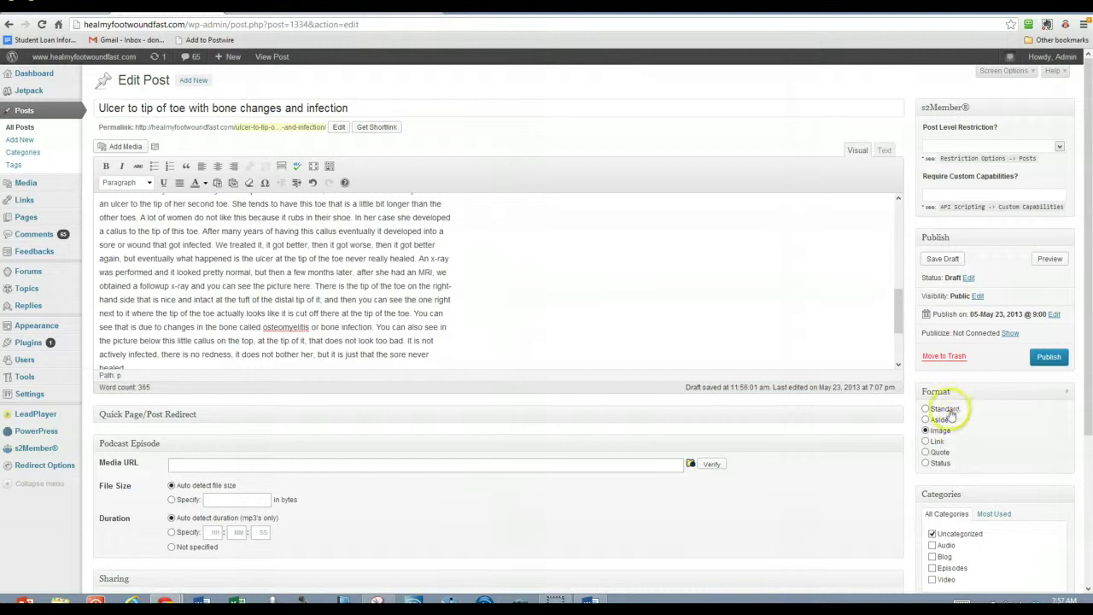
scroll(1008, 410, "down", 2)
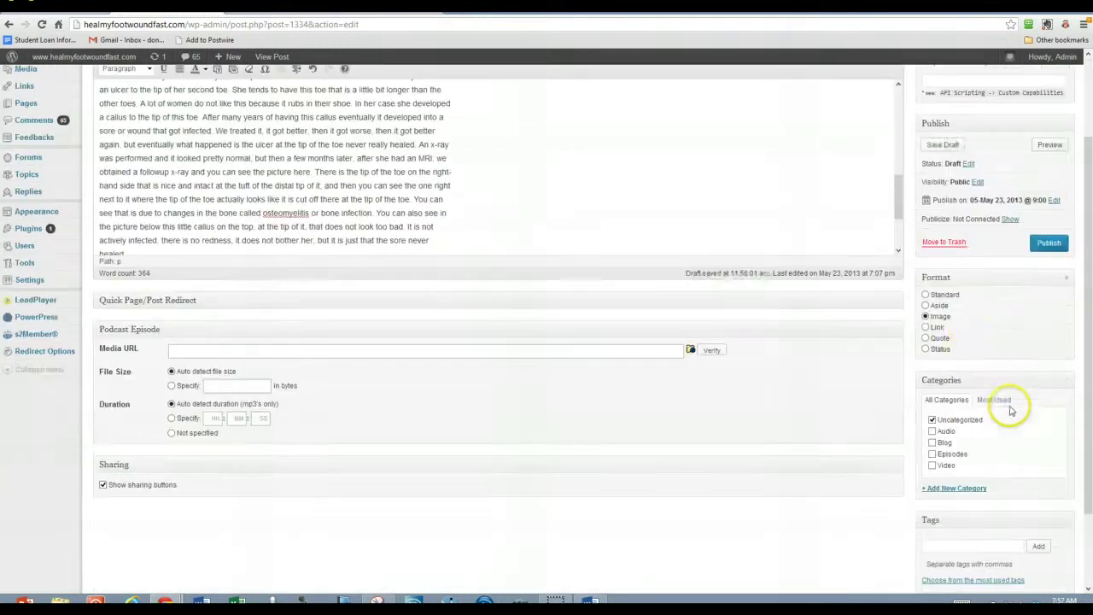
left_click(931, 316)
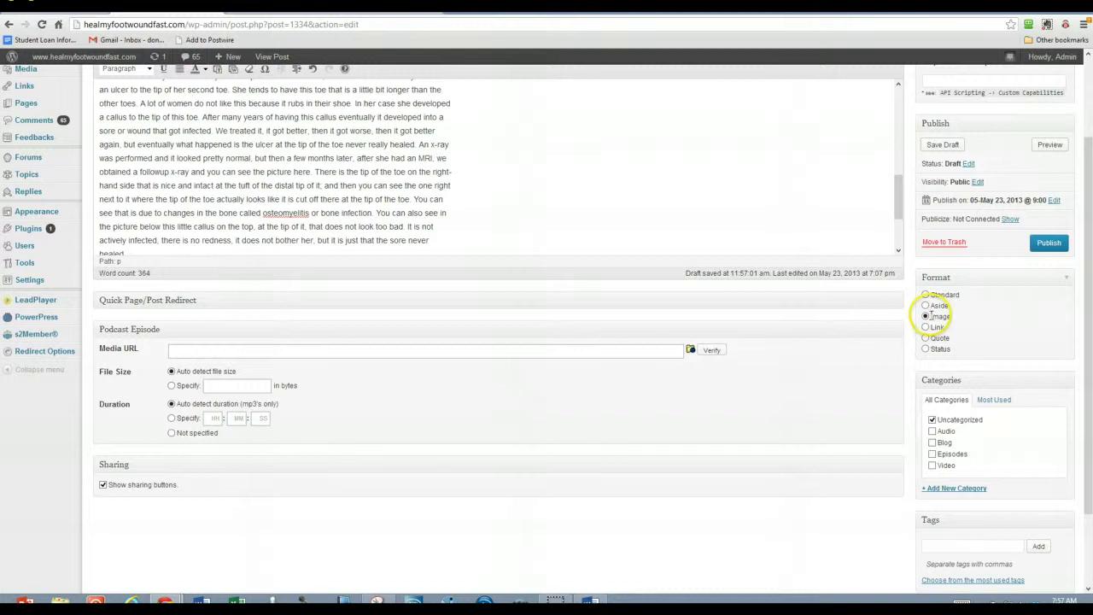
left_click(927, 295)
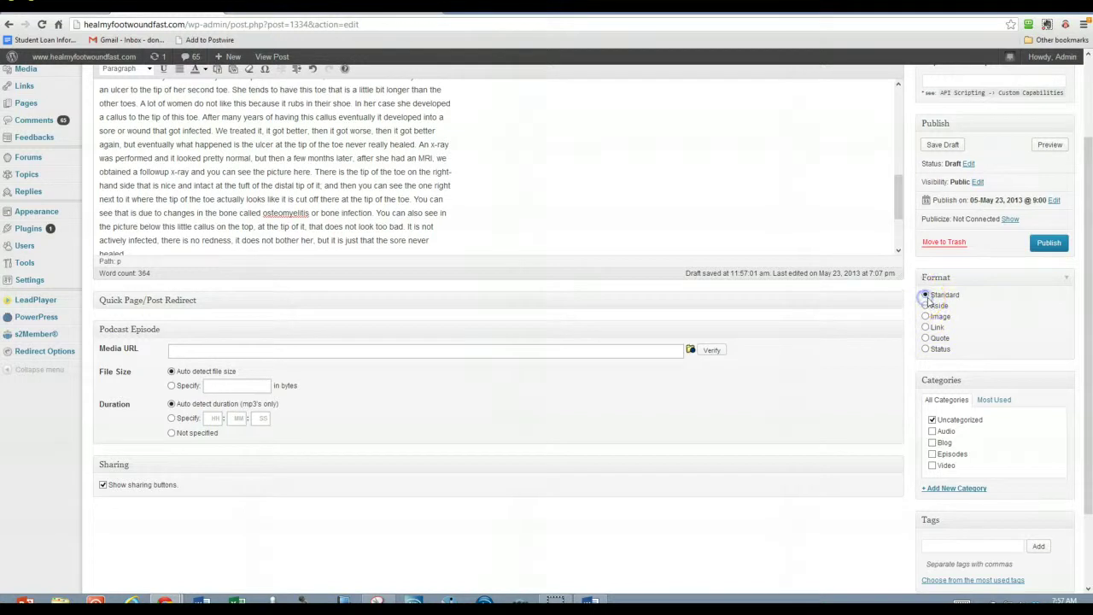
Assign the post to the Blog category instead of Uncategorized.
scroll(1005, 319, "down", 1)
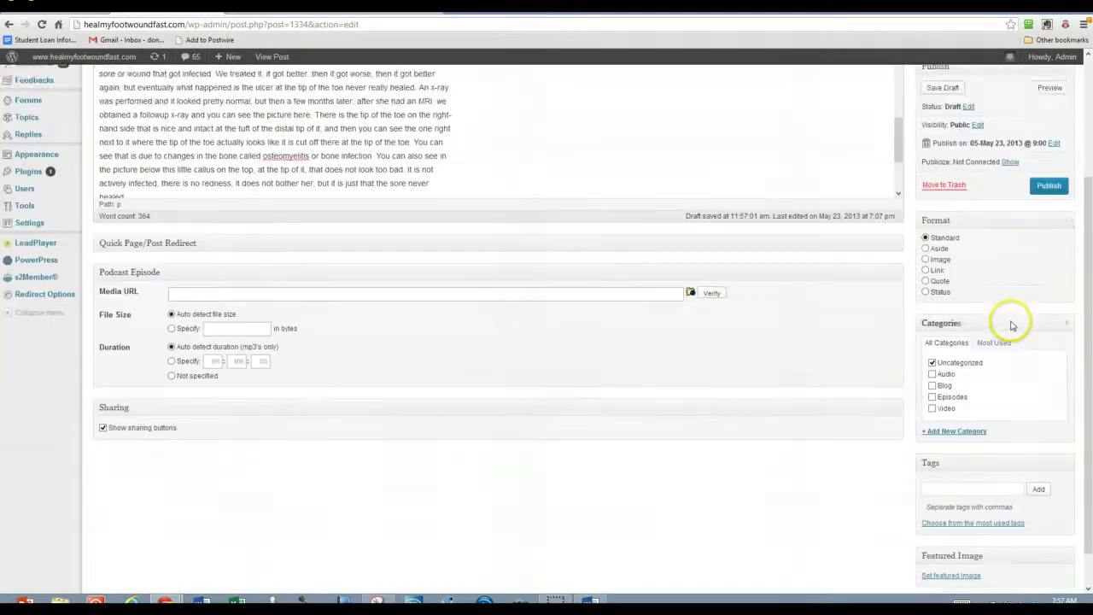
scroll(1010, 318, "down", 1)
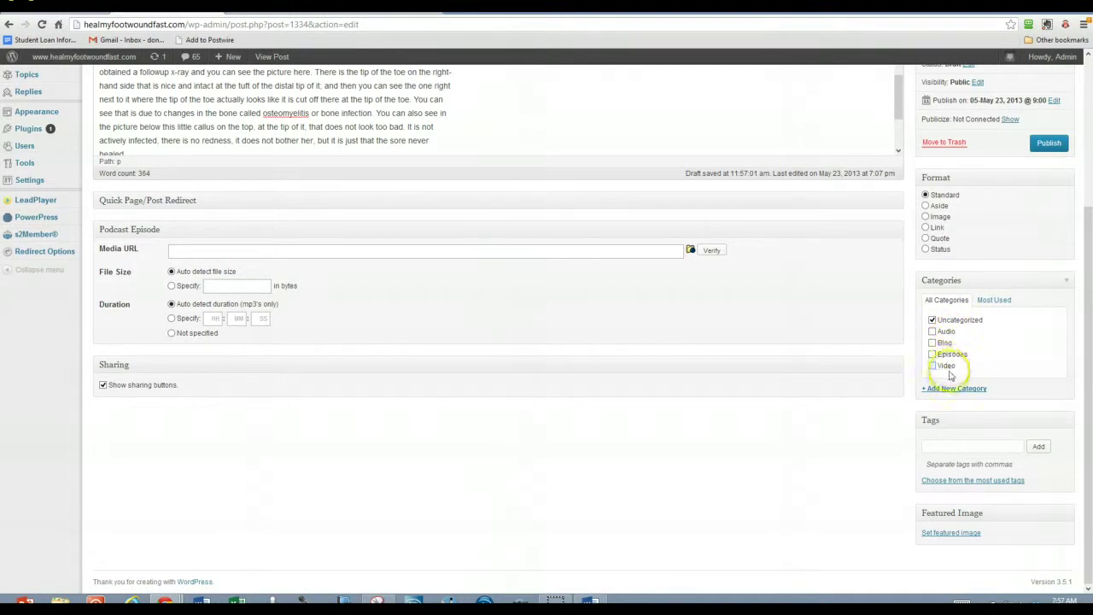
left_click(932, 320)
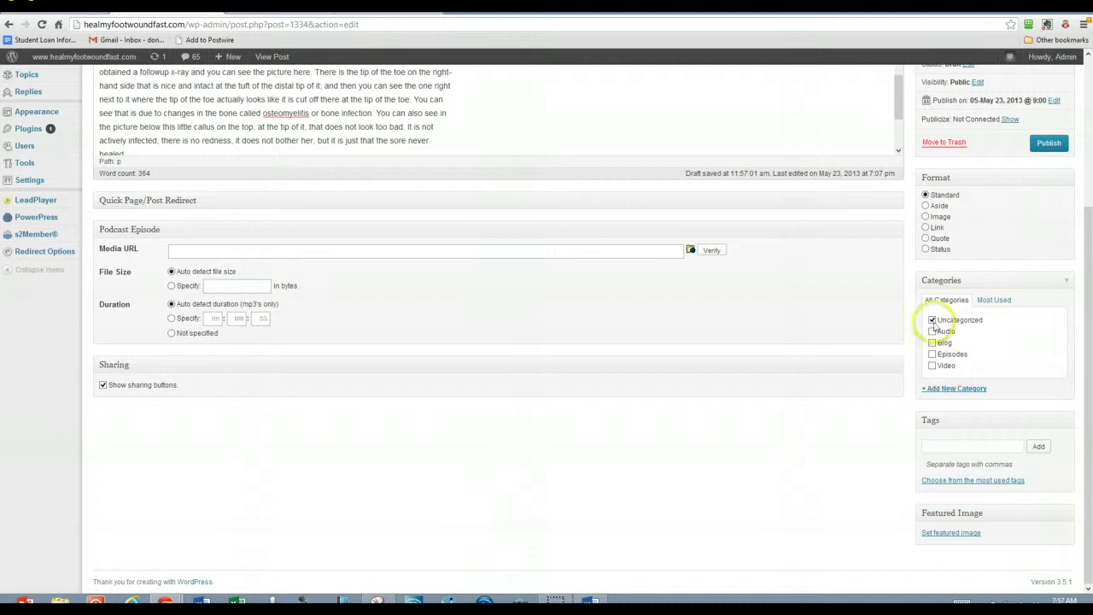
left_click(932, 331)
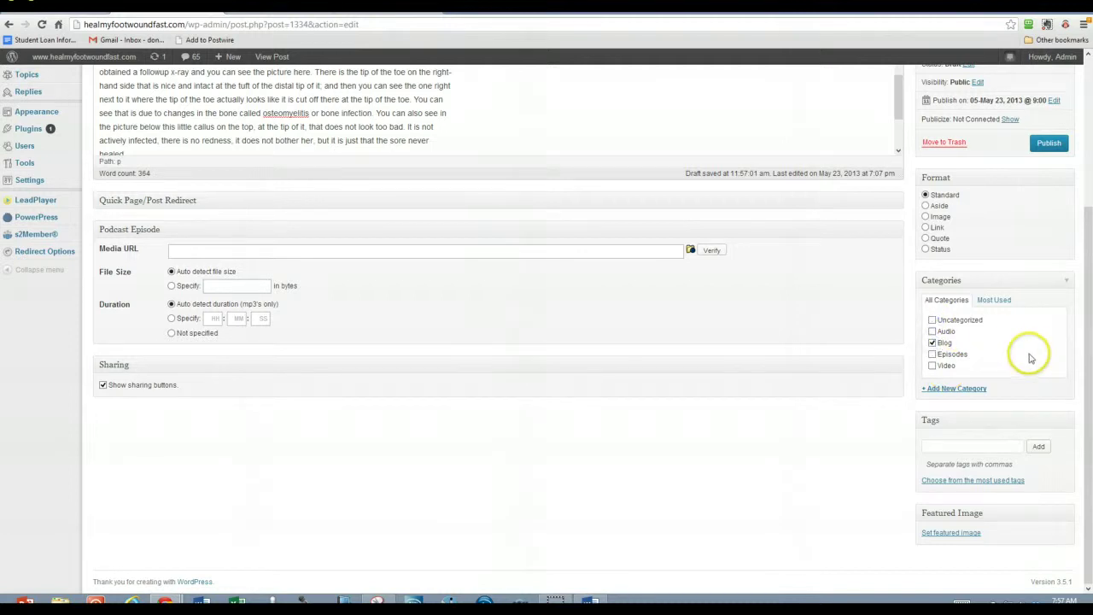
left_click(957, 445)
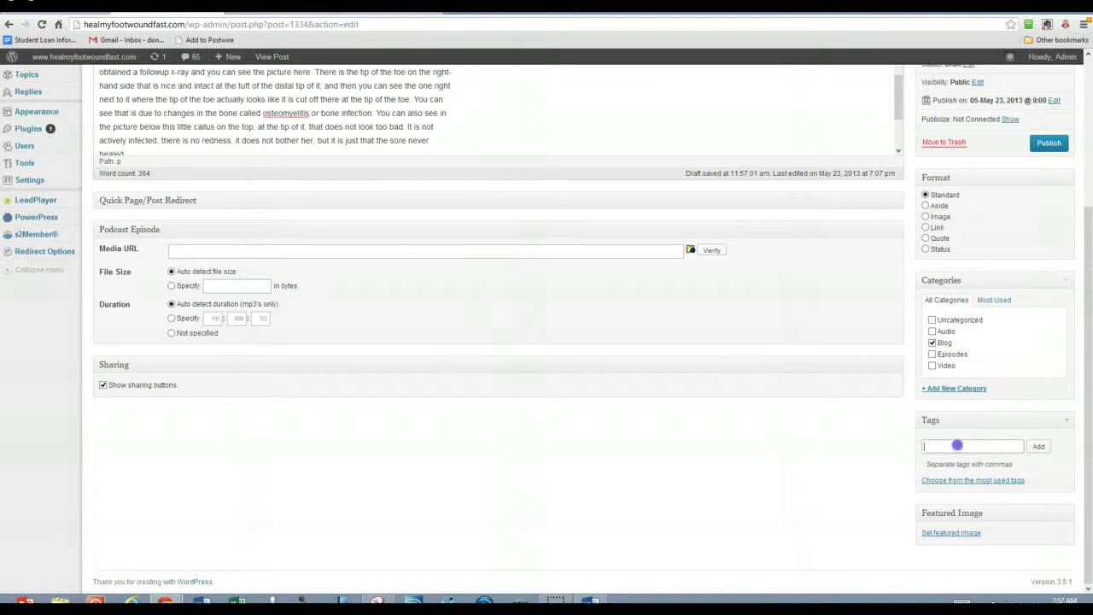
left_click(982, 479)
scroll(982, 480, "down", 1)
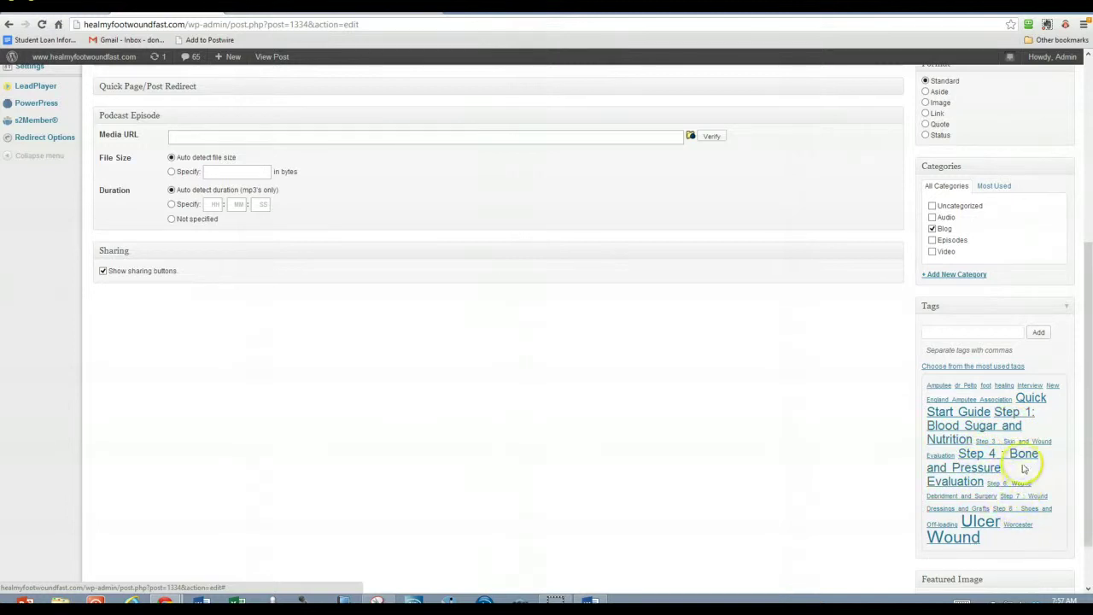
left_click(958, 332)
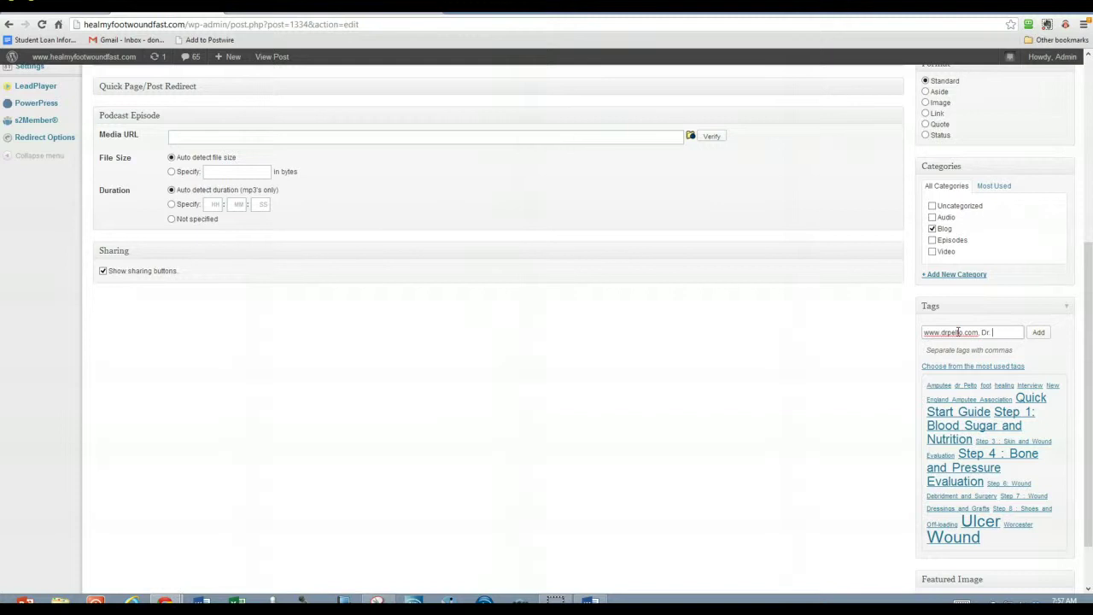
type("Pello")
type(", ")
type("www.h")
type("ealmyfoot")
type("woundfast")
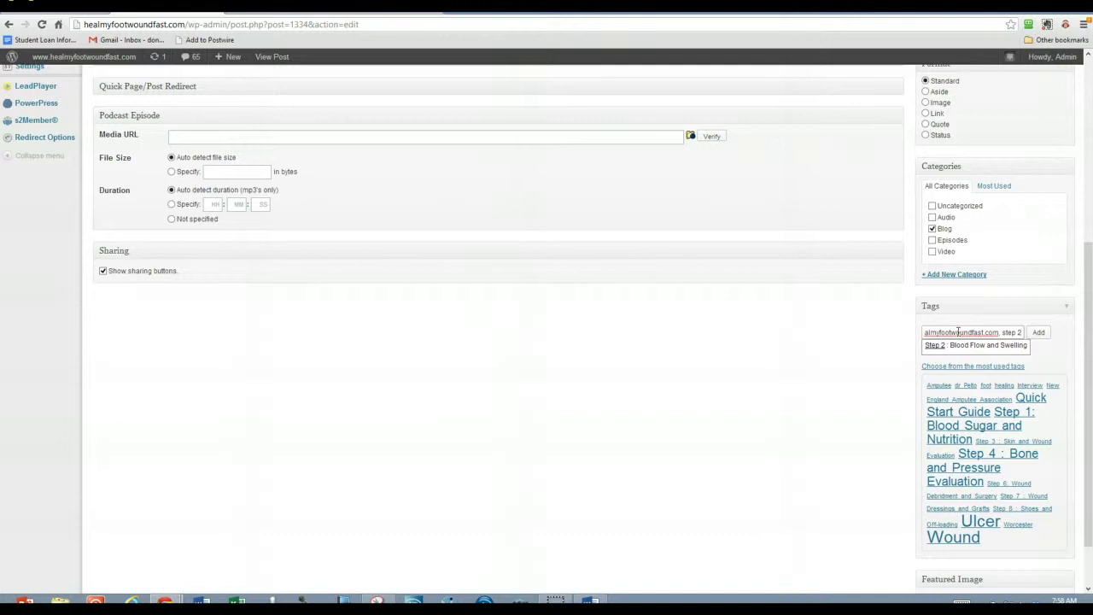
Add the suggested tags "Step 4 : Bone and Pressure Evaluation" and "Step 6: Wound Debridment and Surgery" to the tag entry.
type("3")
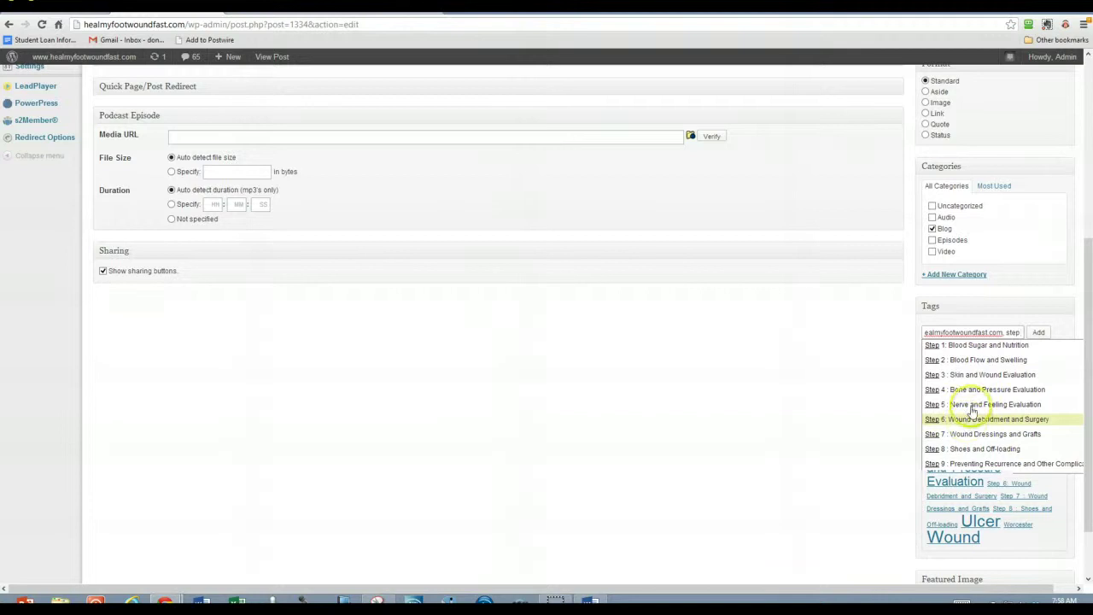
left_click(973, 391)
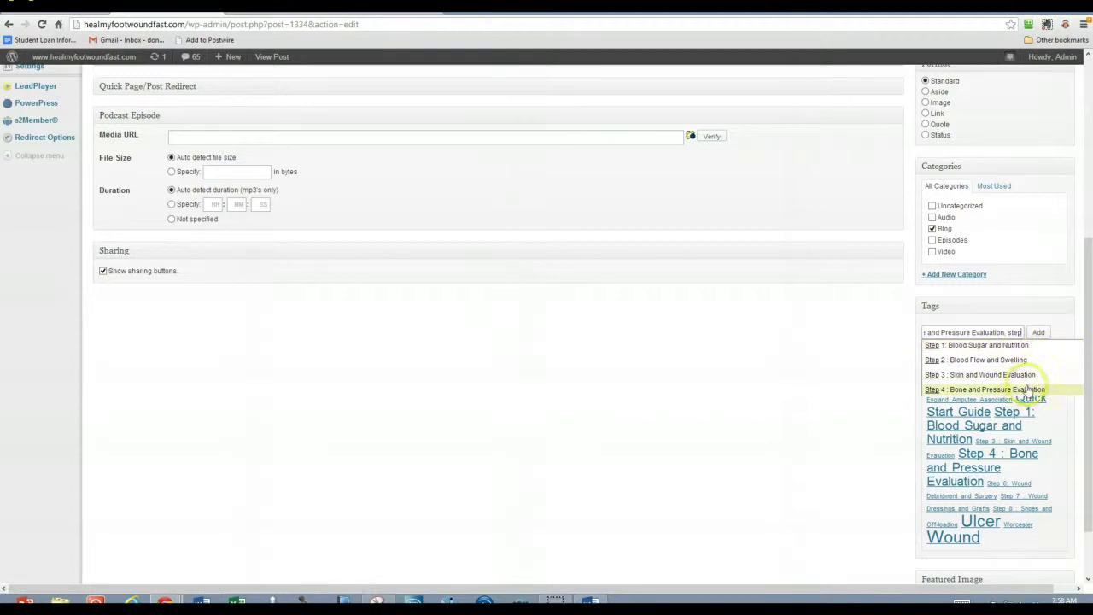
scroll(1028, 391, "down", 1)
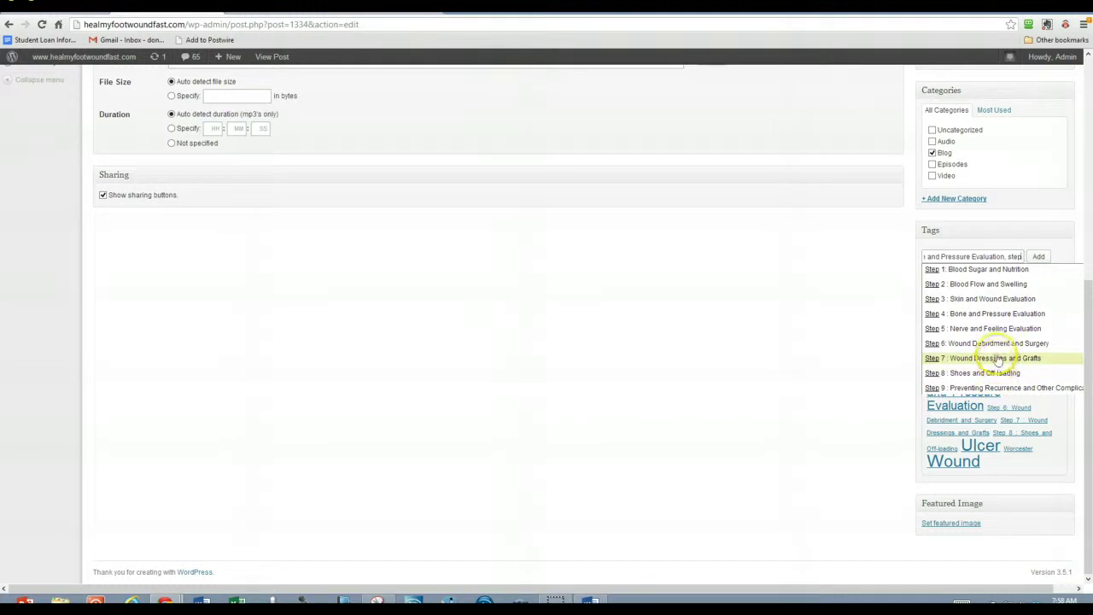
left_click(996, 343)
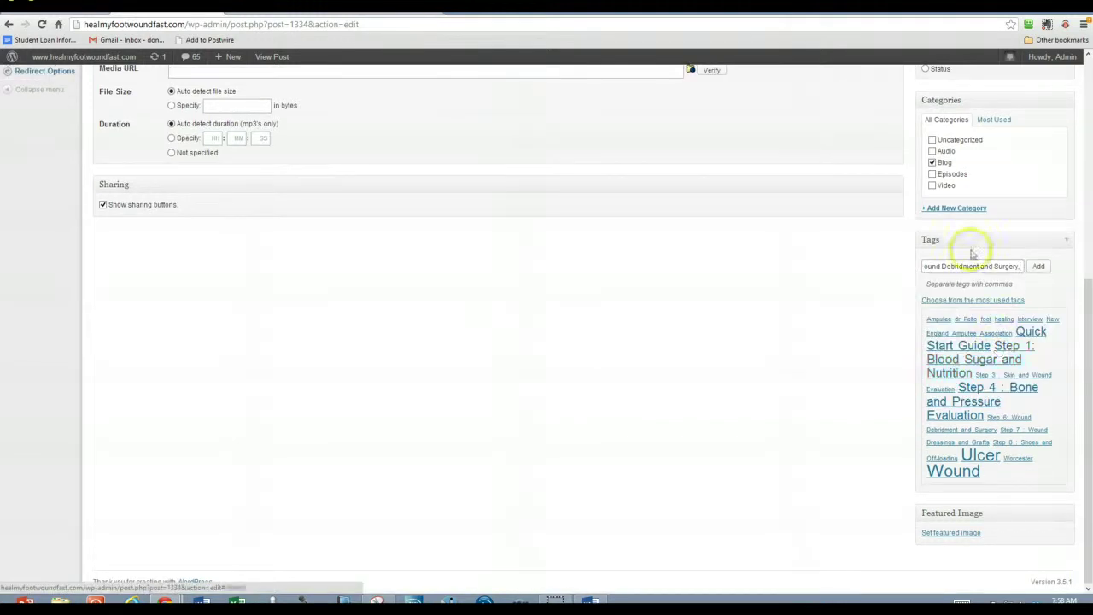
scroll(541, 264, "up", 4)
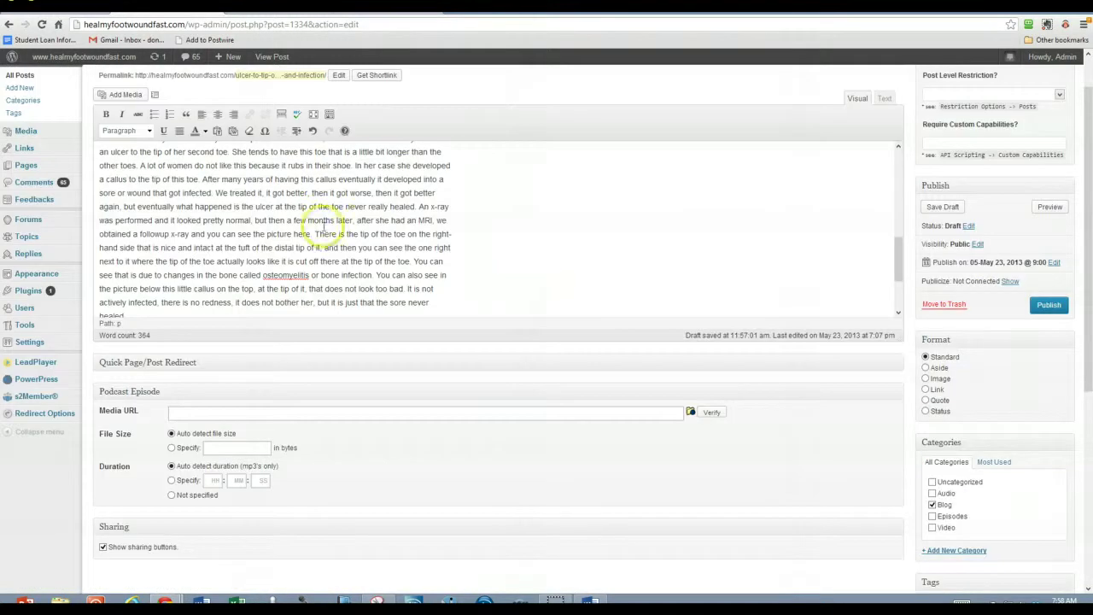
scroll(369, 229, "down", 5)
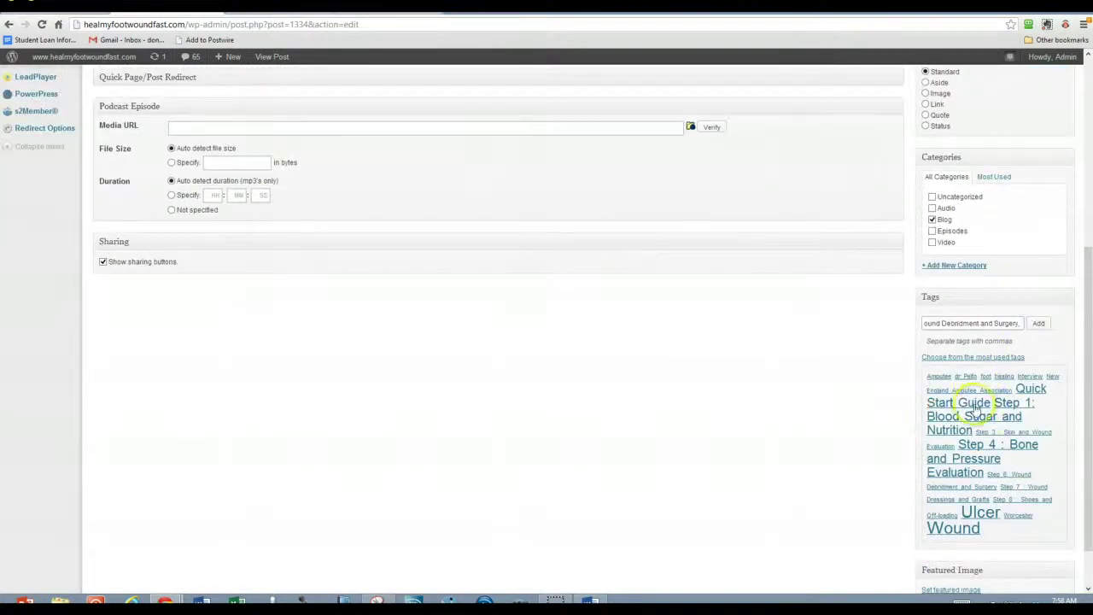
scroll(971, 398, "down", 1)
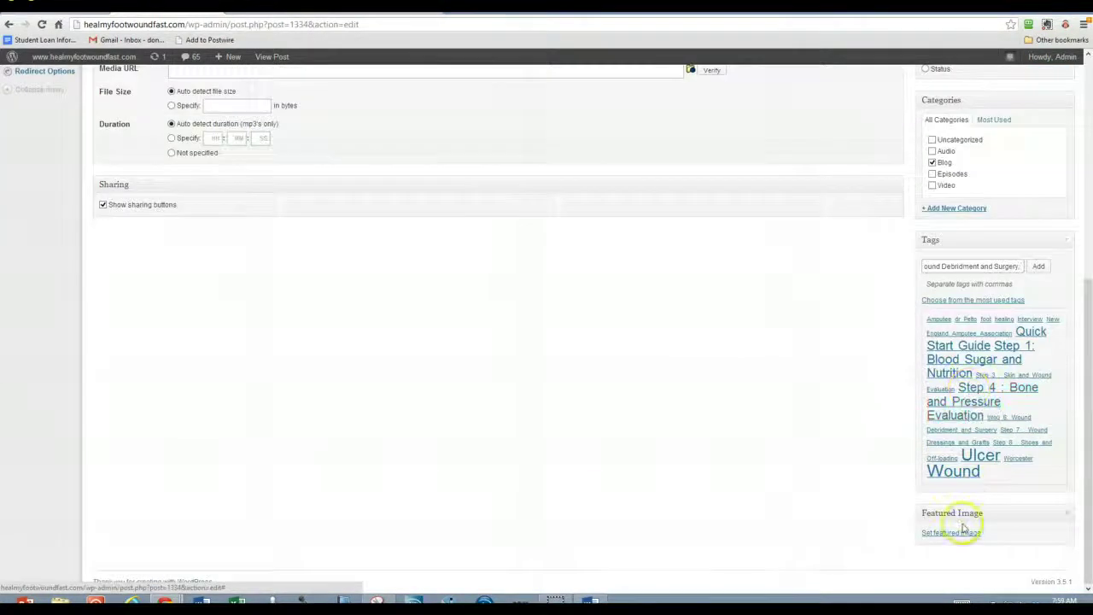
scroll(973, 513, "up", 4)
scroll(980, 500, "up", 2)
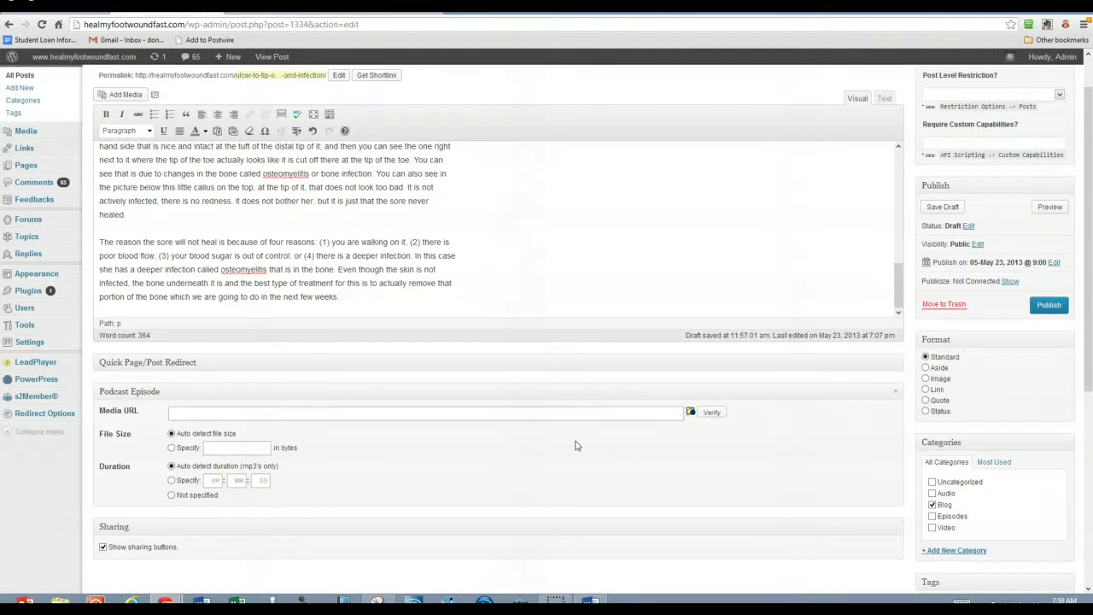
Switch to the Libsyn podcast hosting site and open its login page.
left_click(451, 331)
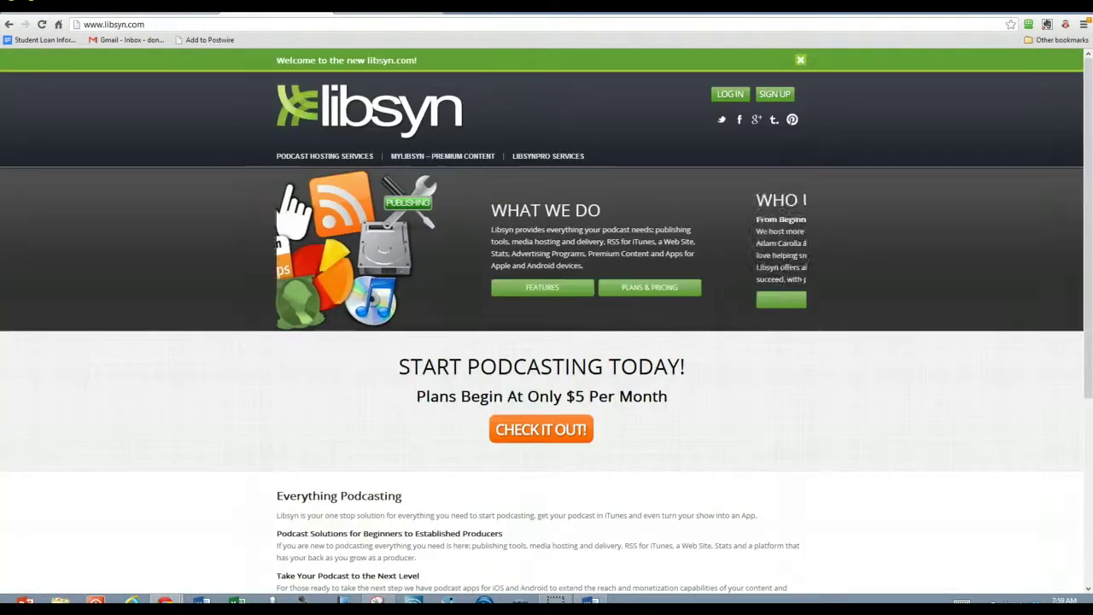
left_click(732, 95)
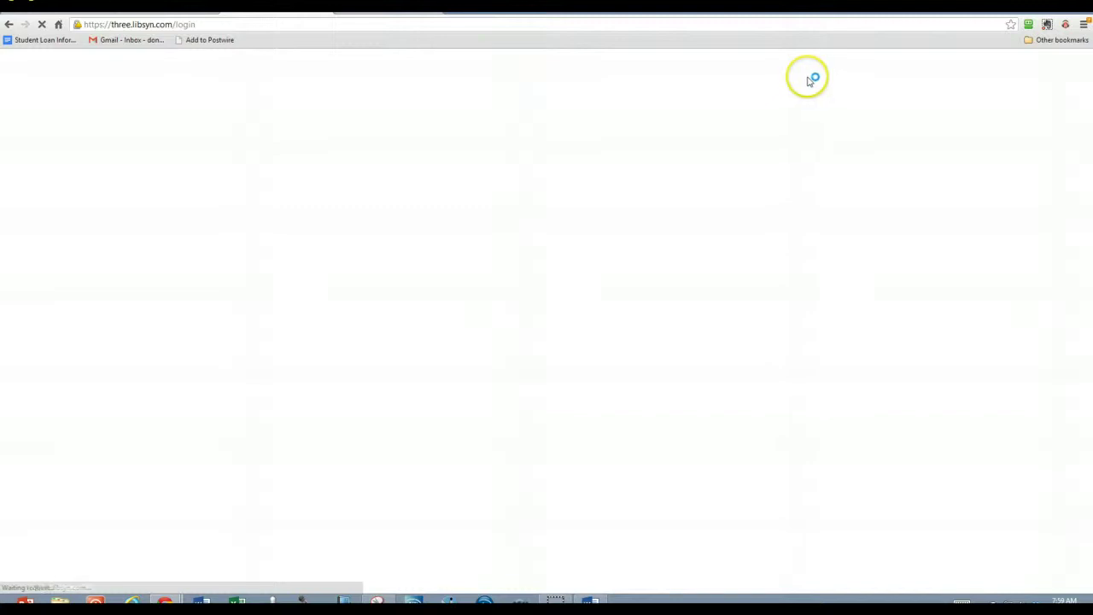
Log in to Libsyn with the saved Libsyn login and open the show's previous posts.
left_click(1028, 25)
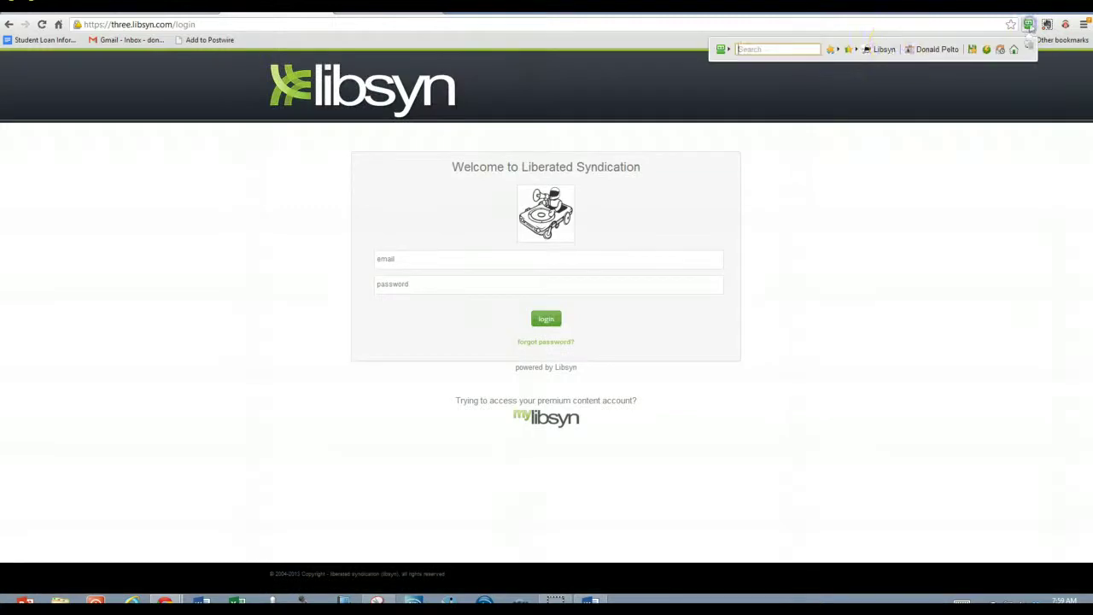
left_click(895, 44)
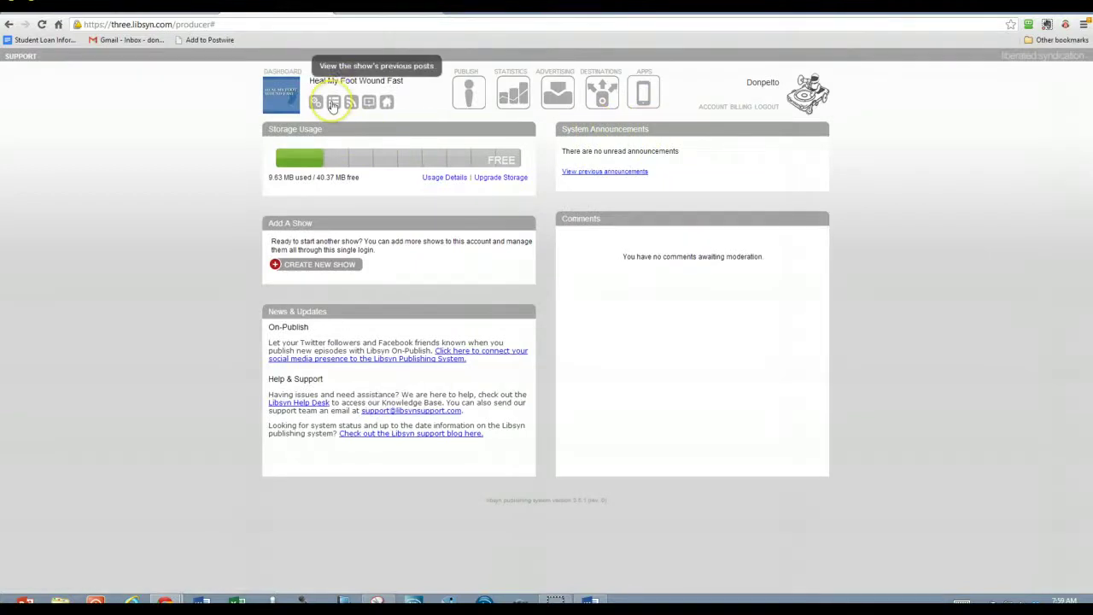
left_click(334, 103)
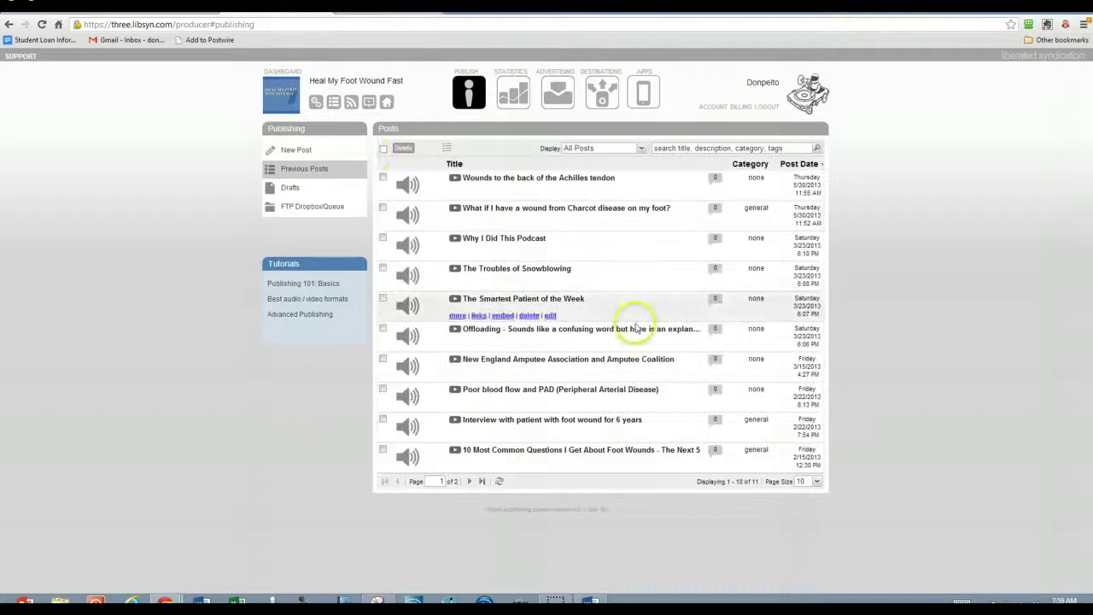
Copy the direct download URL of the "Wounds to the back of the Achilles tendon" episode and dismiss its links.
mouse_move(521, 188)
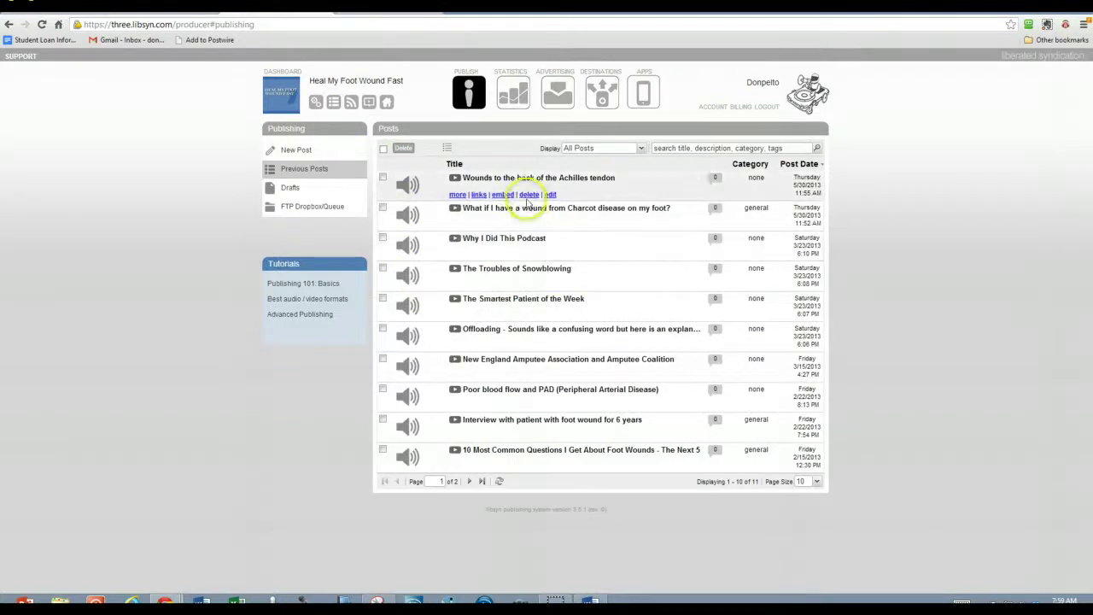
left_click(479, 196)
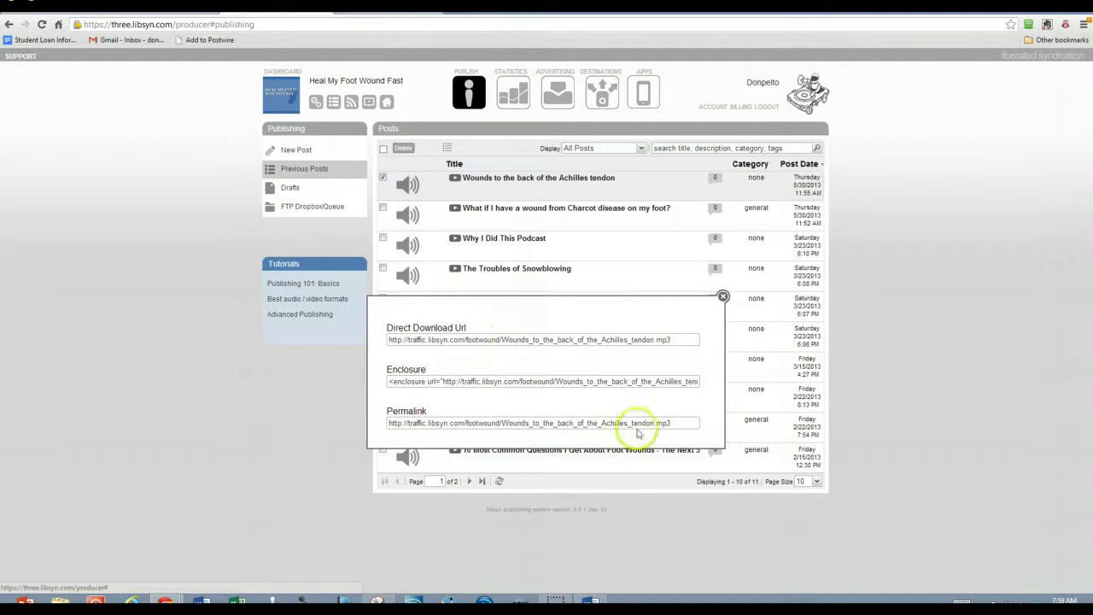
left_click(657, 344)
key("ctrl+c")
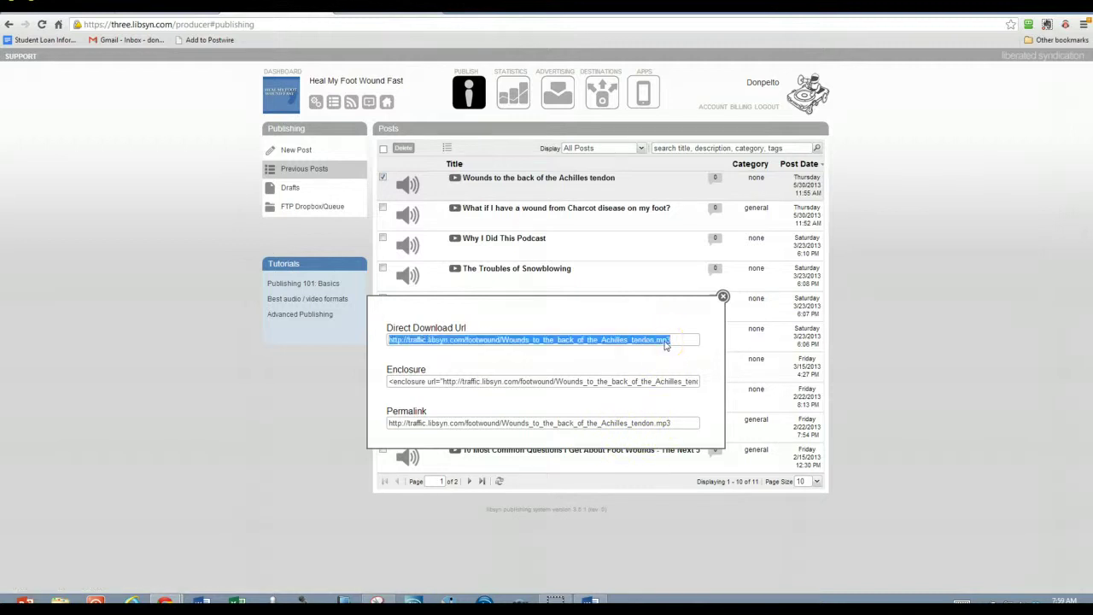
left_click(722, 298)
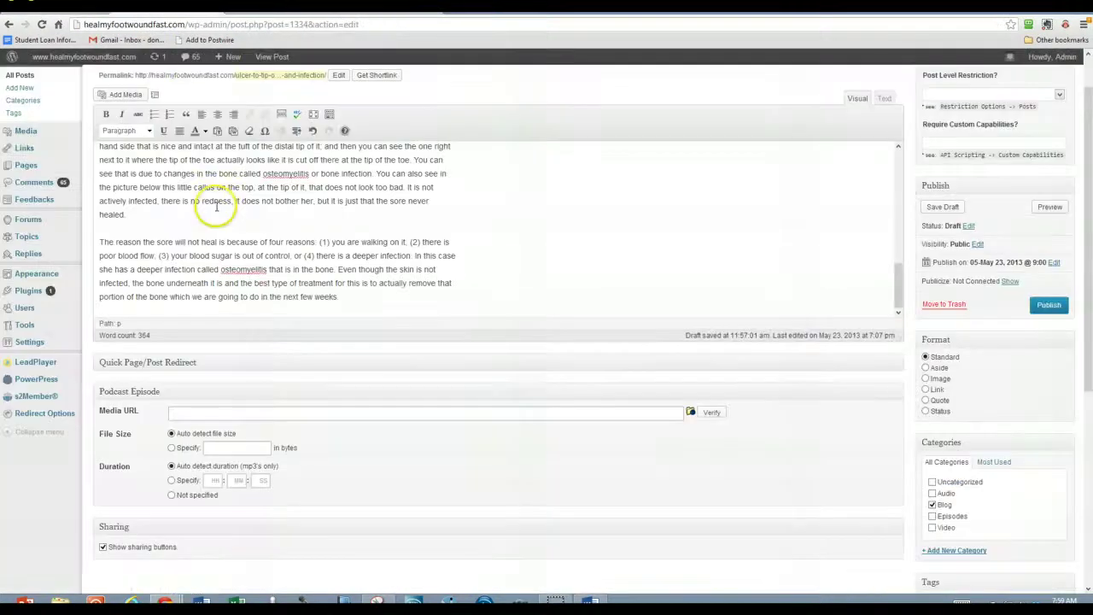
In the WordPress post's podcast episode settings, enter the copied Libsyn MP3 address as the media URL and verify it.
left_click(203, 413)
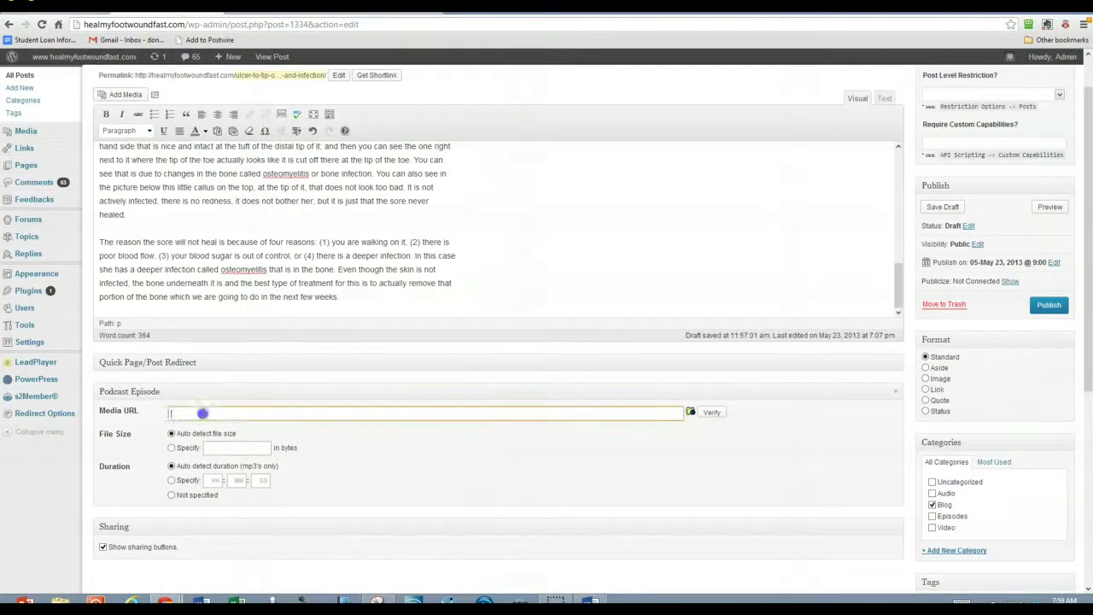
key("ctrl+v")
left_click(711, 413)
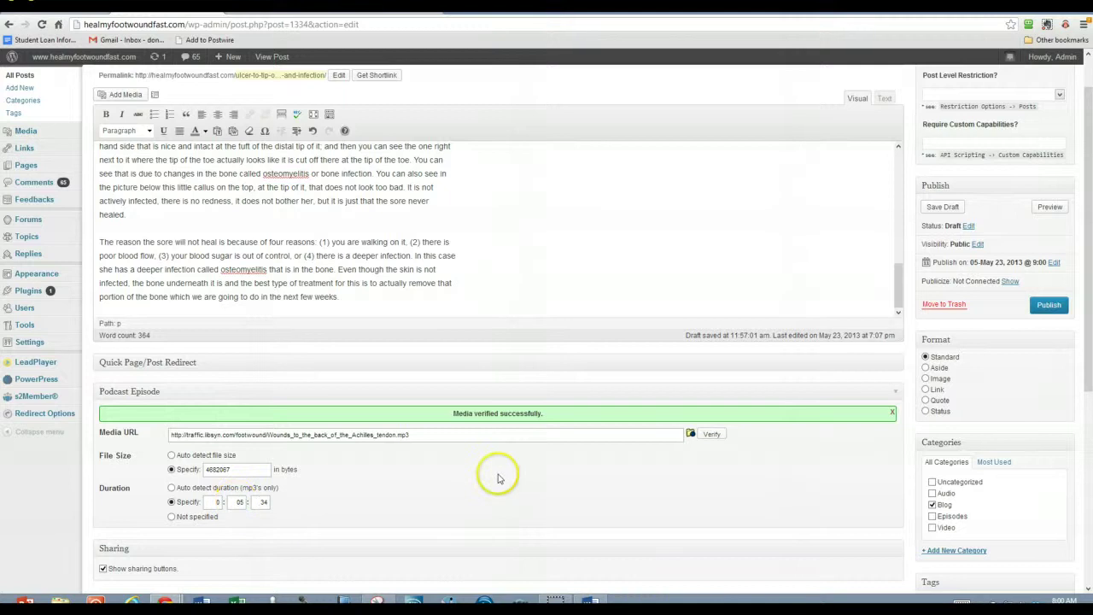
Preview the toe ulcer post, check its images, text, audio player and tags, and close the preview.
scroll(498, 478, "up", 1)
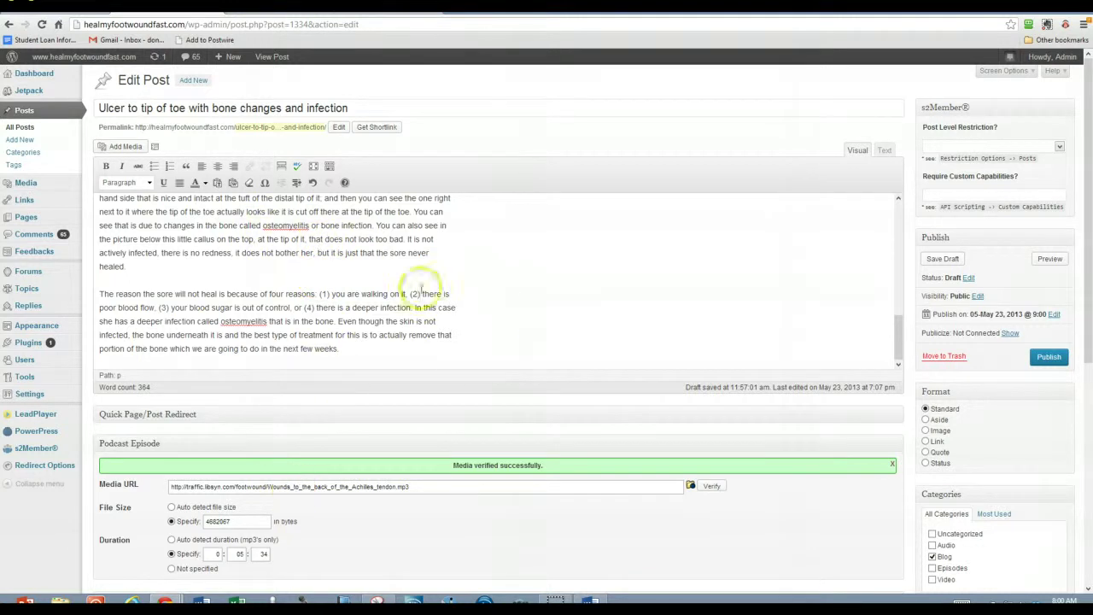
left_click(1045, 258)
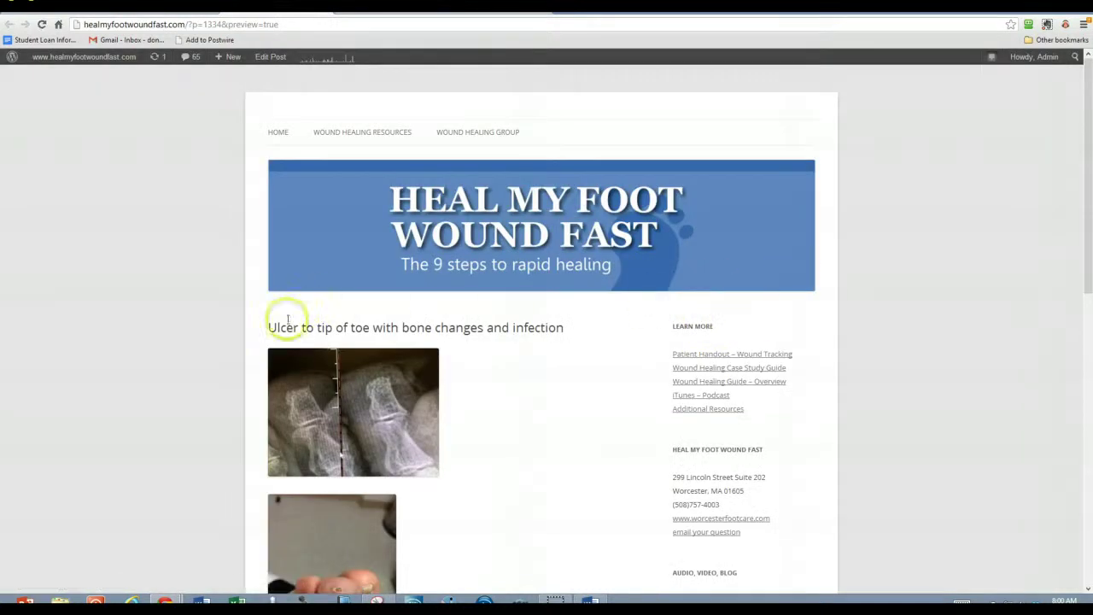
scroll(671, 316, "down", 4)
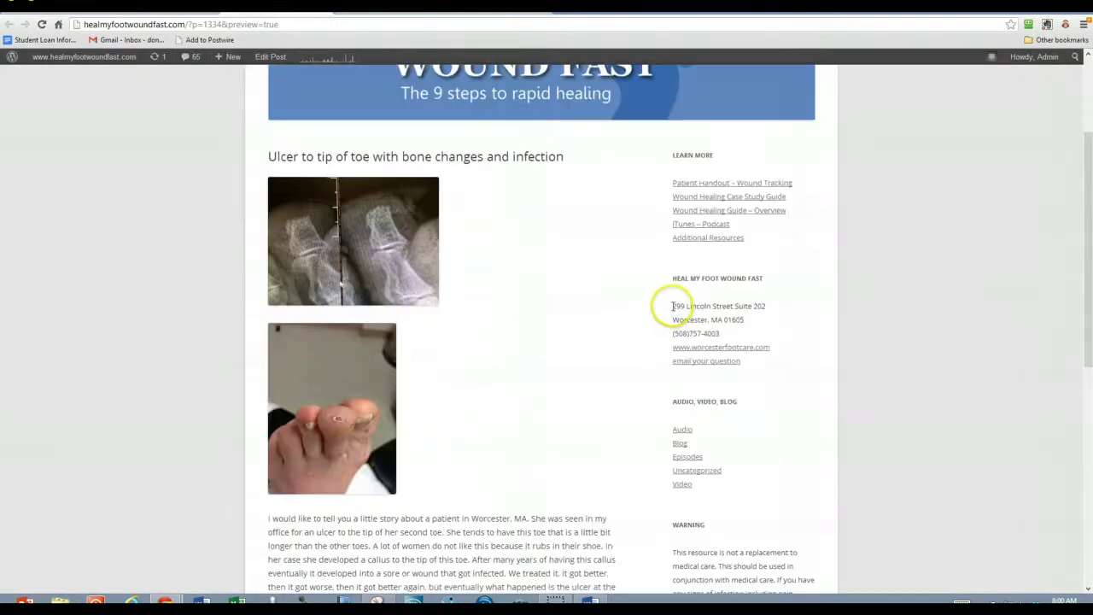
scroll(389, 412, "down", 3)
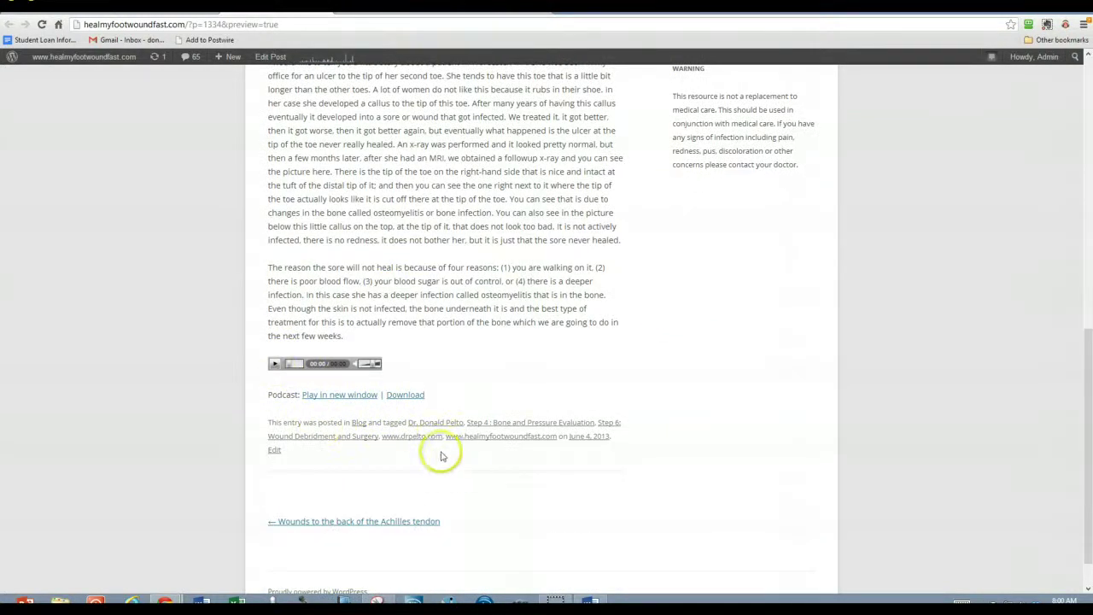
scroll(546, 461, "up", 1)
scroll(549, 464, "up", 7)
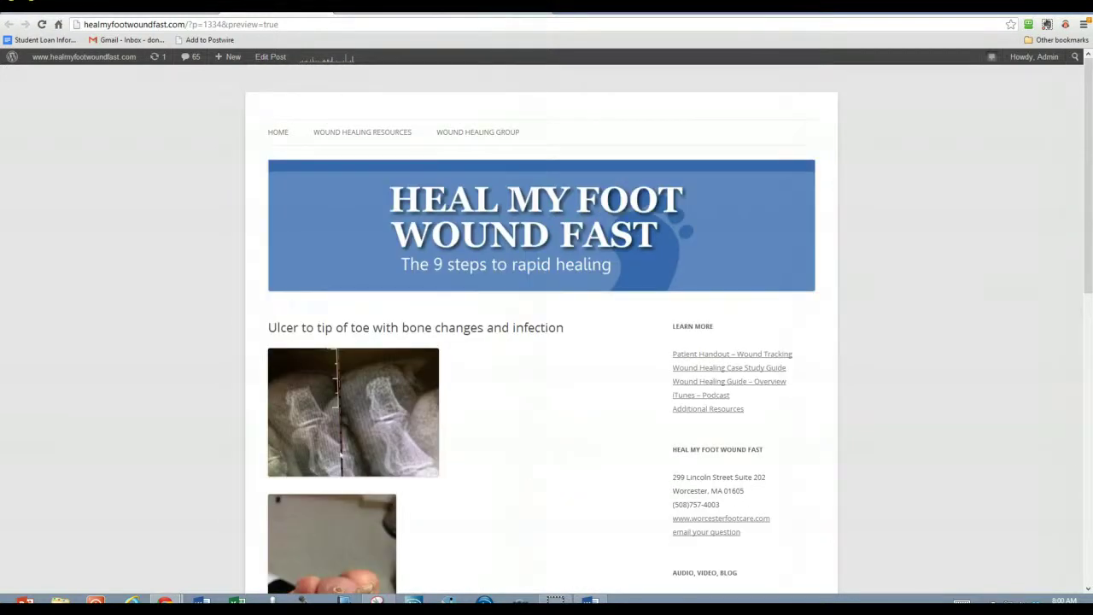
key("ctrl+w")
Clear the podcast episode's media URL, file size and duration, and publish the post.
left_click_drag(409, 487, 138, 466)
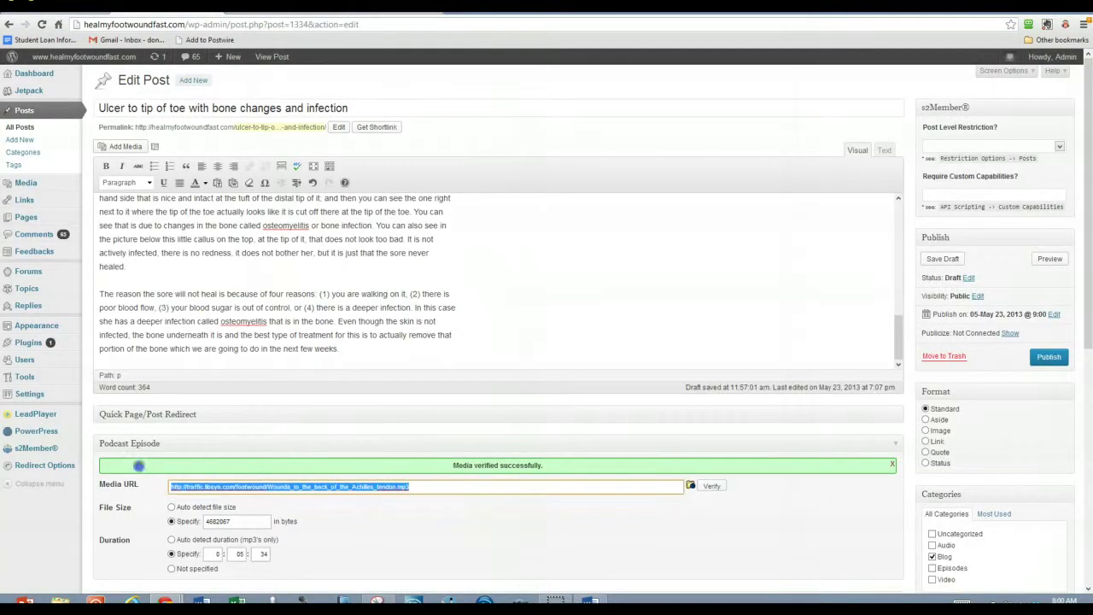
key("BackSpace")
left_click(268, 489)
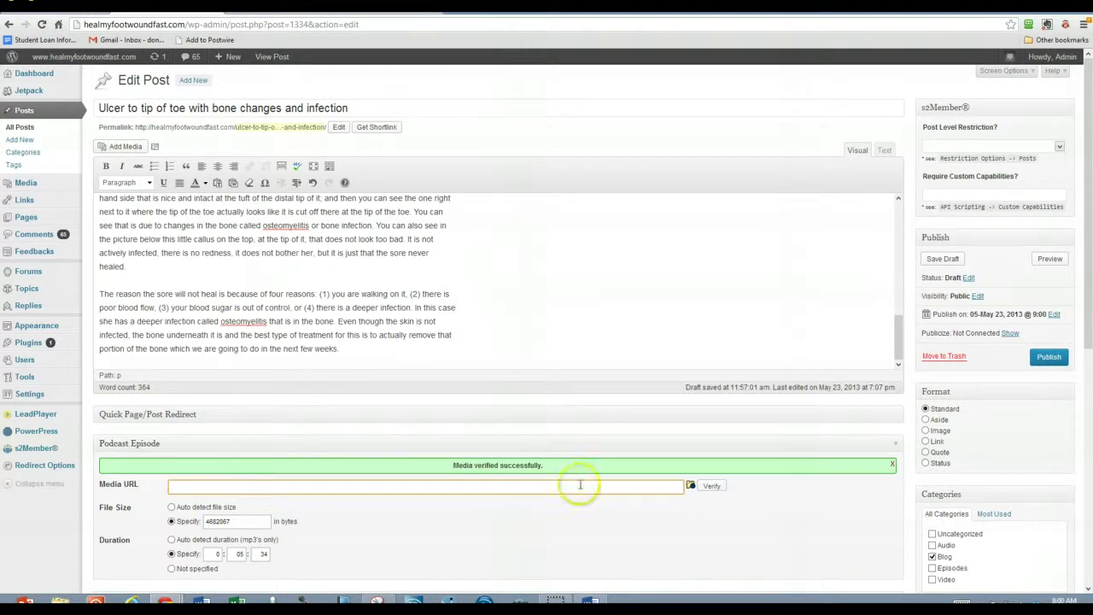
left_click(713, 487)
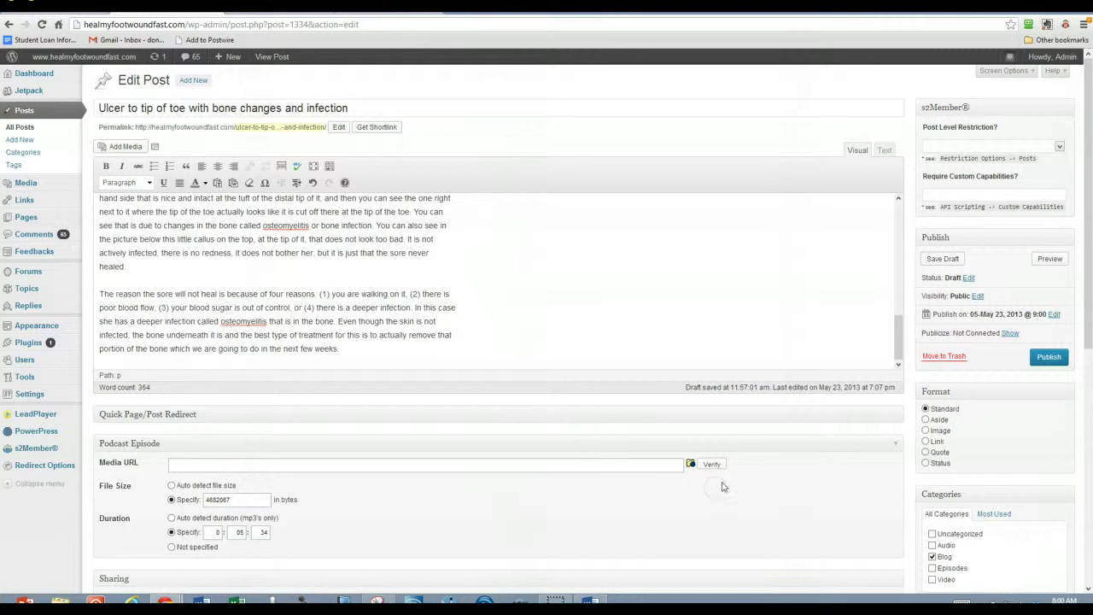
left_click(213, 498)
double_click(212, 499)
key("BackSpace")
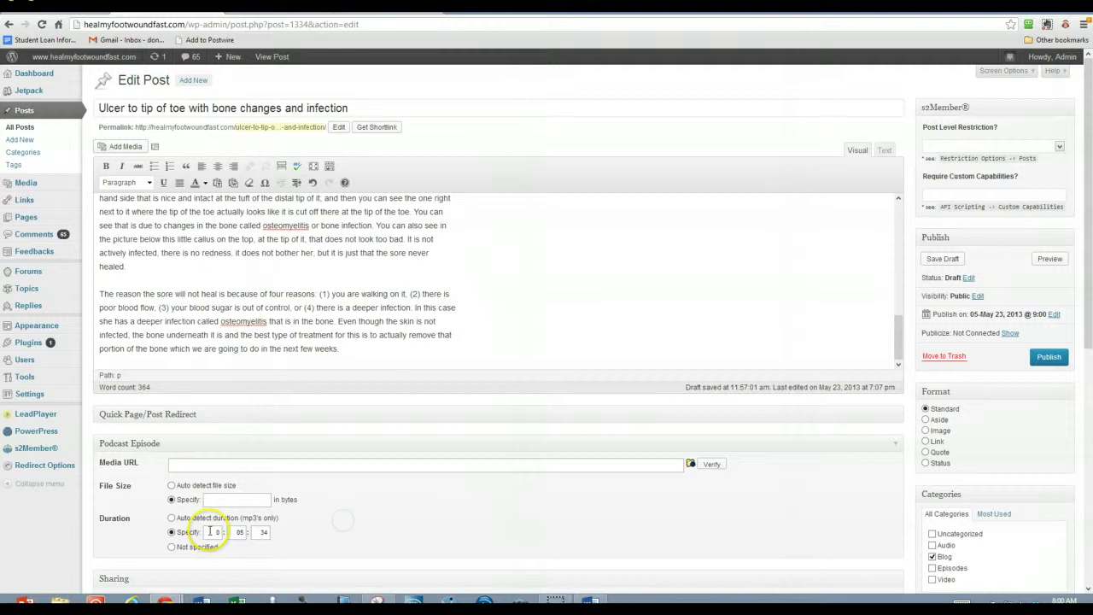
double_click(239, 532)
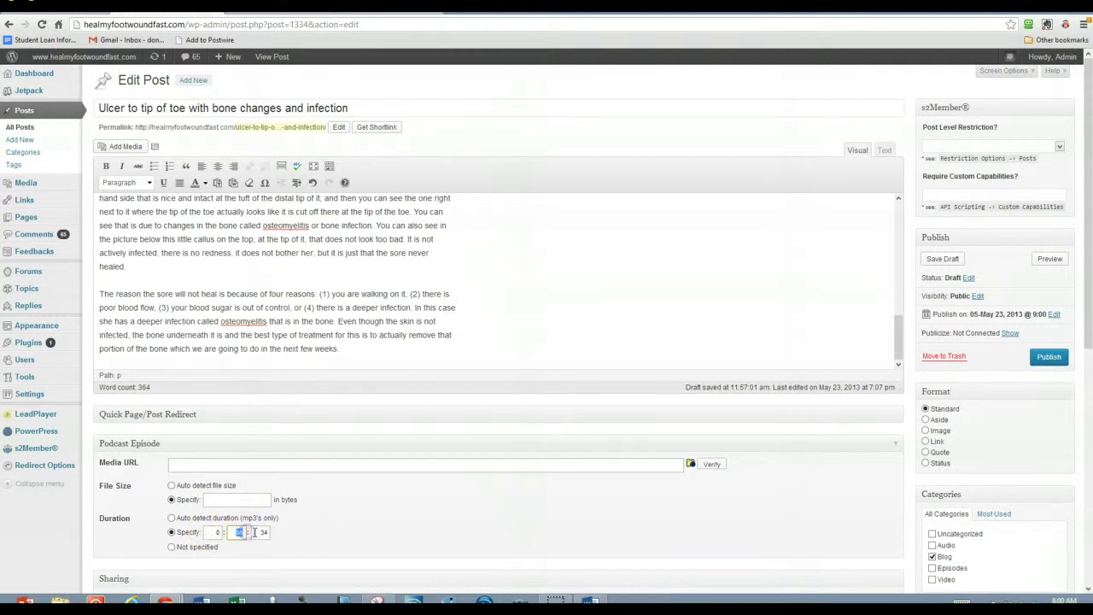
double_click(216, 532)
key("BackSpace")
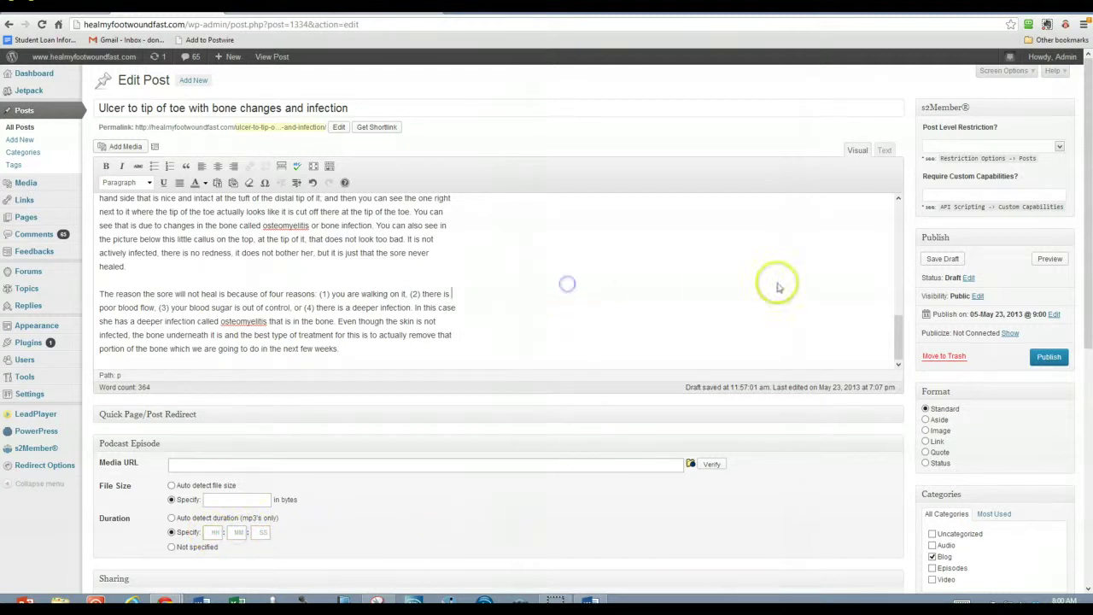
left_click(1049, 356)
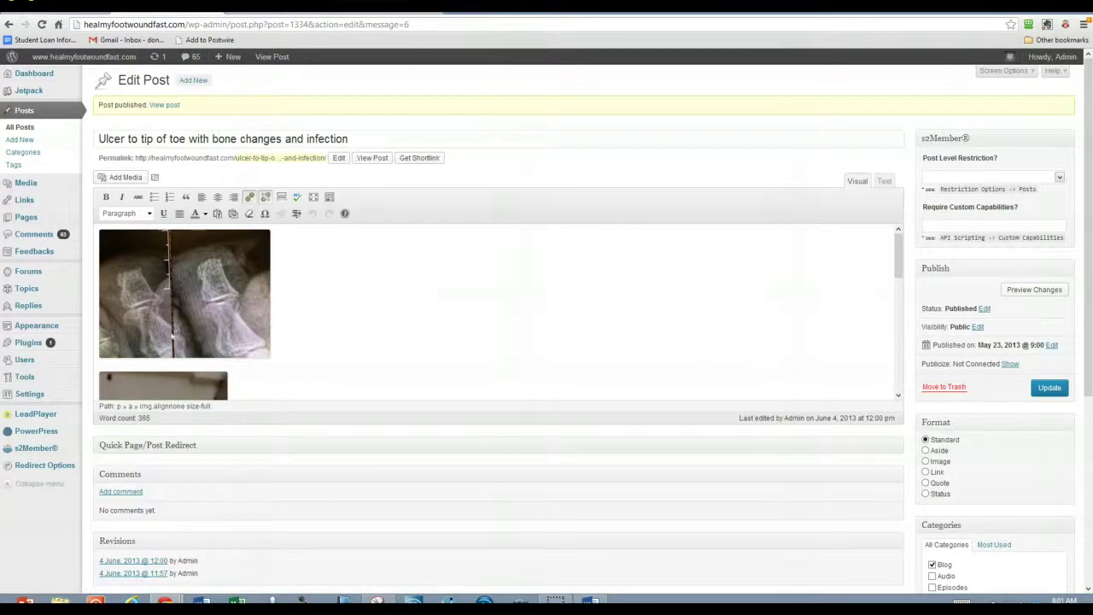
Switch to Blogger and preview the scheduled post "Lateral foot pain (outside) with heel pain", examining its full content.
key("ctrl+v")
key("Return")
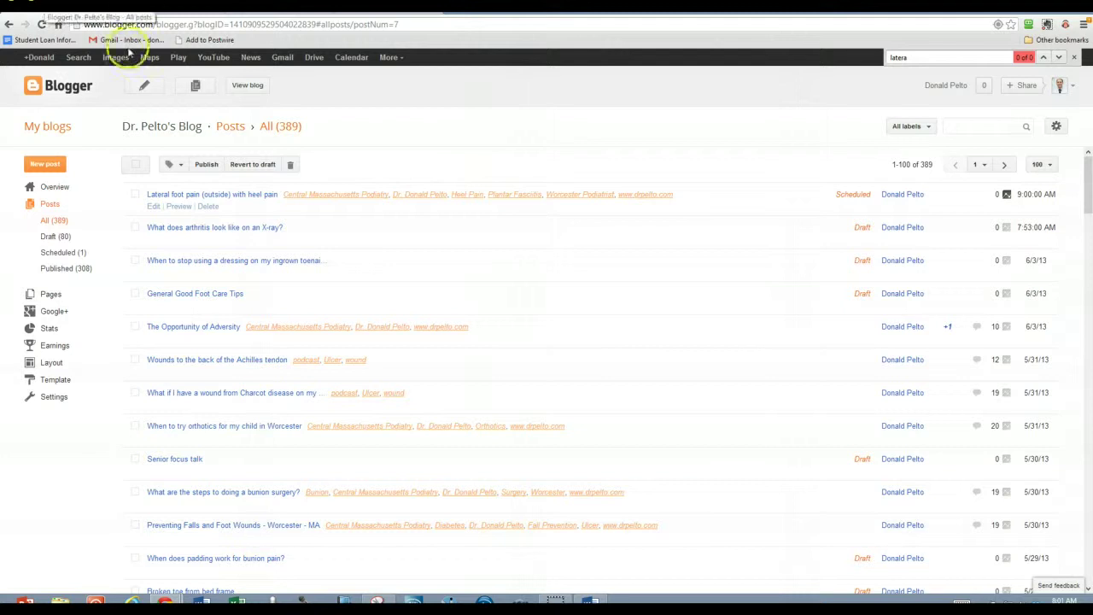
left_click(182, 207)
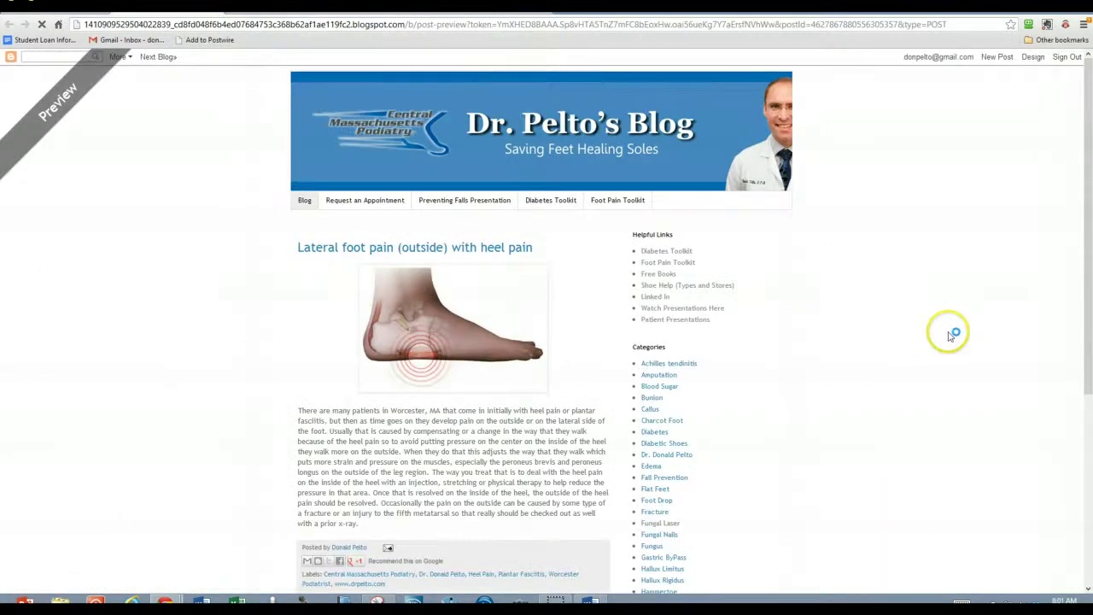
scroll(488, 423, "down", 1)
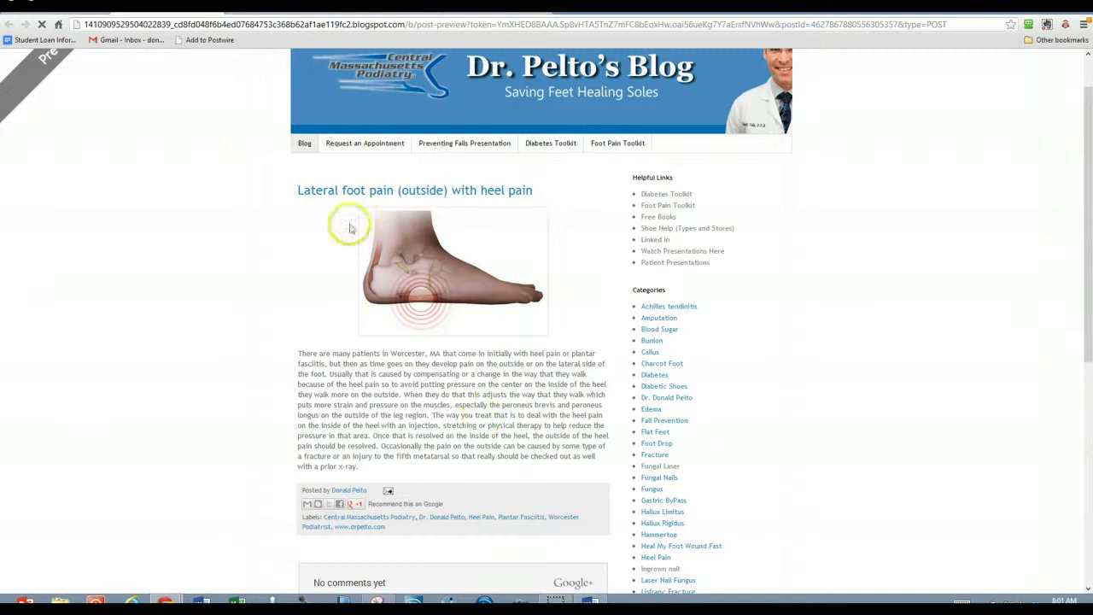
scroll(519, 369, "down", 2)
scroll(519, 369, "up", 3)
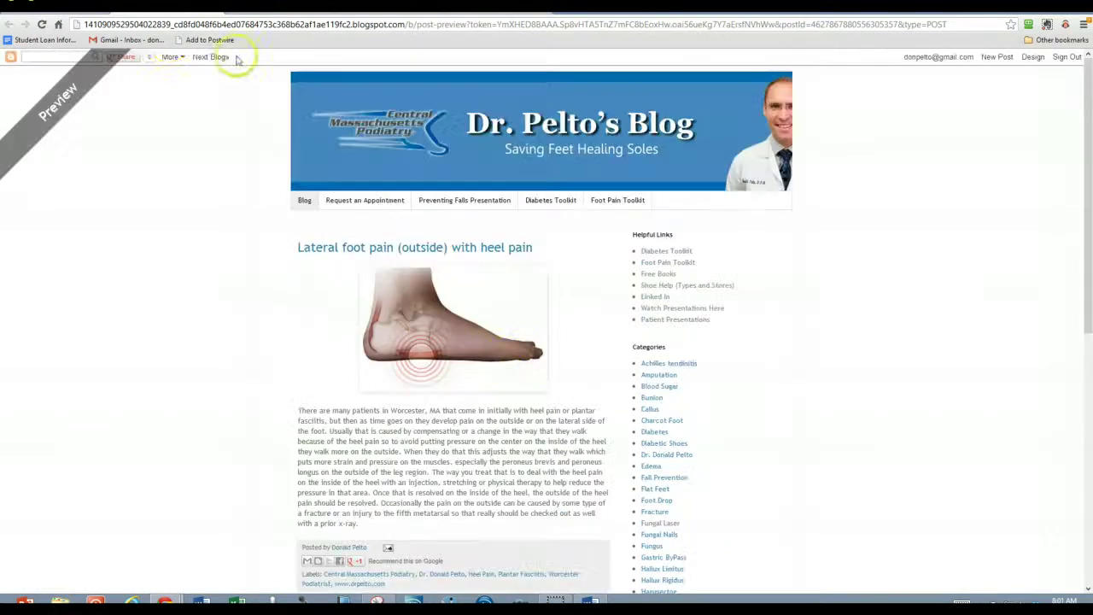
Return to the WordPress site and list all of its posts.
left_click(256, 9)
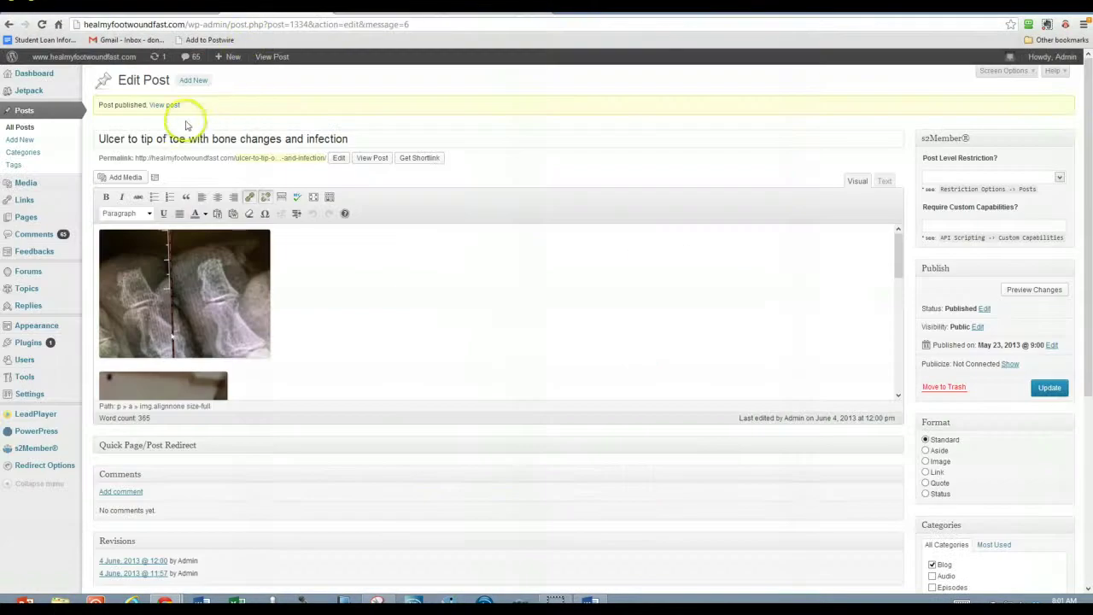
left_click(22, 127)
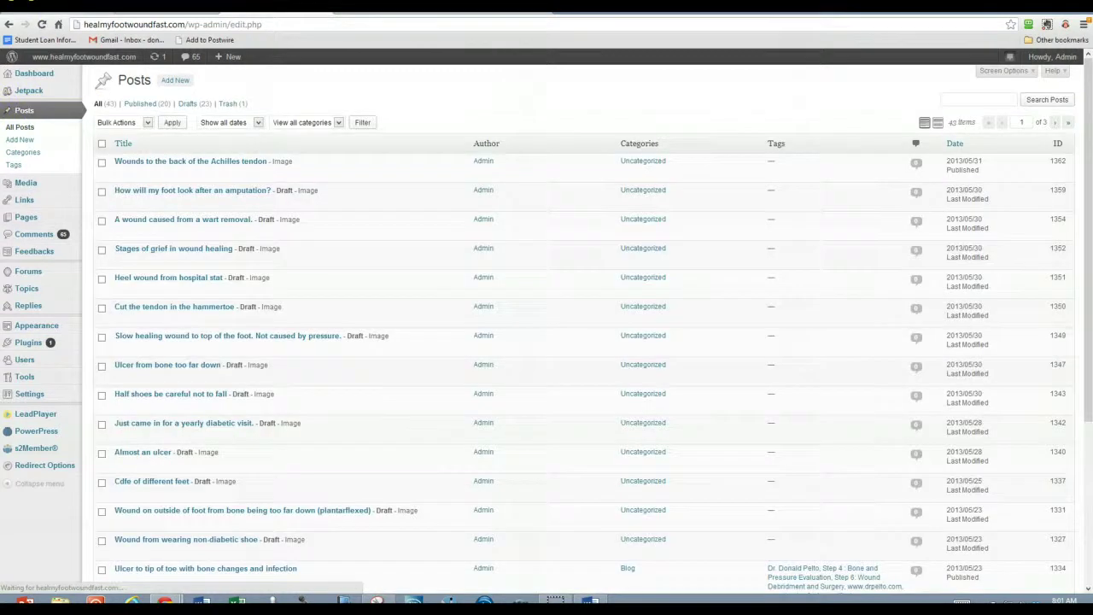
In Blogger, open the post "Wounds to the back of the Achilles tendon" for editing, preview its embedded player, and close it.
left_click(42, 9)
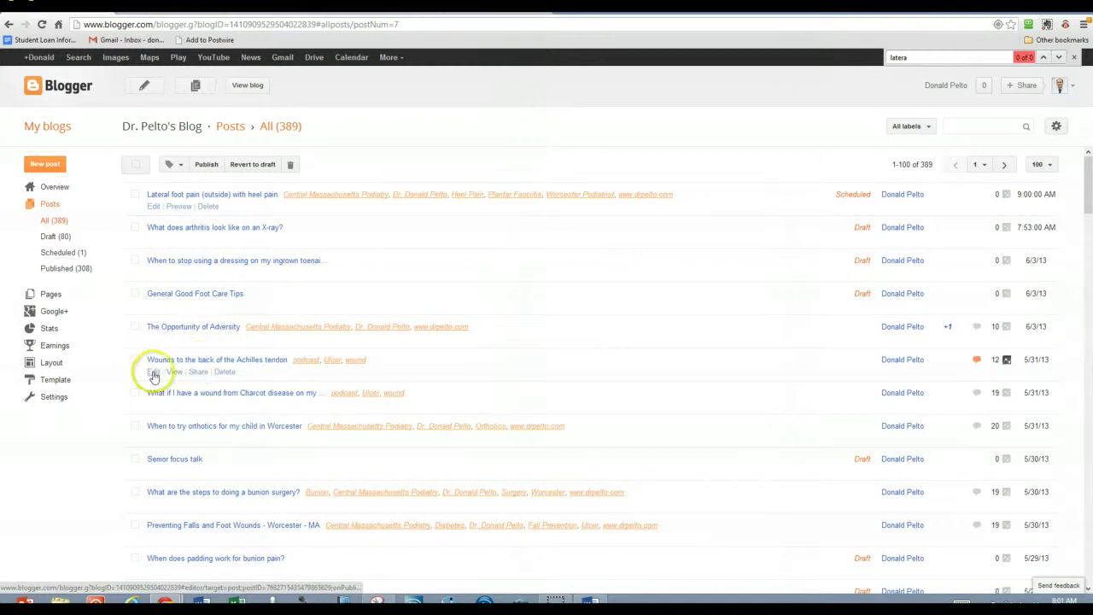
left_click(153, 373)
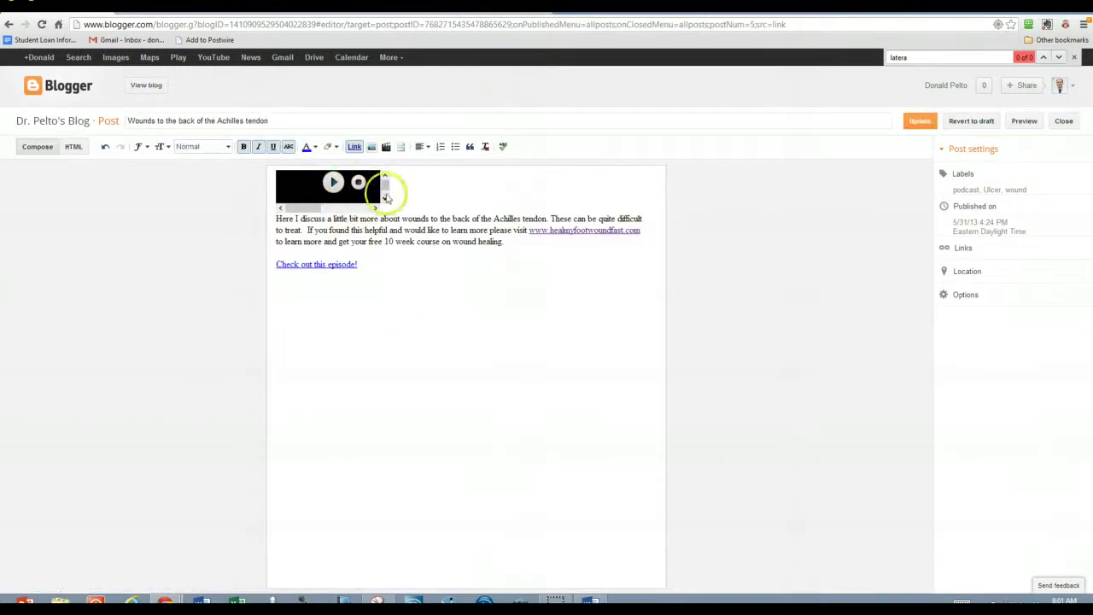
left_click(1028, 122)
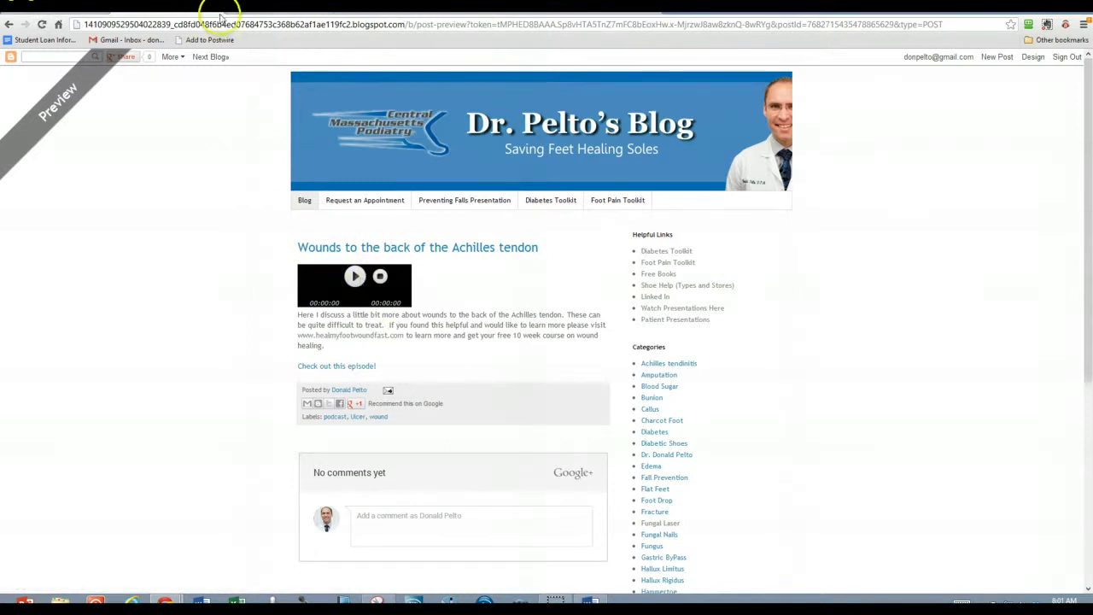
key("ctrl+w")
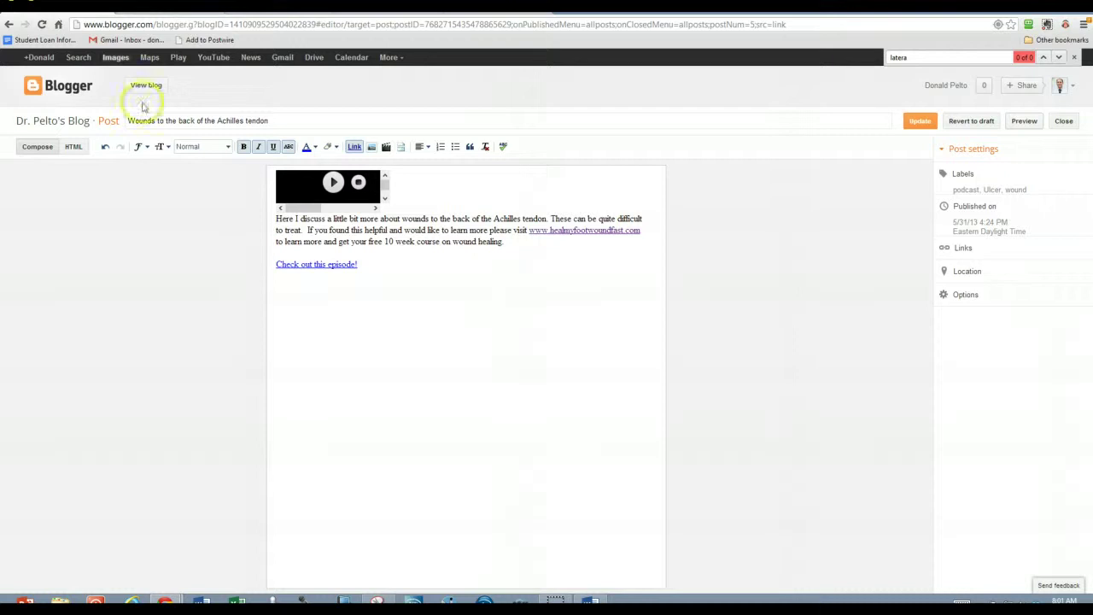
left_click(1063, 121)
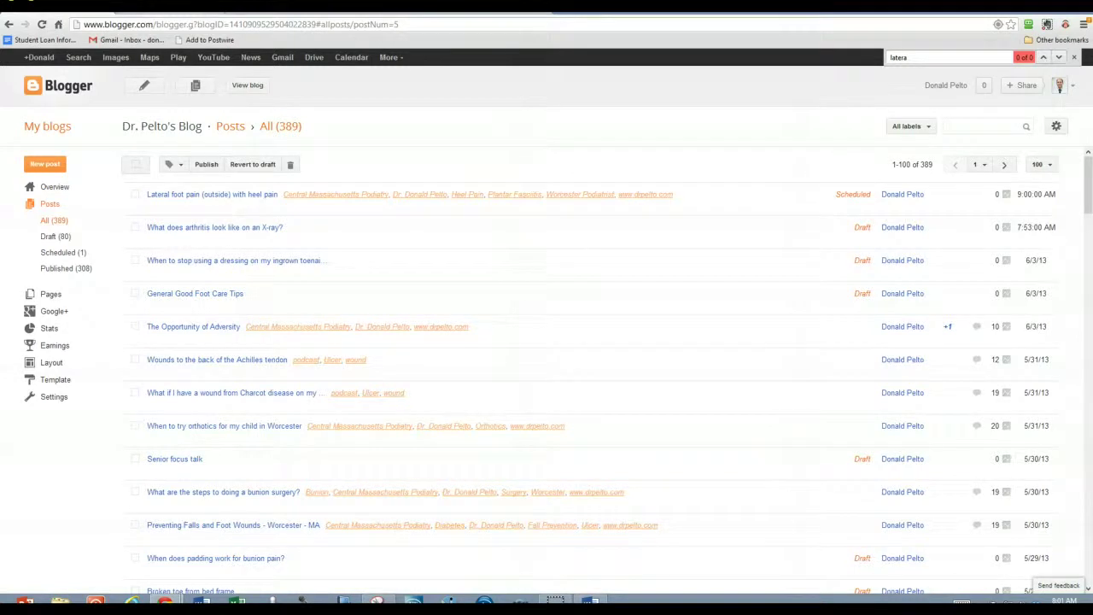
Switch past the WordPress posts to the Libsyn list of previous podcast posts.
key("ctrl+Tab")
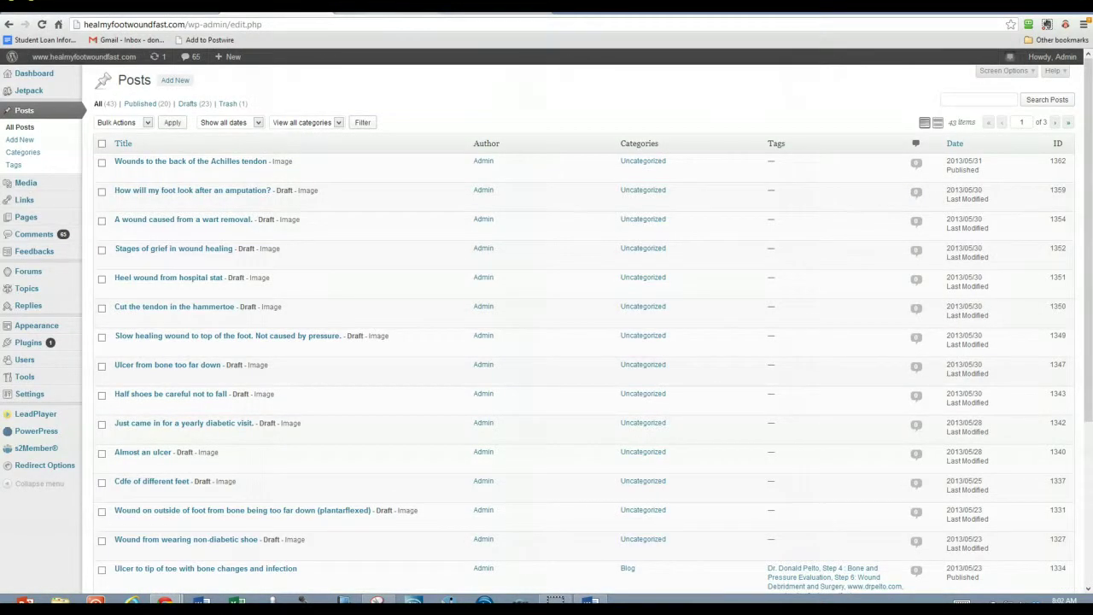
key("ctrl+Tab")
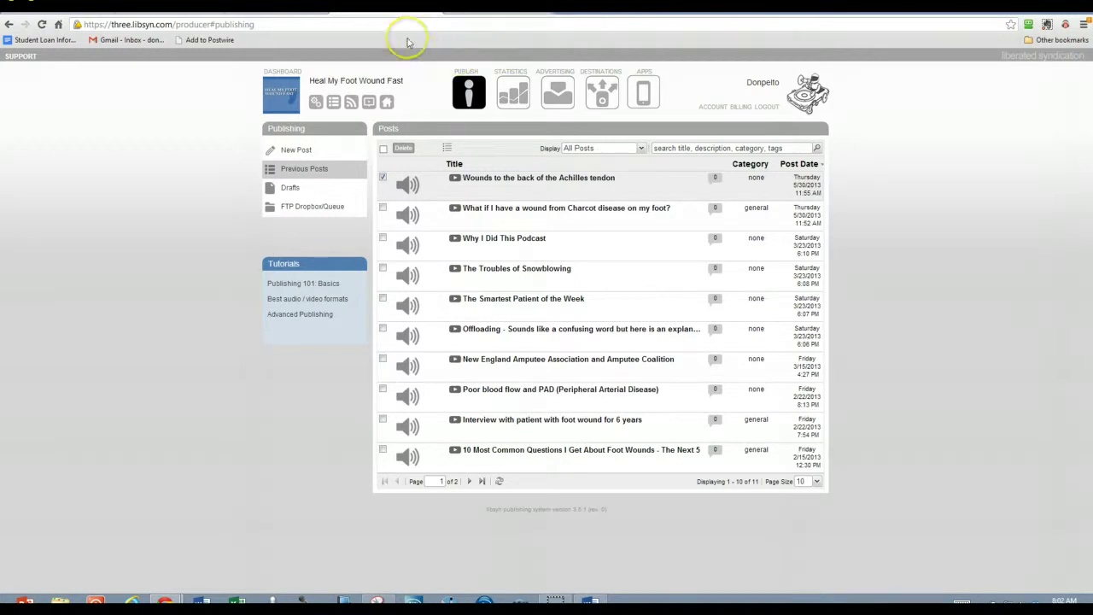
mouse_move(482, 227)
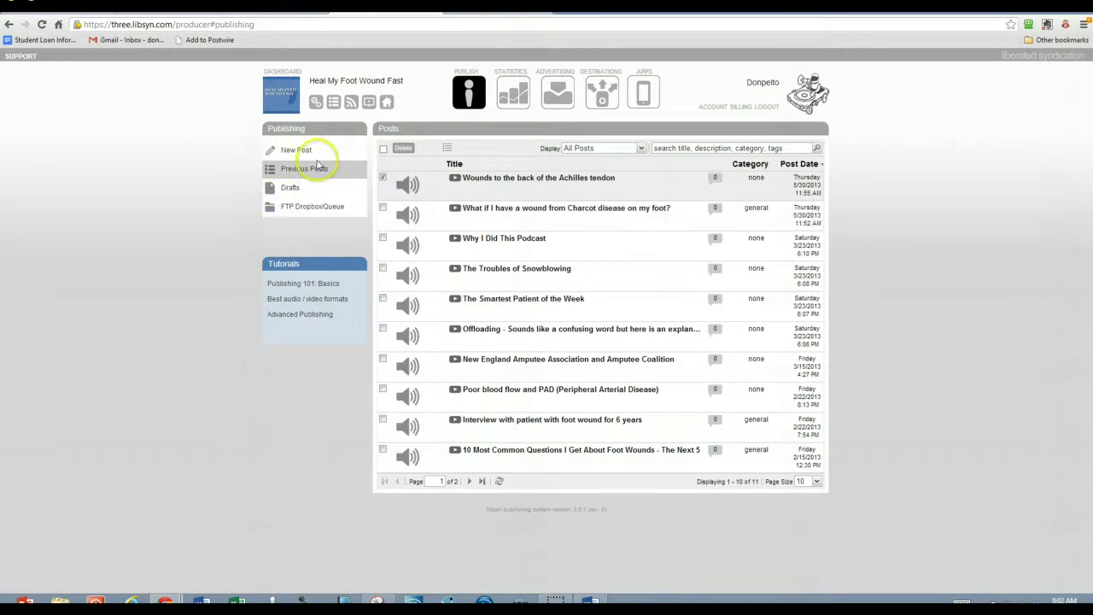
Open the Libsyn episode "Wounds to the back of the Achilles tendon" for editing from the previous posts.
left_click(284, 190)
left_click(334, 103)
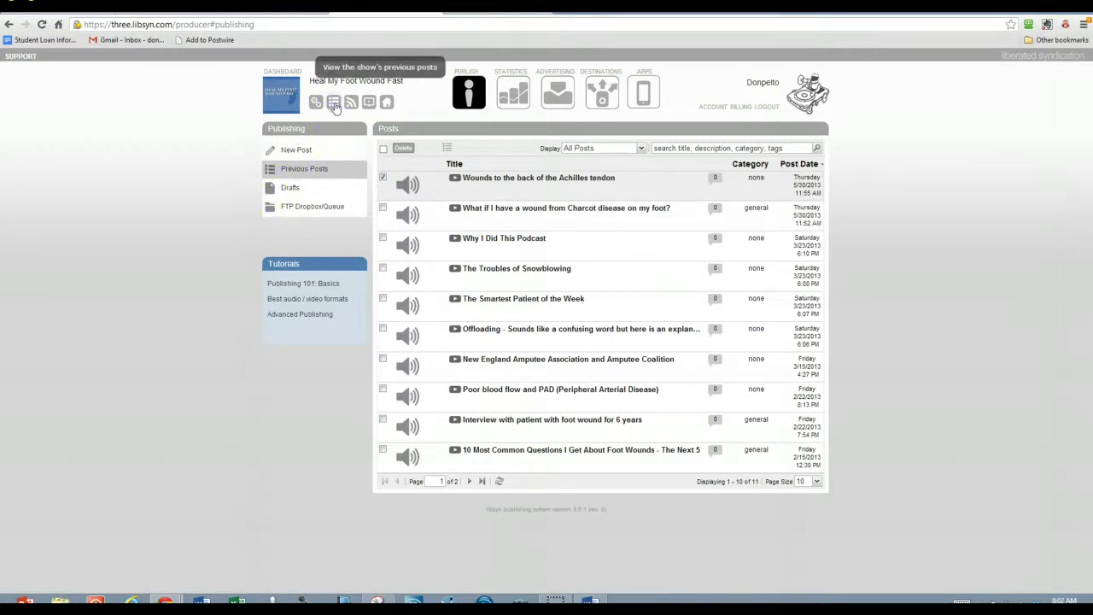
left_click(335, 103)
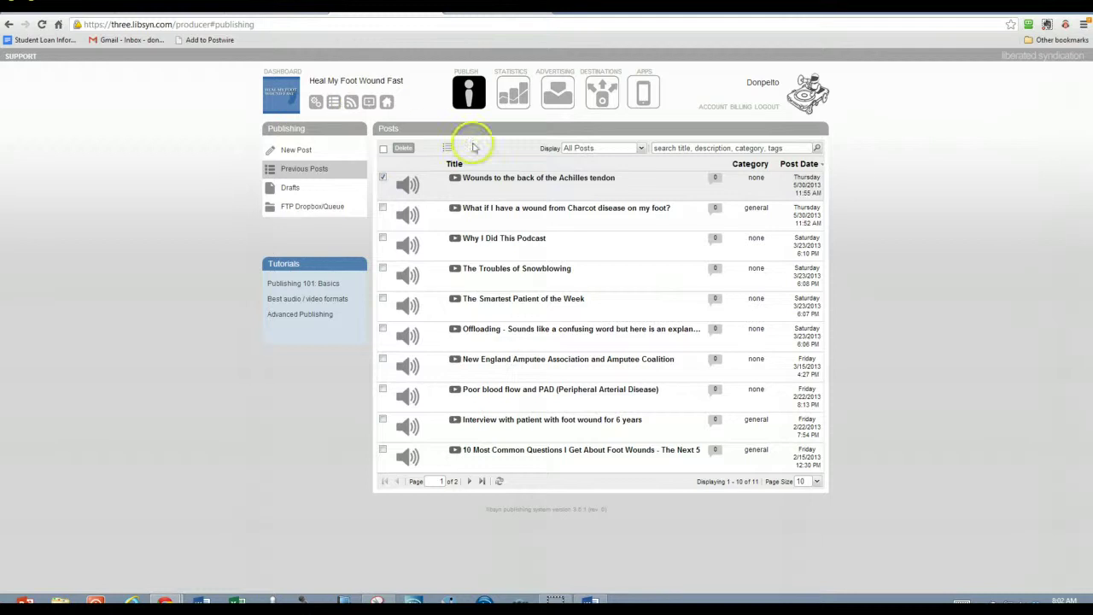
mouse_move(488, 178)
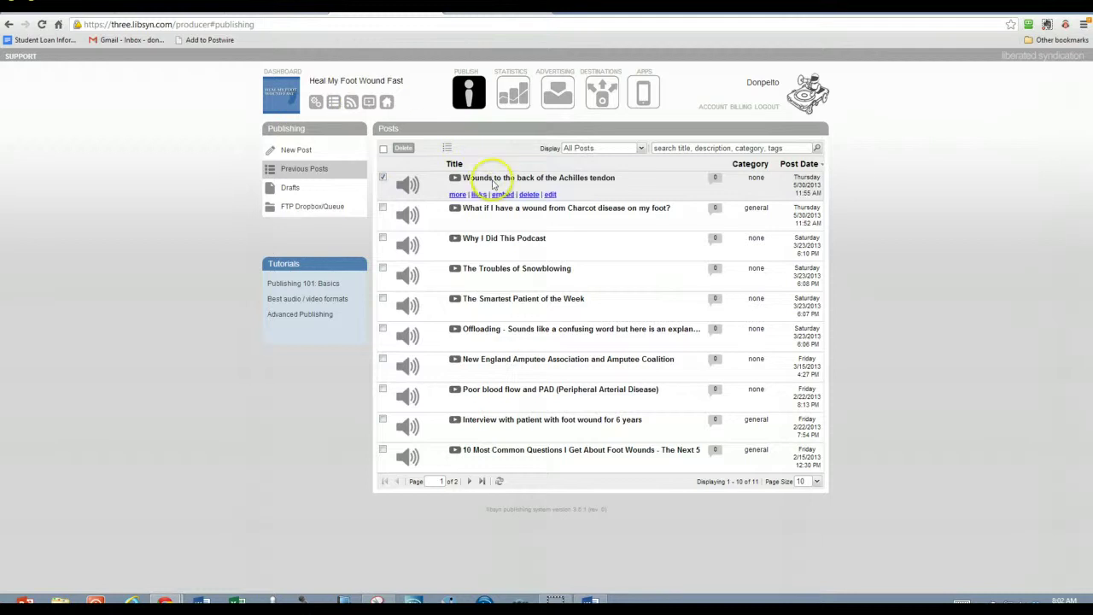
left_click(548, 195)
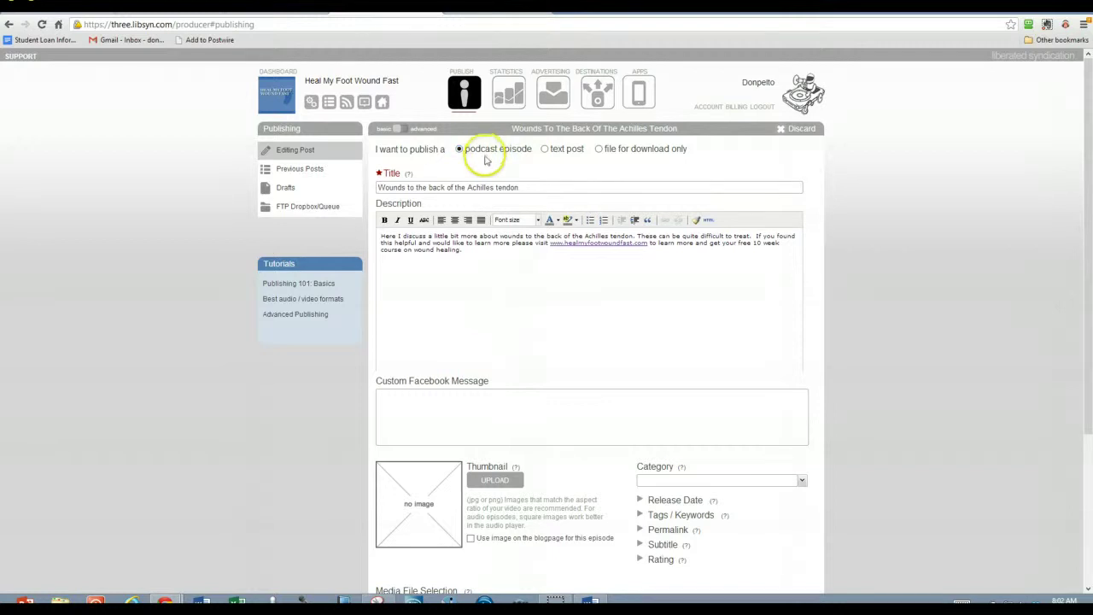
Return to the show's previous posts, check the Achilles tendon episode's entry, and reopen that episode for editing.
left_click(329, 104)
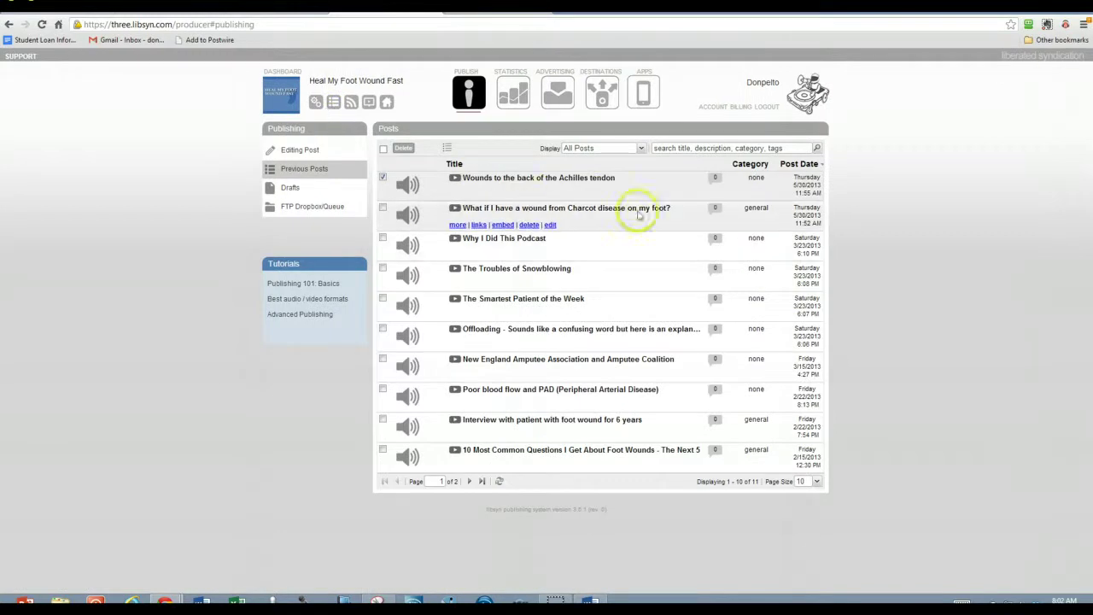
mouse_move(794, 190)
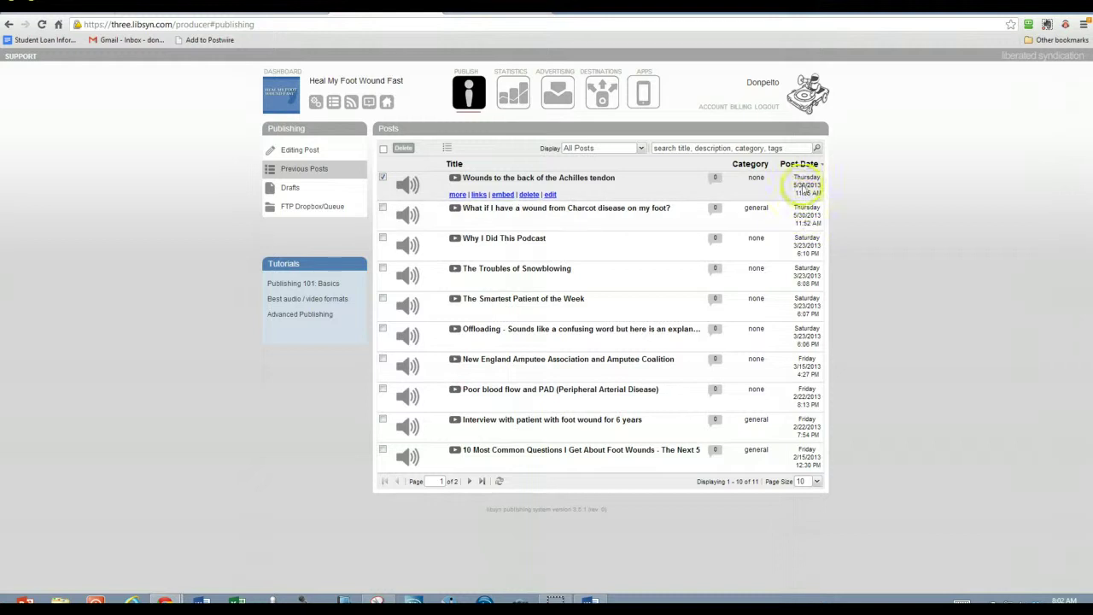
mouse_move(468, 190)
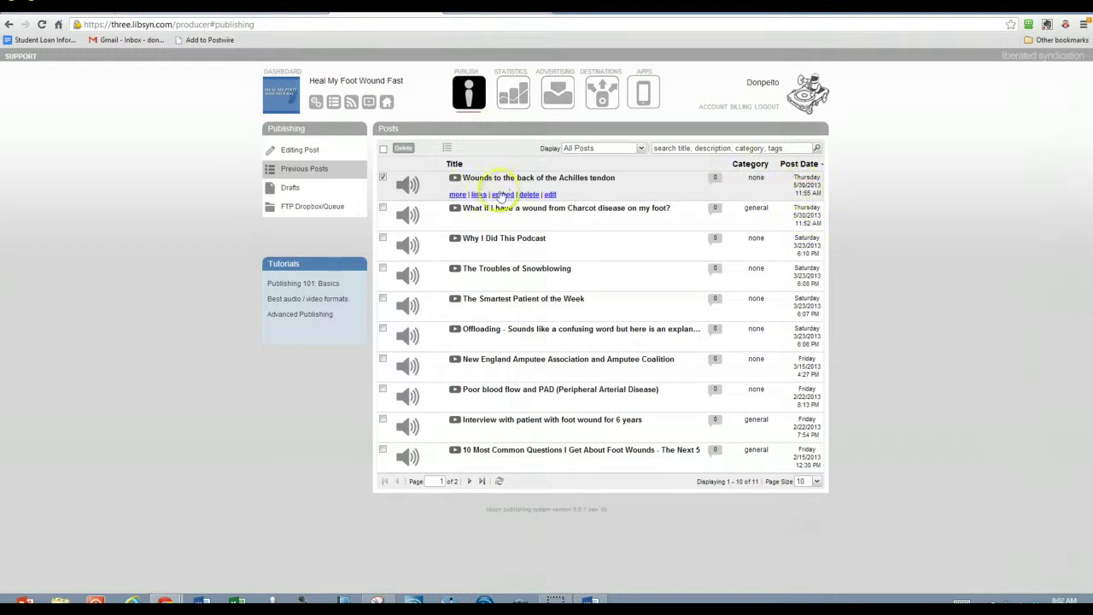
left_click(550, 195)
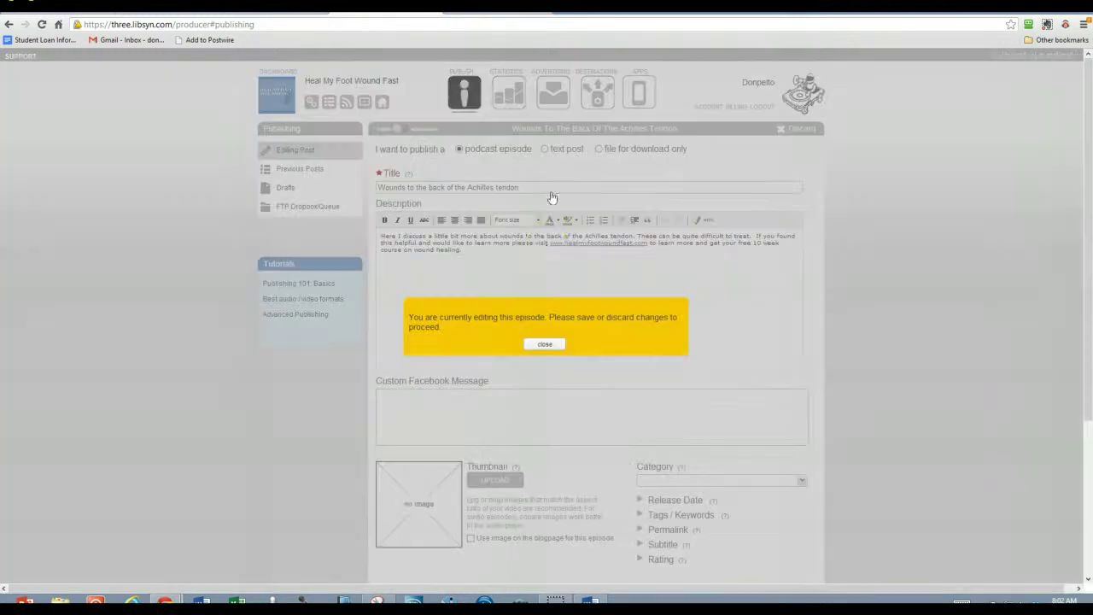
left_click(544, 345)
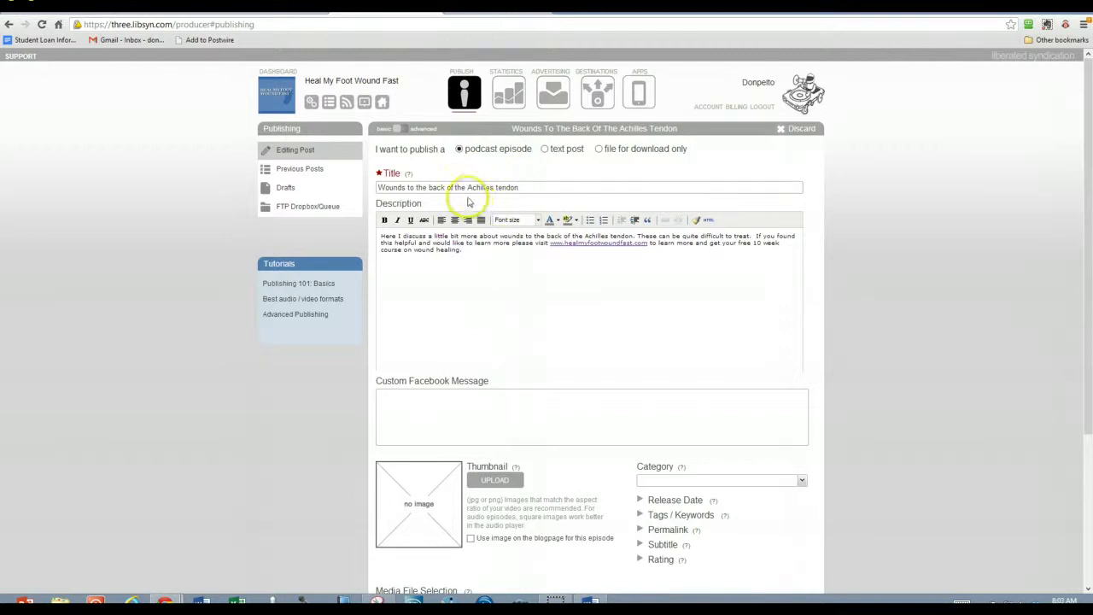
left_click(437, 239)
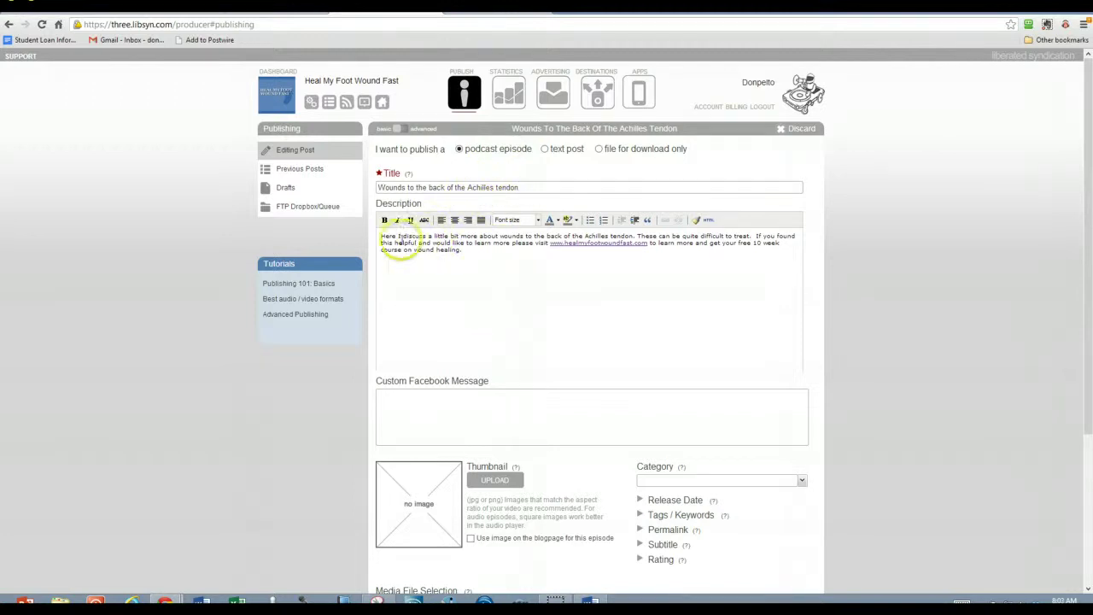
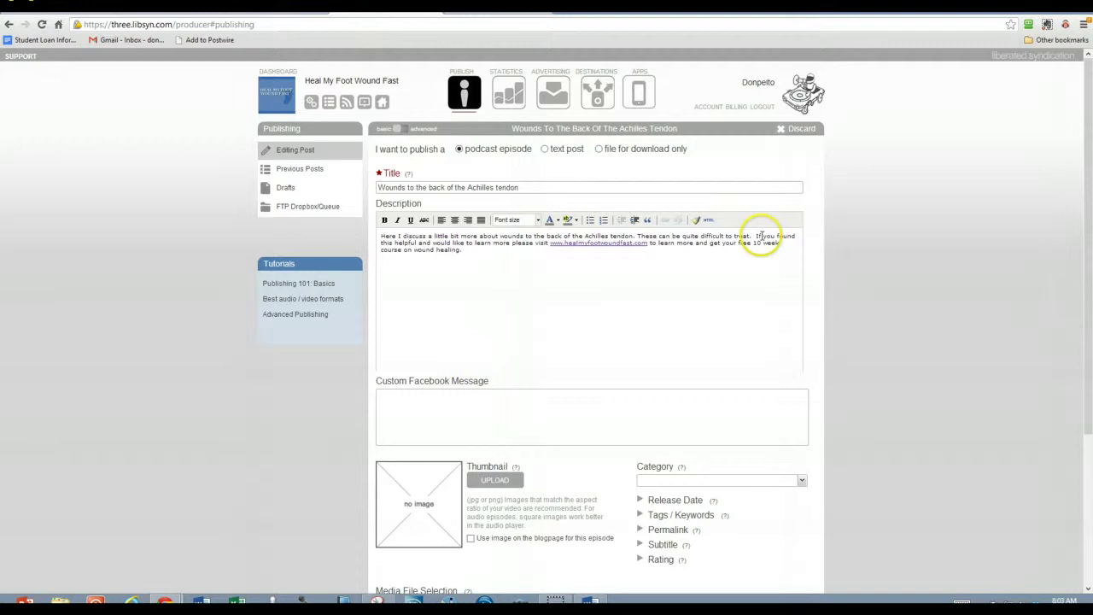
left_click_drag(755, 238, 760, 247)
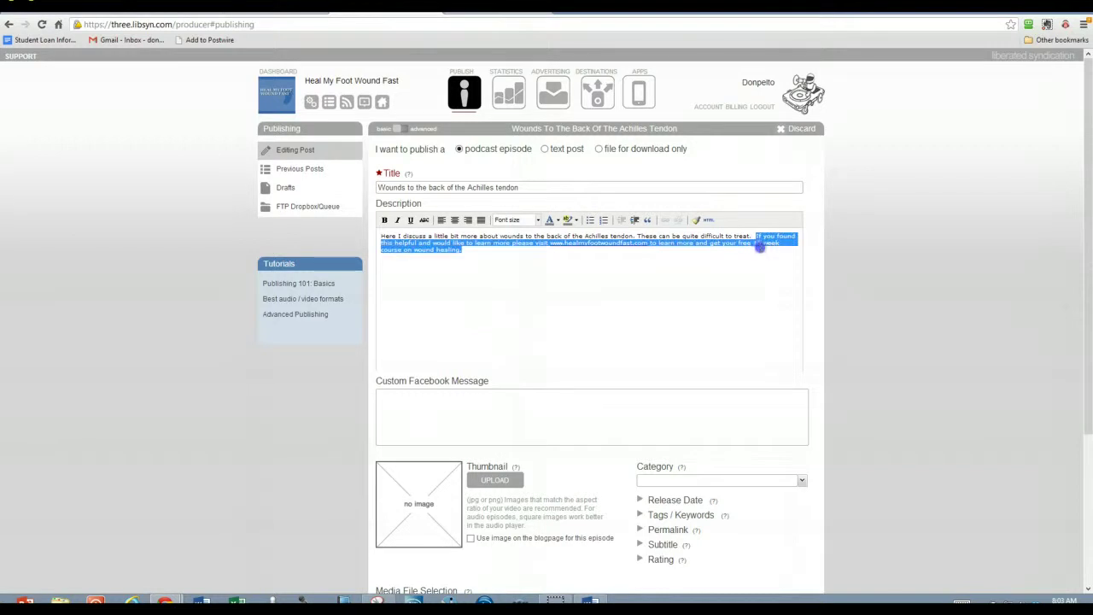
left_click(683, 290)
Check the category choices and the release date settings of the Achilles tendon episode.
left_click(802, 480)
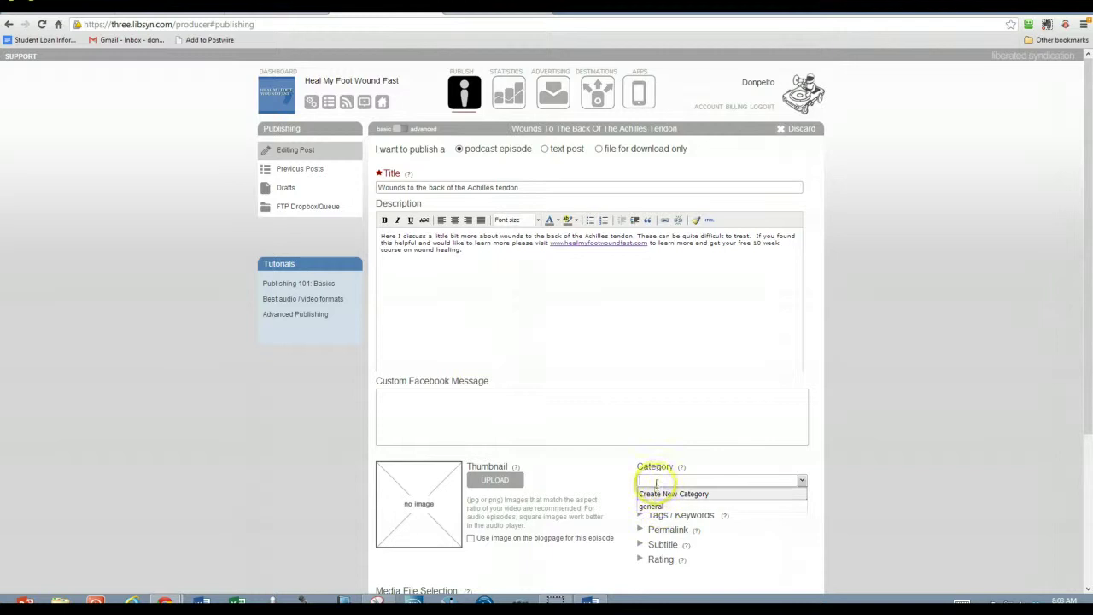
left_click(655, 451)
scroll(702, 422, "down", 1)
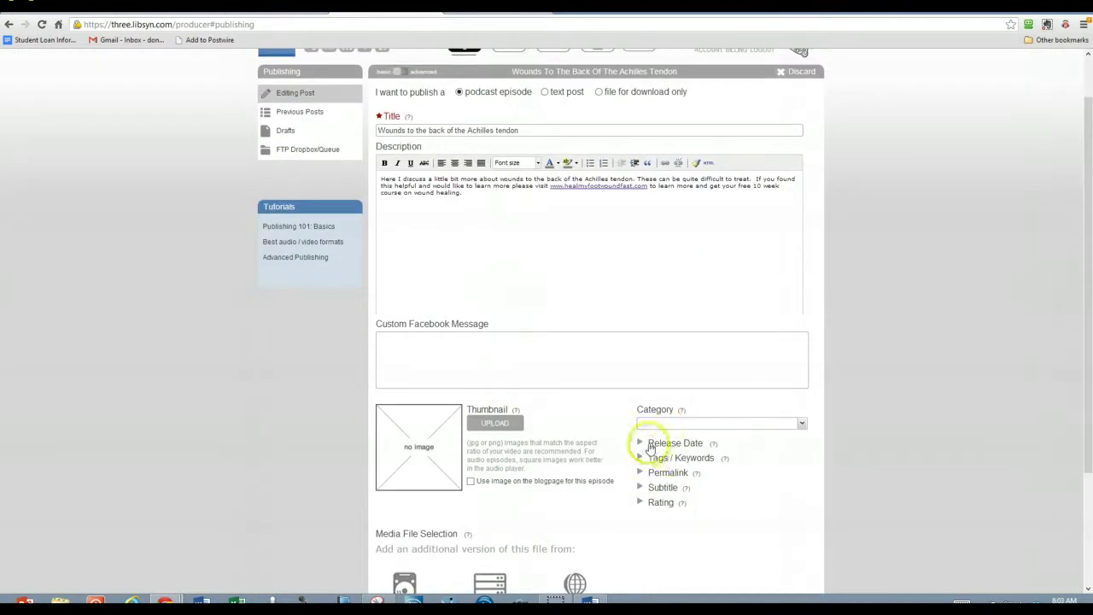
left_click(650, 446)
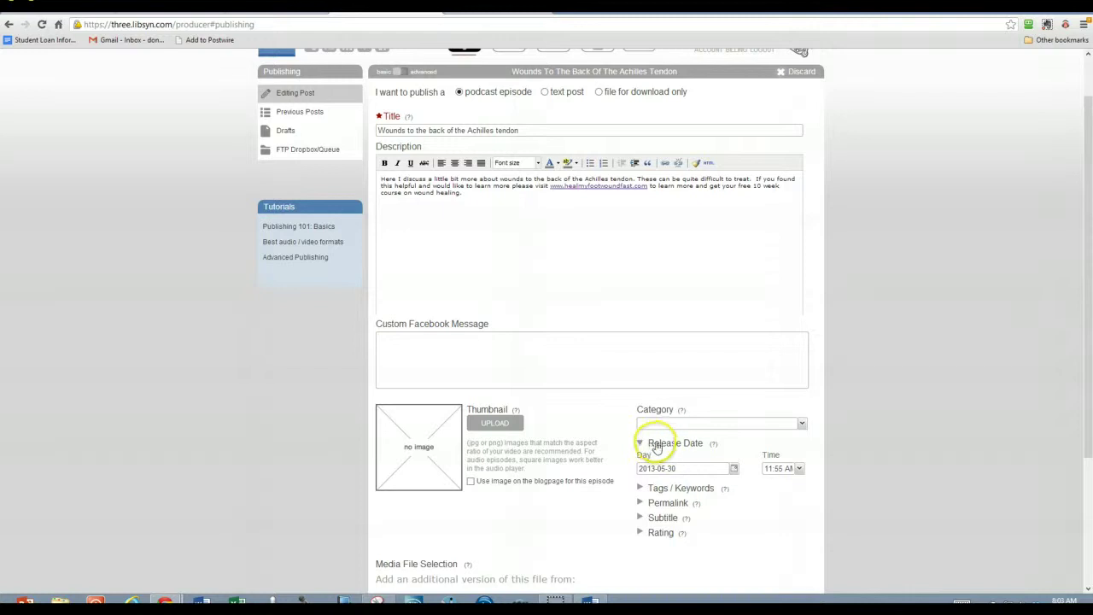
left_click(651, 445)
Examine the episode's tags/keywords and its subtitle.
left_click(647, 459)
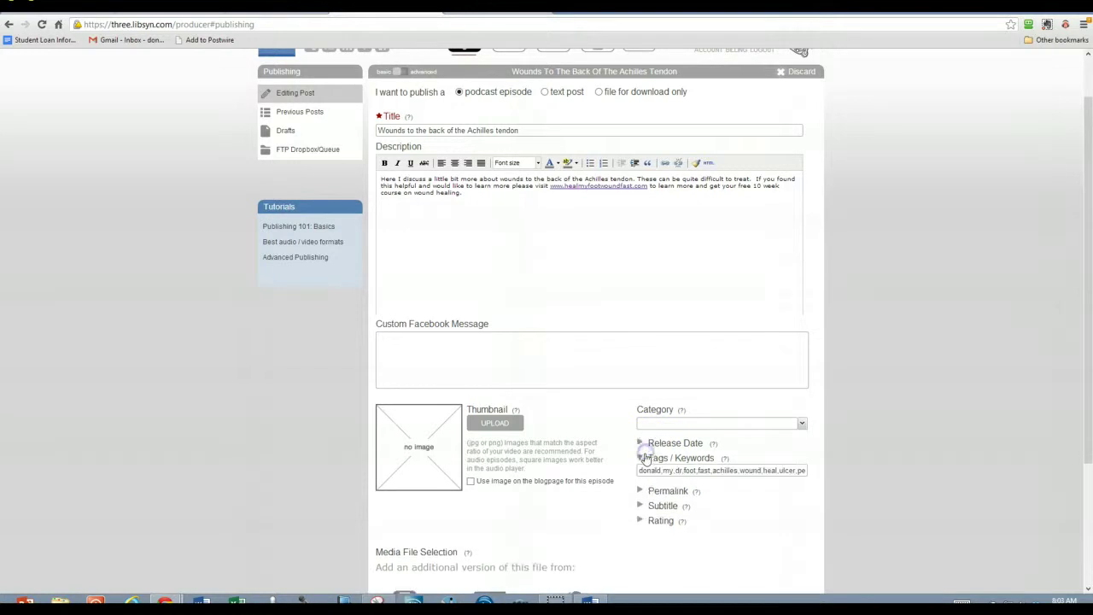
left_click(659, 469)
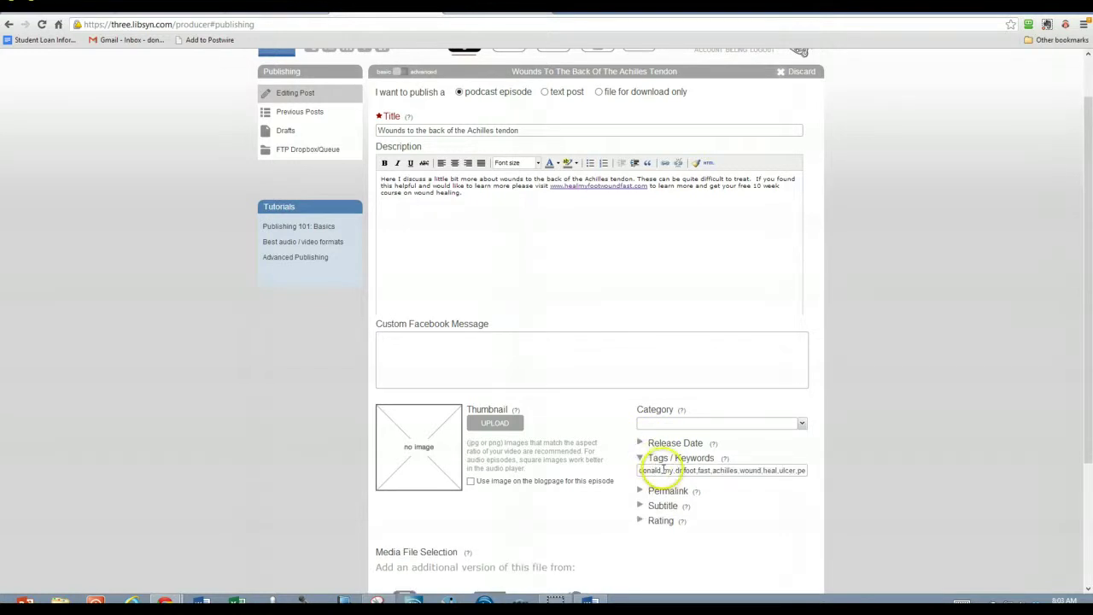
left_click_drag(694, 472, 554, 475)
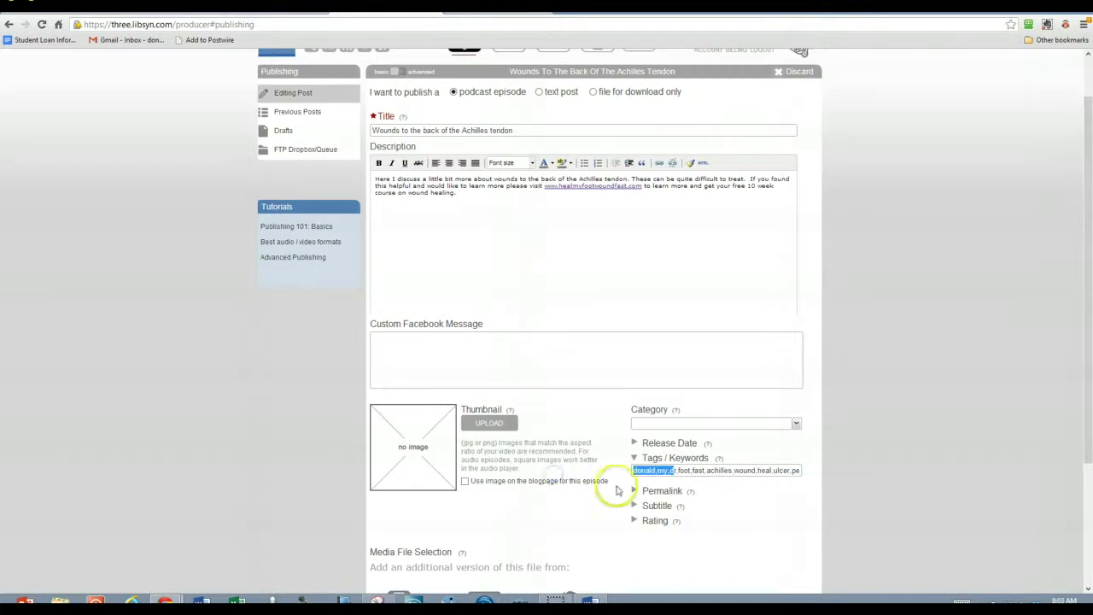
scroll(646, 473, "down", 3)
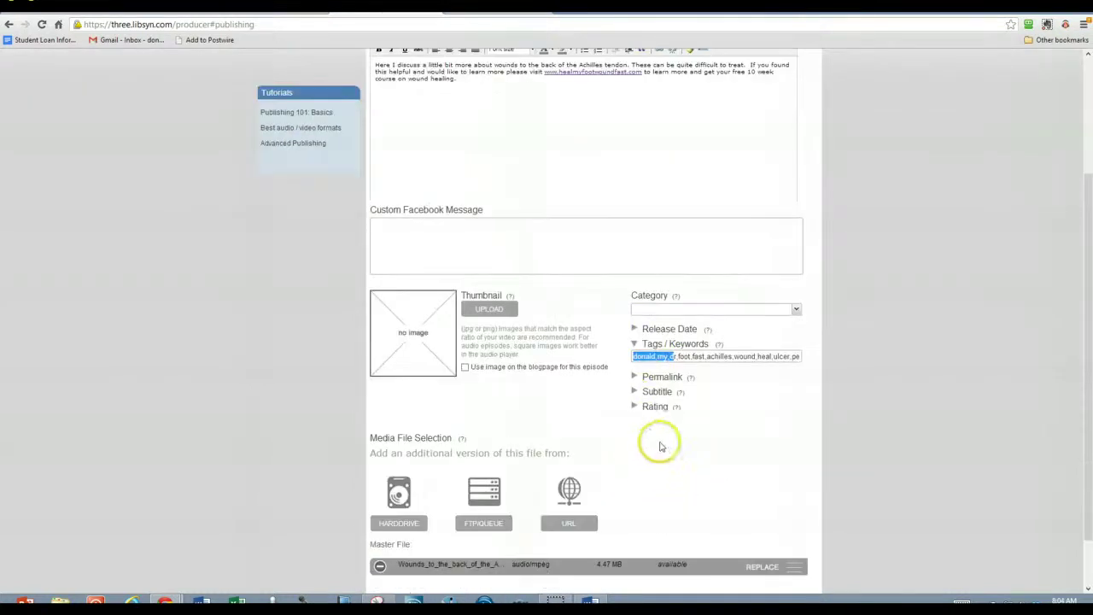
left_click(635, 392)
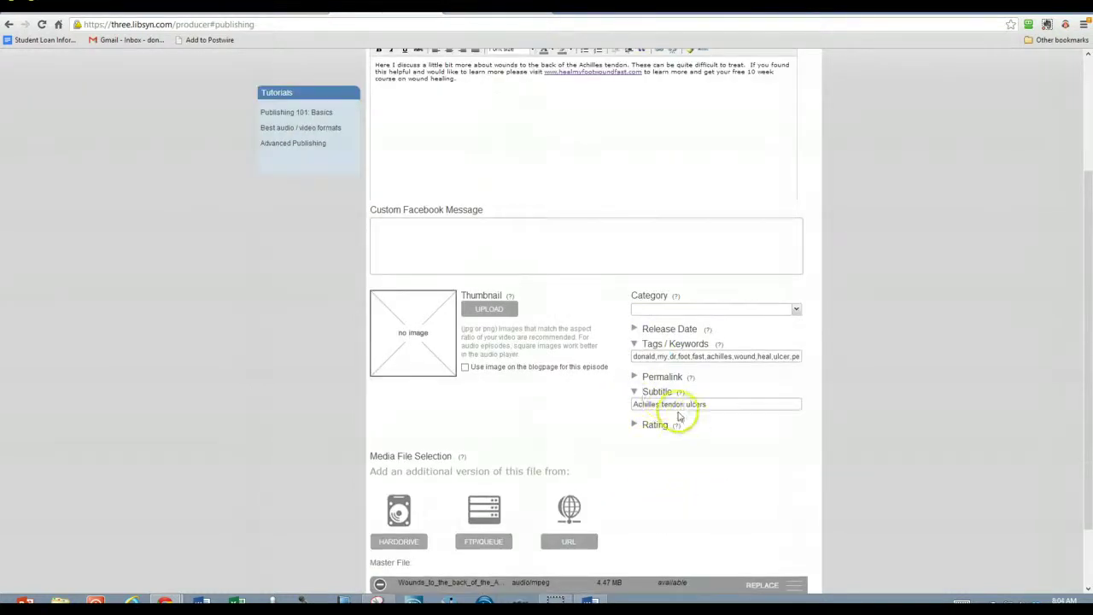
left_click(636, 391)
Publish the Achilles tendon episode on Libsyn with its existing details and master audio file.
scroll(646, 396, "down", 2)
scroll(647, 396, "up", 5)
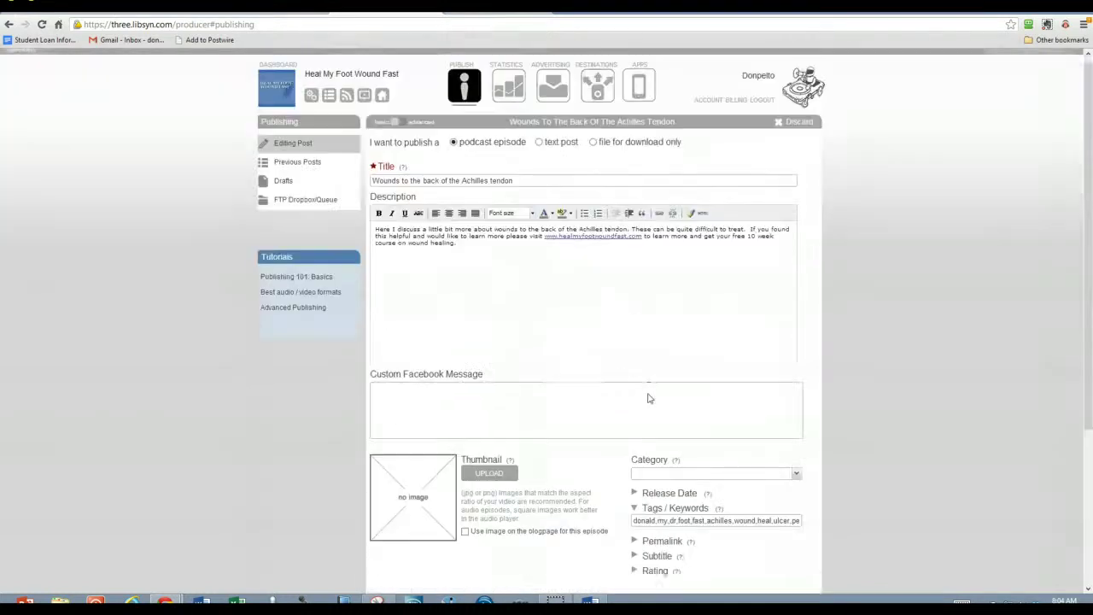
scroll(648, 393, "up", 1)
left_click(644, 392)
scroll(644, 392, "down", 3)
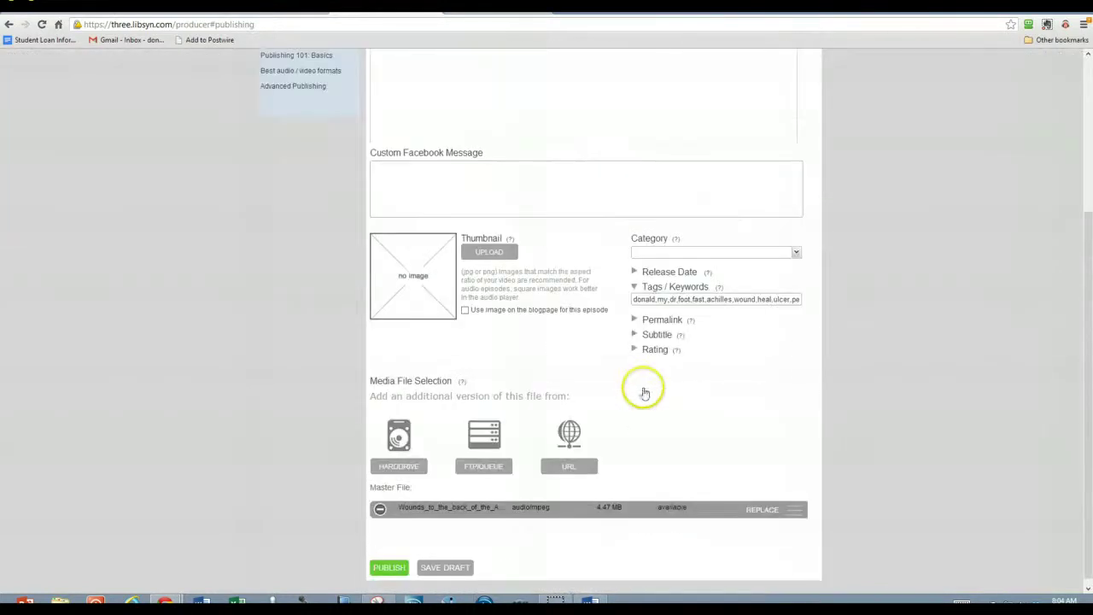
left_click(387, 560)
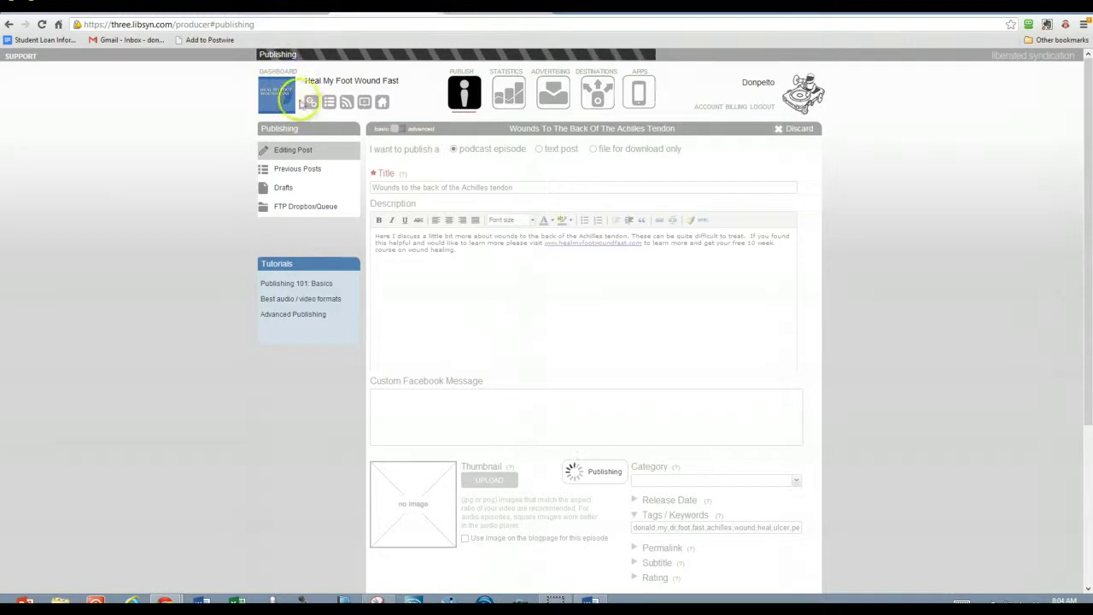
Switch to WordPress, visit the live healmyfootwoundfast.com site, and examine the podcast's iTunes listing linked from it.
left_click(301, 7)
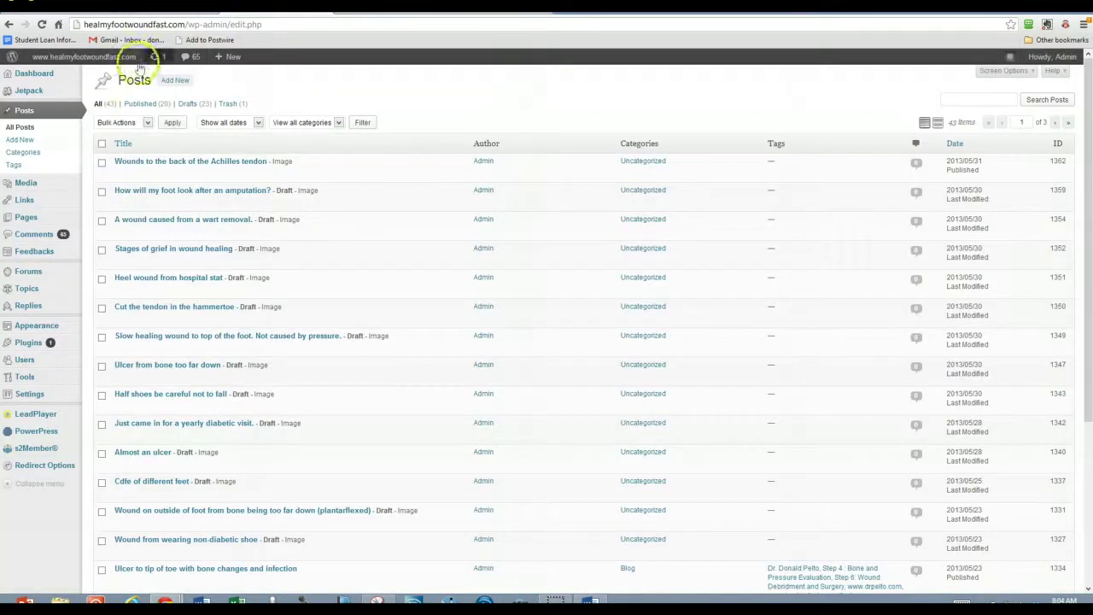
mouse_move(110, 65)
left_click(47, 77)
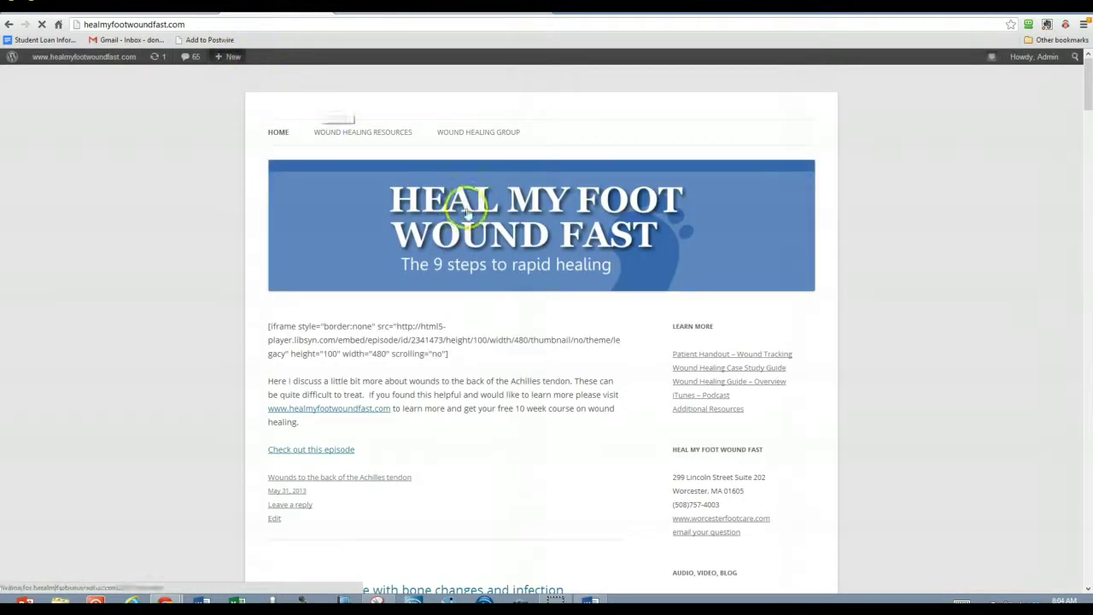
left_click(690, 399)
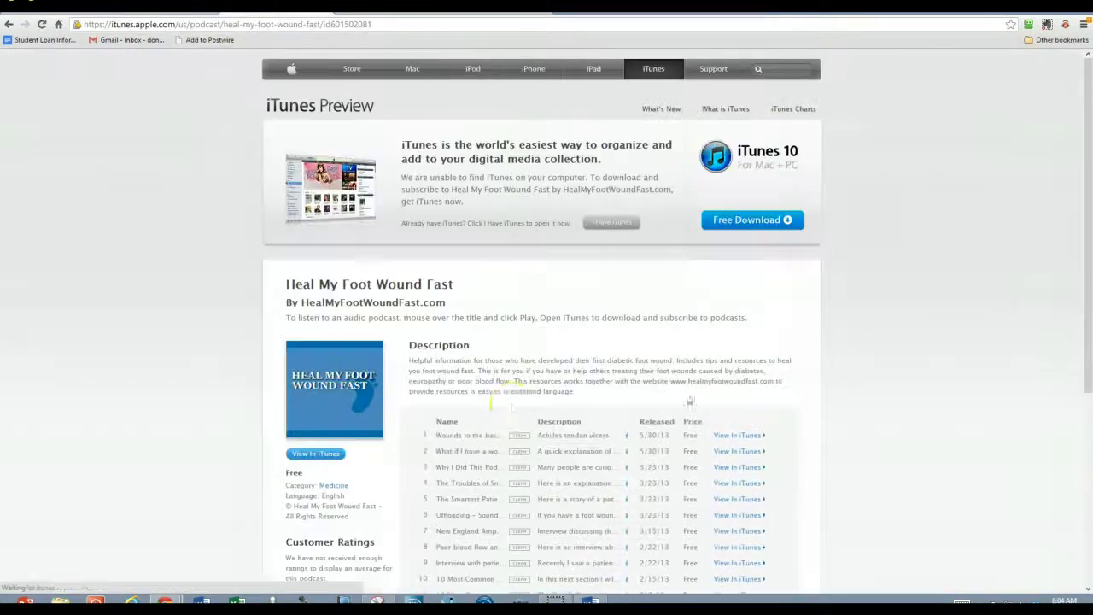
scroll(587, 404, "down", 2)
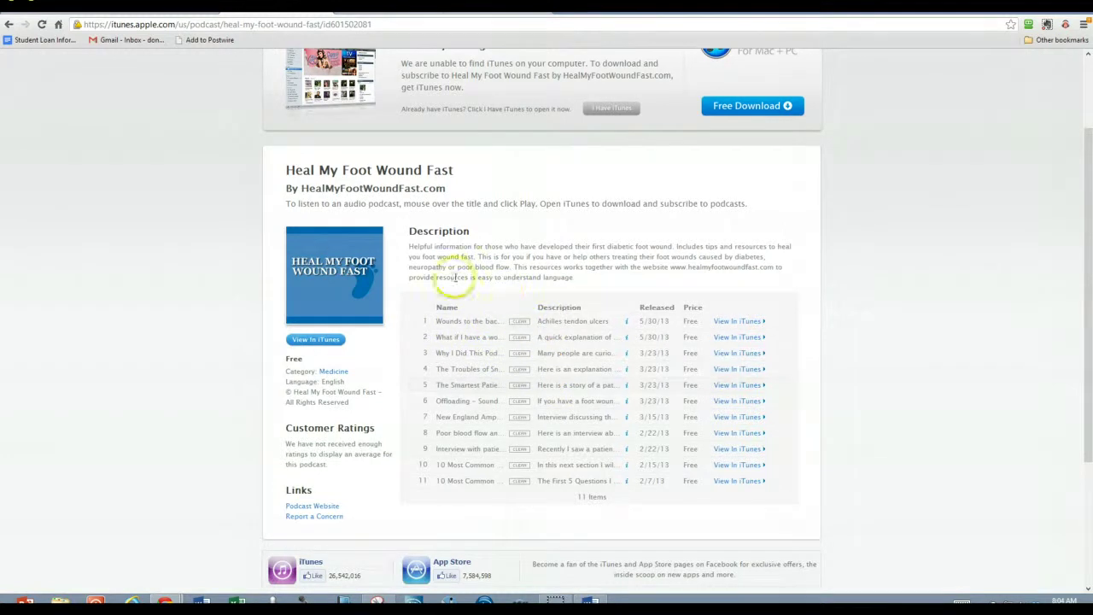
scroll(552, 427, "up", 1)
View the newest Achilles tendon episode in iTunes, look over the iTunes download page, and return to the podcast listing.
left_click(723, 379)
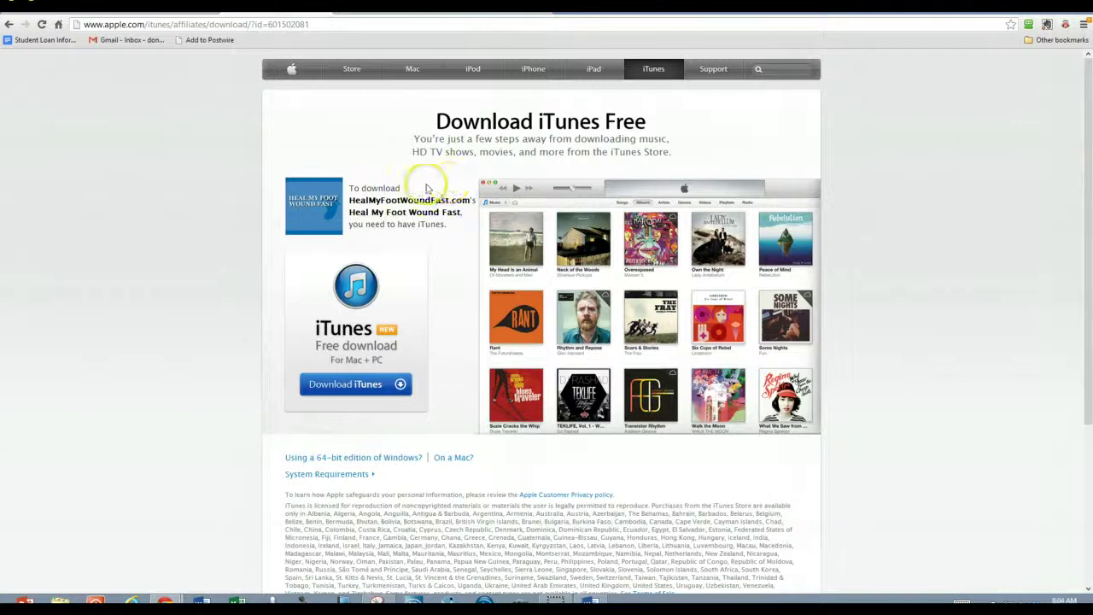
scroll(536, 205, "down", 3)
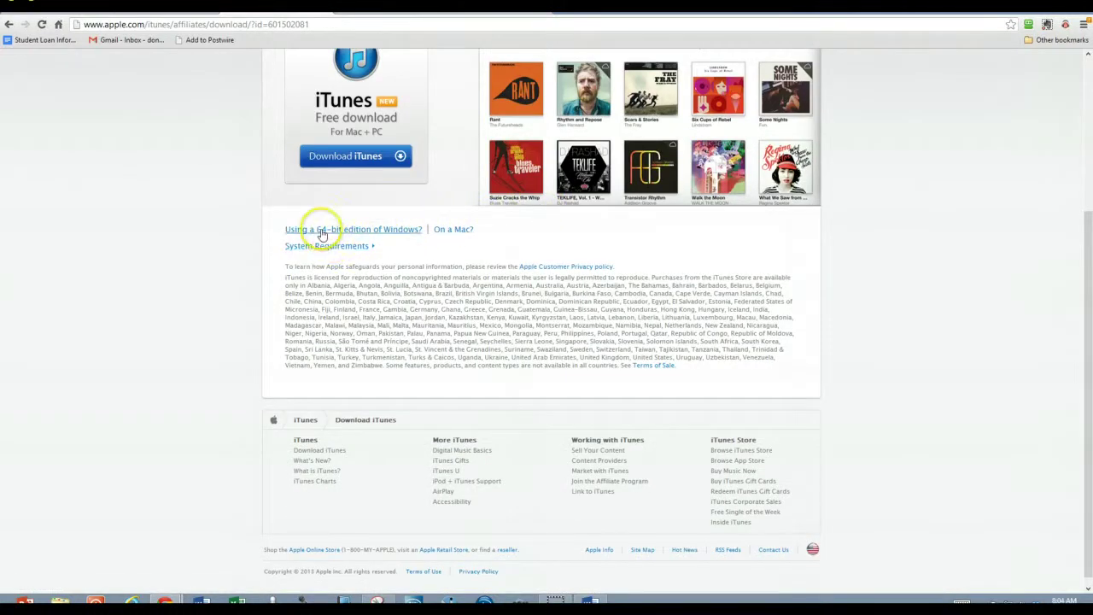
scroll(549, 271, "up", 3)
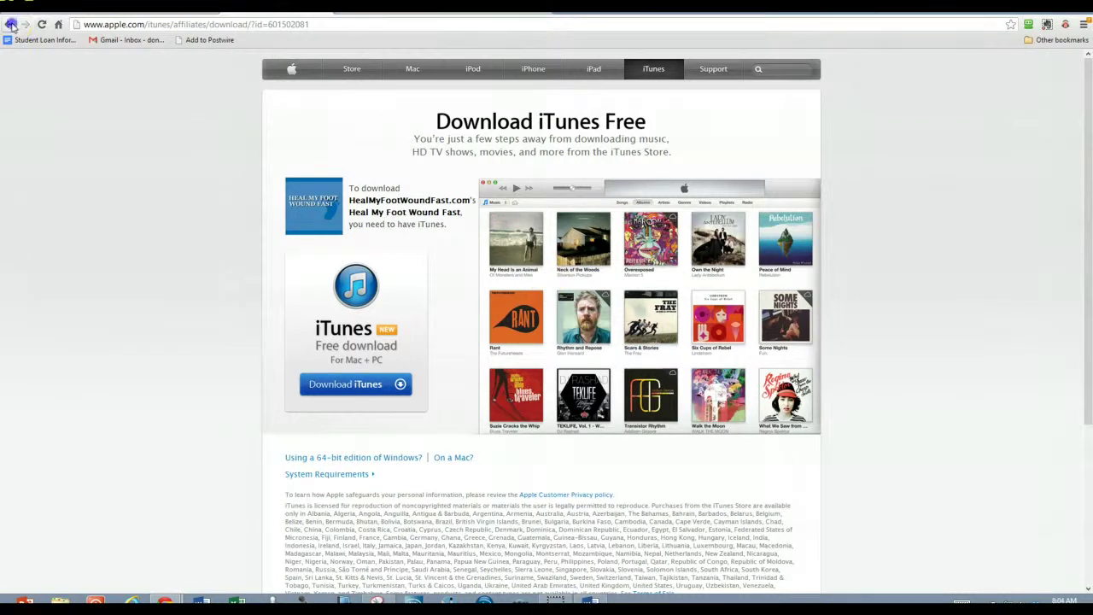
left_click(11, 25)
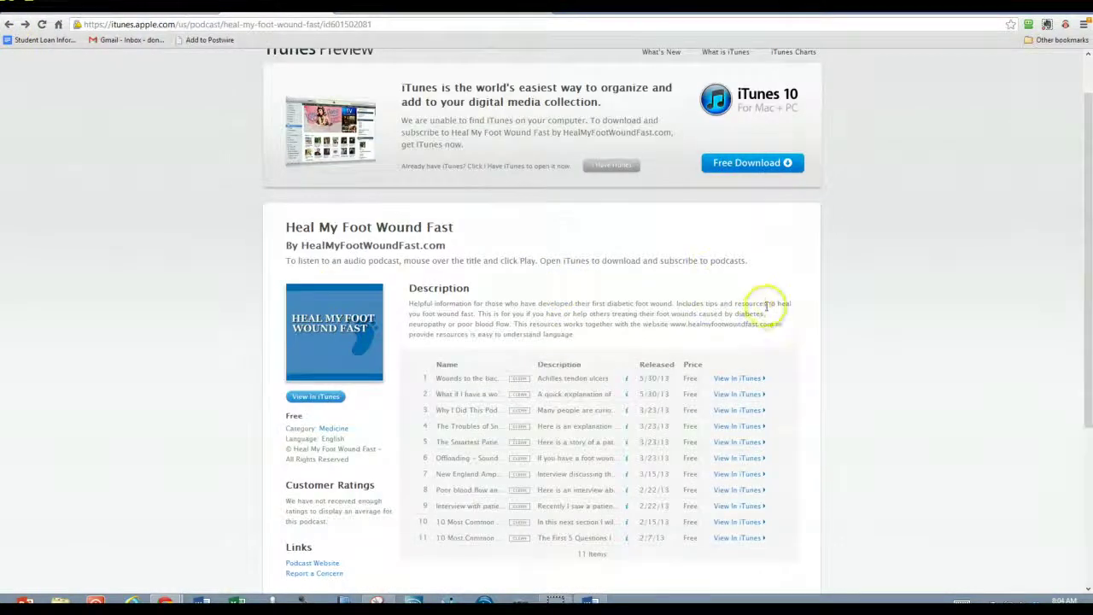
Open the podcast's website from the links of the Heal My Foot Wound Fast iTunes listing.
scroll(766, 305, "down", 2)
left_click(316, 282)
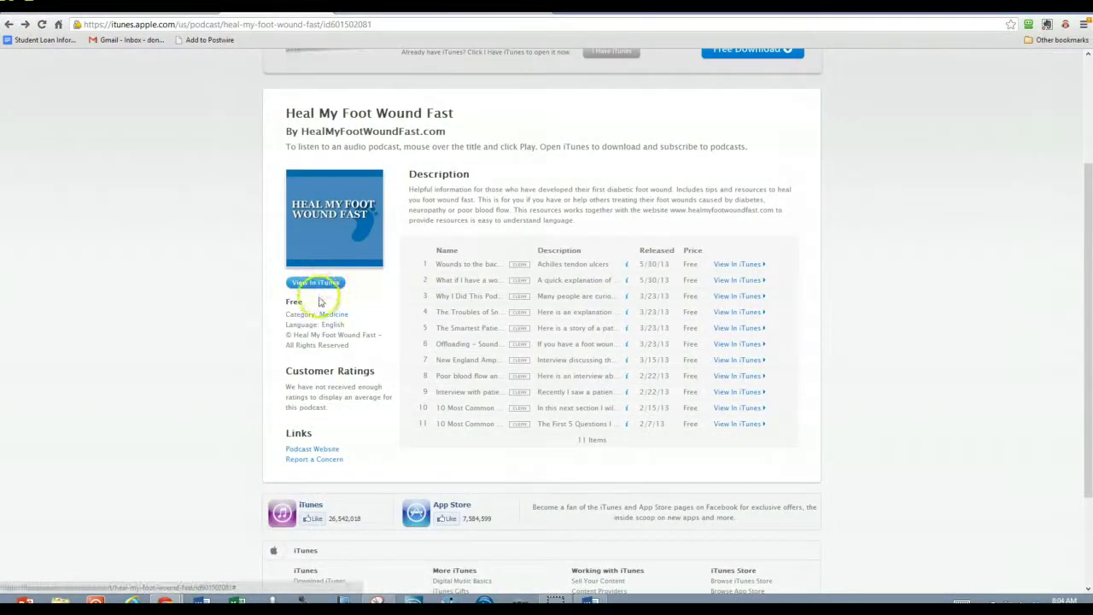
left_click(309, 451)
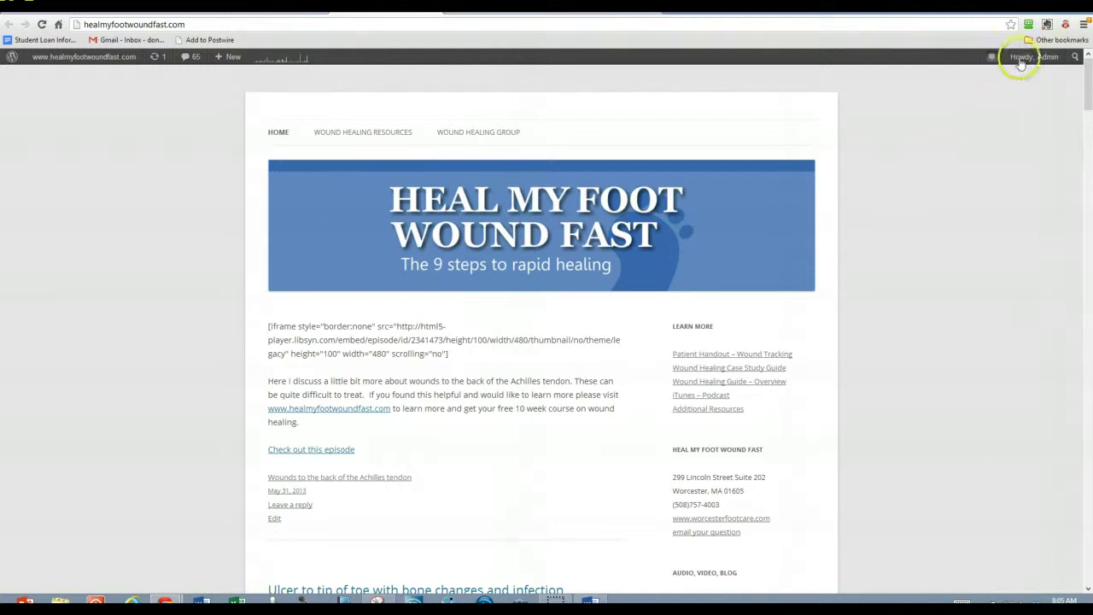
Open the "Wounds to the back of the Achilles tendon" post for editing from the site's home page.
mouse_move(1020, 64)
scroll(325, 333, "down", 2)
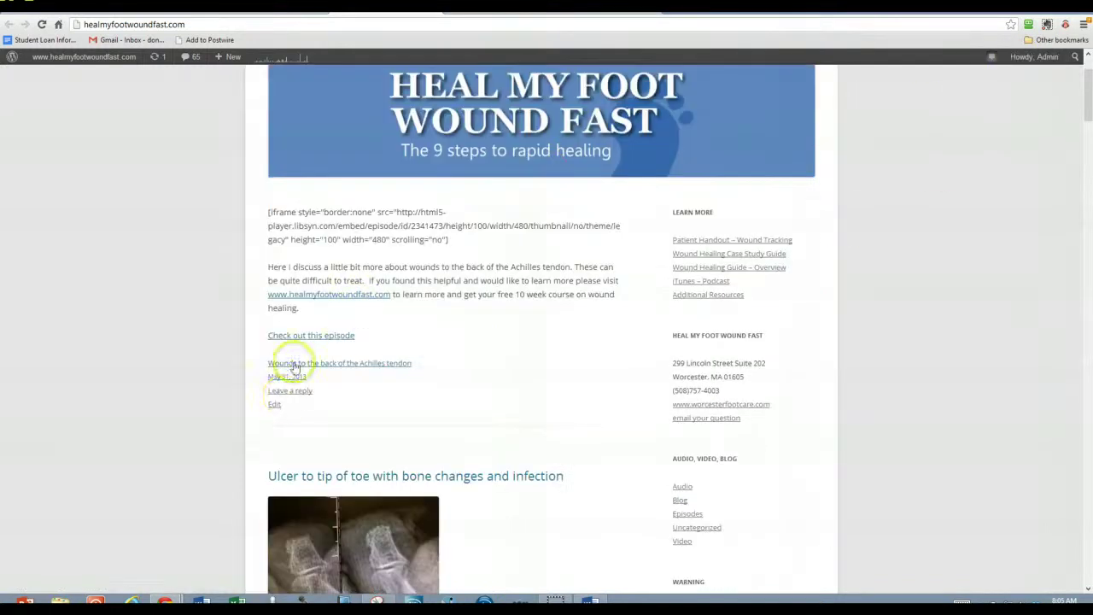
left_click(276, 406)
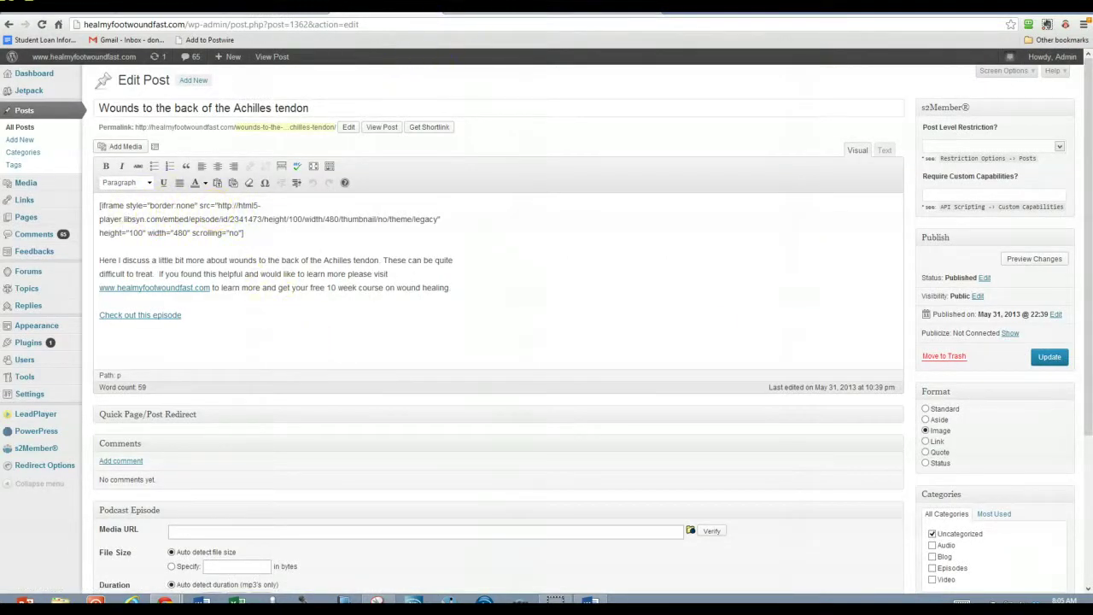
Examine the Achilles tendon episode's embed code in Libsyn, preview its player, and select the whole code.
key("ctrl+Tab")
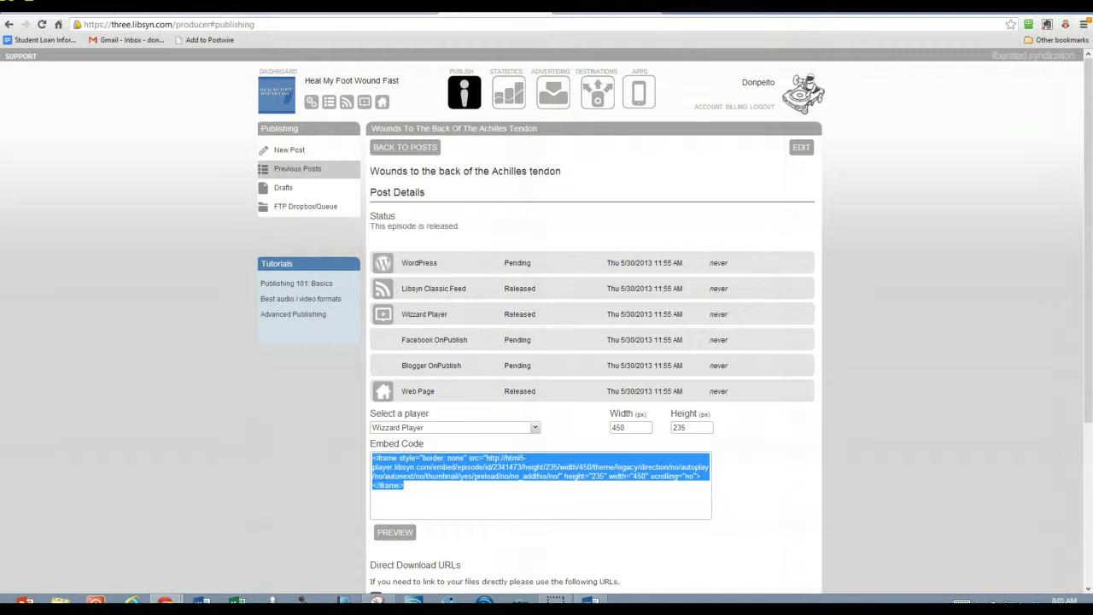
left_click(413, 485)
left_click_drag(412, 491, 386, 467)
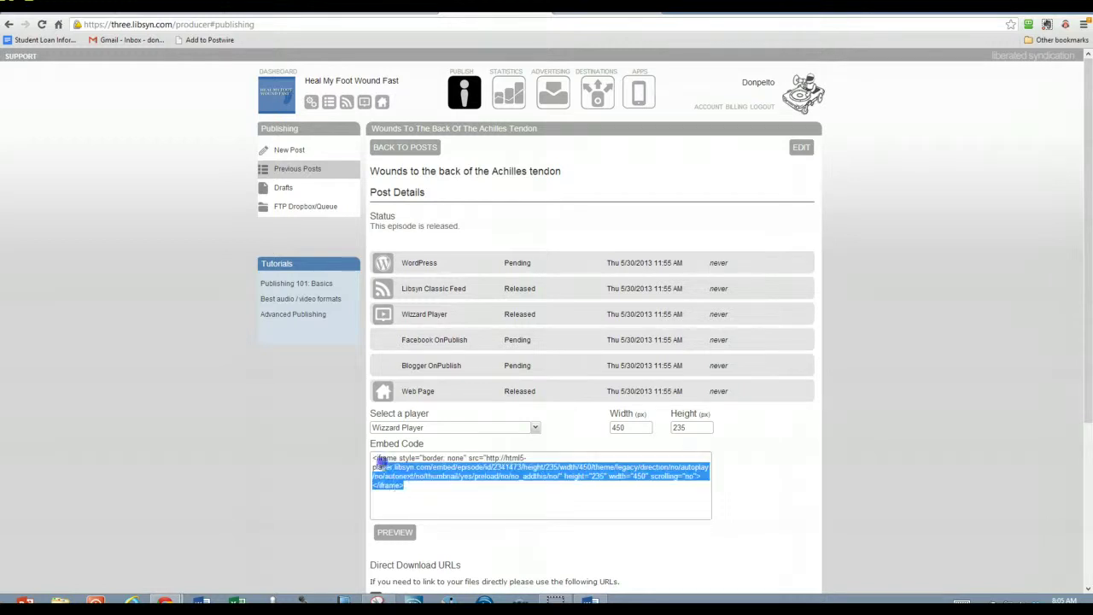
left_click(394, 532)
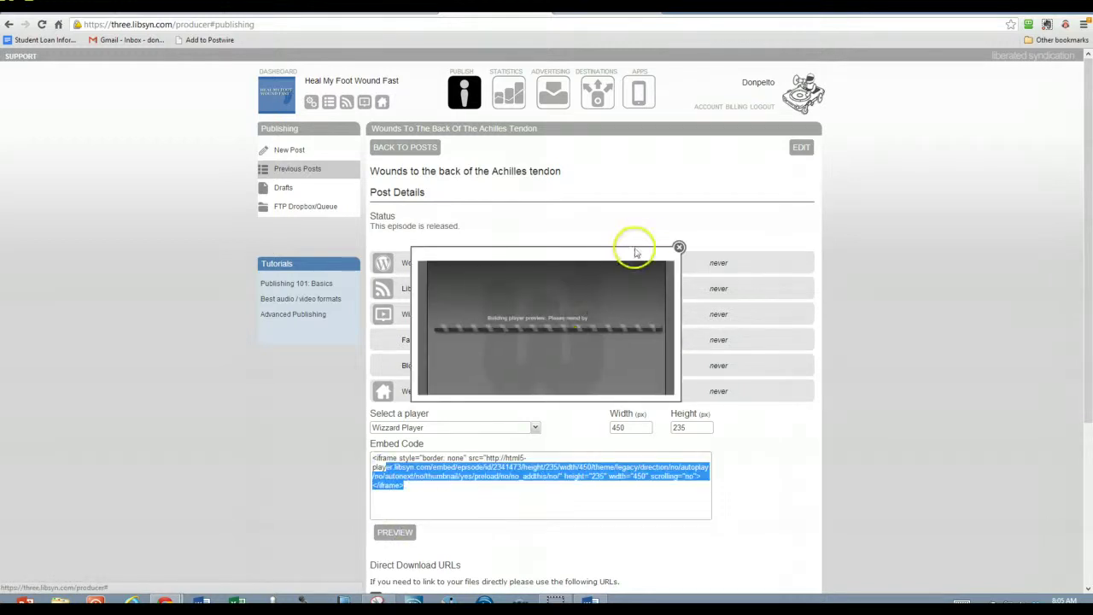
left_click(675, 248)
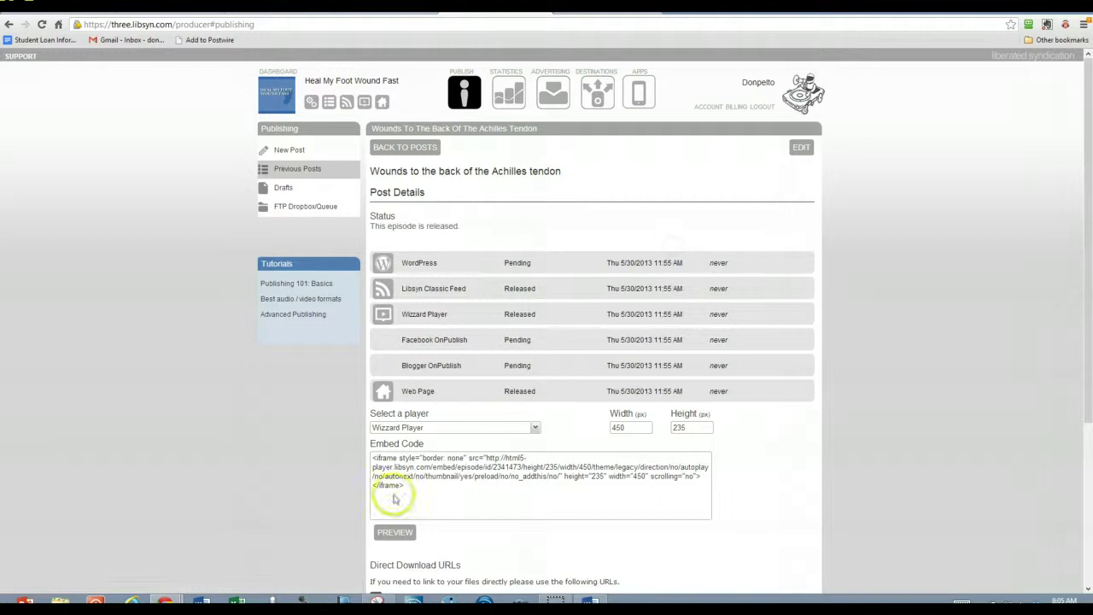
left_click(413, 489)
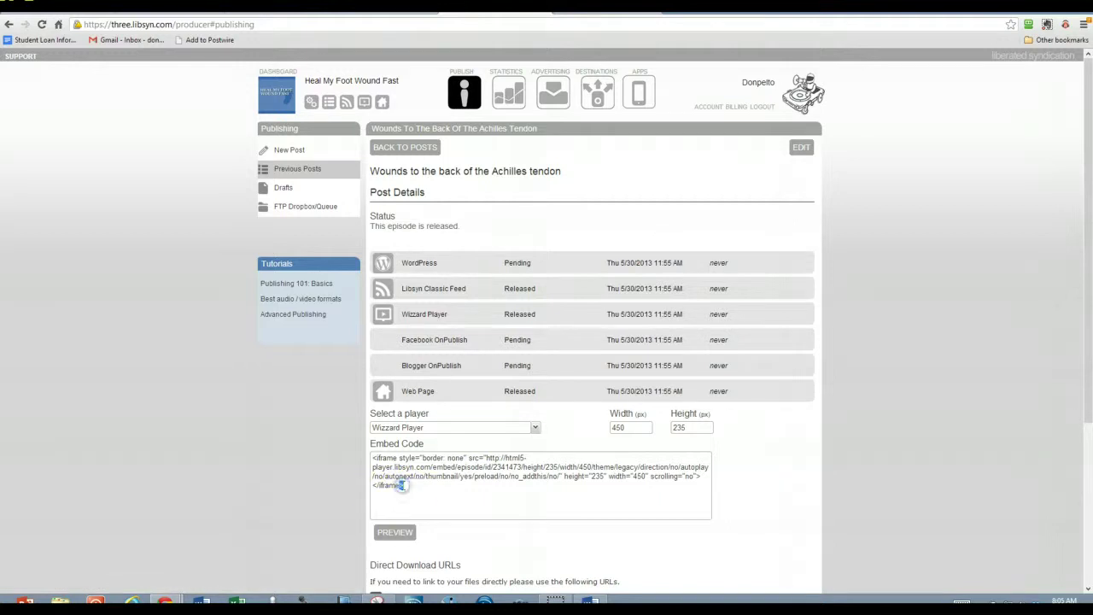
left_click_drag(402, 485, 356, 439)
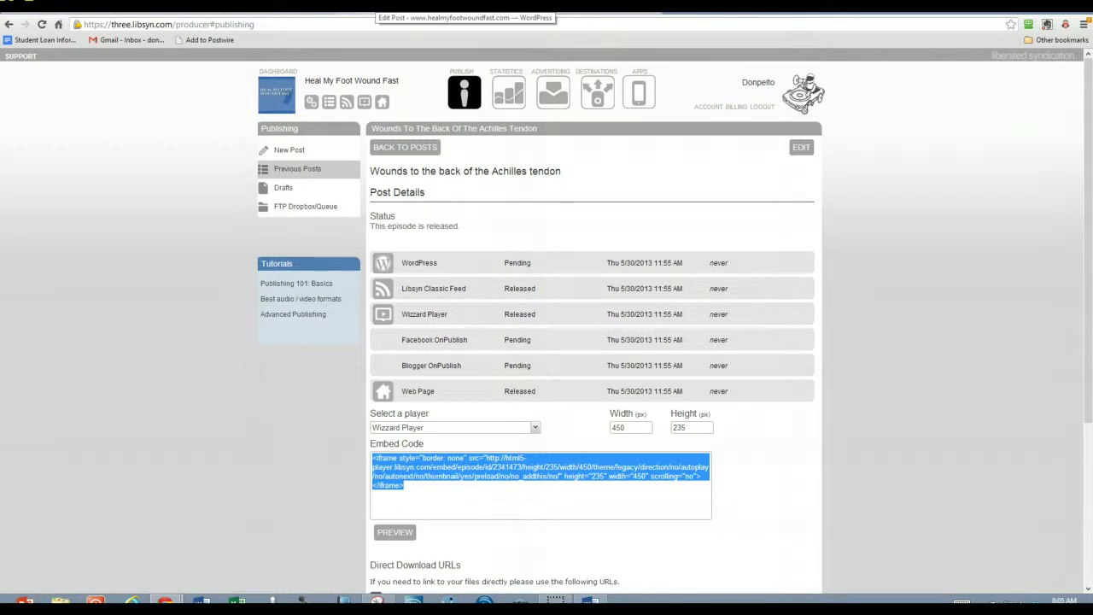
Copy the Achilles tendon episode's direct MP3 download URL from its Libsyn post details.
scroll(547, 350, "down", 3)
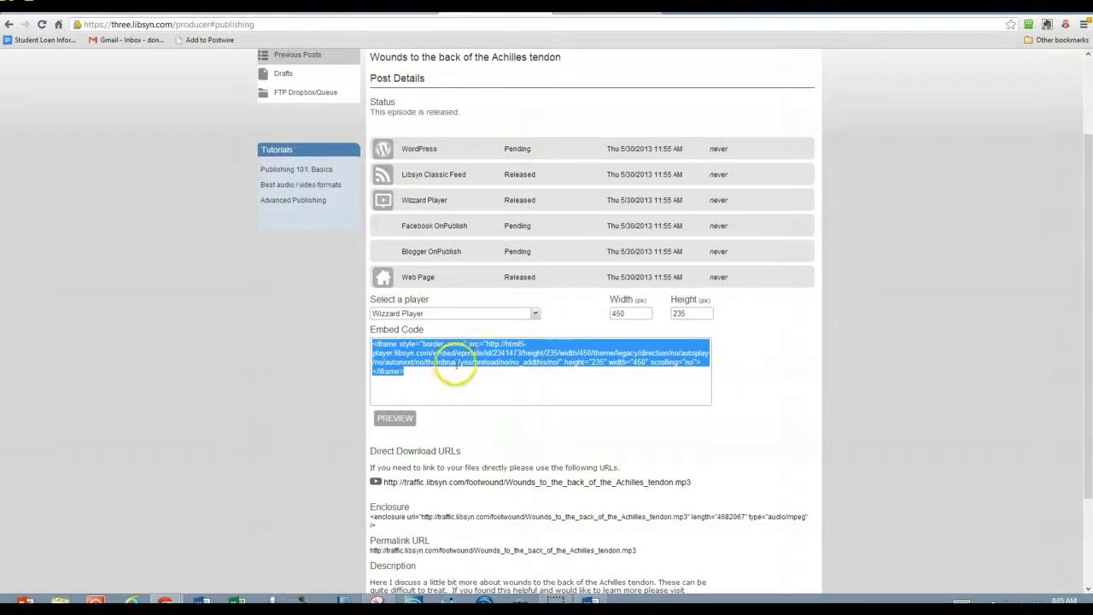
left_click_drag(688, 482, 384, 480)
key("ctrl+c")
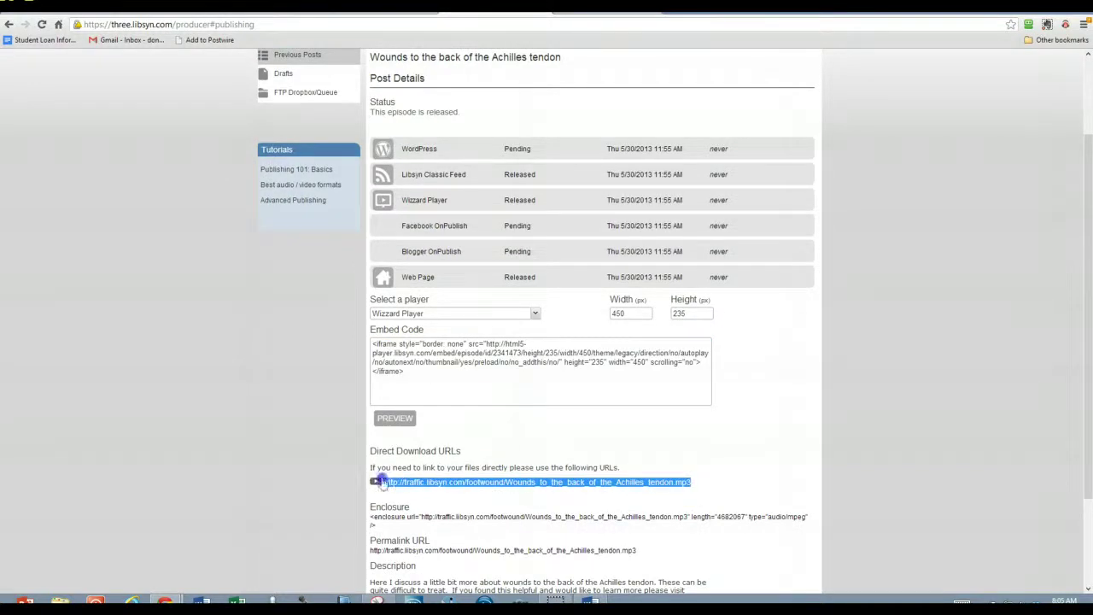
Switch to the WordPress post, enter the copied MP3 address as the podcast episode's Media URL, and verify it.
key("ctrl+Tab")
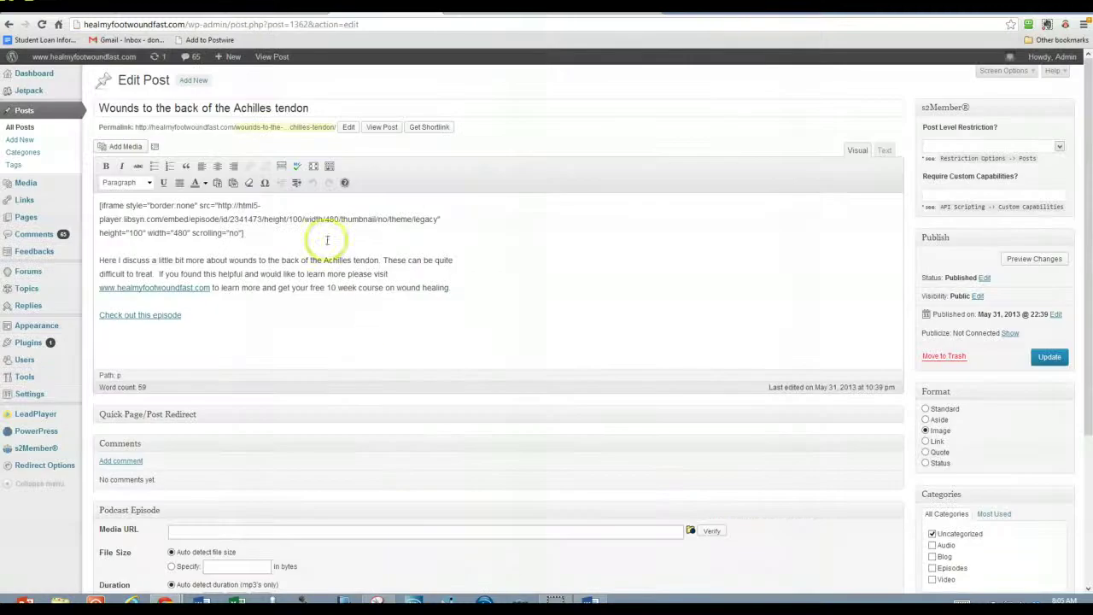
scroll(418, 380, "down", 1)
scroll(424, 386, "down", 1)
left_click(246, 417)
key("ctrl+v")
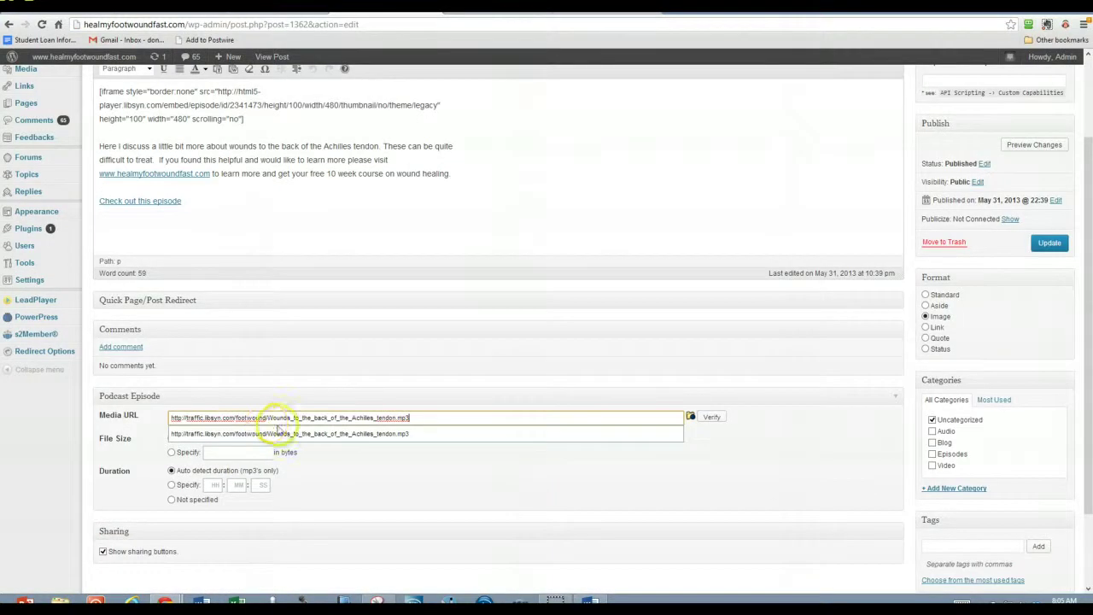
left_click(710, 416)
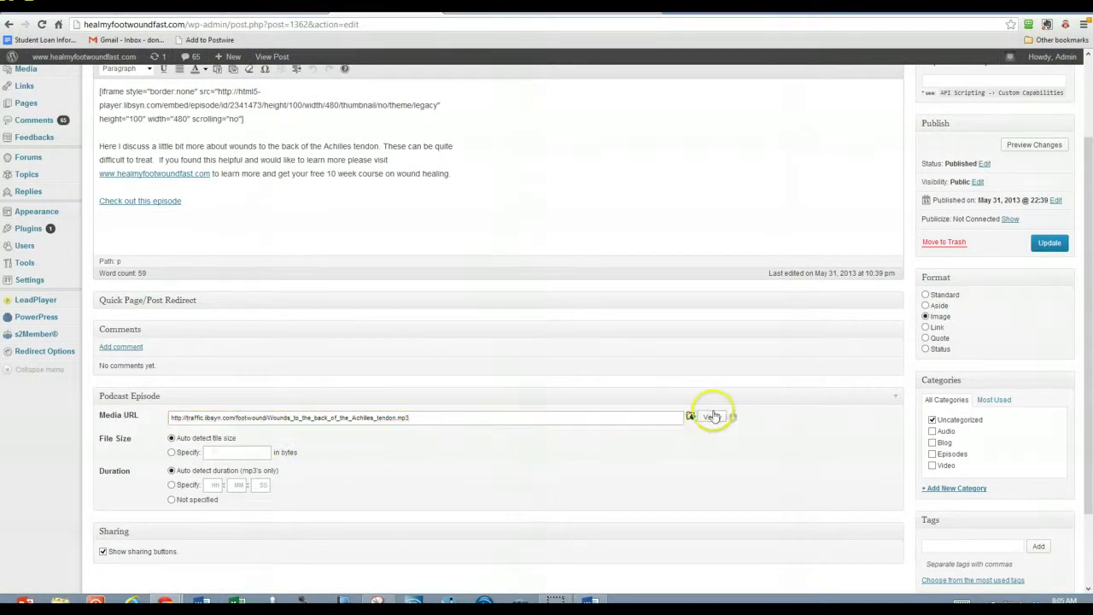
Delete the Libsyn iframe shortcode and the blank line below it from the start of the post body.
scroll(667, 288, "up", 2)
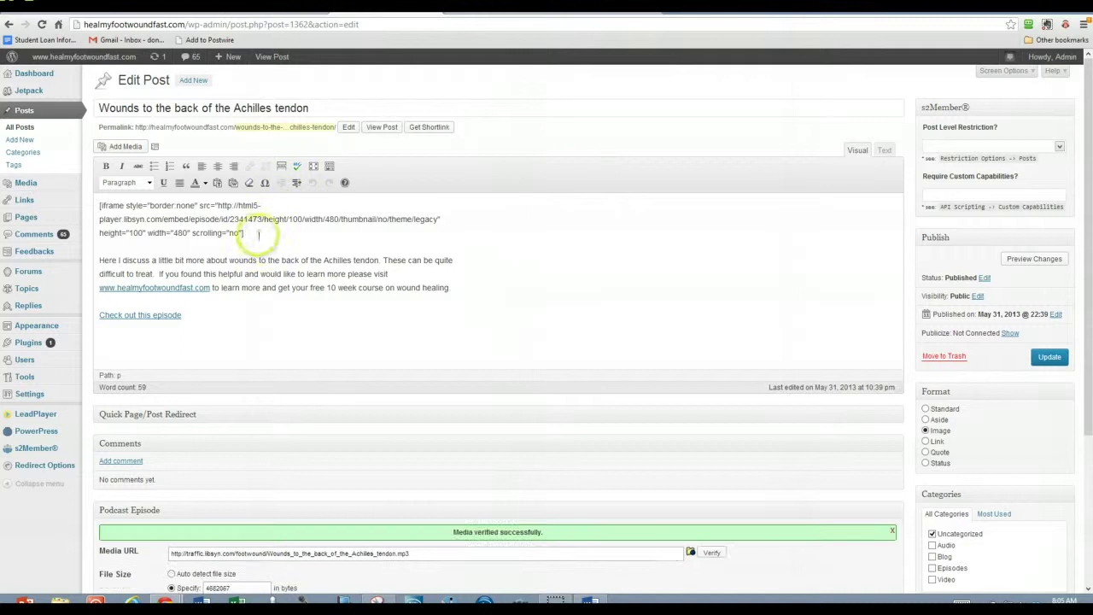
left_click_drag(246, 232, 77, 183)
key("Delete")
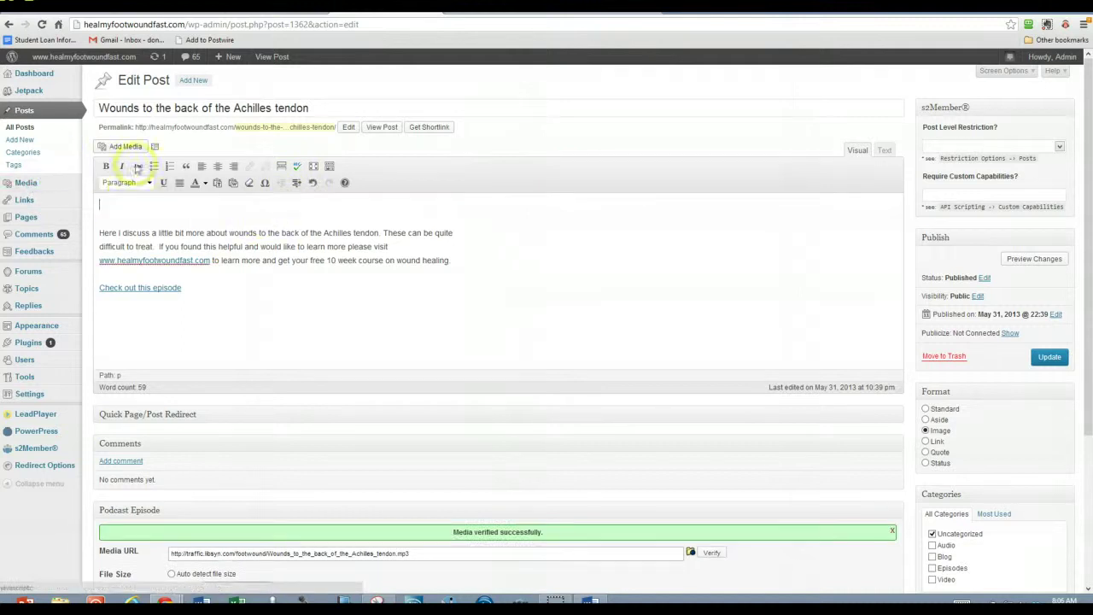
key("Delete")
Assign the post to the Audio and Episodes categories and remove it from Uncategorized.
scroll(420, 366, "down", 2)
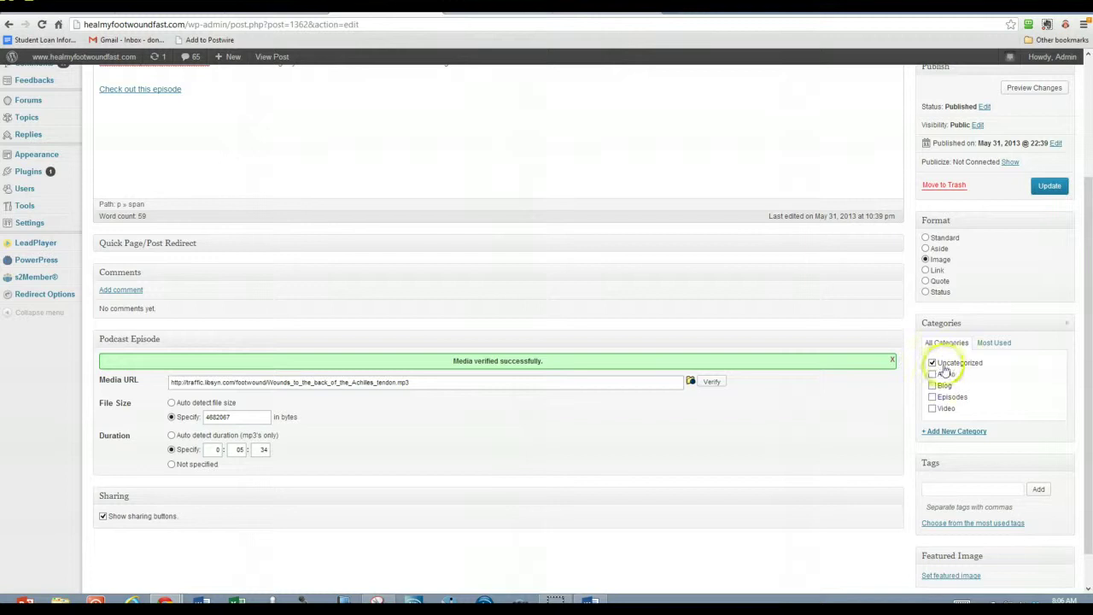
scroll(766, 298, "up", 2)
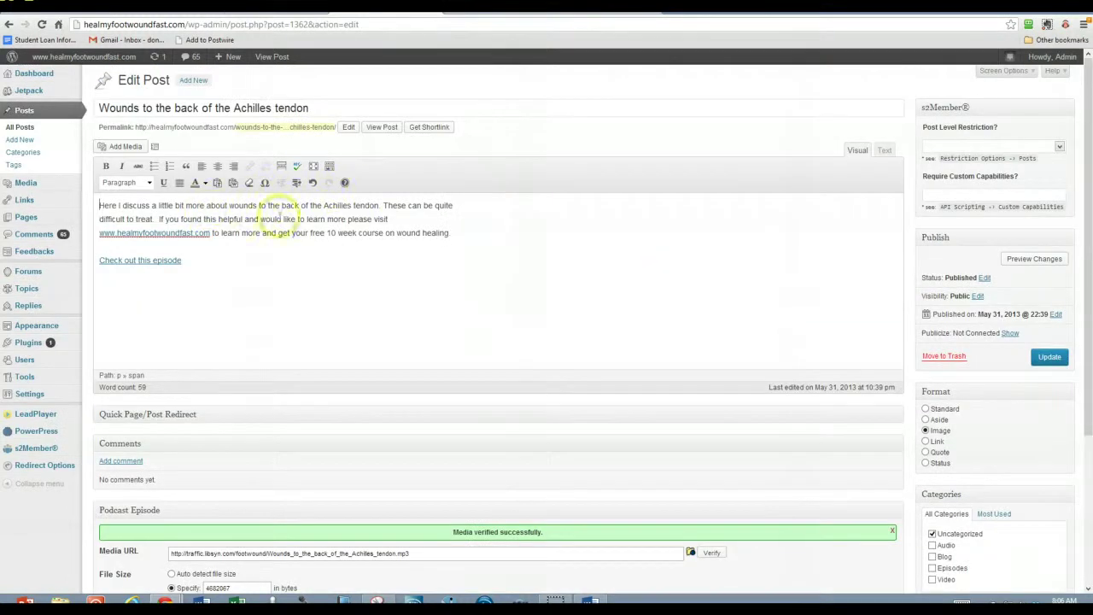
scroll(531, 234, "down", 2)
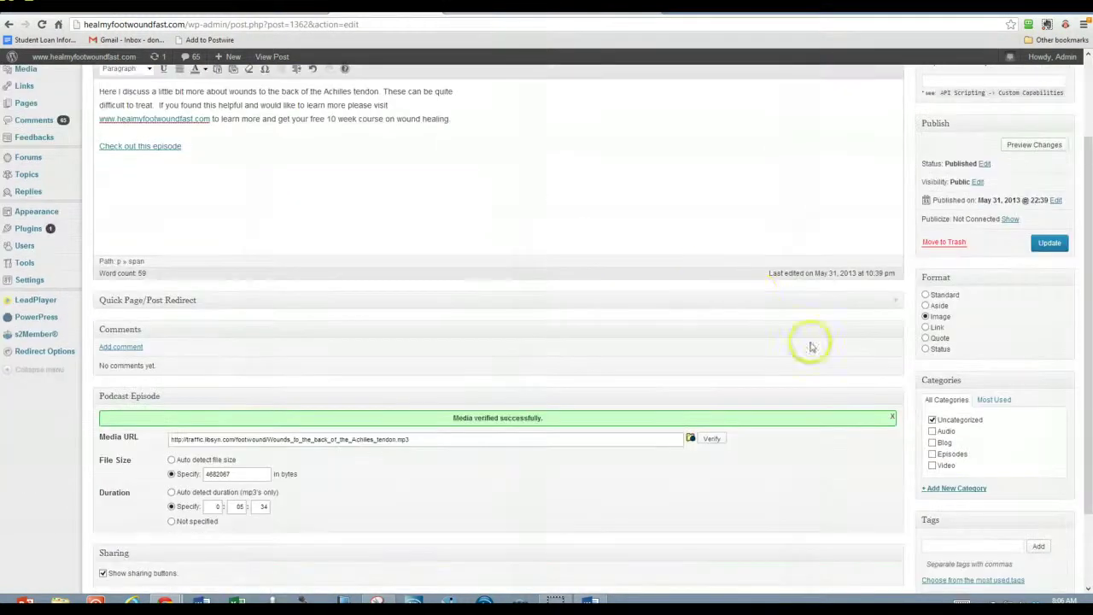
left_click(933, 431)
left_click(932, 419)
left_click(933, 453)
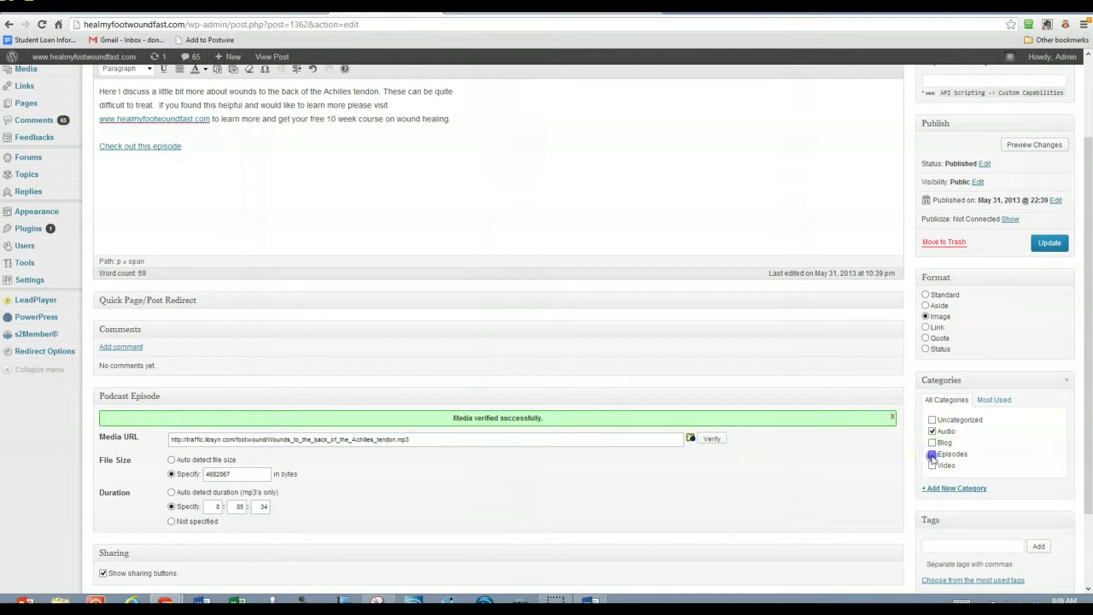
left_click(977, 543)
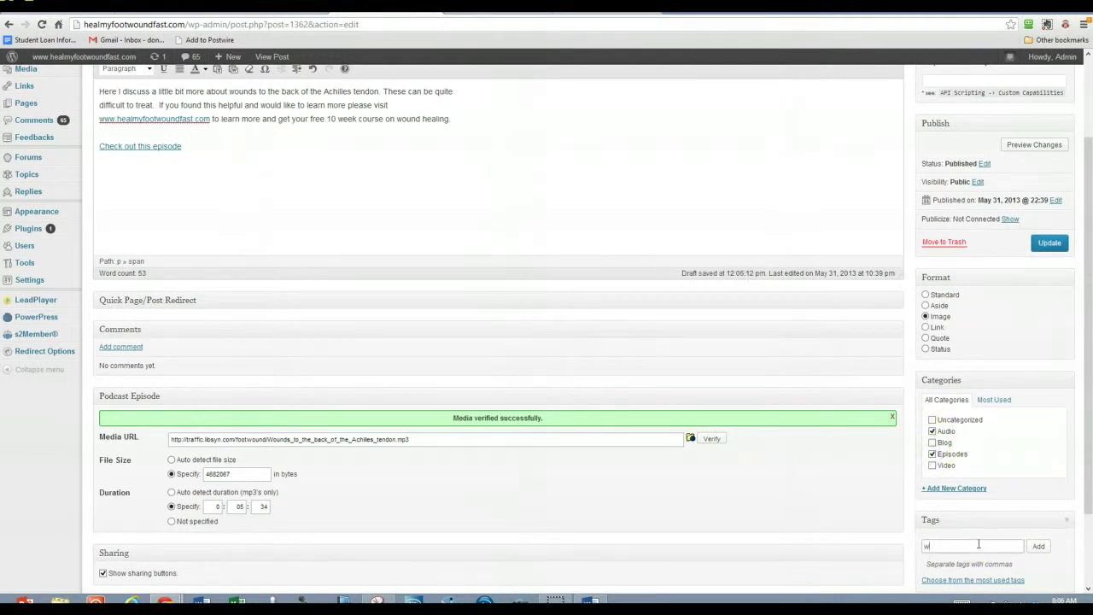
type("www.healmyfot")
key("Return")
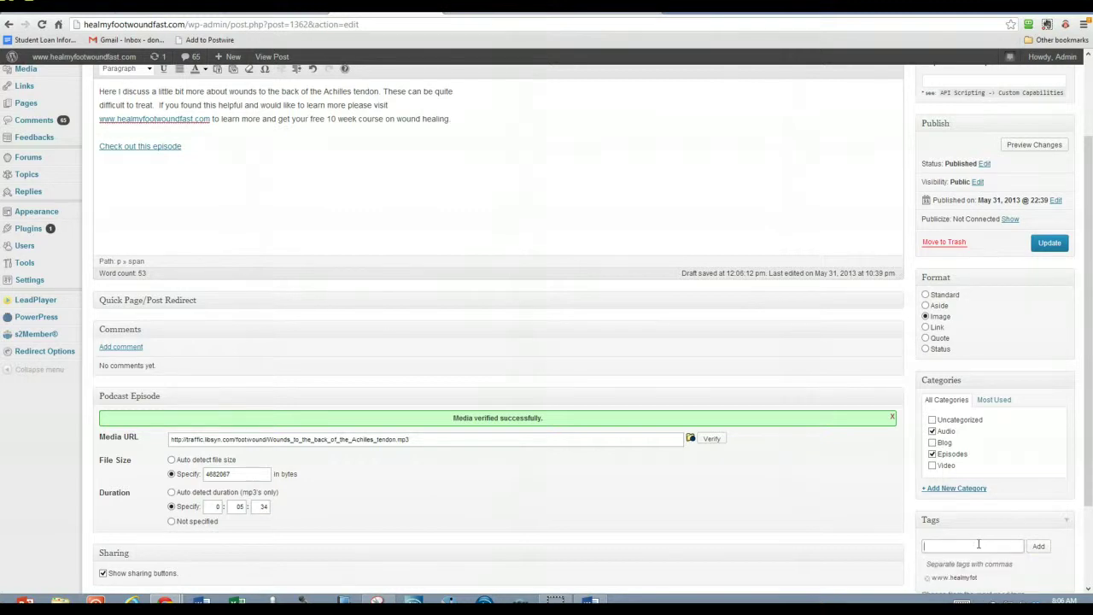
key("BackSpace")
key("BackSpace")
key("BackSpace")
key("BackSpace")
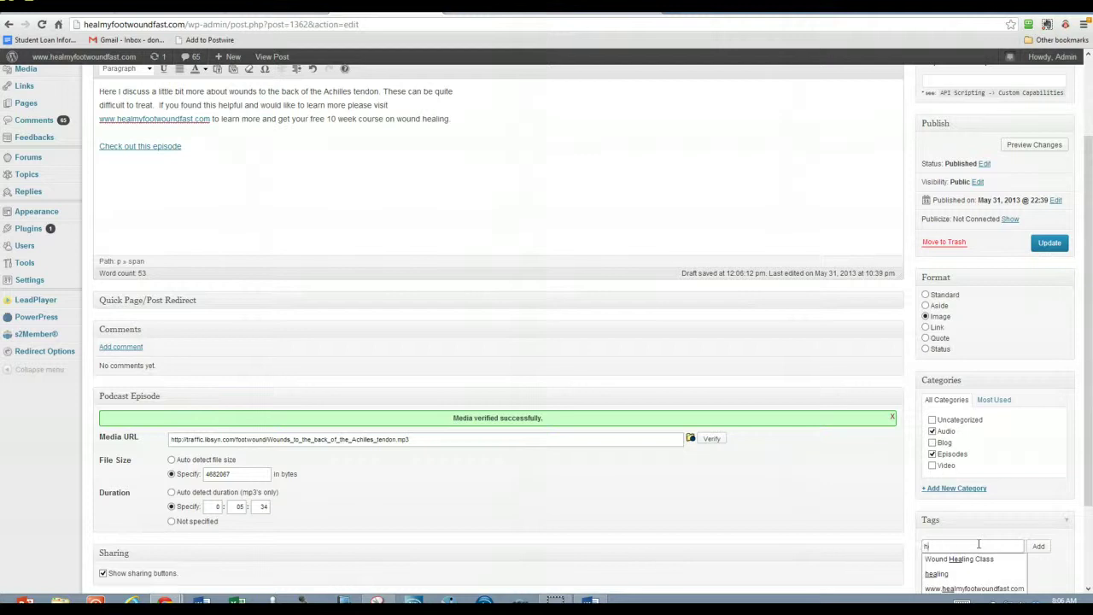
scroll(981, 548, "down", 2)
type("w")
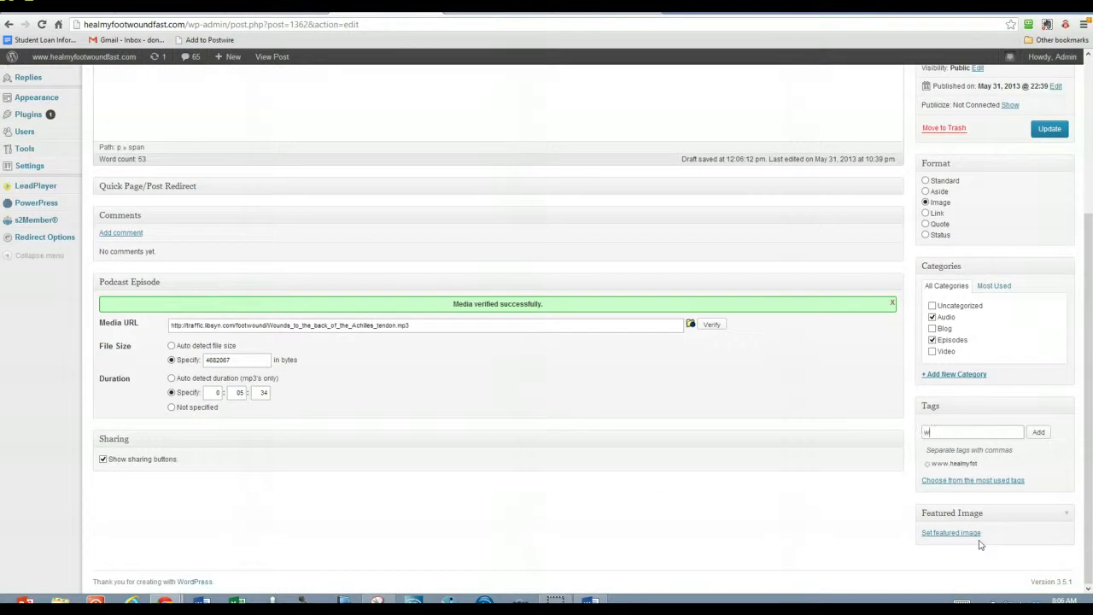
type("ww.drpelto.com, www")
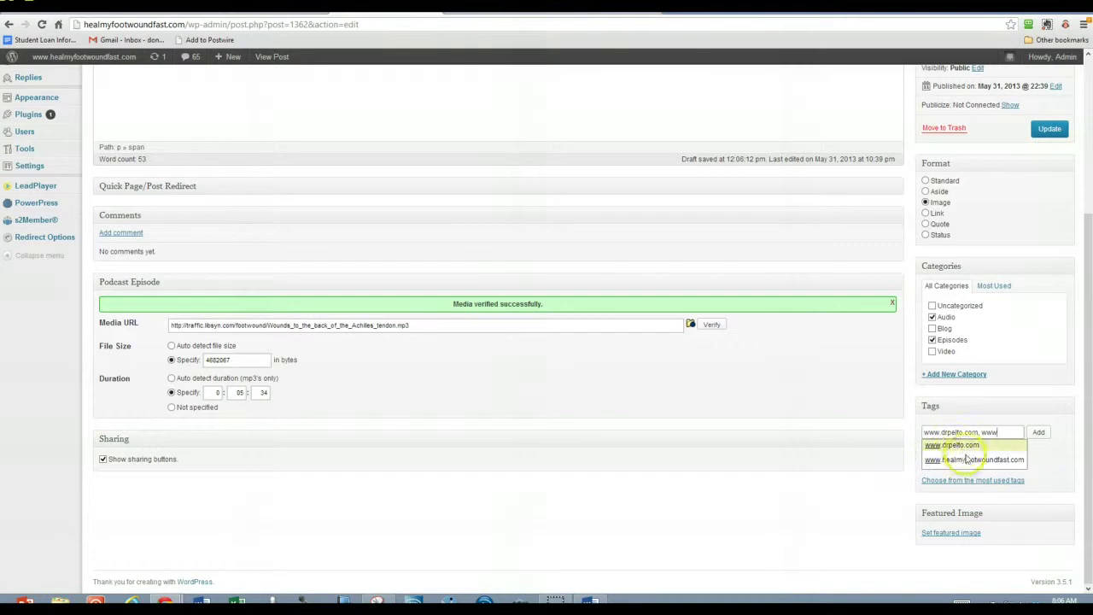
left_click(969, 462)
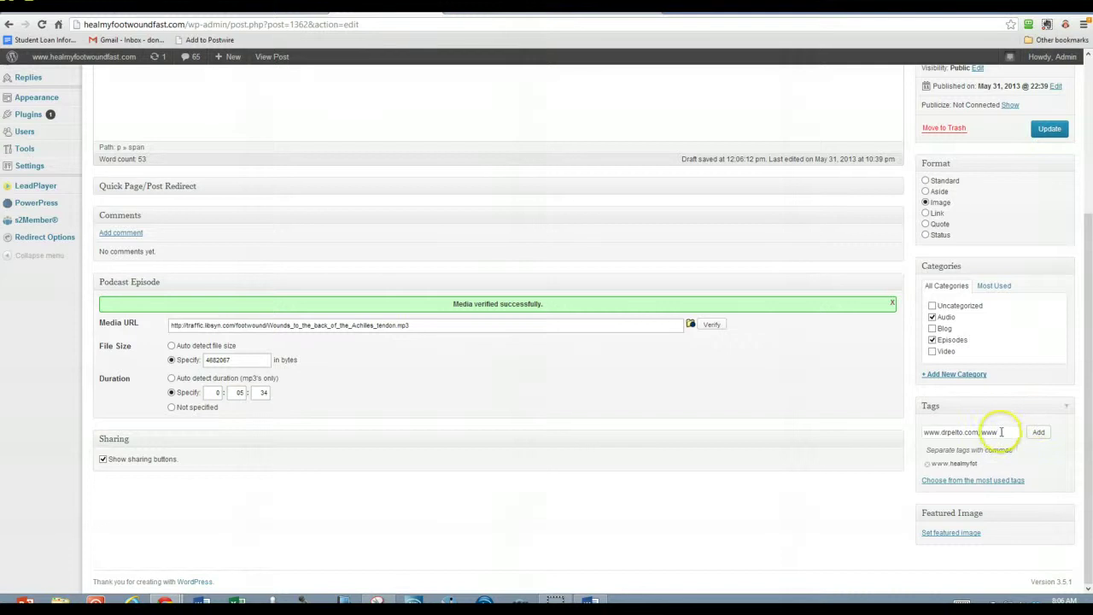
left_click(999, 432)
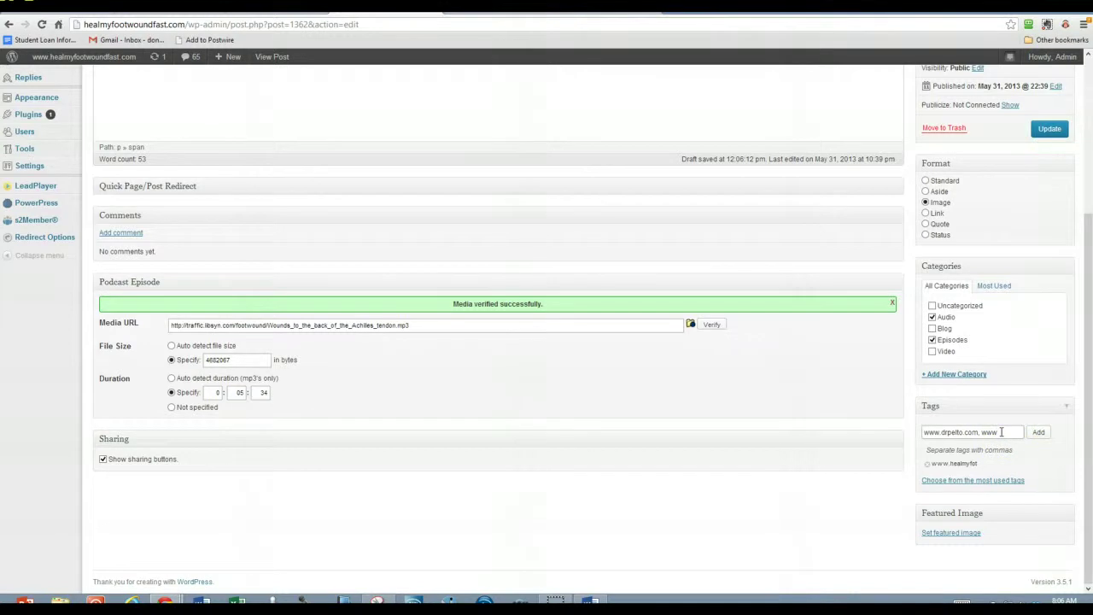
left_click(993, 461)
type("central")
left_click(987, 447)
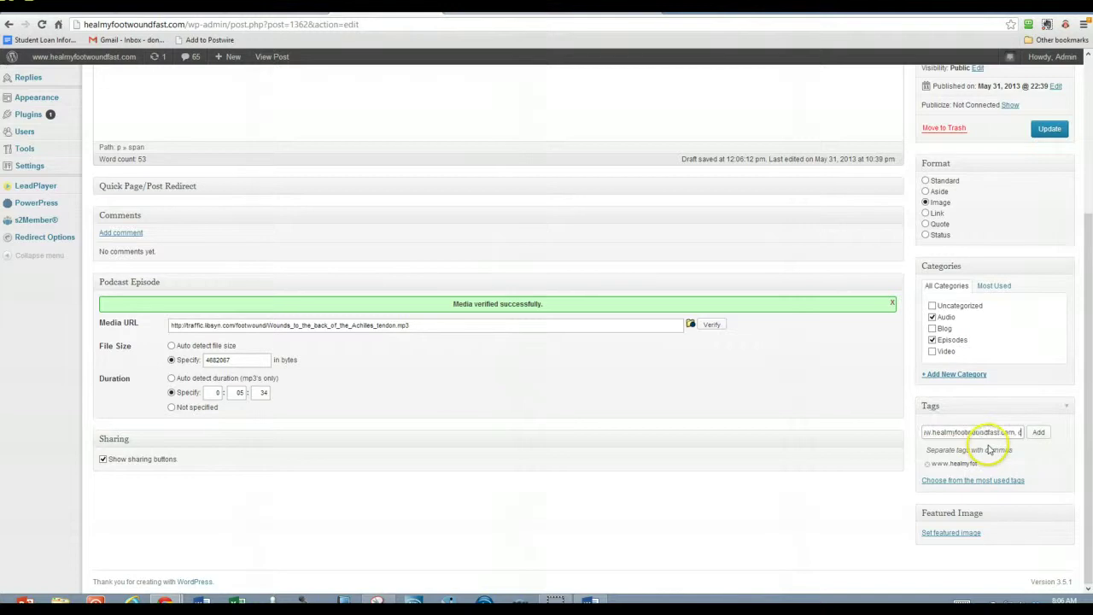
Append the doctor's name and the existing tag "Step 3 : Skin and Wound Evaluation" to the tag entry.
key("BackSpace")
key("BackSpace")
type("tep")
key("BackSpace")
key("BackSpace")
key("BackSpace")
type("tep")
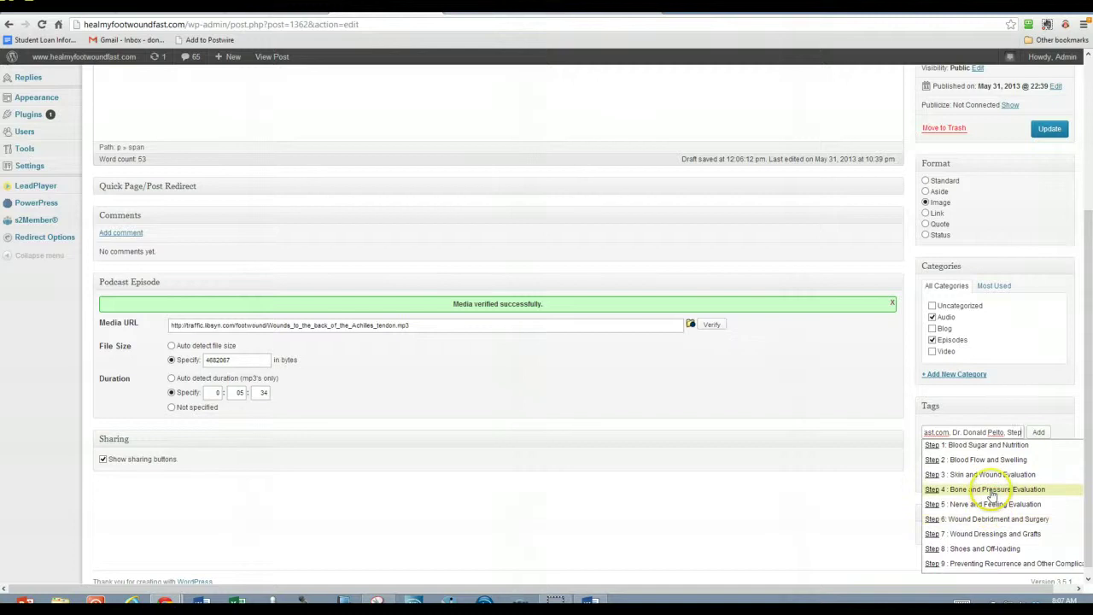
left_click(990, 476)
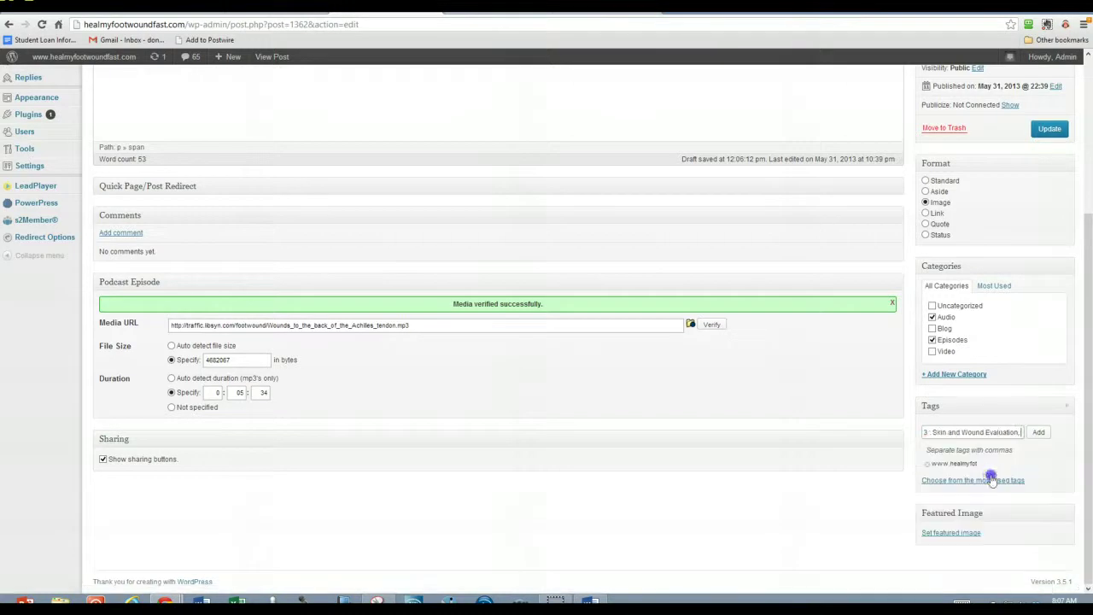
Append the existing tag "Step 8 : Shoes and Off-loading" to the tag entry.
type("s")
key("BackSpace")
key("BackSpace")
type("tep")
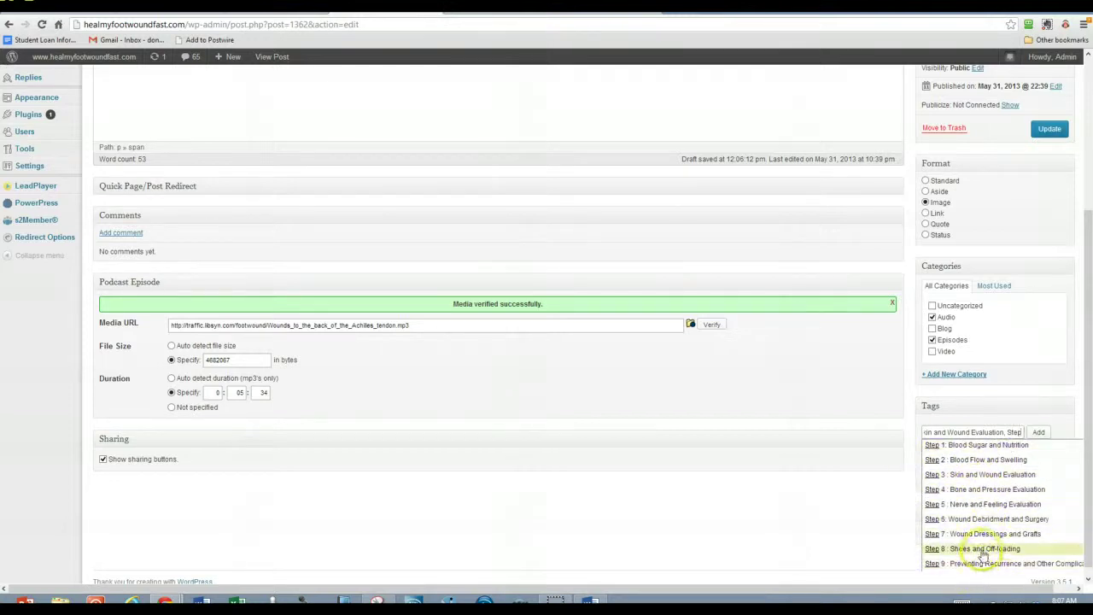
left_click(982, 549)
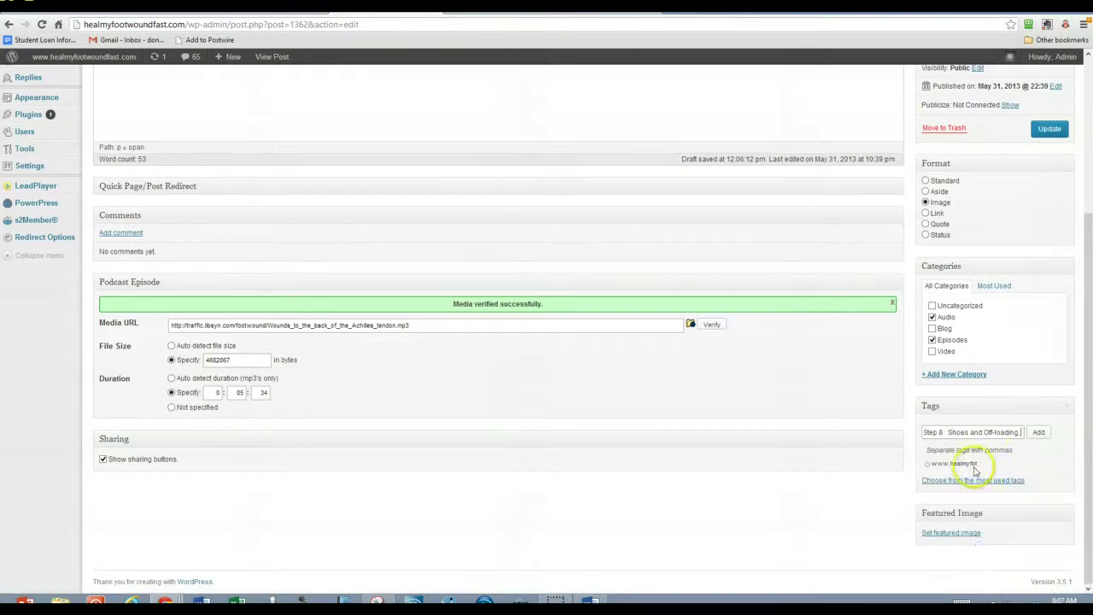
Review the edited post body and podcast settings, and update the published post.
scroll(511, 315, "up", 3)
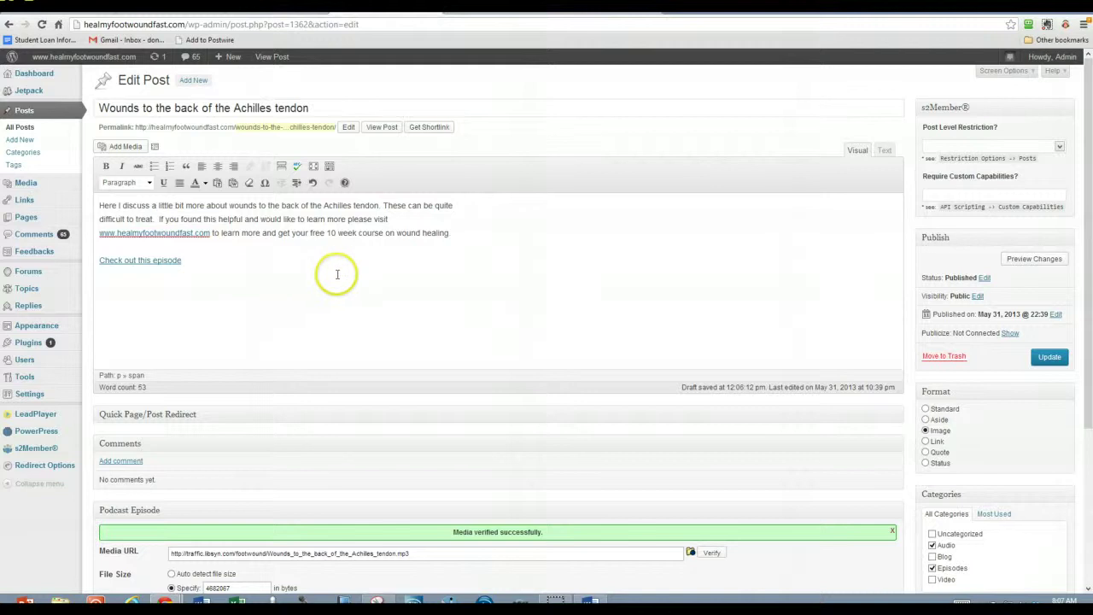
scroll(376, 266, "down", 2)
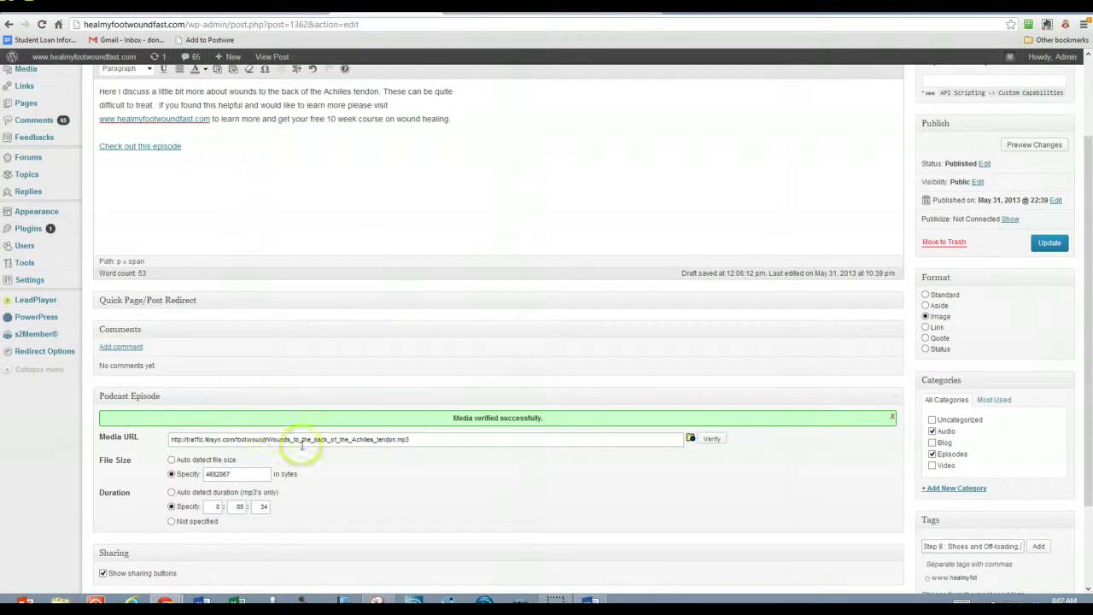
scroll(623, 370, "up", 2)
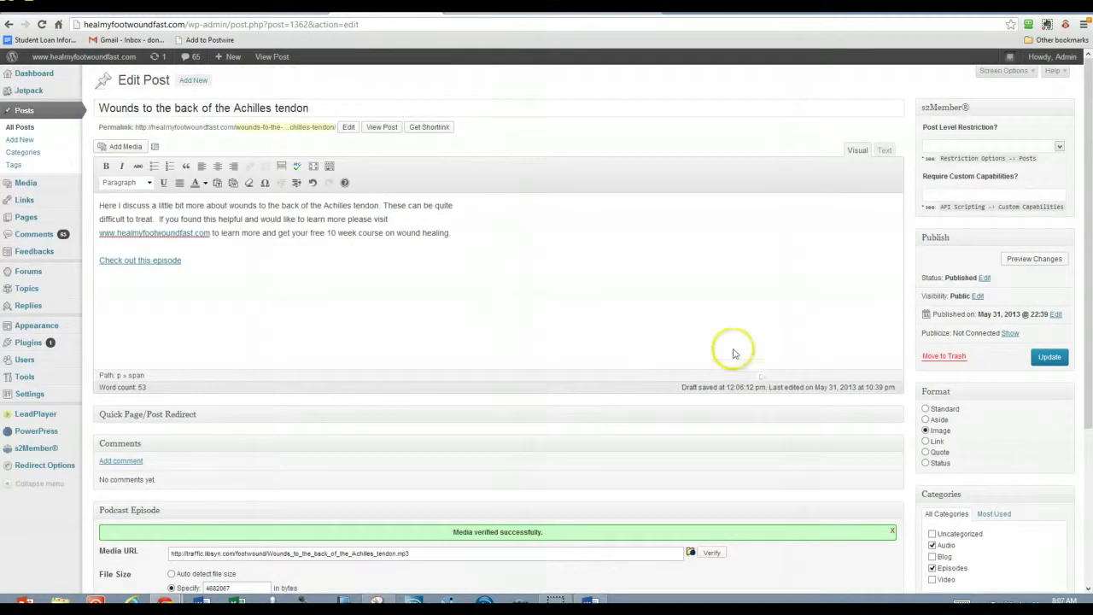
left_click(1054, 357)
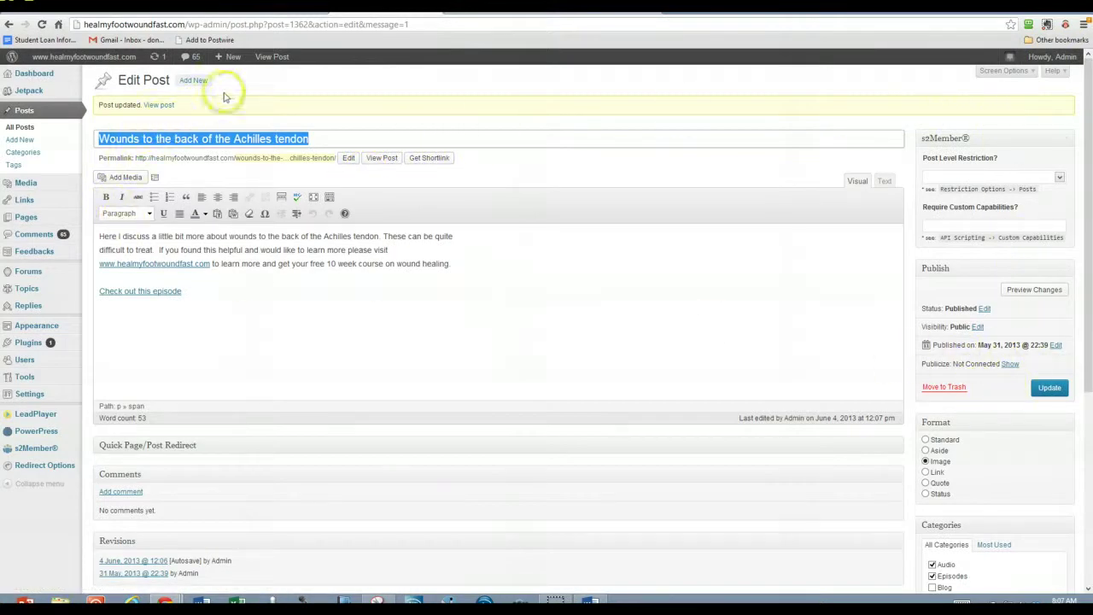
View the updated Achilles tendon post on the live site and briefly test its embedded audio player.
left_click(269, 58)
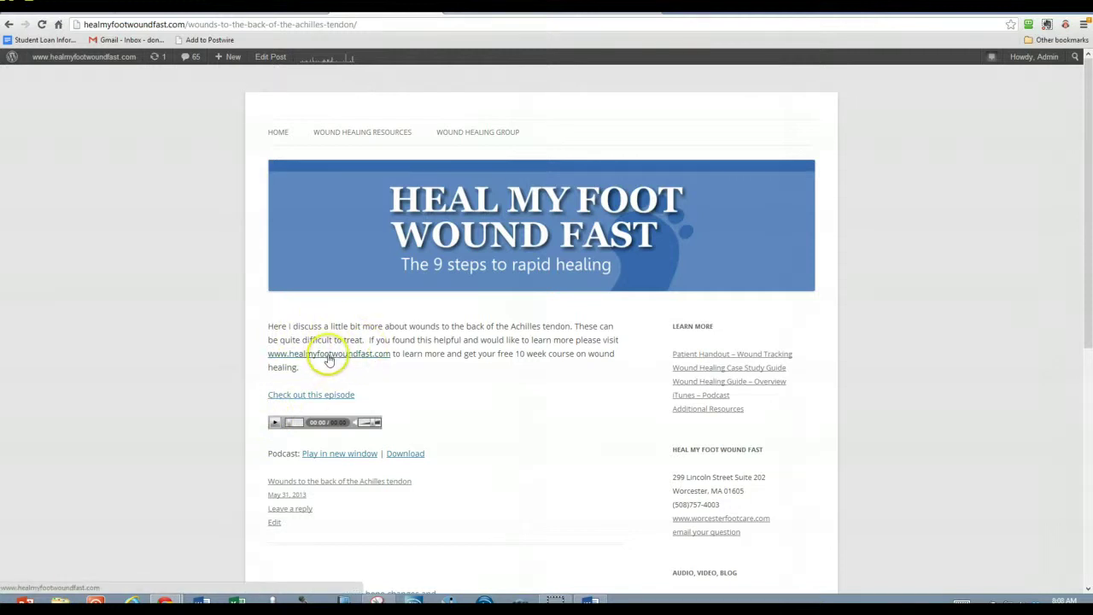
scroll(355, 363, "down", 1)
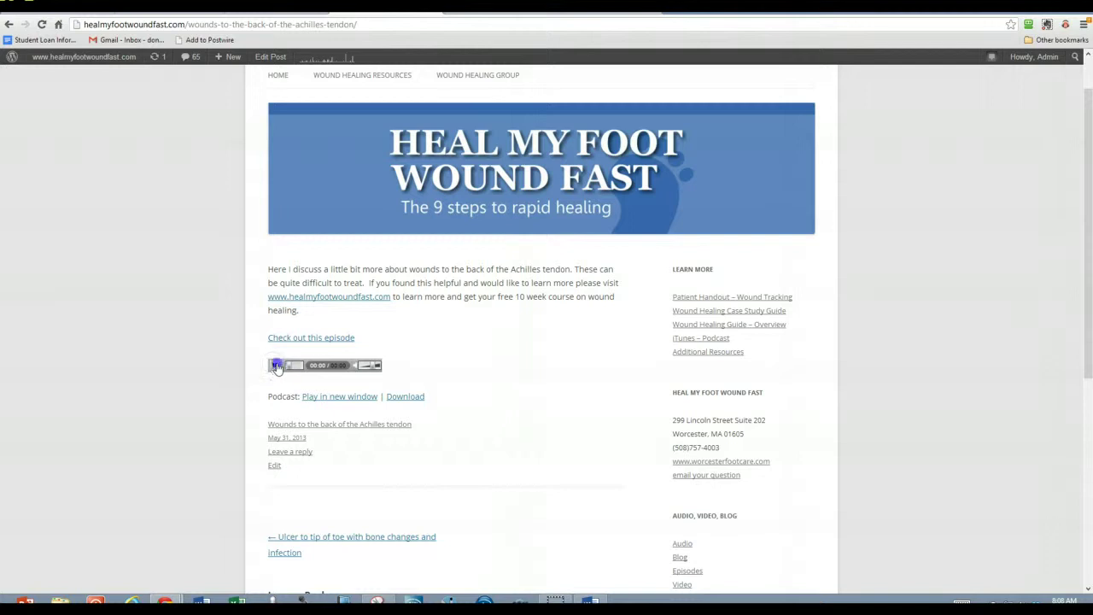
left_click(286, 366)
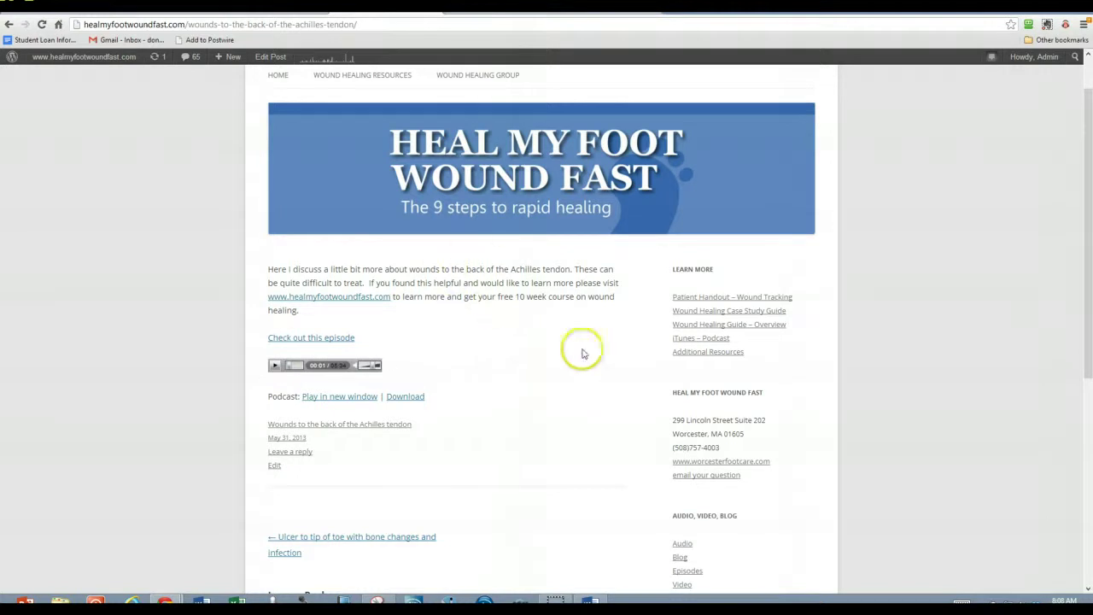